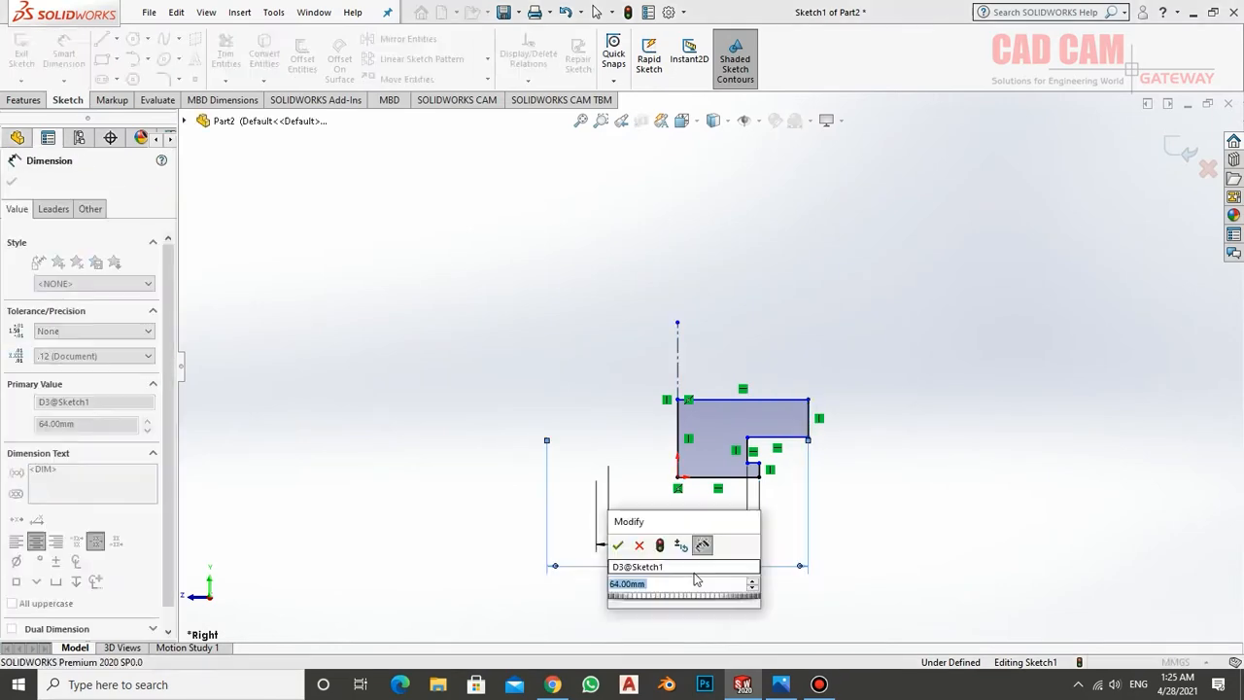
Set the revolve profile's outer diameter to 62 mm and check the dimensions in the reference drawing
text(62)
key(Return)
scroll(813, 416, down, 3)
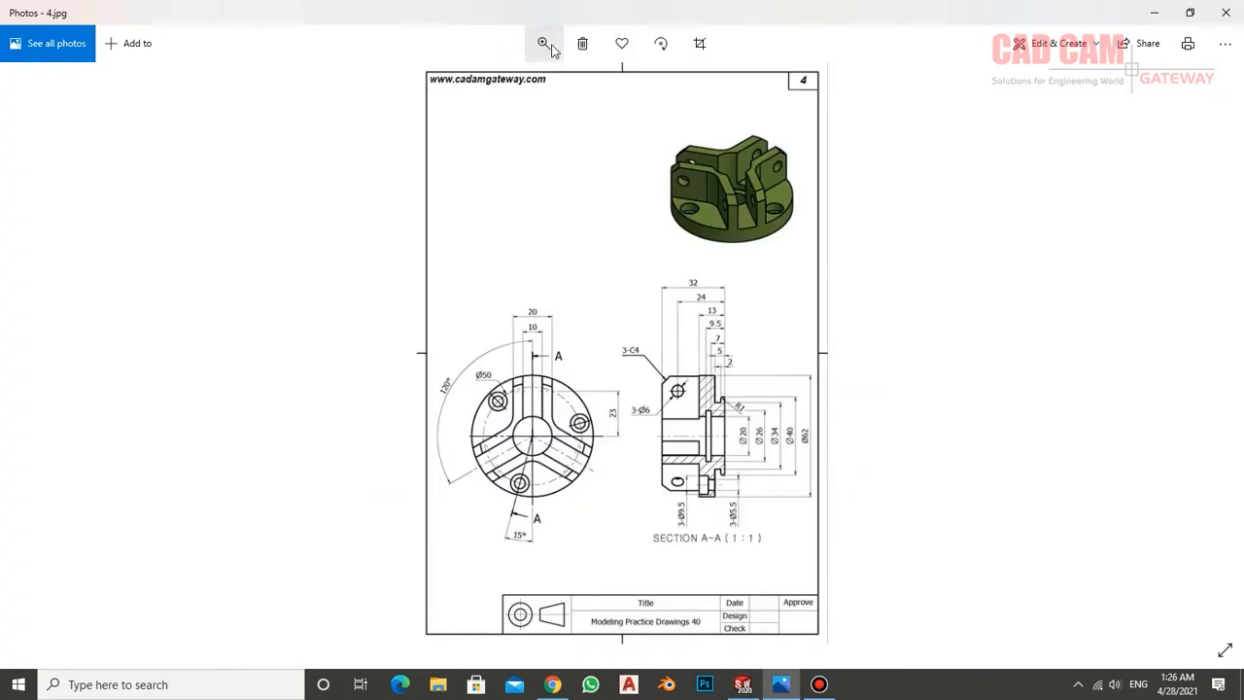
click(543, 42)
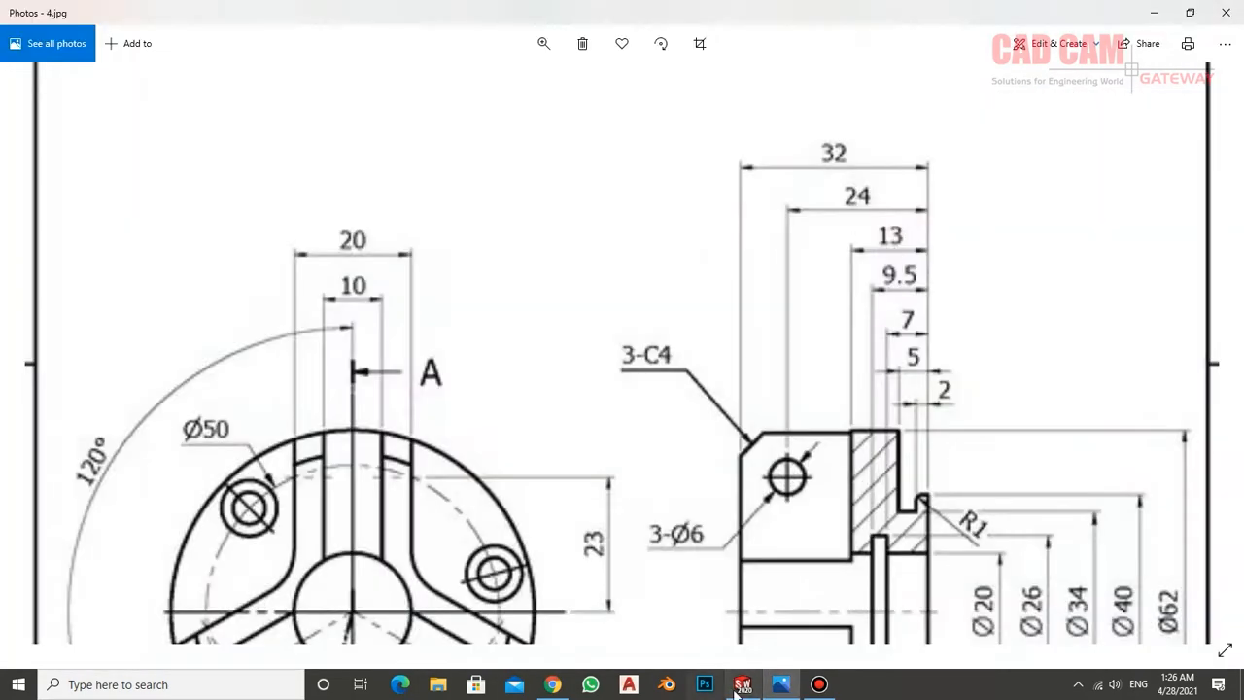
click(743, 684)
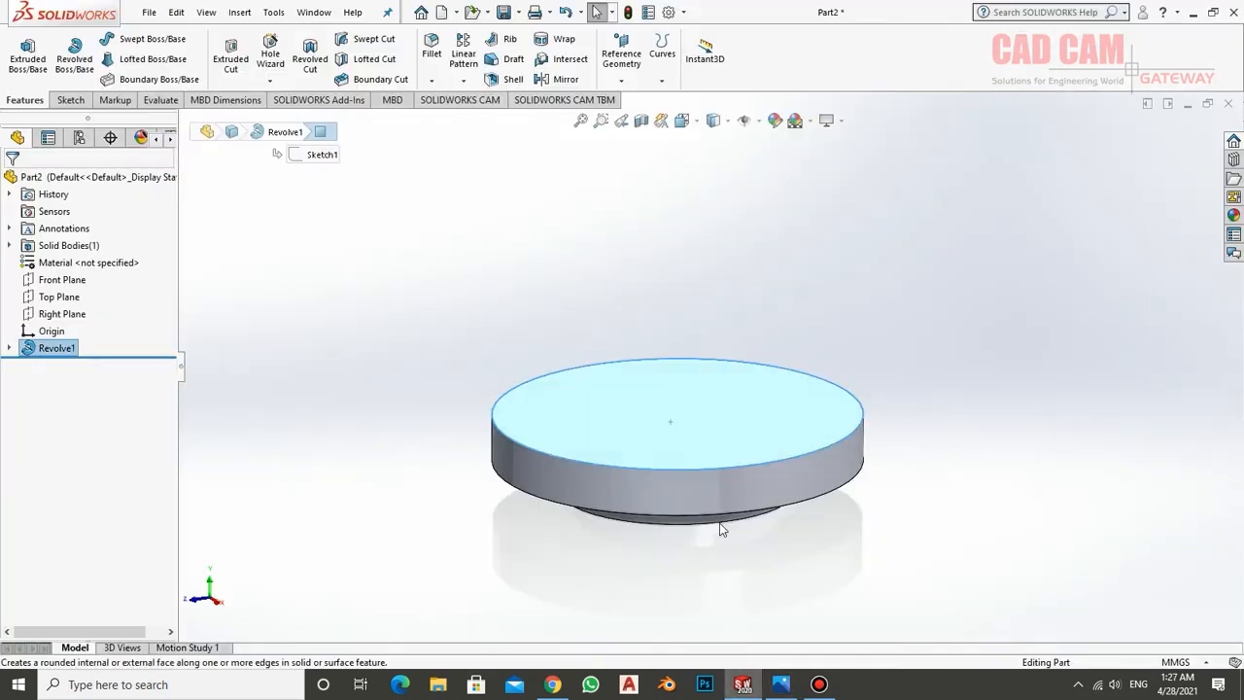
Sketch two lines 120° apart from the centre of the disc's top face and offset them inward by 5 mm
click(677, 417)
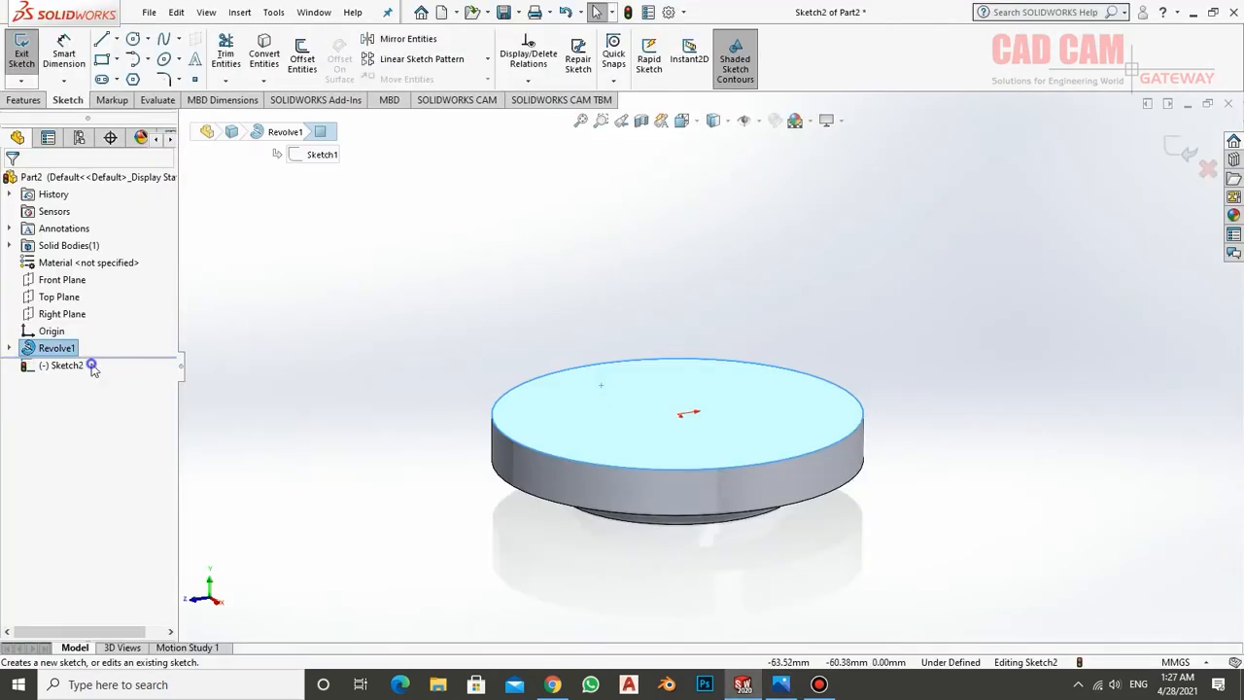
key(l)
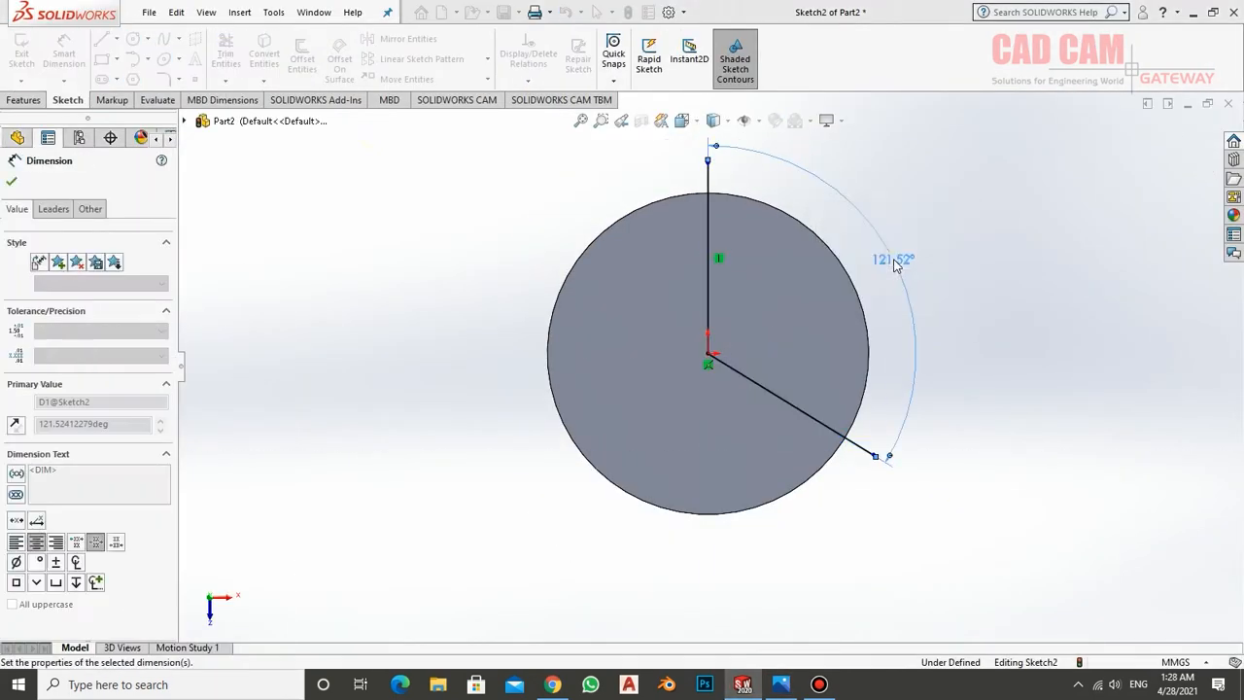
click(302, 56)
click(707, 243)
key(Return)
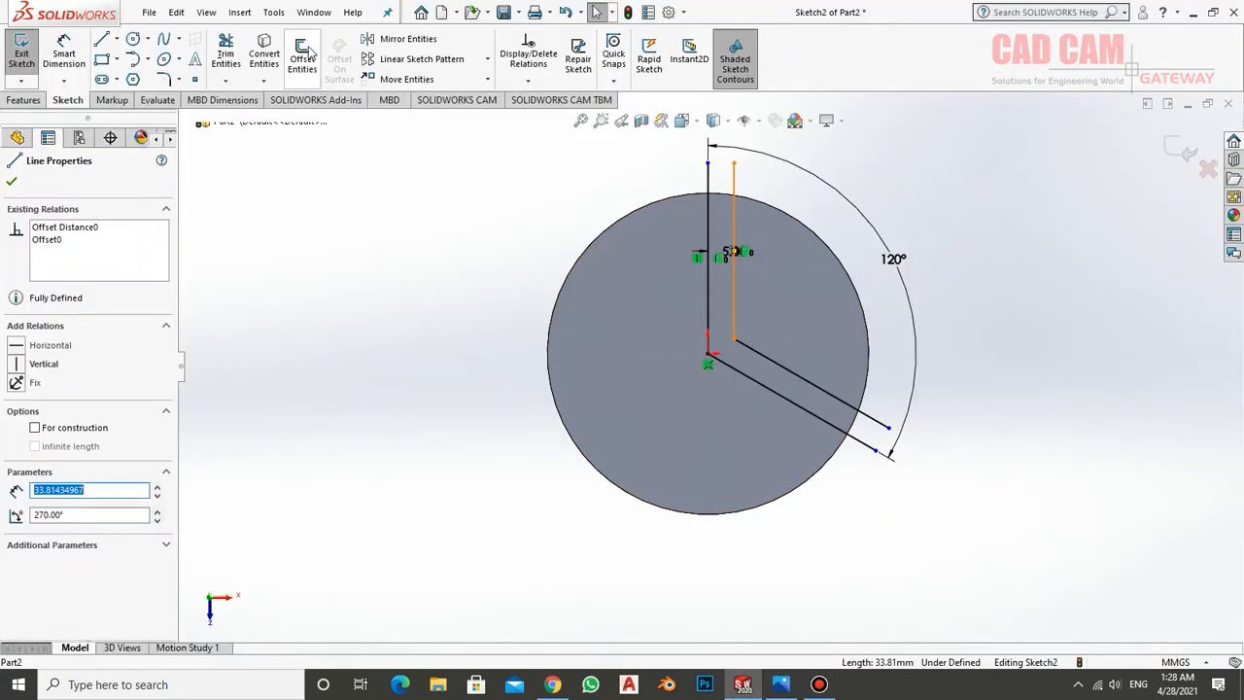
Offset the lines by another 5 mm and turn the two original lines into construction geometry
click(302, 55)
key(Return)
click(709, 280)
ctrl+click(744, 374)
right_click(708, 307)
click(742, 286)
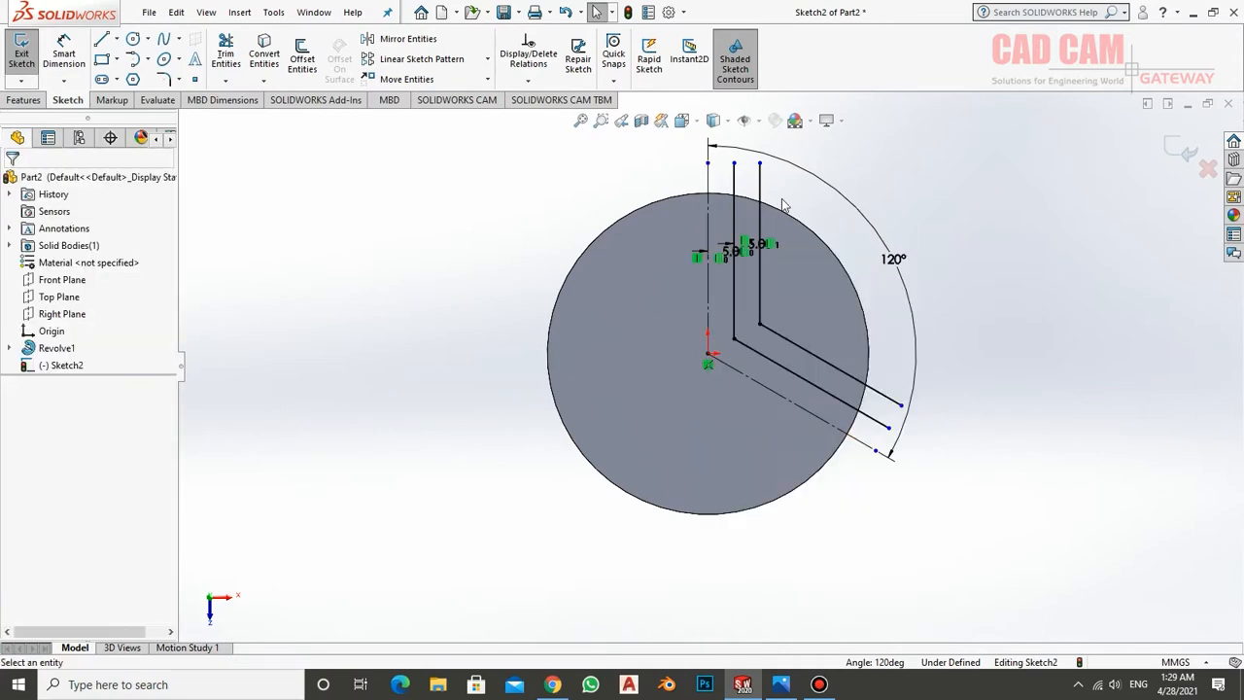
Convert the disc's outer edge into the sketch and trim the lines and circle to a closed V-shaped profile
click(263, 56)
click(657, 200)
click(12, 183)
click(225, 56)
drag(721, 177, 775, 176)
drag(892, 386, 863, 429)
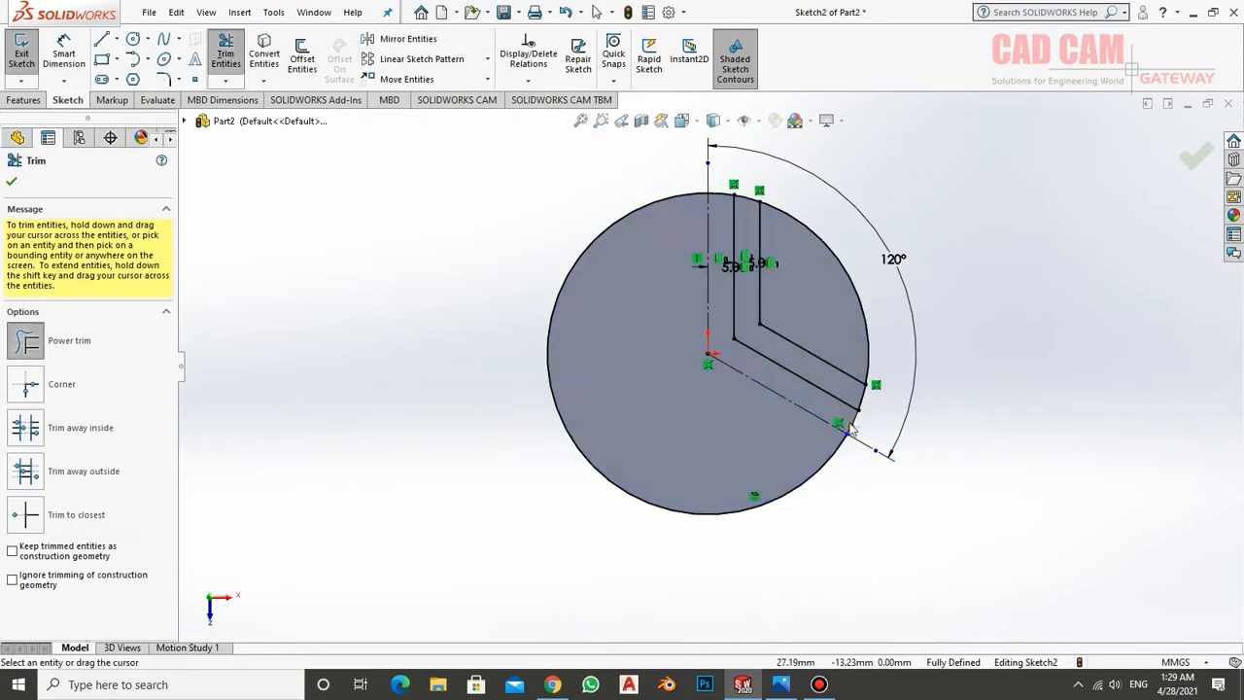
drag(865, 277, 826, 277)
drag(626, 255, 531, 232)
key(Escape)
Extrude the V-shaped profile 19 mm upward from the disc, using the heights in the reference drawing
middle_drag(637, 311, 591, 212)
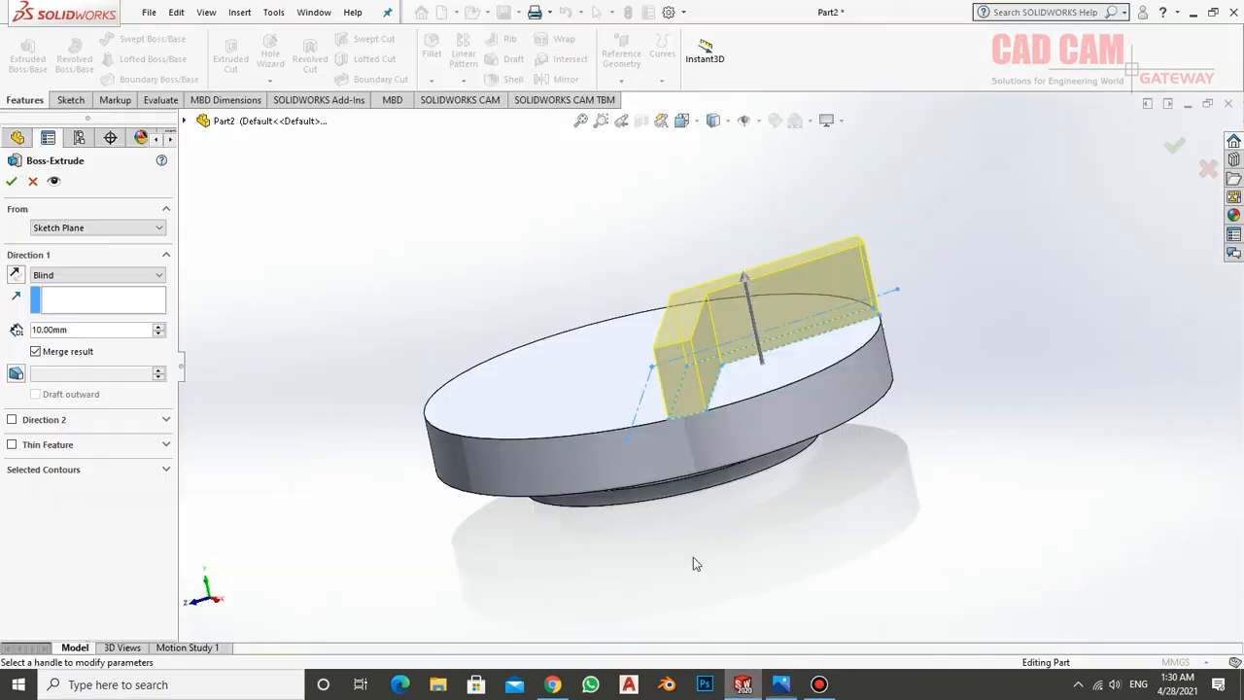
key(Return)
mouse_move(693, 557)
middle_down()
mouse_move(588, 356)
mouse_move(224, 217)
middle_up()
Pattern the V-shaped wall circularly around the disc with 3 equally spaced instances over 360°
click(464, 81)
click(499, 121)
middle_drag(525, 510, 514, 414)
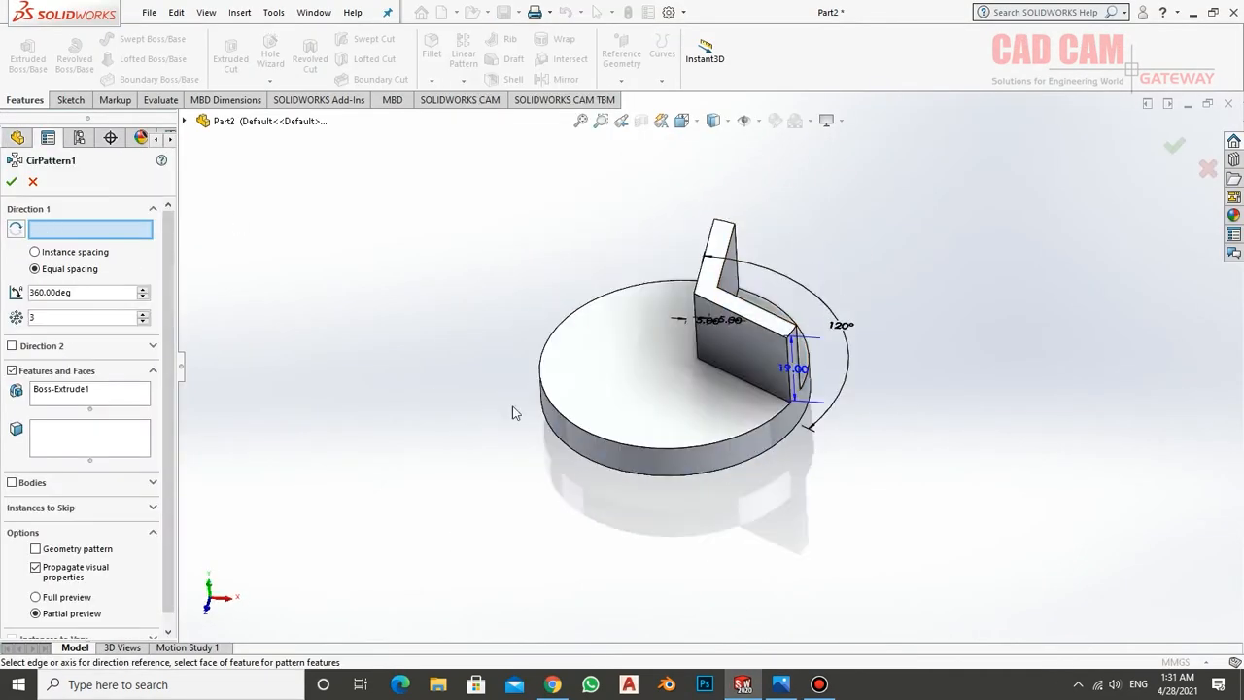
click(622, 462)
middle_drag(644, 466, 710, 574)
key(Return)
scroll(651, 389, down, 5)
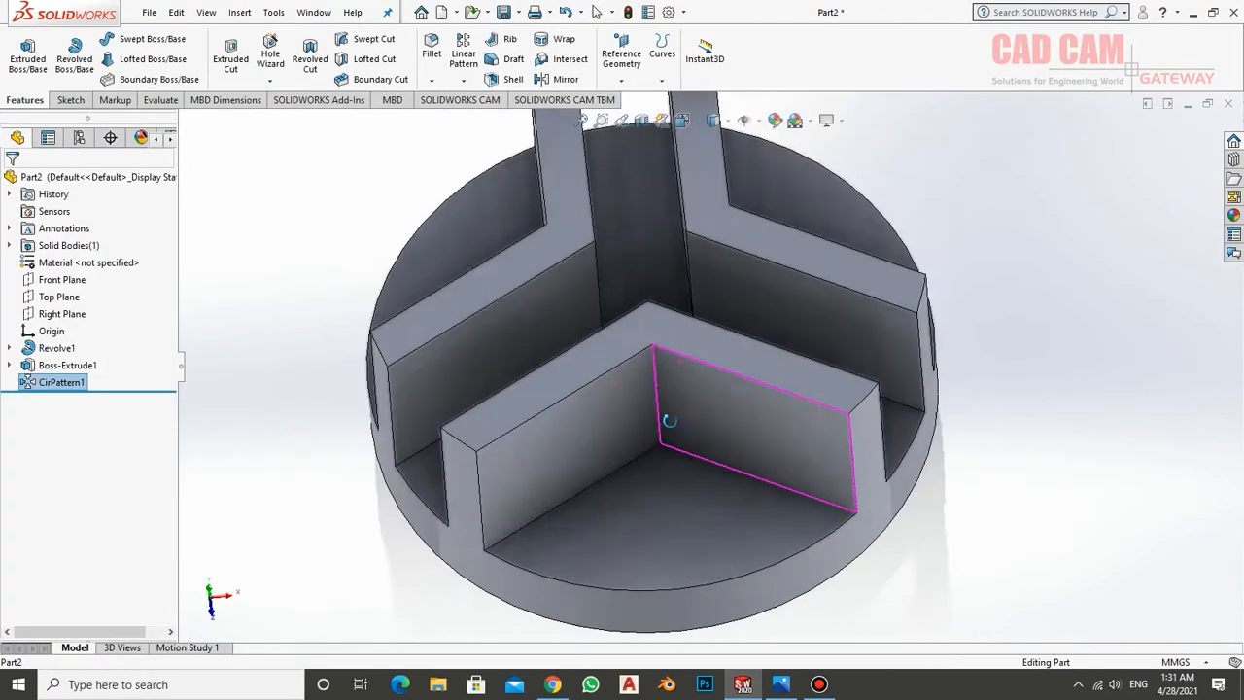
Fillet the vertical edges in the concave corners of the three V-shaped walls
click(431, 48)
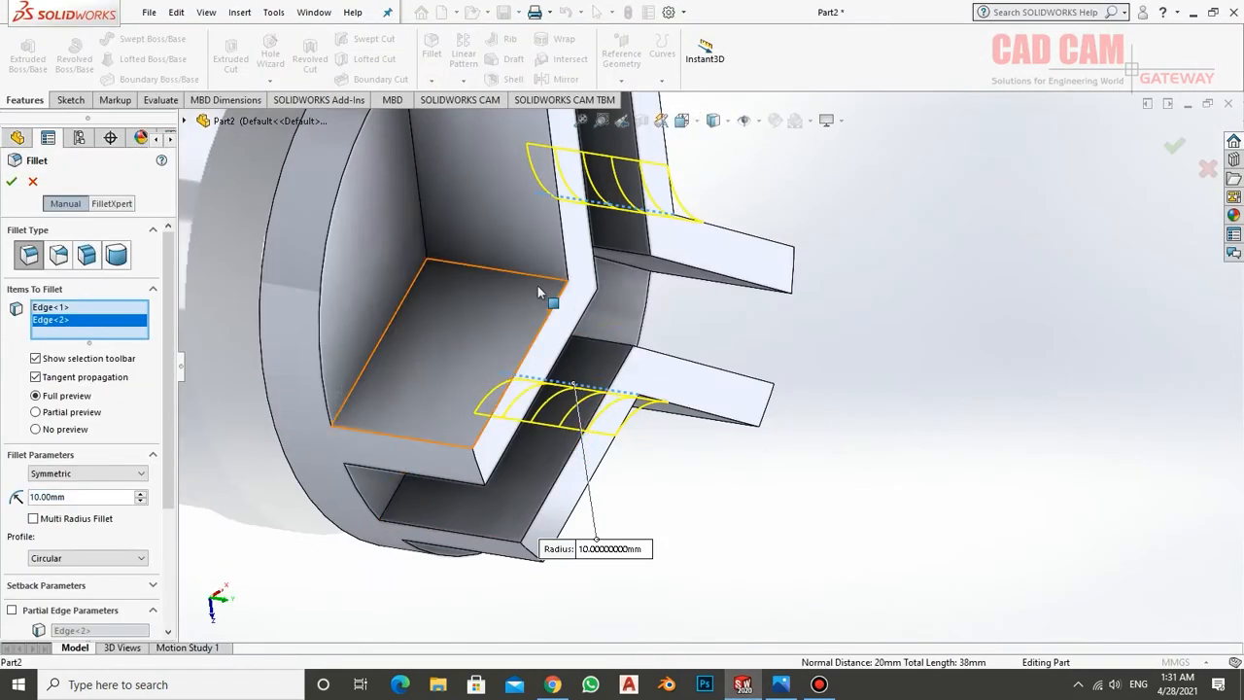
key(Return)
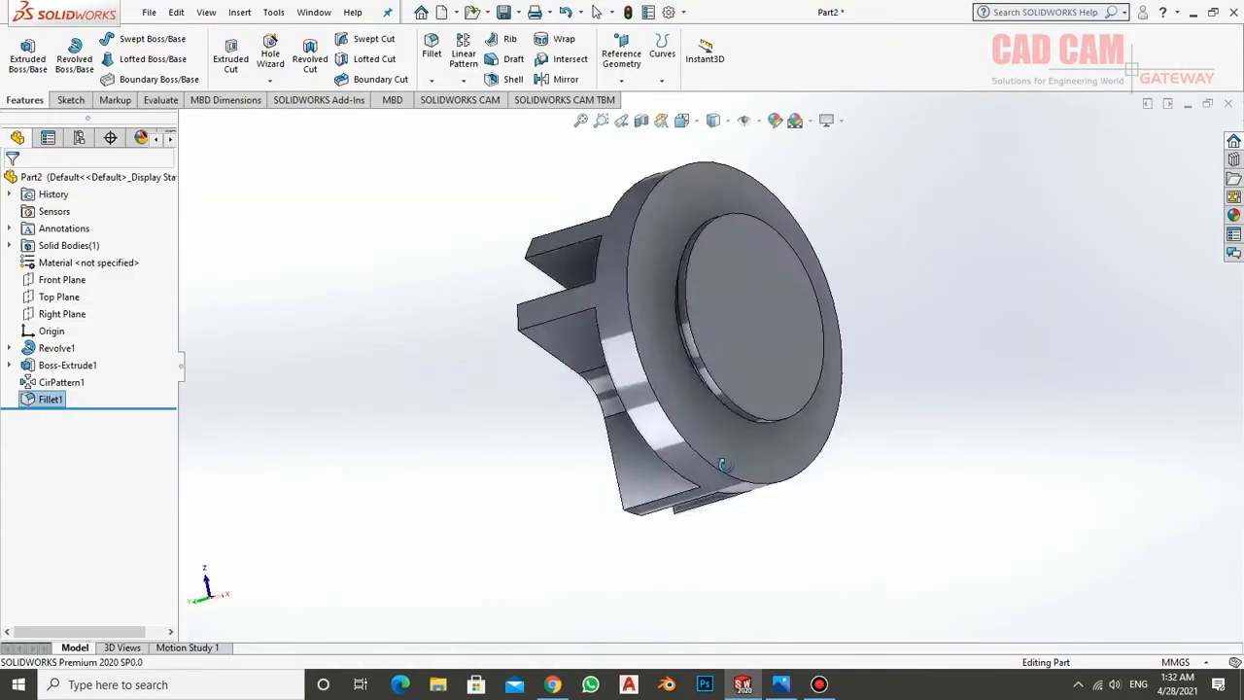
middle_drag(725, 465, 655, 309)
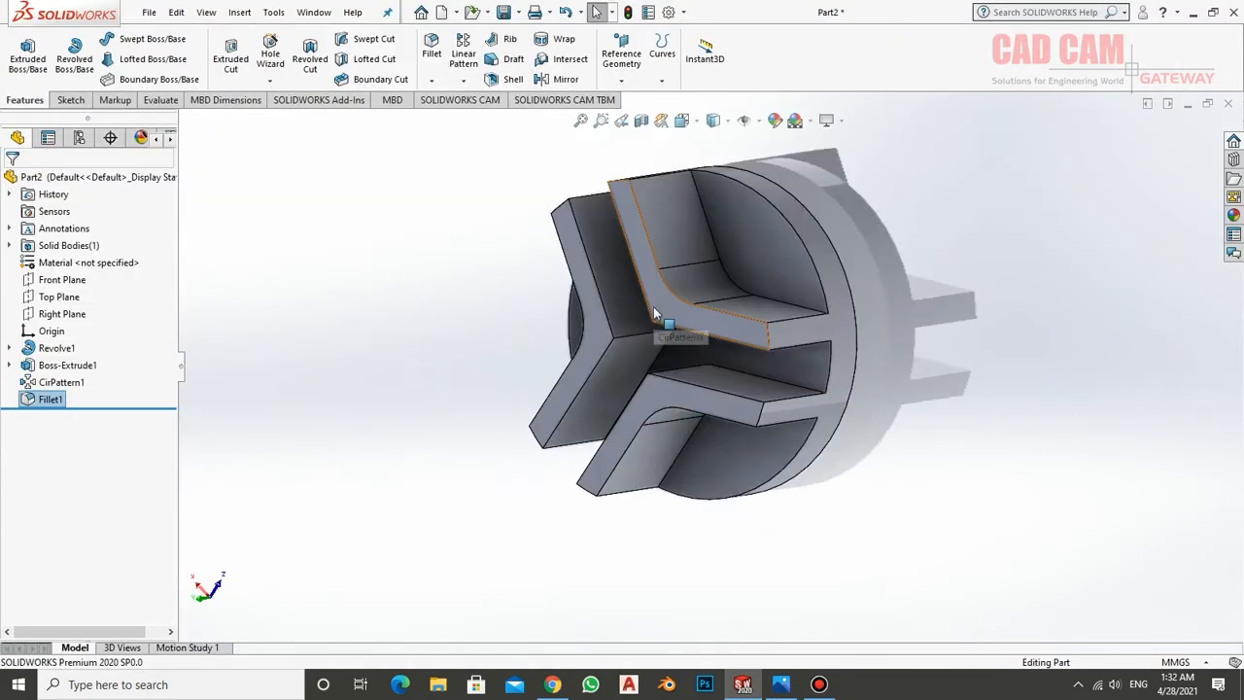
Sketch the half-profile of the bore and its groove on the Right Plane, with diameters of 20 mm and 26 mm
click(53, 317)
click(61, 293)
right_click(76, 418)
click(113, 396)
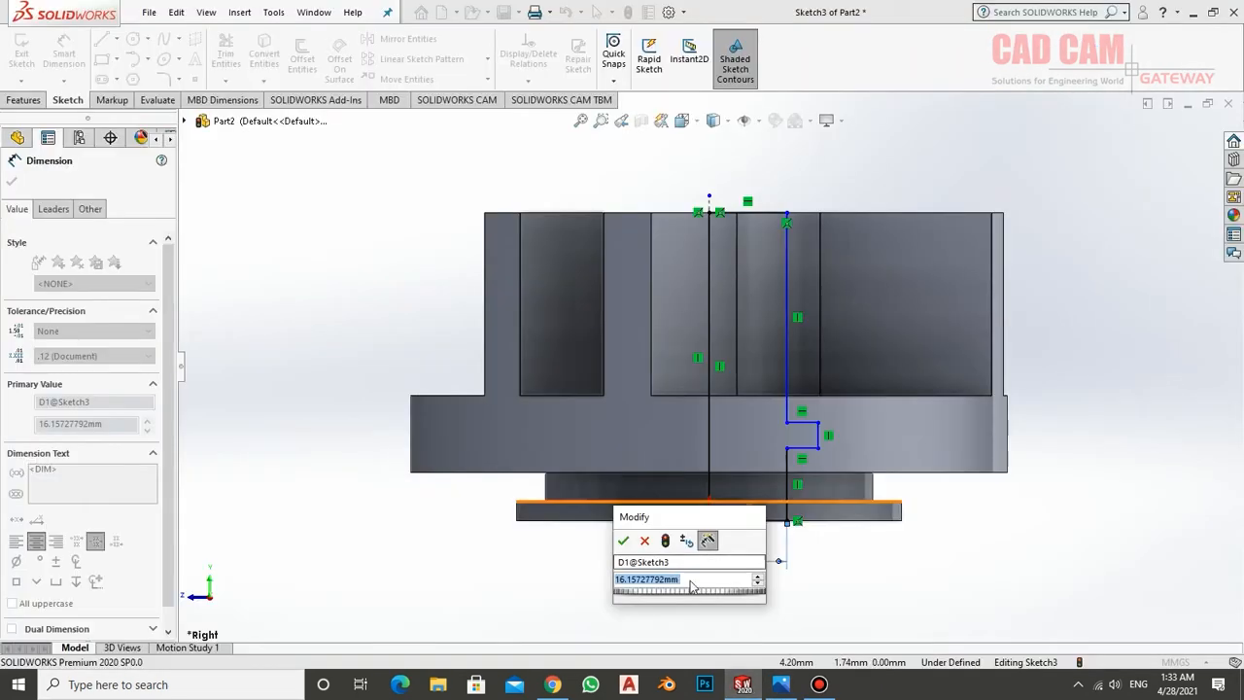
key(Return)
key(Escape)
Make the bore's vertical lines above and below the groove collinear
click(787, 294)
ctrl+click(806, 486)
click(44, 471)
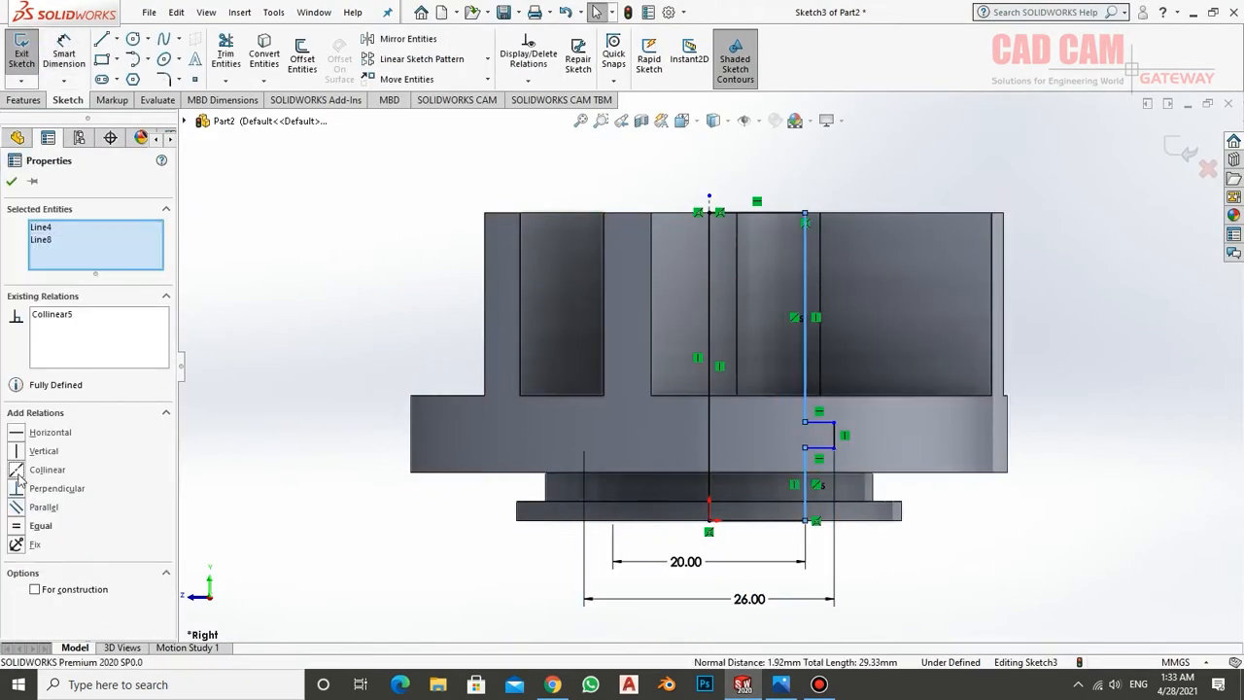
Dimension the height of the groove's lower edge from the part's base
click(64, 53)
click(821, 448)
click(859, 521)
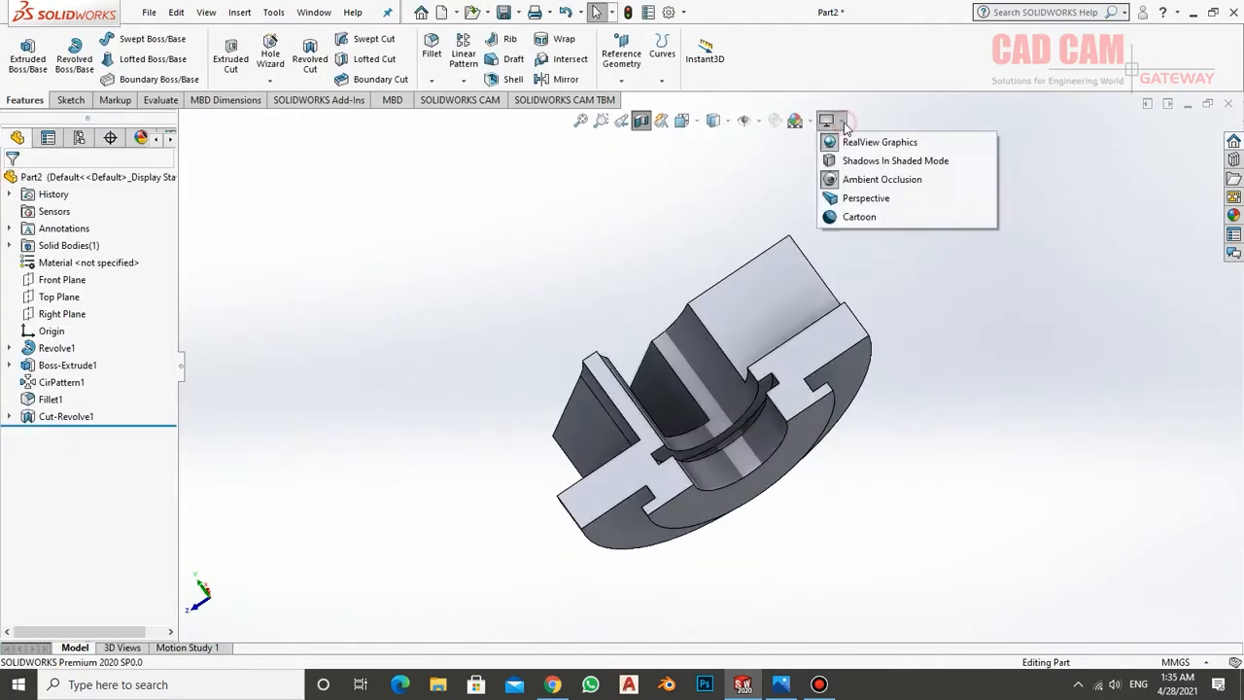
Turn on shadows in shaded mode for the model display
click(826, 119)
click(836, 161)
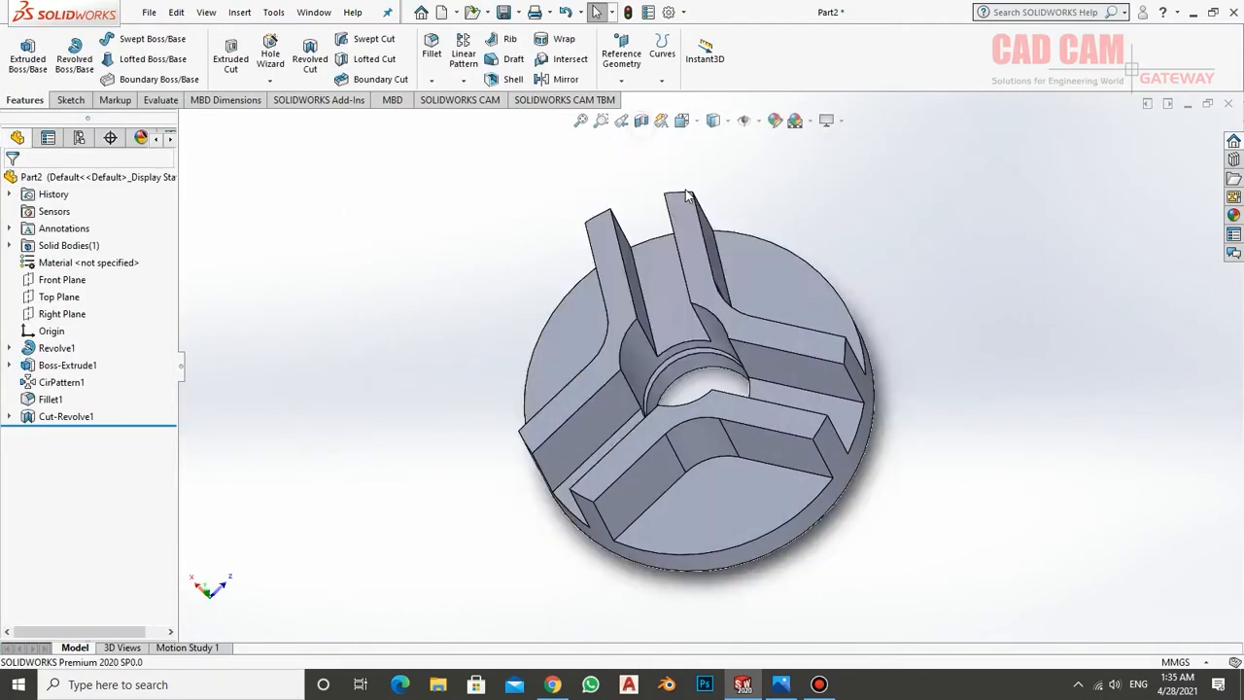
Sketch a circle of about 3.9 mm radius on the Right Plane over the wall and check the reference drawing
click(62, 313)
click(69, 288)
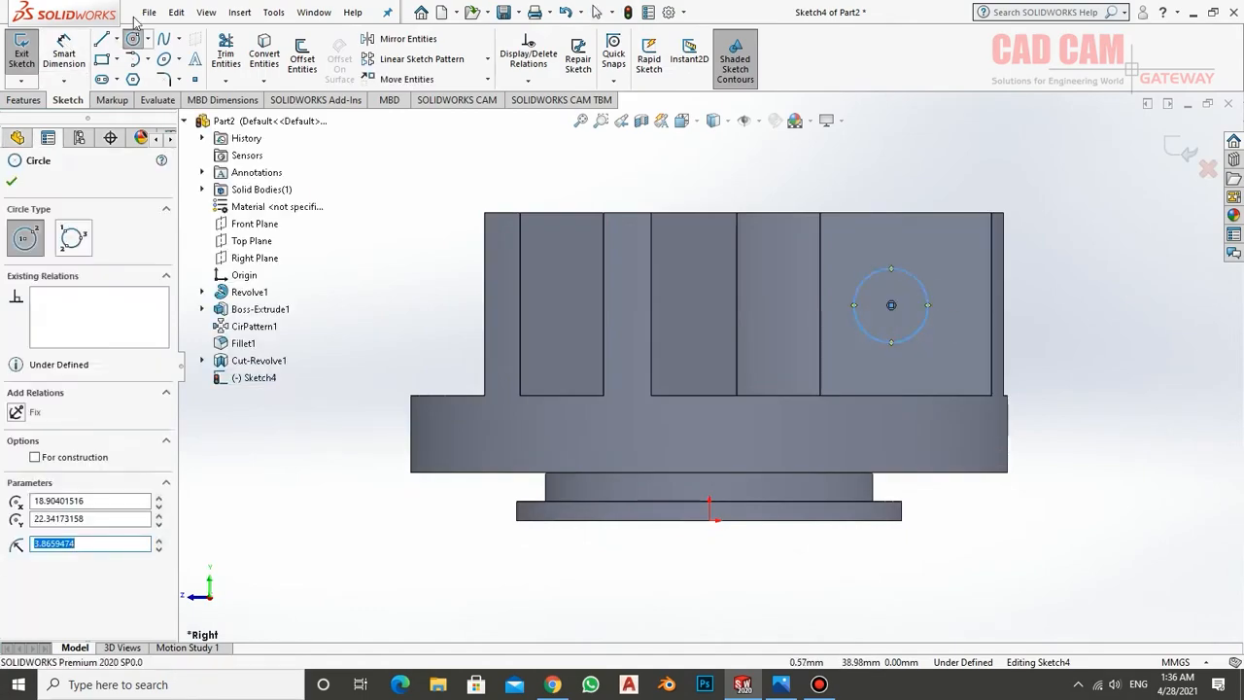
click(780, 684)
mouse_move(549, 685)
click(742, 684)
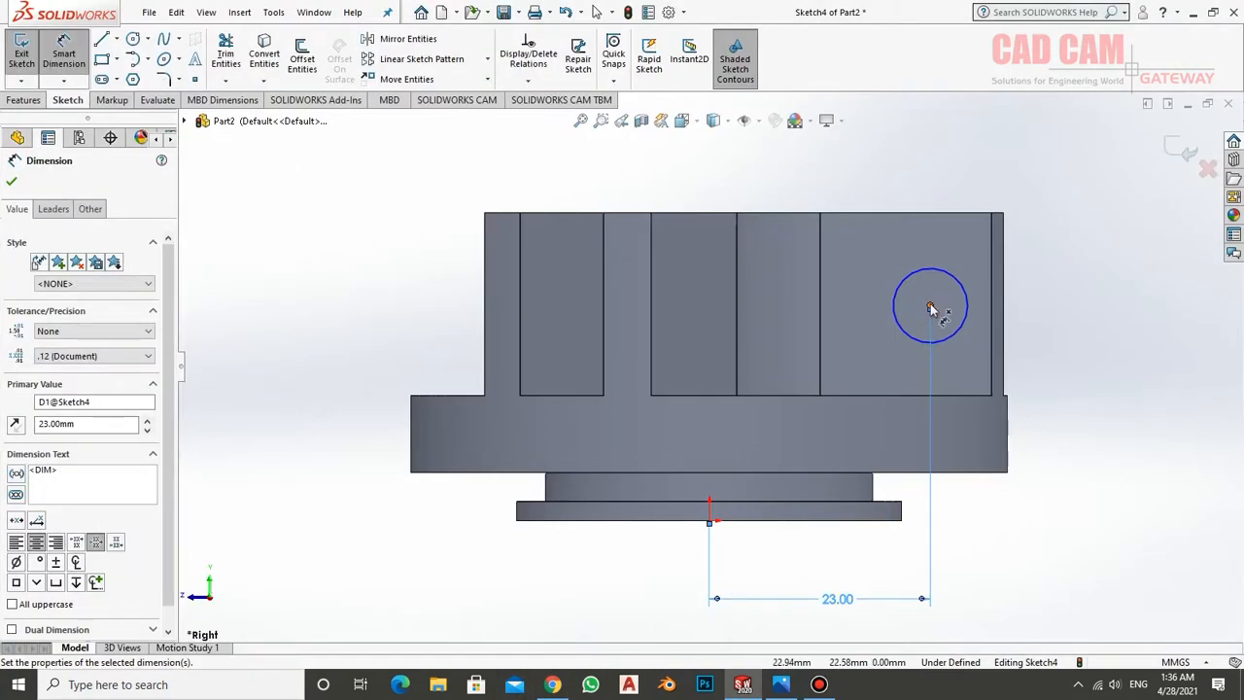
Dimension the circle 24 mm above the base and 23 mm from the axis, with a 6 mm diameter
click(930, 309)
click(710, 521)
click(1014, 409)
text(24)
key(Return)
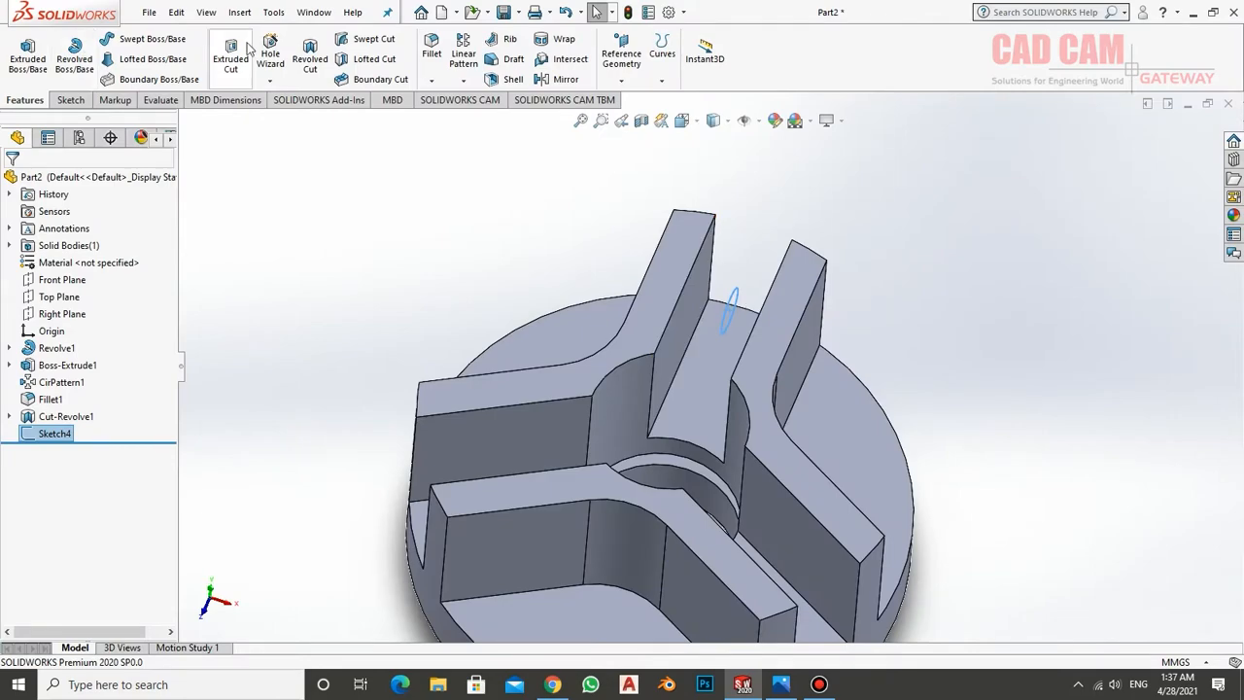
Cut the 6 mm circle through the walls and set up a circular pattern of the hole
click(230, 54)
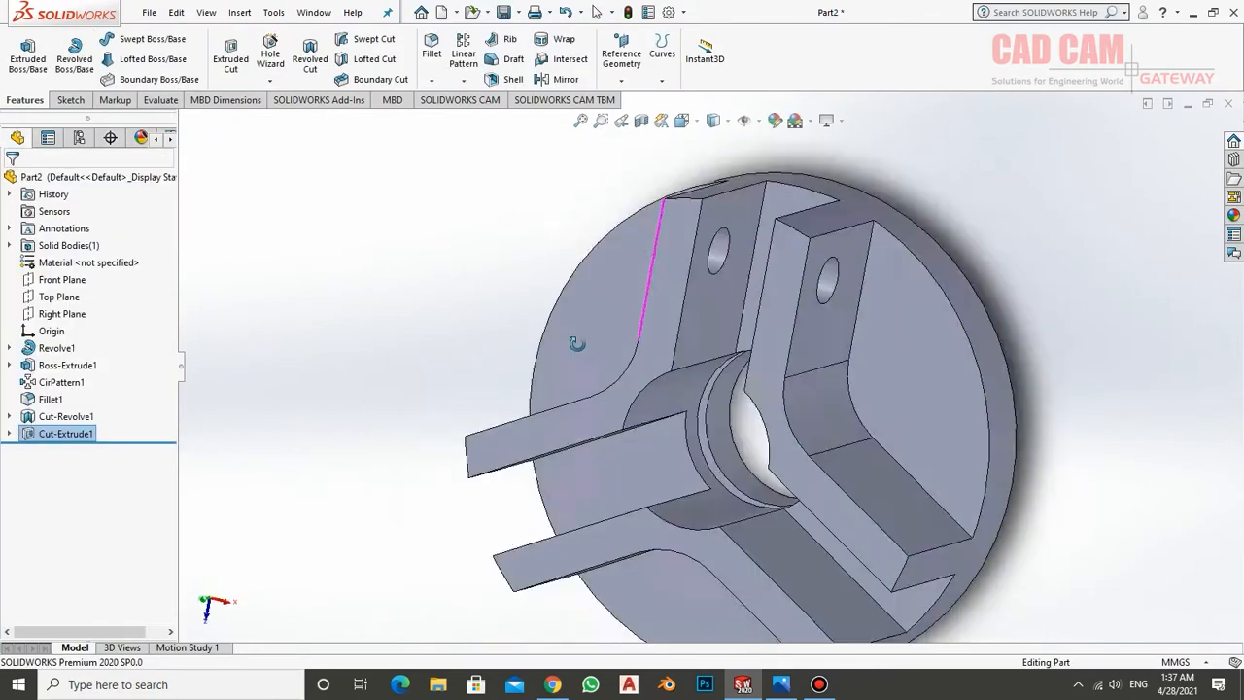
click(463, 80)
click(505, 115)
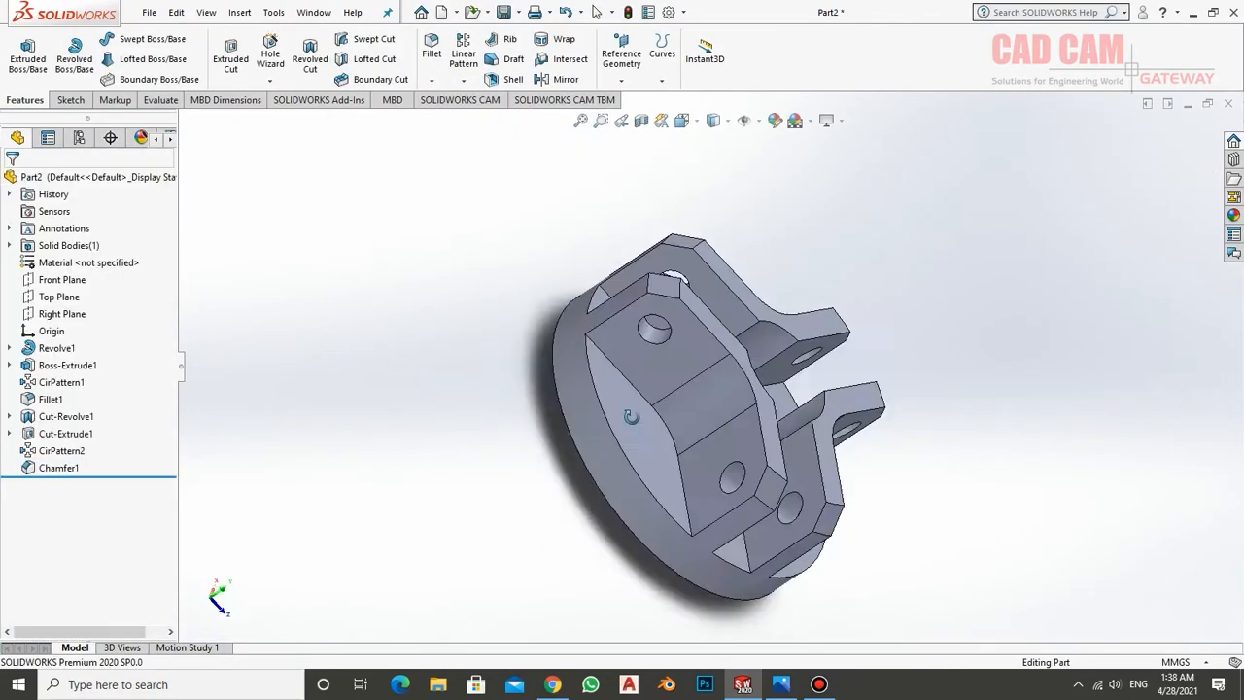
Define an ISO 4016 M5 counterbored hole, through all, with 5.5 mm hole, 9.5 mm counterbore and 5 mm depth
click(681, 120)
click(754, 169)
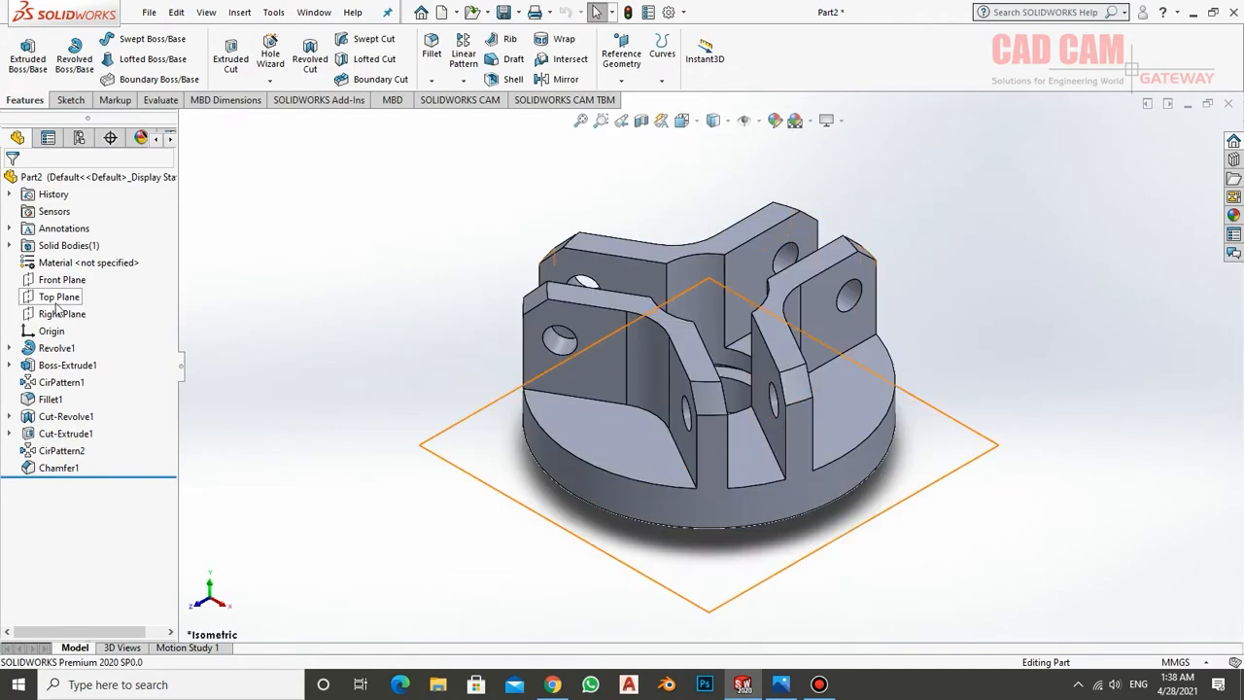
click(270, 53)
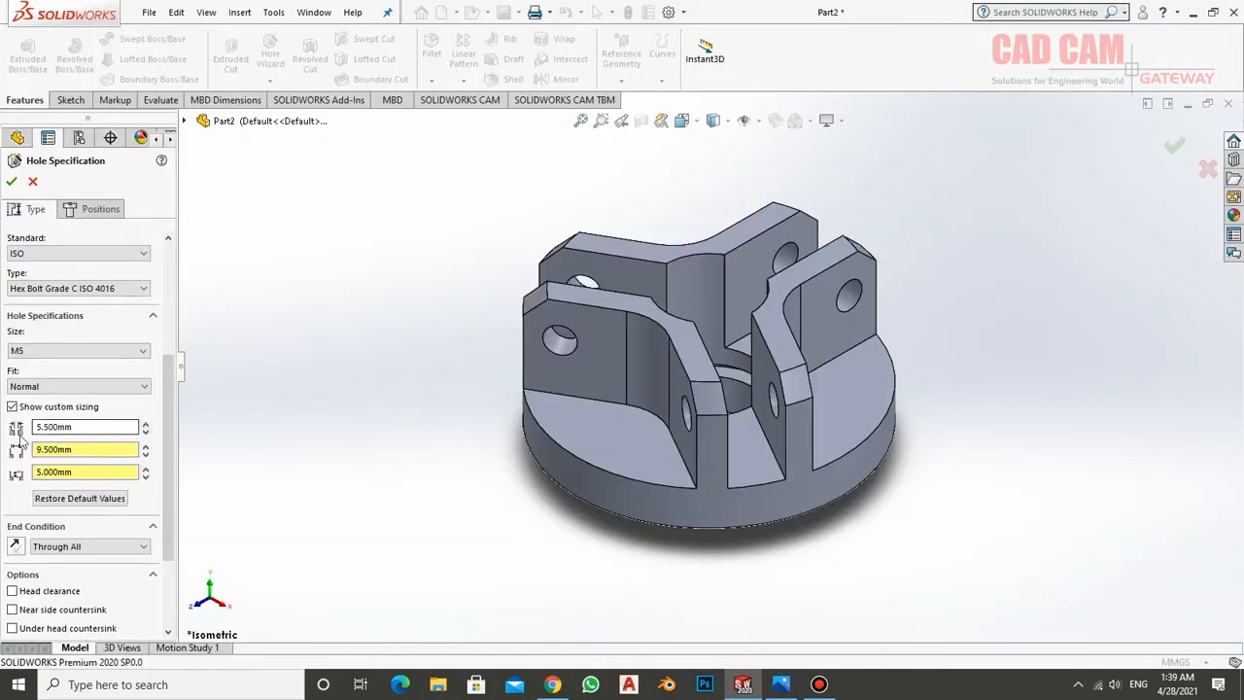
Place the counterbored hole on the disc's upper face, in the pocket enclosed by one V-shaped wall
click(95, 209)
click(579, 414)
click(64, 54)
middle_drag(388, 466, 486, 574)
scroll(631, 464, down, 2)
Draw a circle from the origin through the hole's centre point and make it construction geometry
click(148, 39)
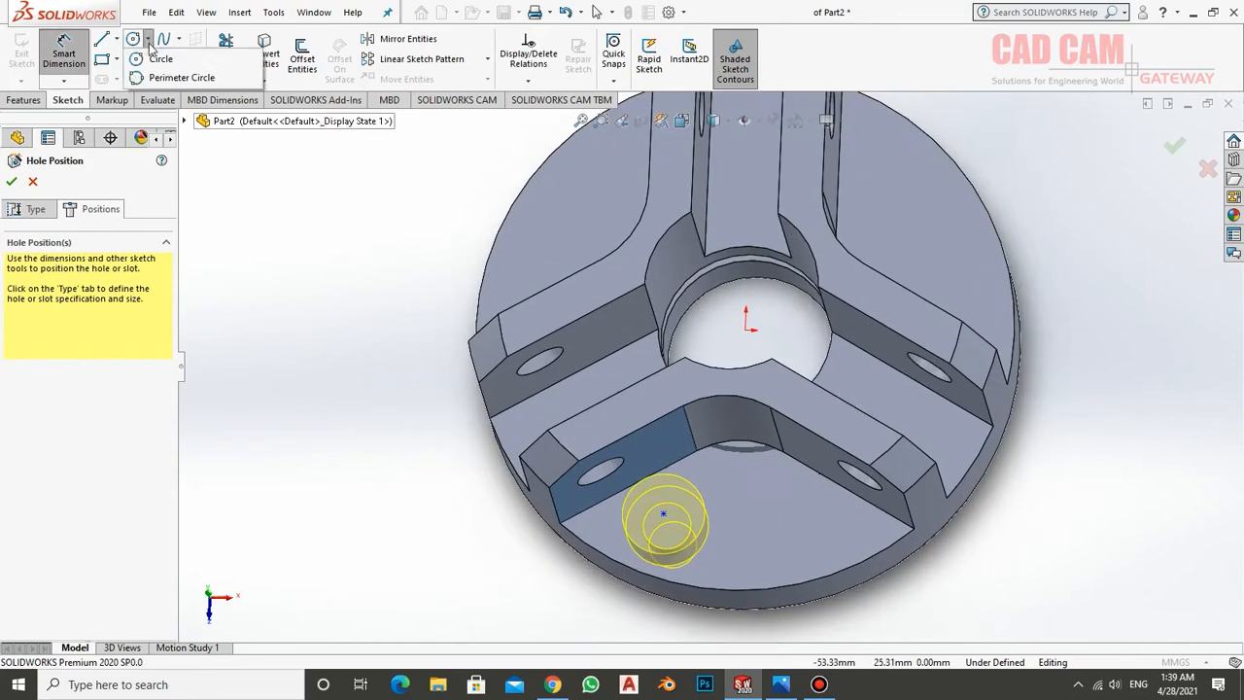
click(157, 58)
click(745, 331)
click(663, 515)
right_click(623, 182)
click(637, 134)
Set the construction circle's diameter to 50 mm
click(64, 53)
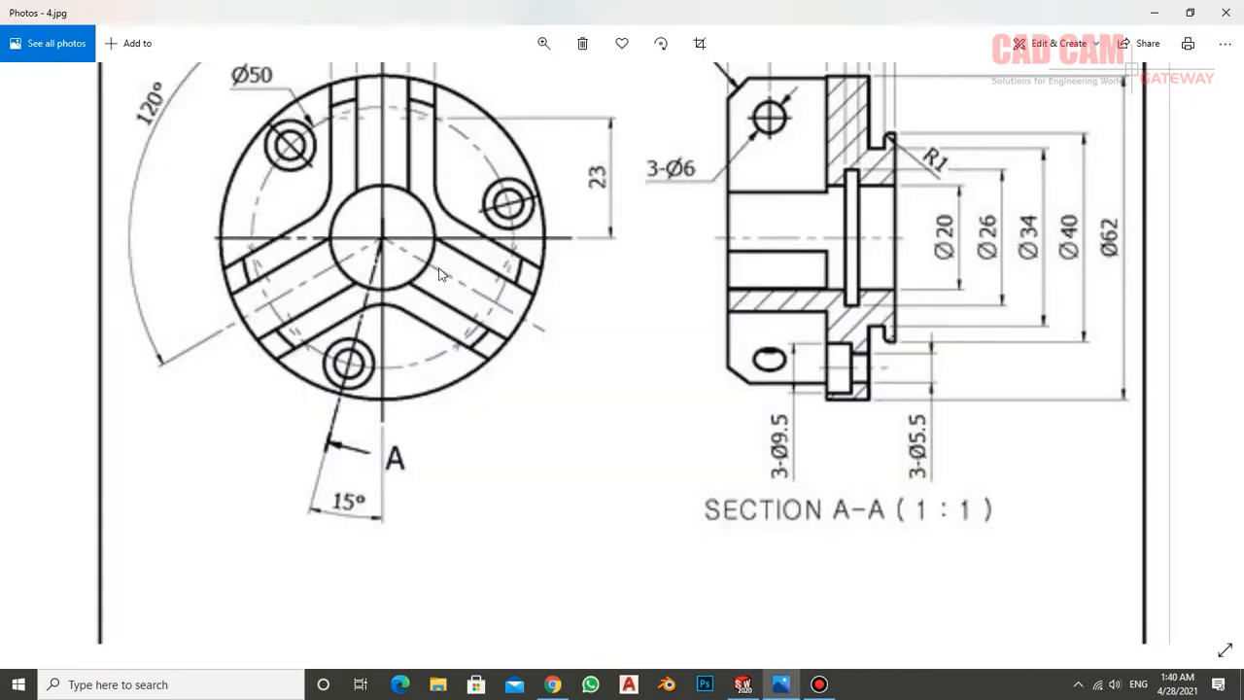
click(892, 470)
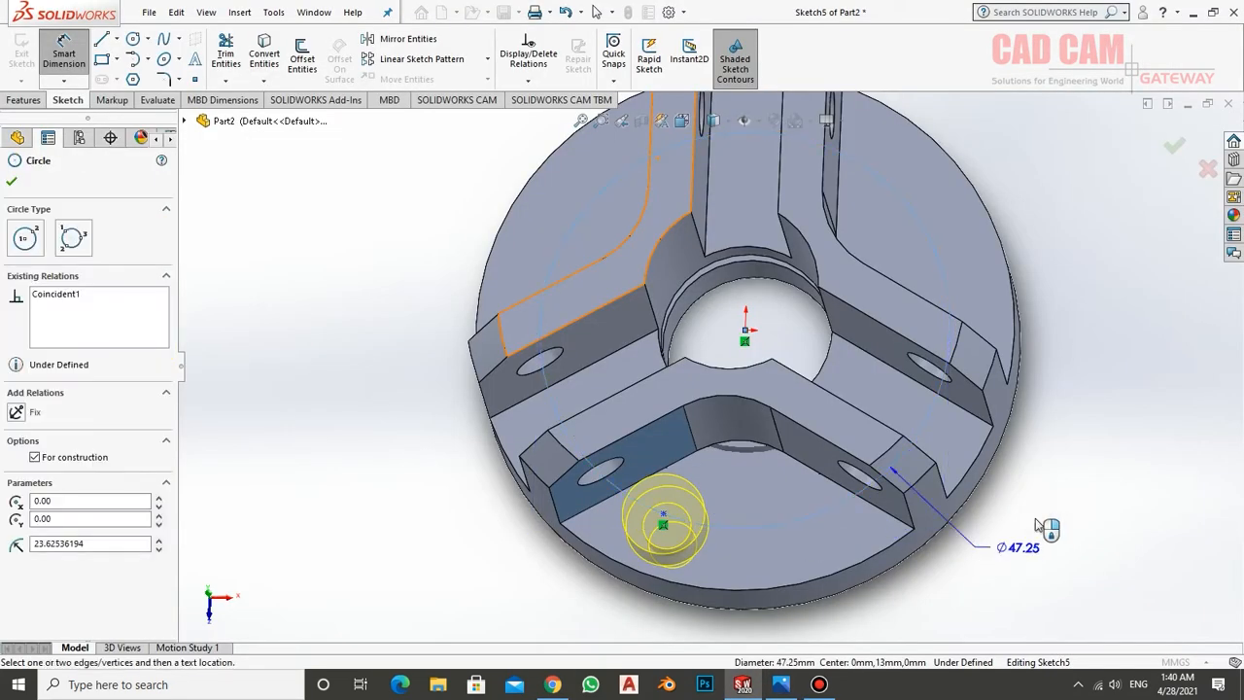
click(1045, 475)
text(50)
key(Return)
Draw centrelines from the origin to the construction circle and to the hole's centre point to locate the hole
click(116, 39)
click(129, 77)
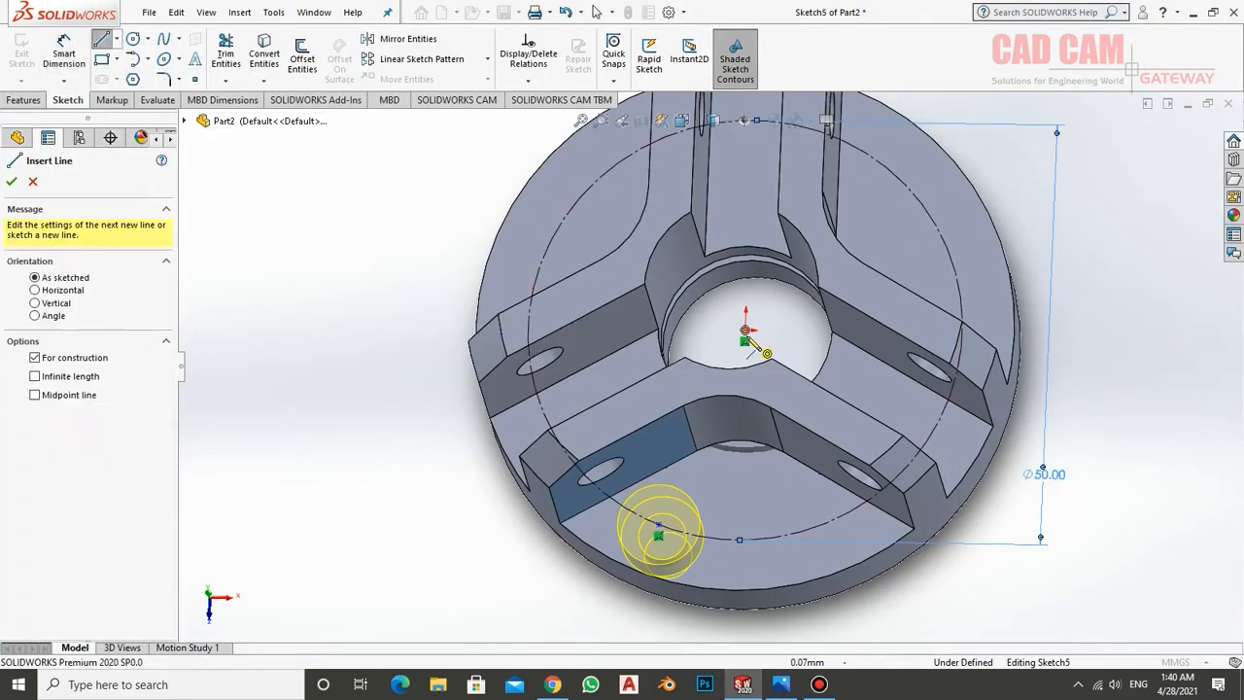
click(746, 331)
click(736, 548)
click(659, 525)
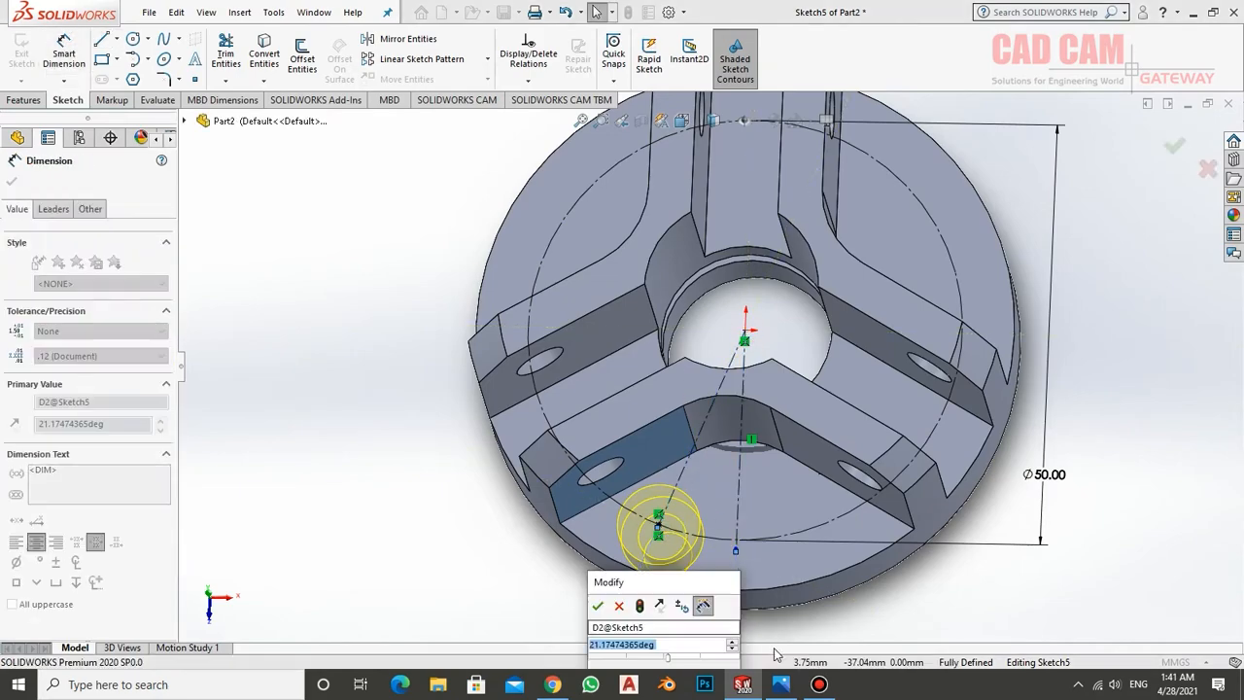
key(Return)
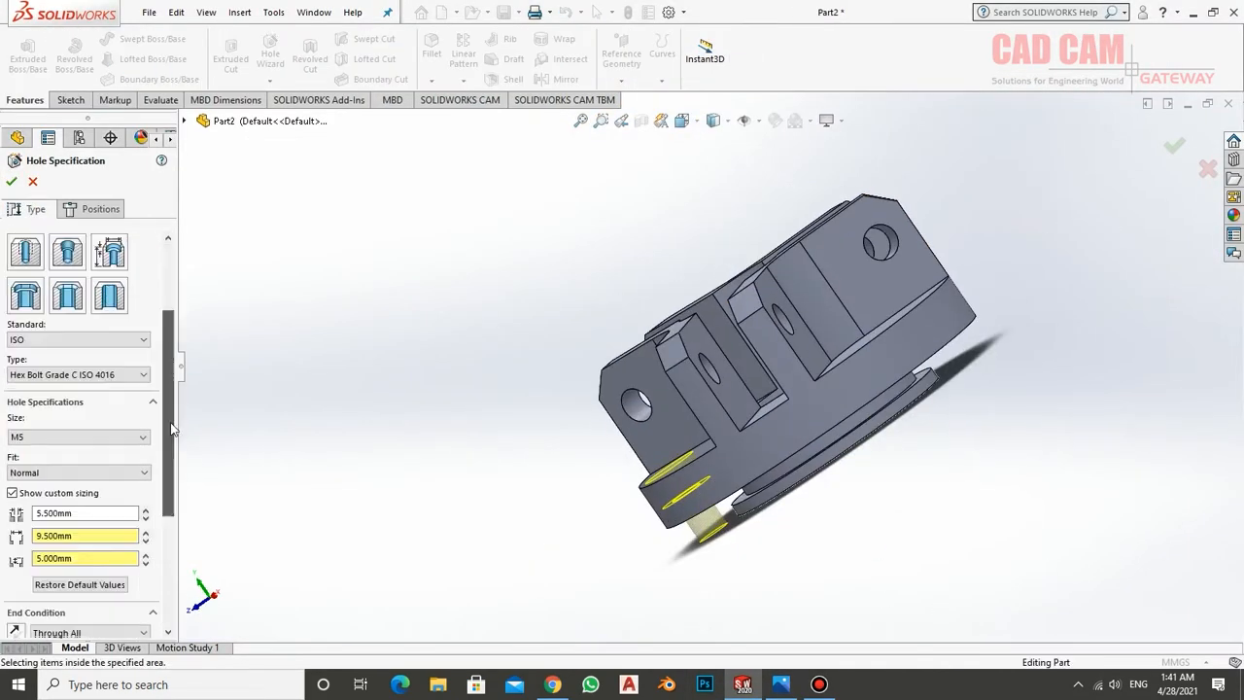
scroll(88, 437, down, 5)
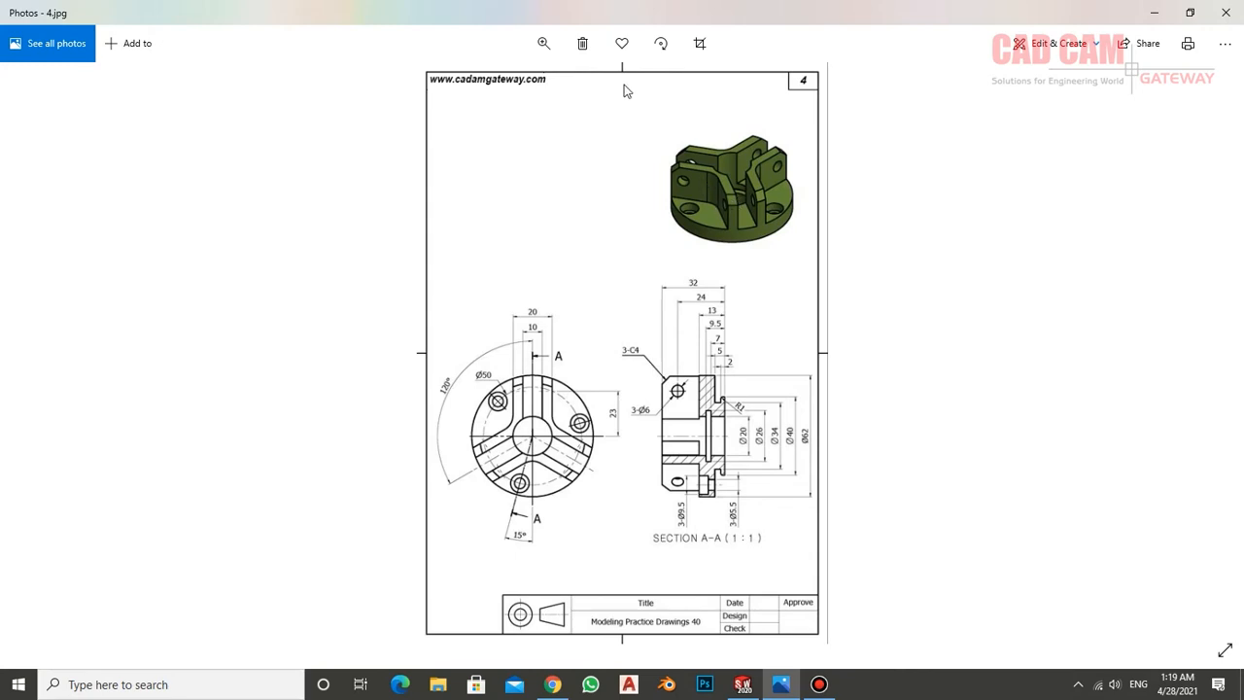
Enlarge the reference drawing in Photos and examine the part's isometric view
click(543, 43)
drag(476, 85, 548, 89)
drag(710, 191, 701, 500)
mouse_move(739, 250)
mouse_down()
mouse_move(705, 311)
mouse_move(719, 417)
mouse_up()
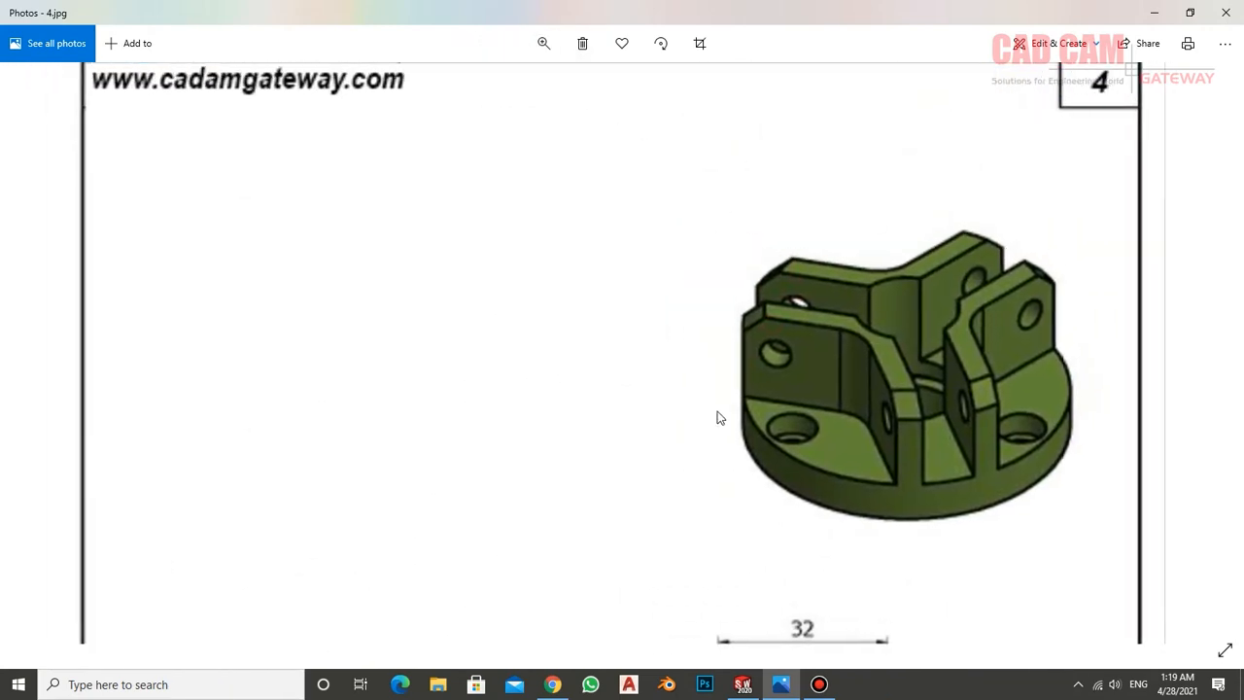
drag(865, 391, 779, 417)
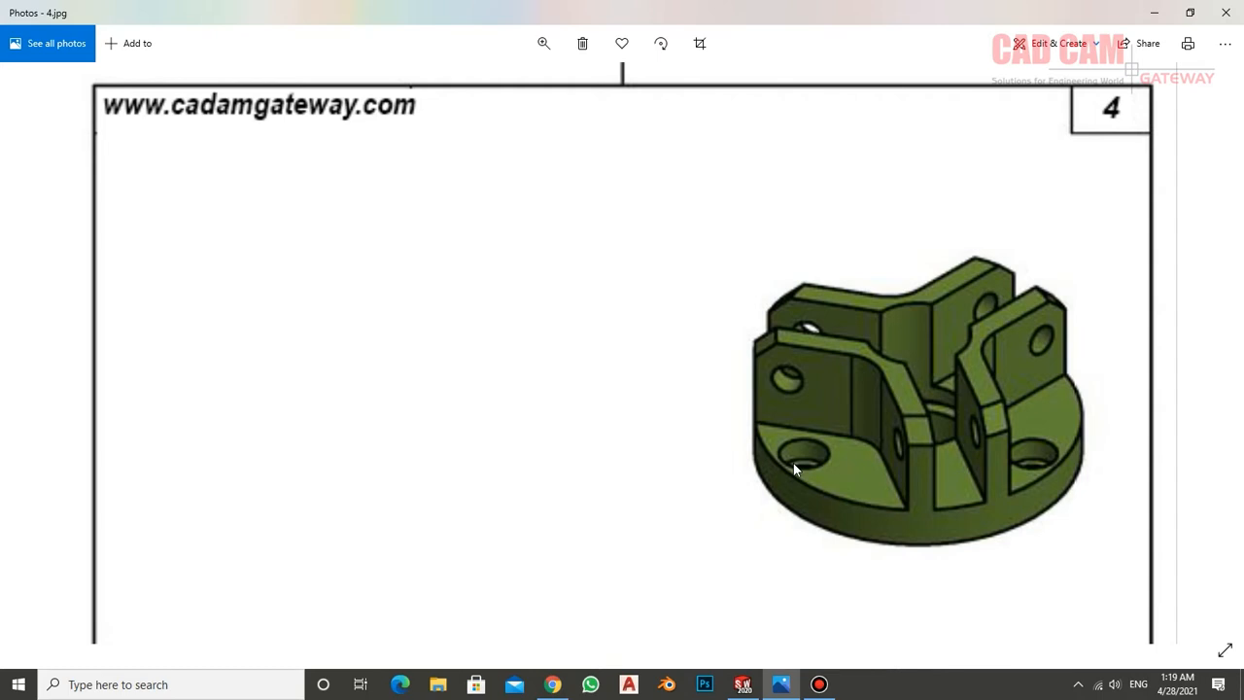
drag(988, 477, 999, 225)
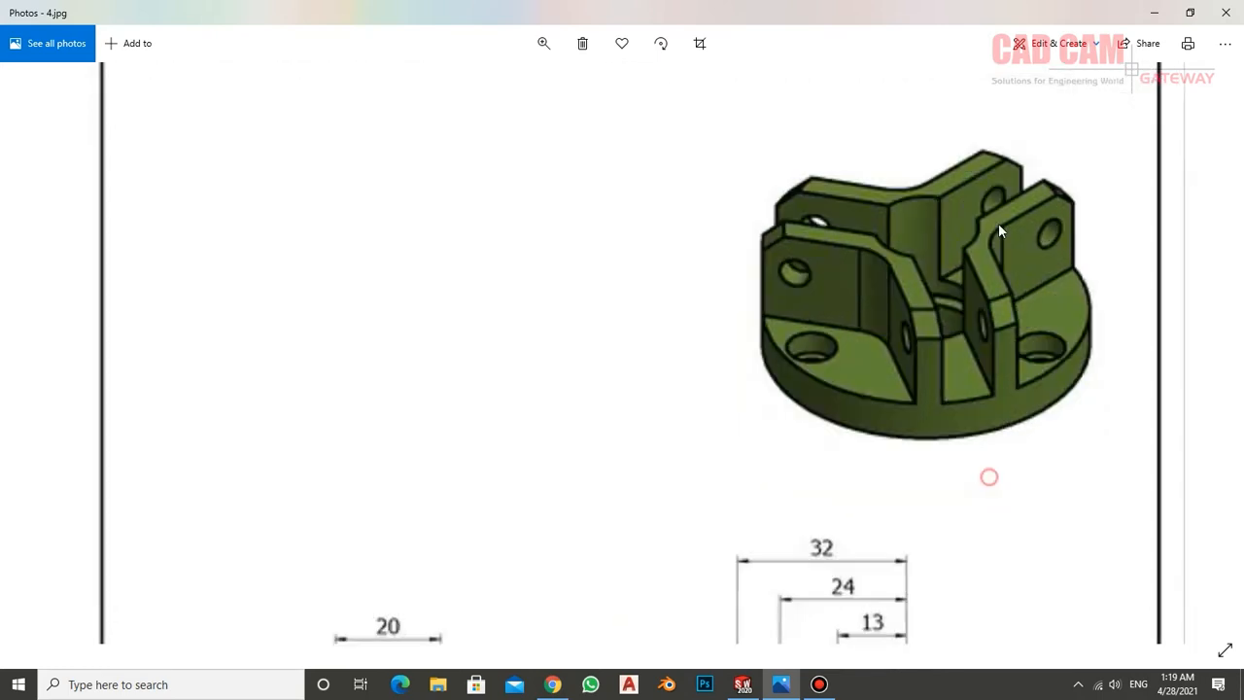
Examine the front view and section A-A of the drawing for the wall, bore, groove and hole dimensions
drag(908, 392, 1017, 183)
drag(1036, 345, 983, 197)
drag(961, 304, 966, 282)
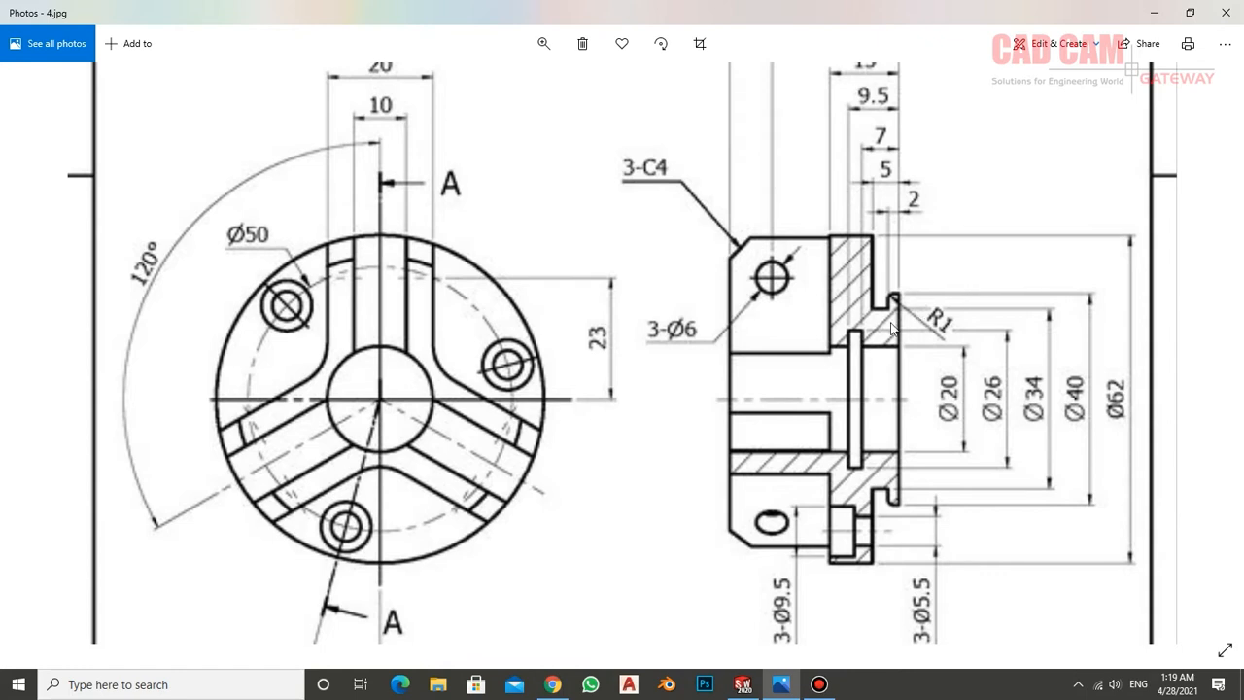
mouse_move(730, 319)
mouse_down()
mouse_move(733, 387)
mouse_move(742, 309)
mouse_move(730, 309)
mouse_up()
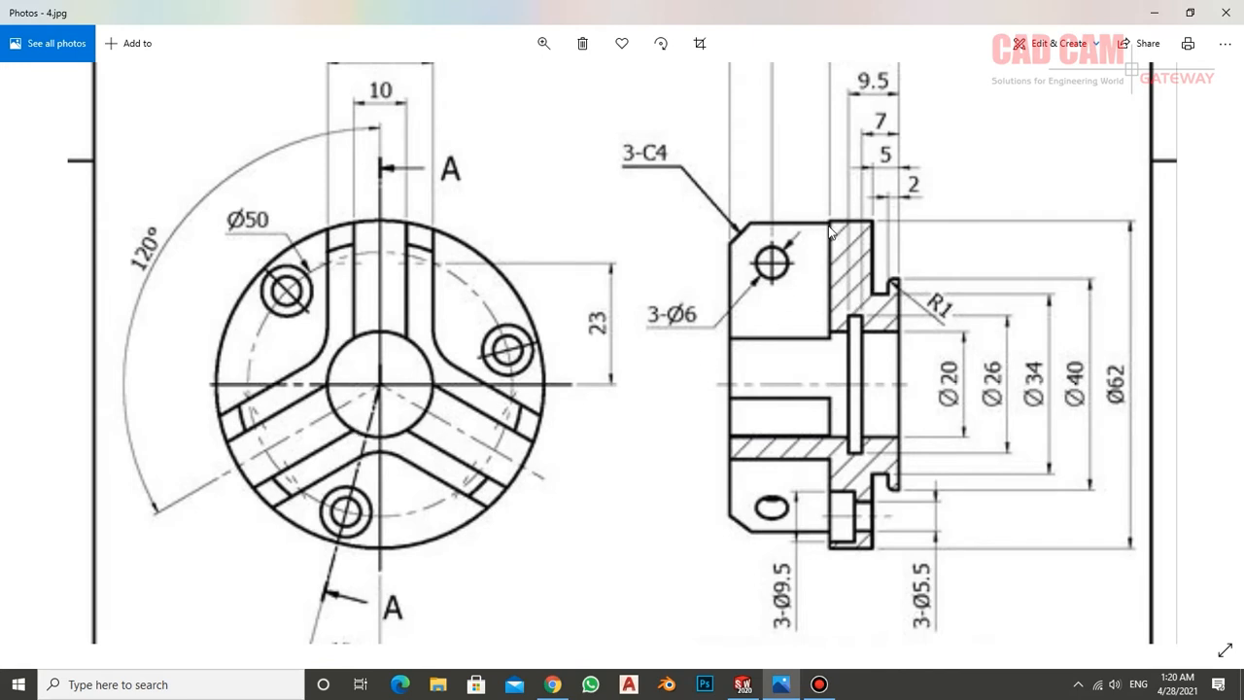
drag(868, 216, 868, 332)
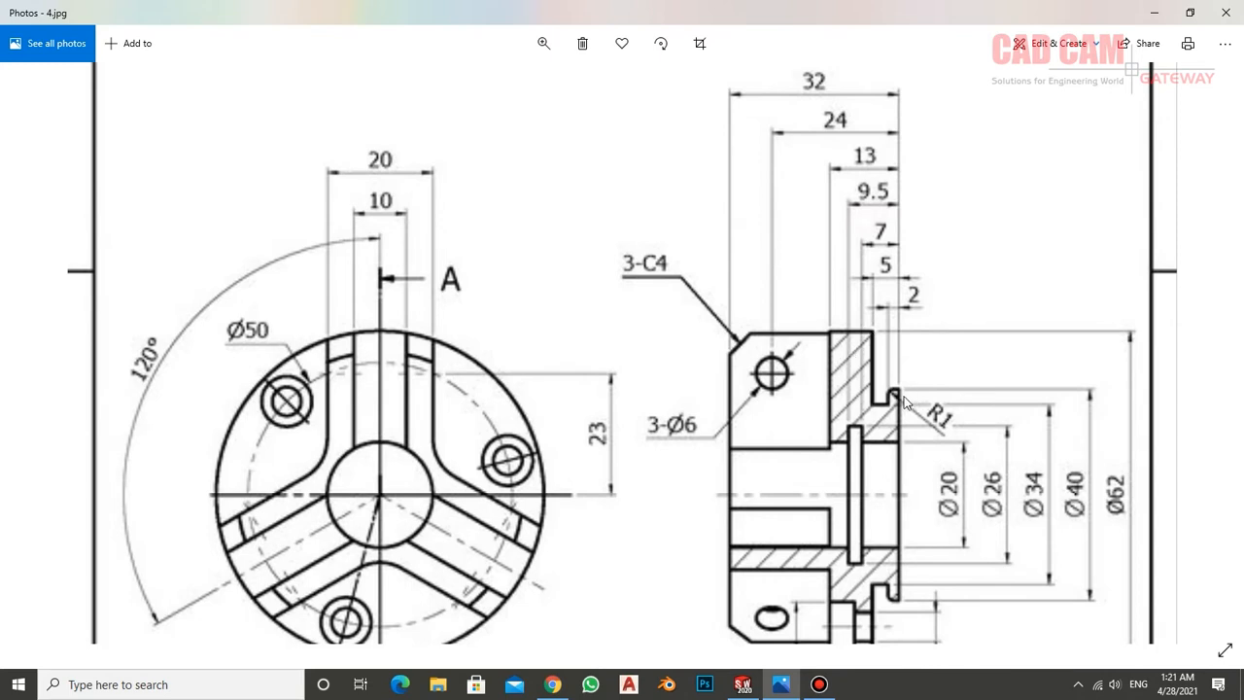
drag(826, 393, 824, 347)
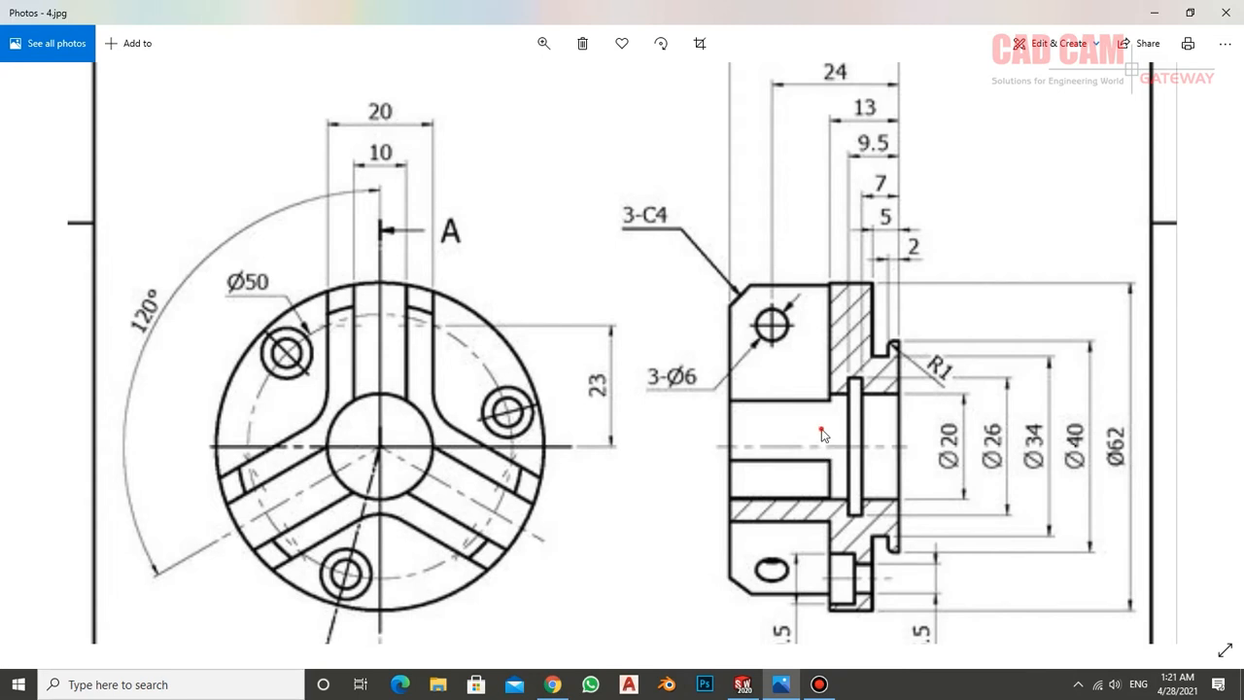
Examine section A-A and the front view for the cross-hole, chamfer and counterbore sizes and the angular position of the holes
drag(822, 439, 821, 362)
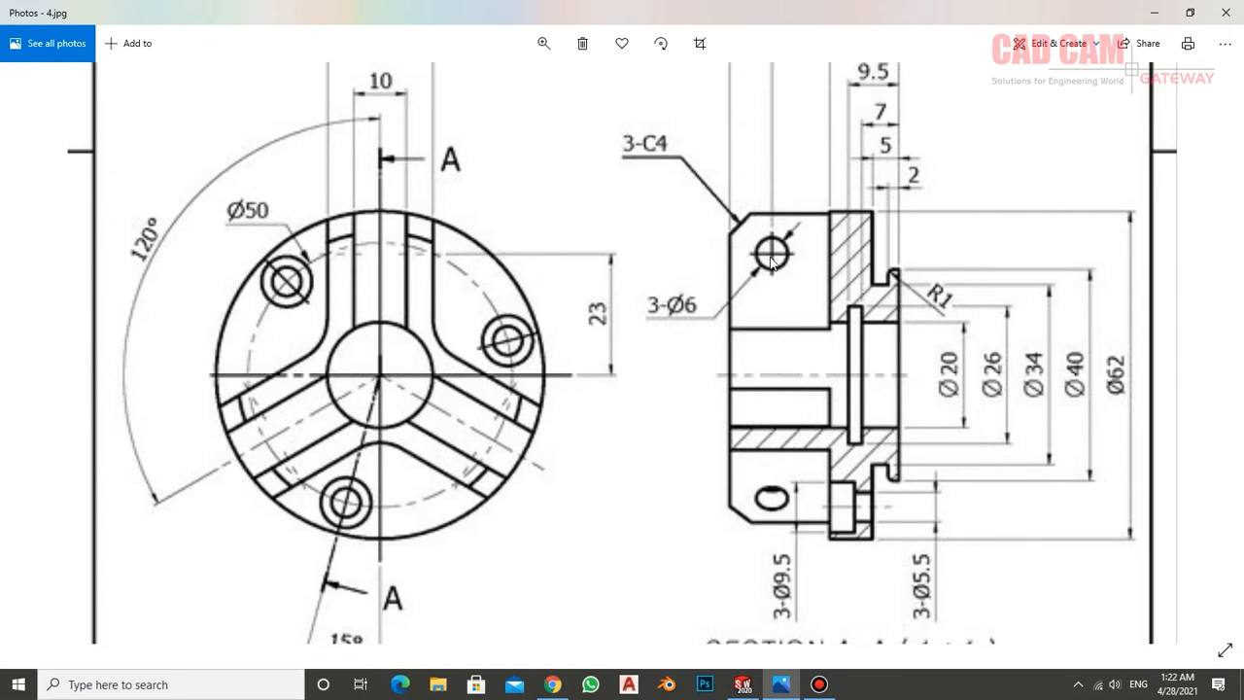
mouse_move(788, 285)
mouse_down()
mouse_move(798, 353)
mouse_move(826, 389)
mouse_up()
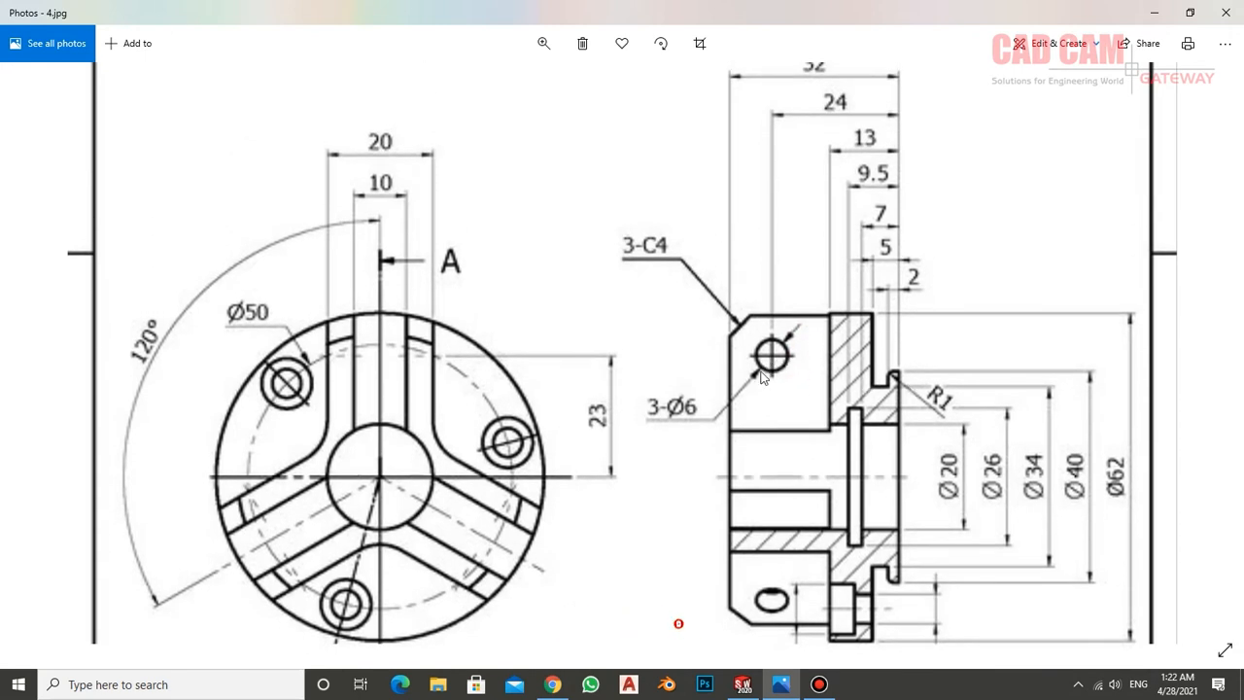
drag(695, 418, 676, 364)
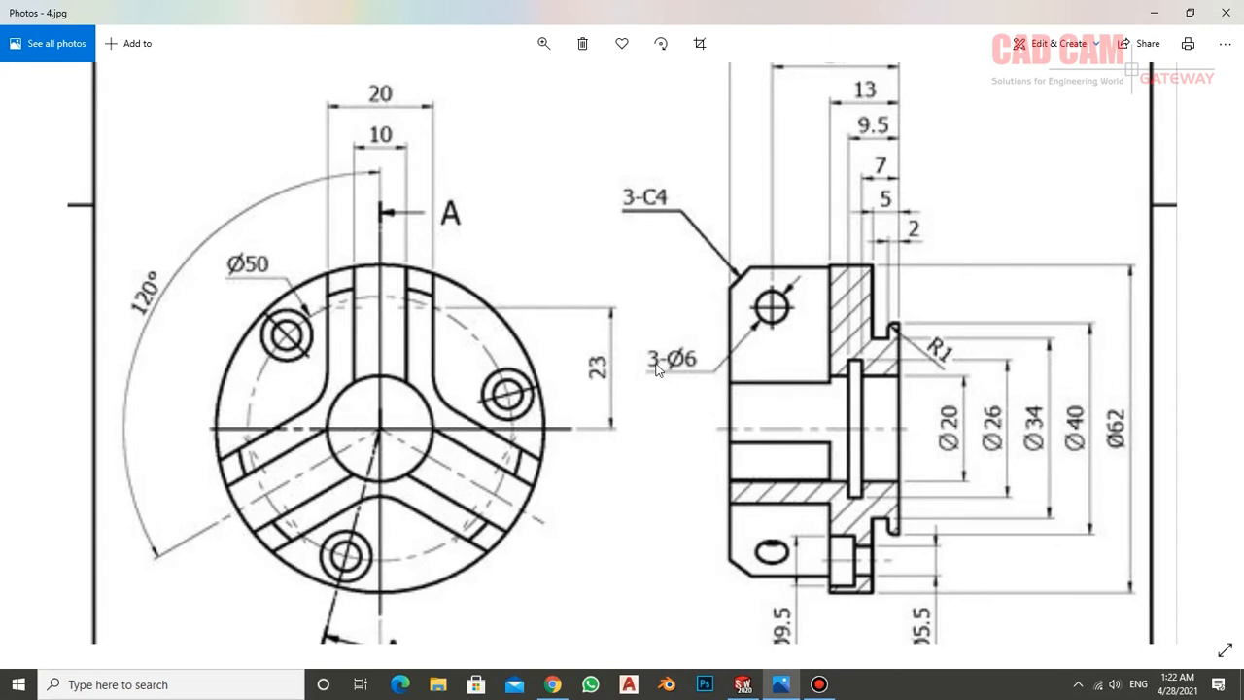
drag(756, 418, 763, 391)
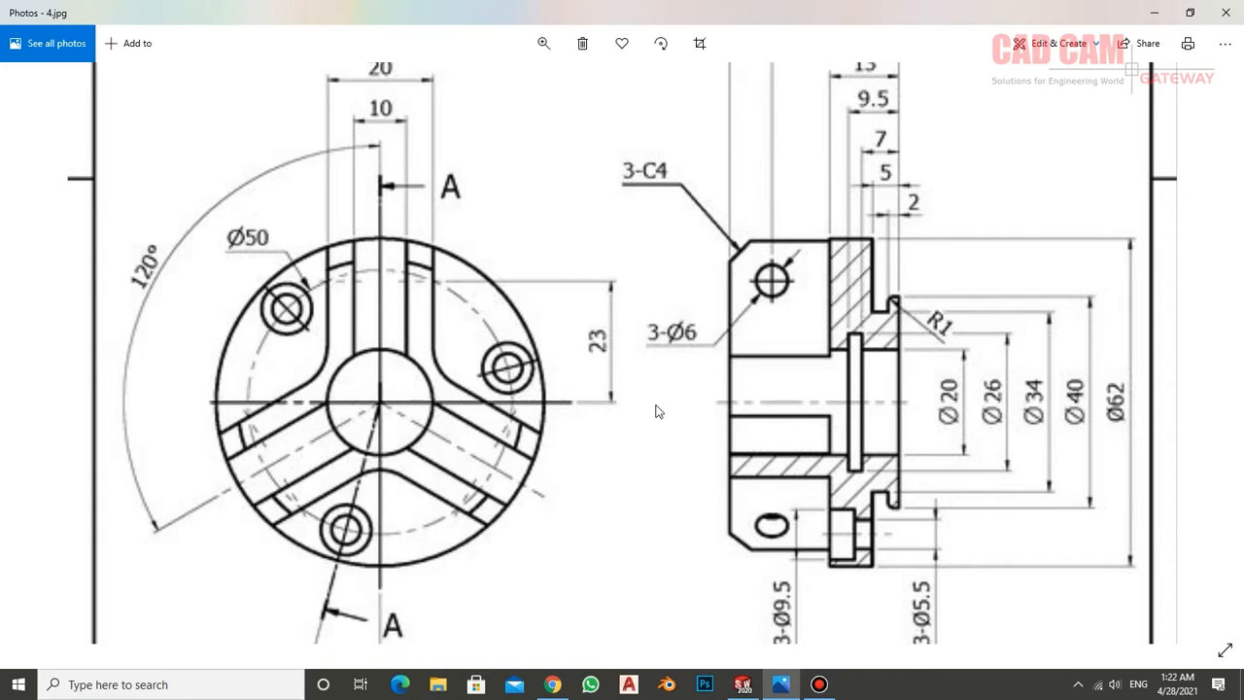
drag(837, 450, 856, 426)
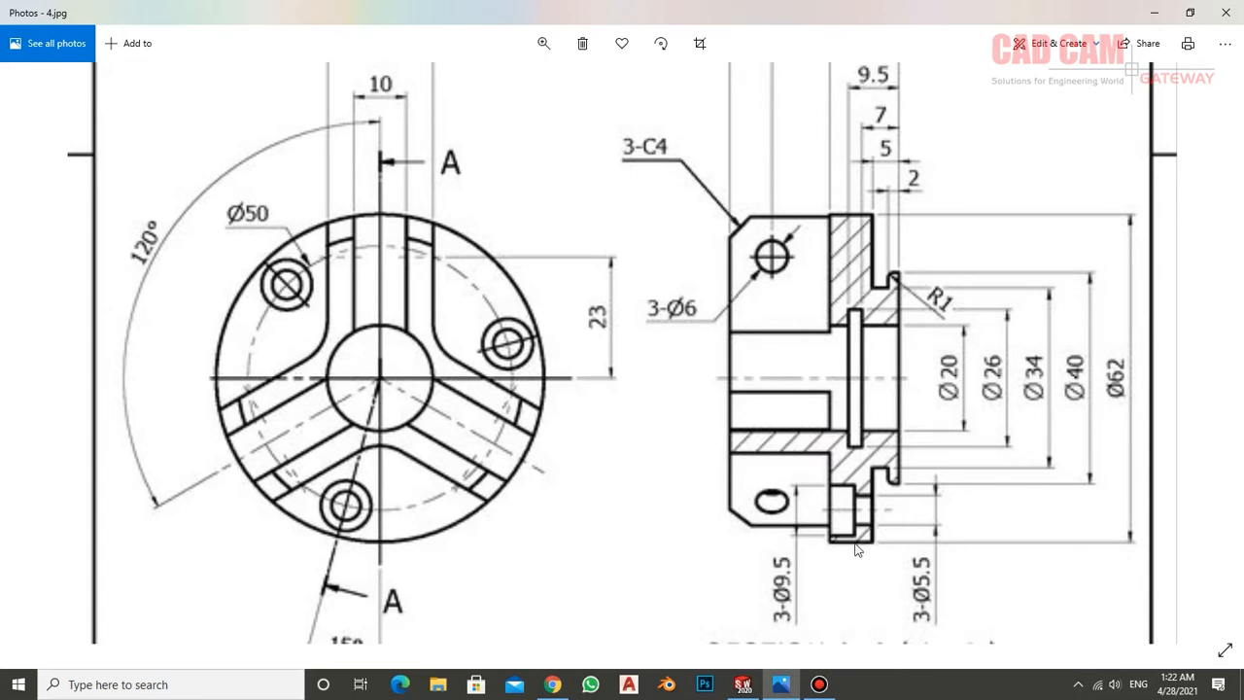
scroll(803, 595, down, 2)
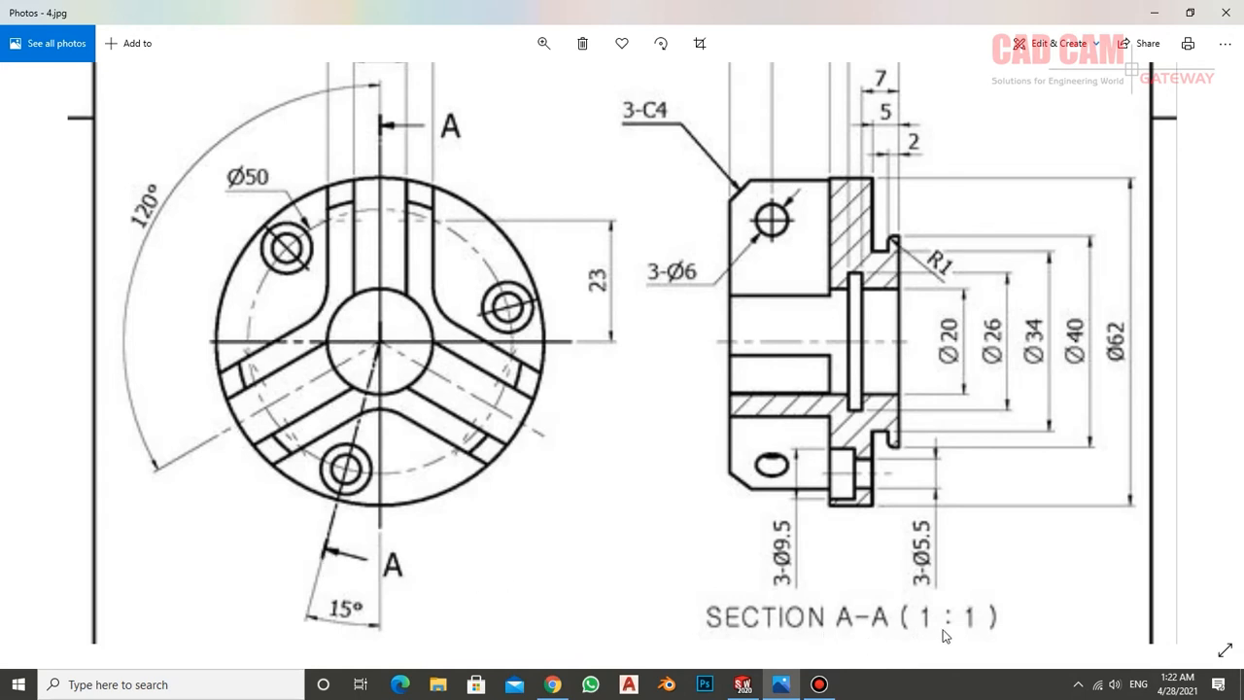
scroll(694, 478, down, 3)
scroll(700, 411, up, 3)
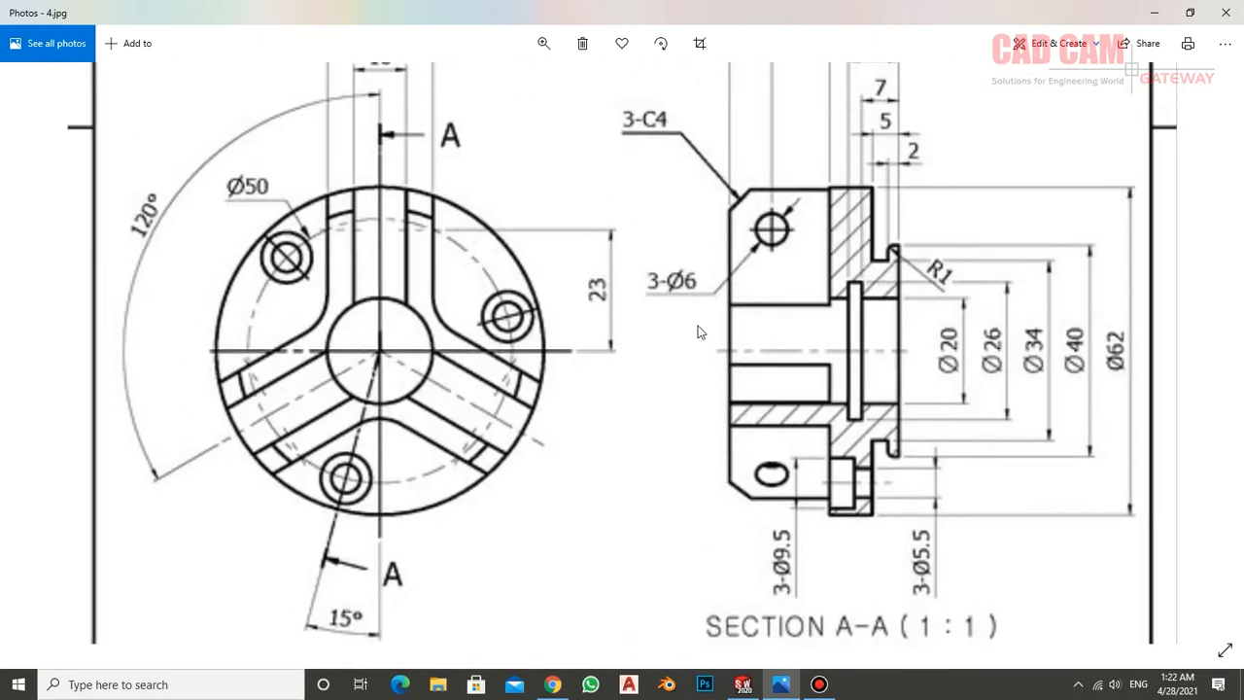
scroll(700, 335, up, 3)
scroll(717, 384, down, 1)
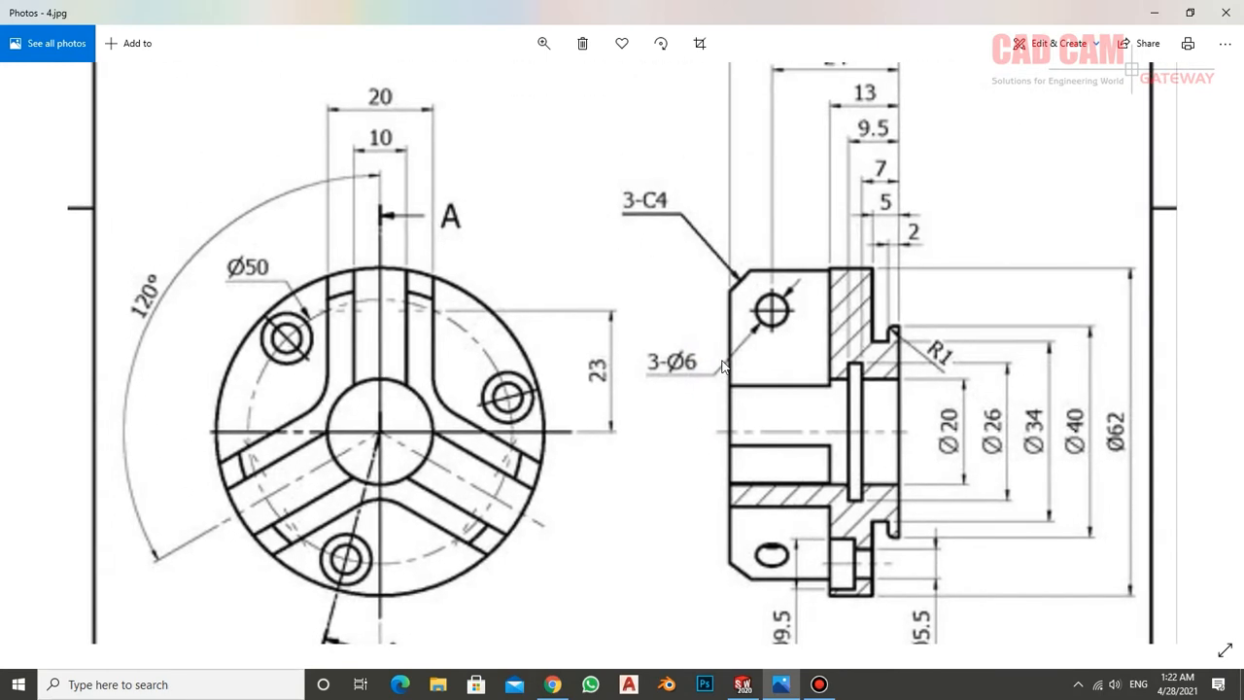
Switch to SOLIDWORKS, create a new part document and set its units to MMGS (millimeter, gram, second)
click(743, 684)
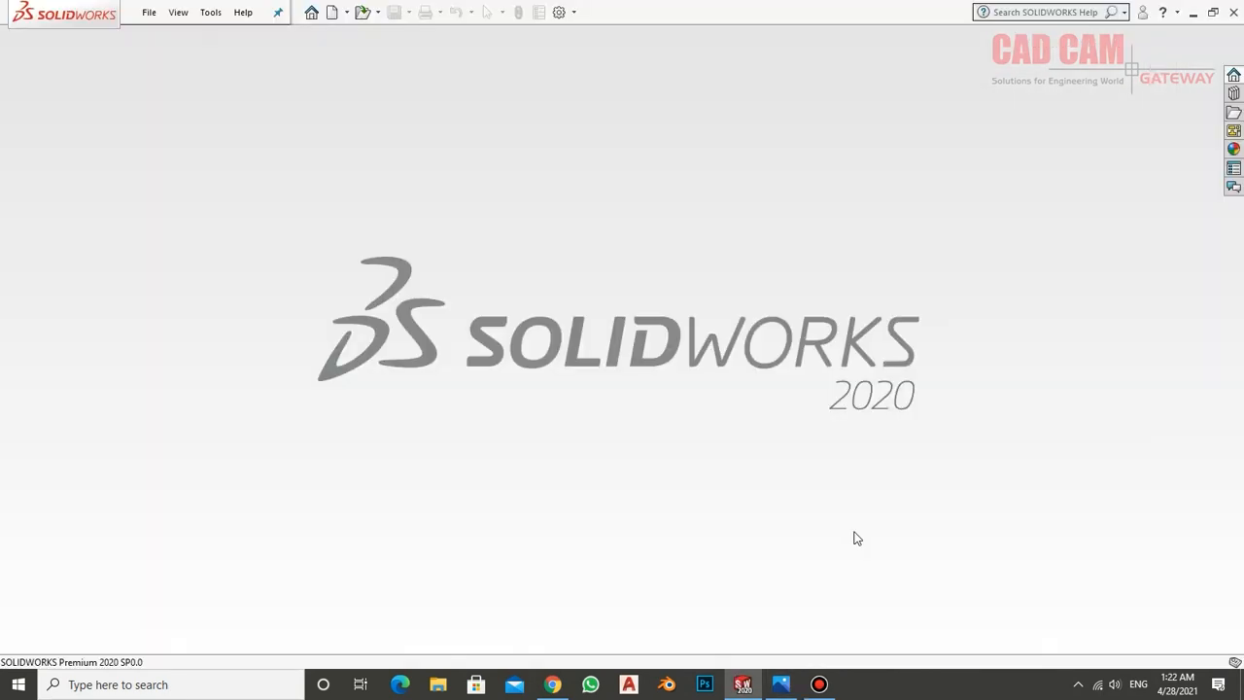
click(332, 11)
click(736, 539)
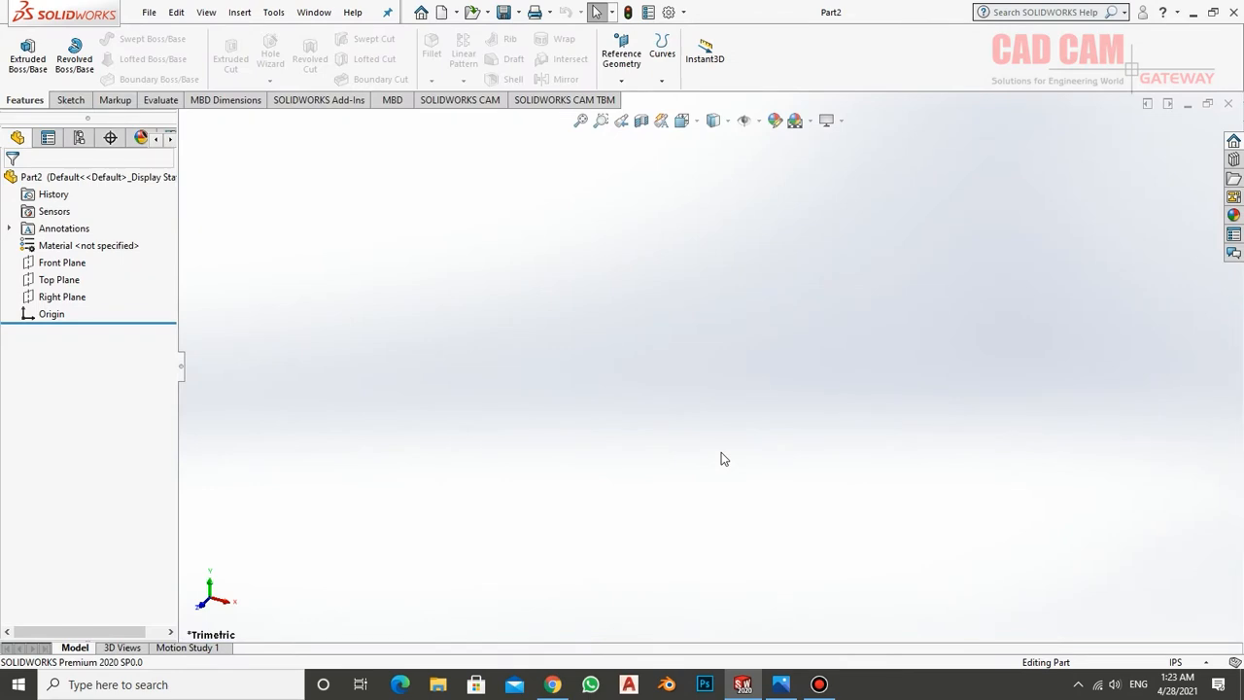
click(1183, 662)
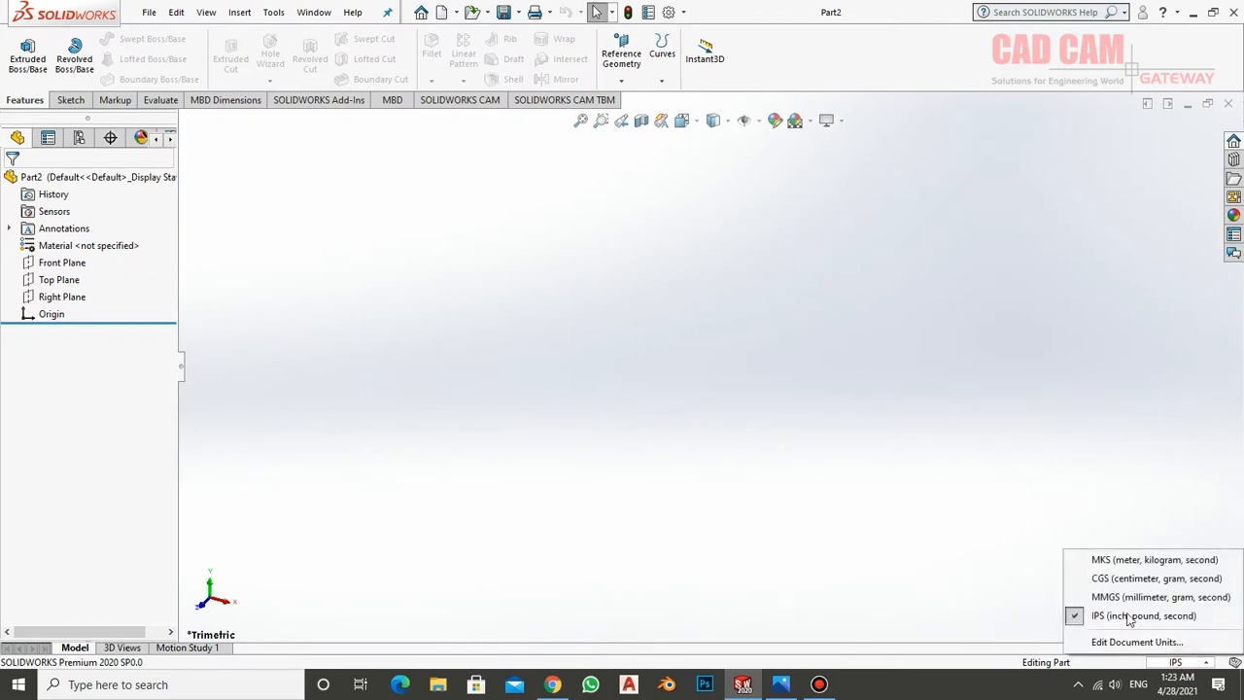
click(1127, 594)
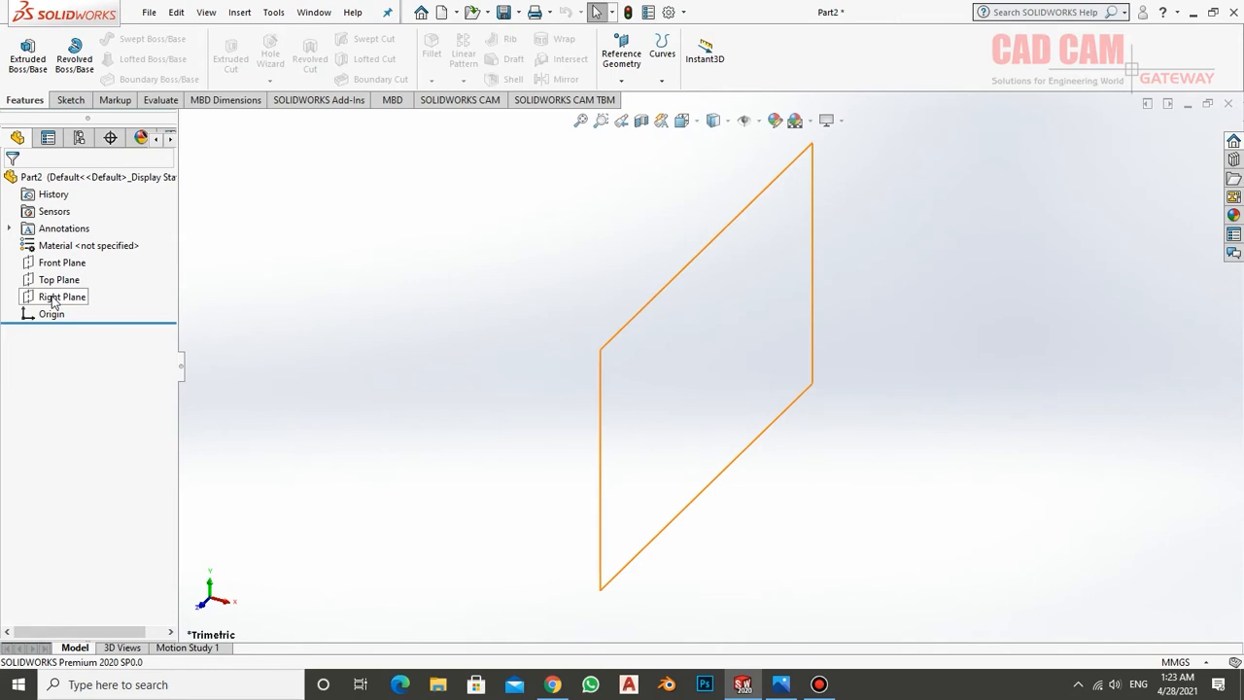
Start a sketch on the Right Plane and draw a vertical centreline about 28.7 mm long upward from the origin
click(53, 301)
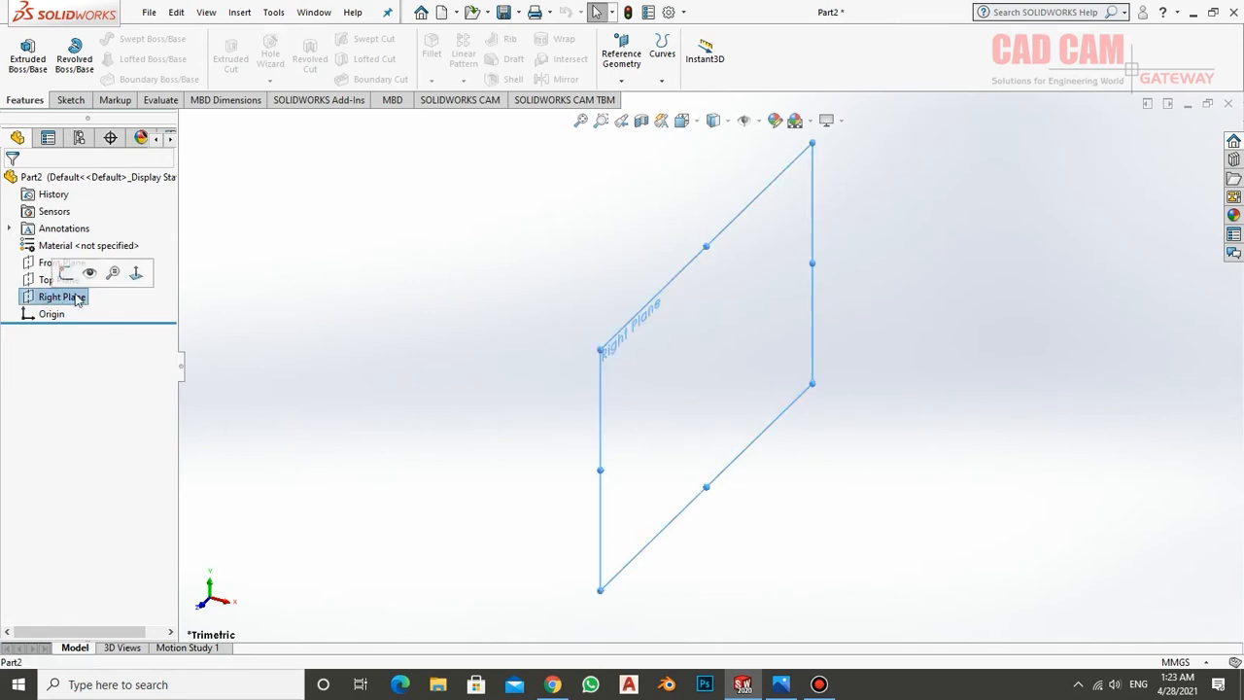
click(66, 273)
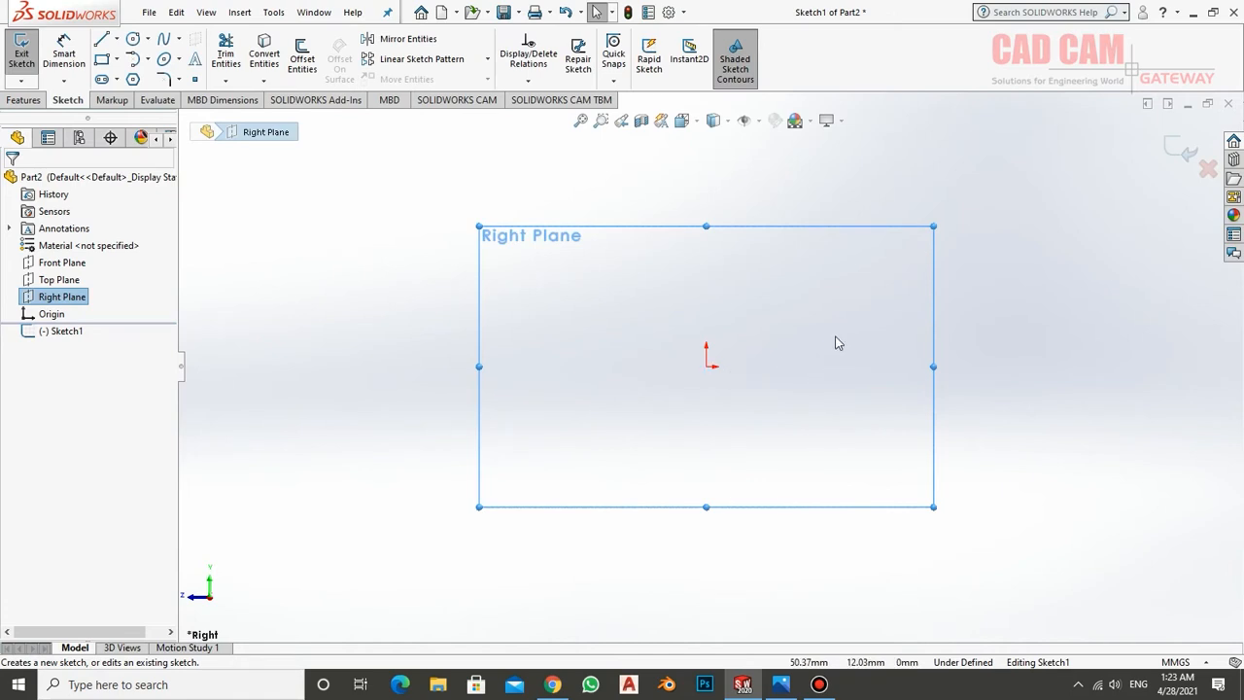
scroll(722, 305, up, 2)
scroll(720, 305, down, 5)
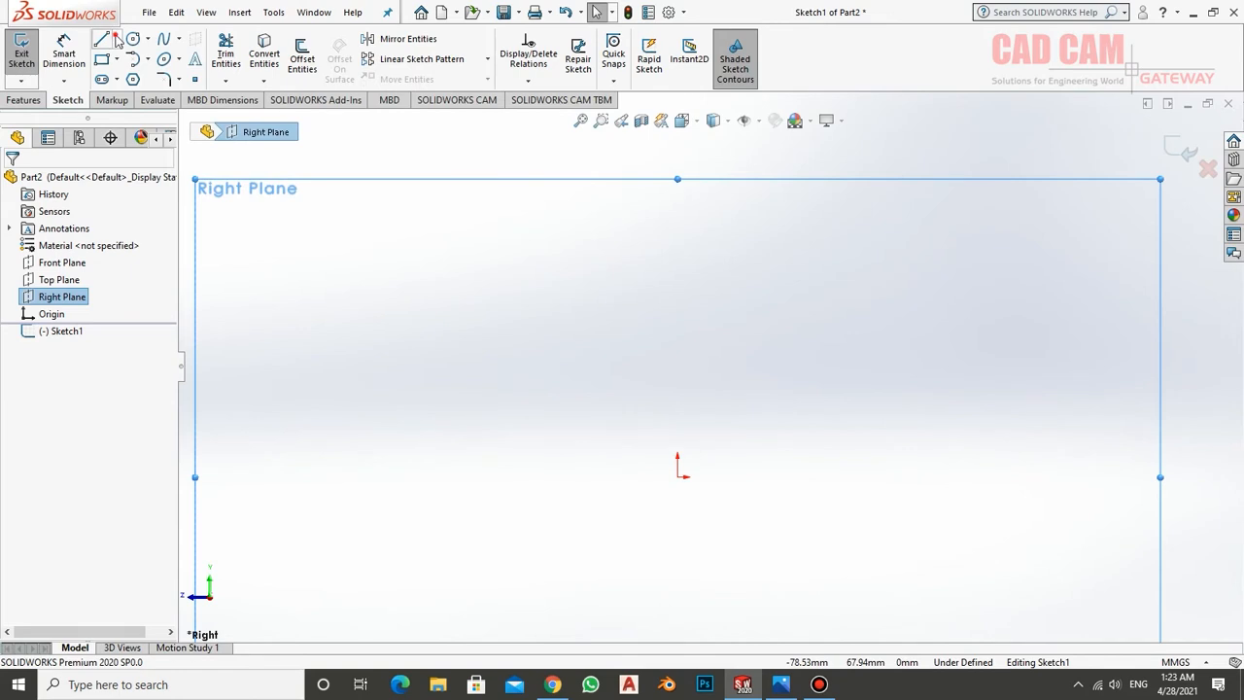
click(115, 38)
click(136, 75)
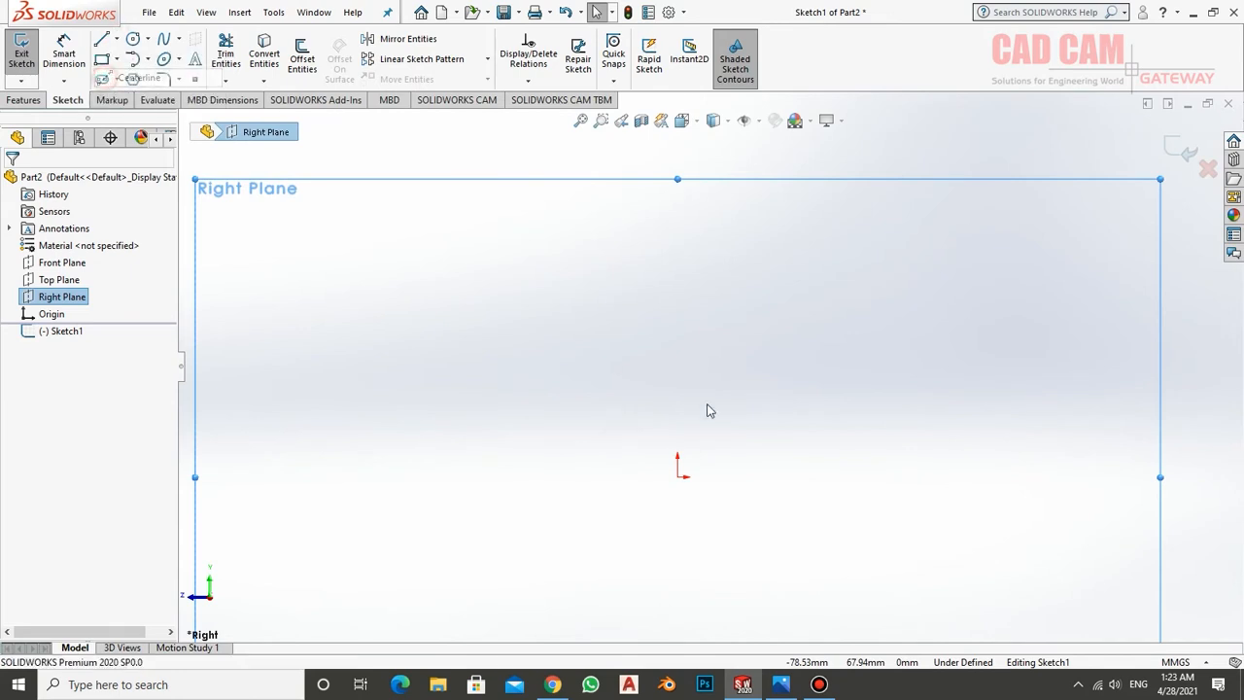
click(677, 477)
click(677, 321)
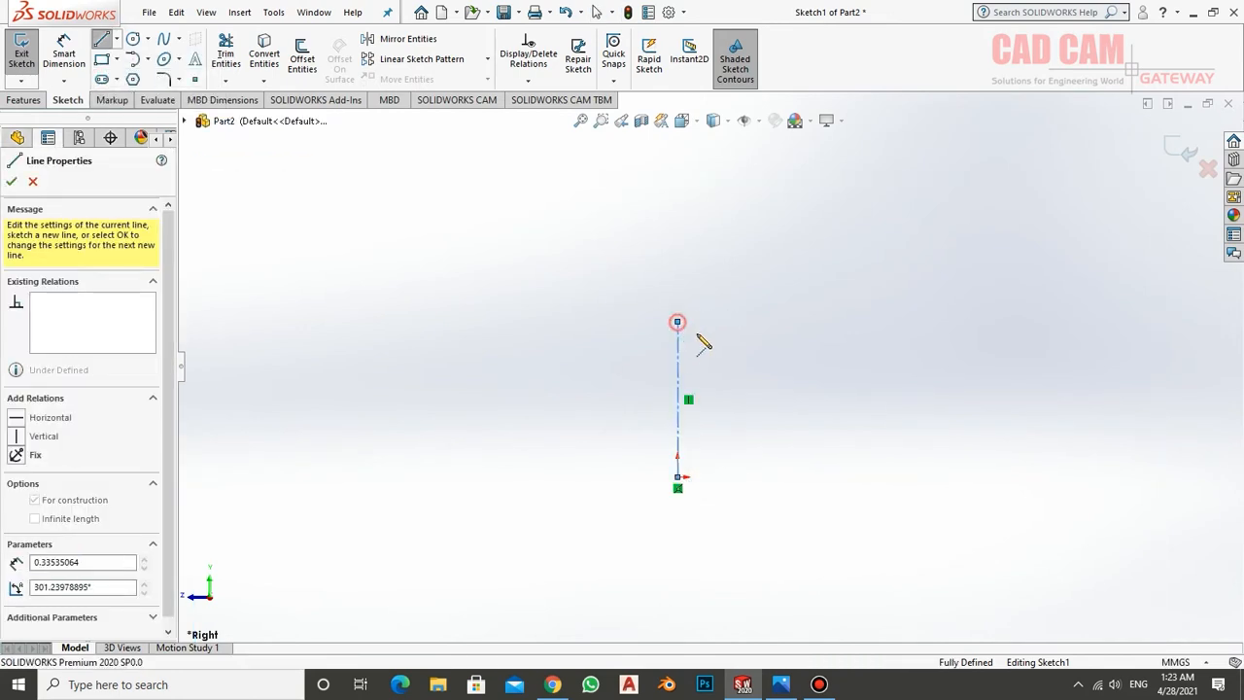
right_click(755, 337)
click(838, 344)
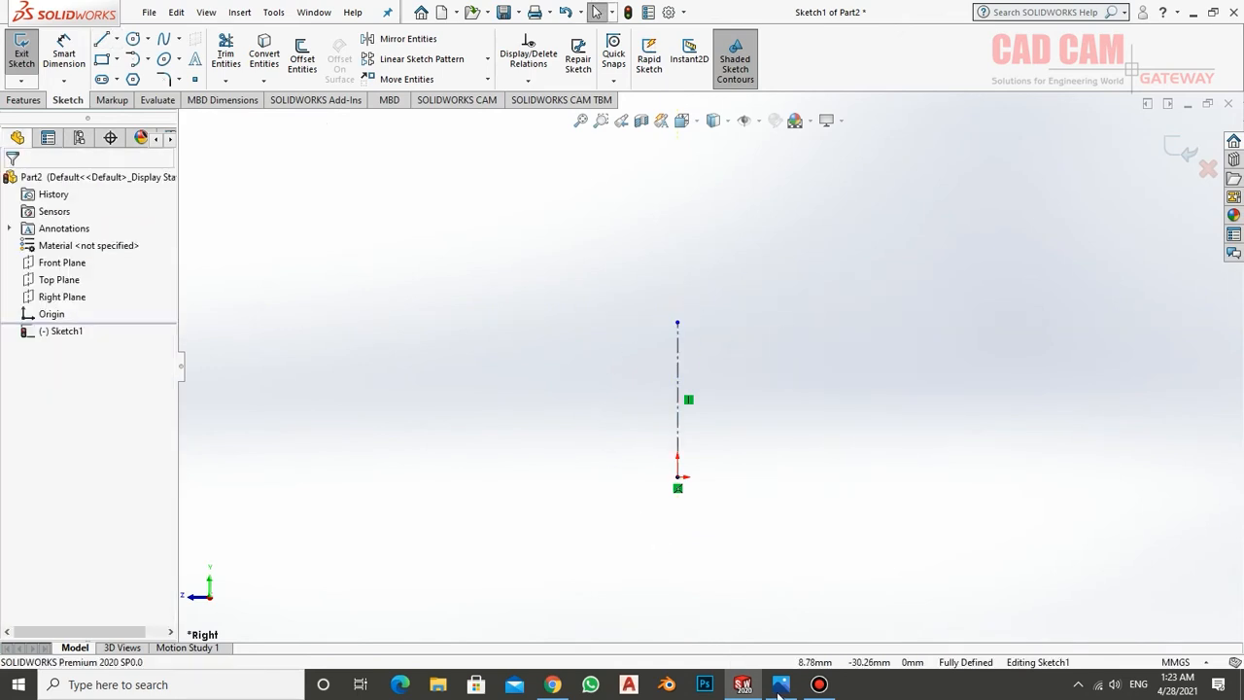
After checking the drawing, sketch a closed stepped half-profile from the origin against the centreline, about 31 mm wide and 14 mm high, with a notched lower edge
click(781, 685)
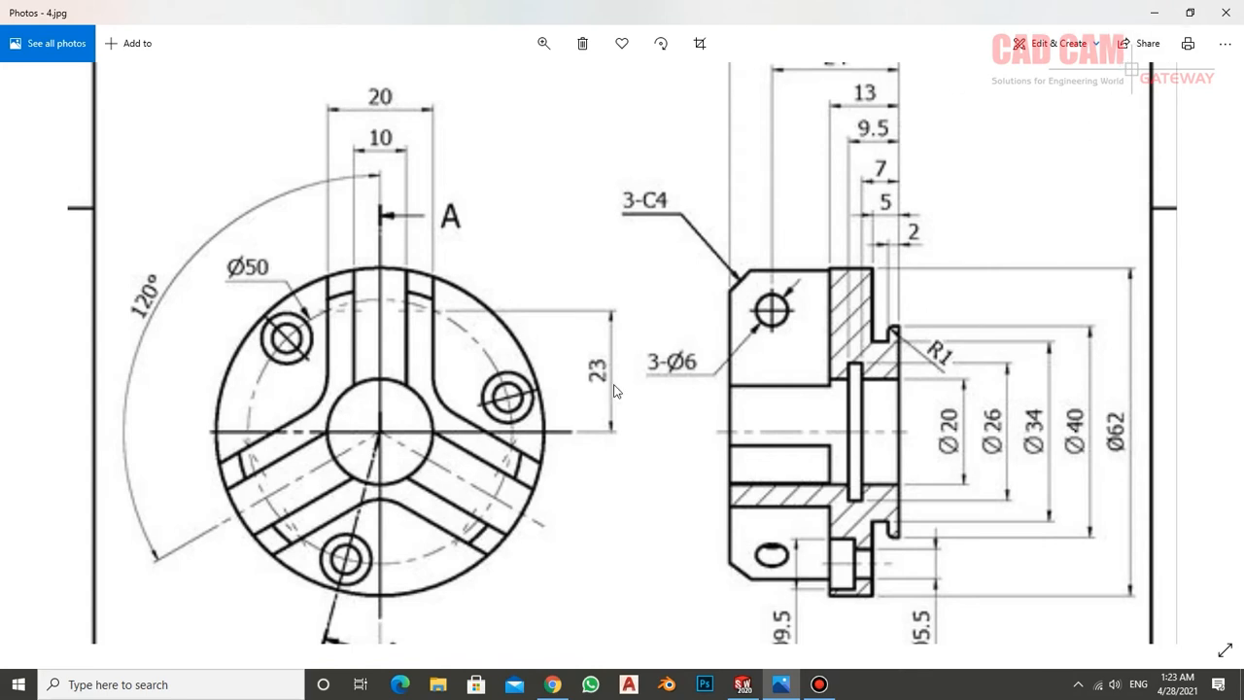
click(758, 683)
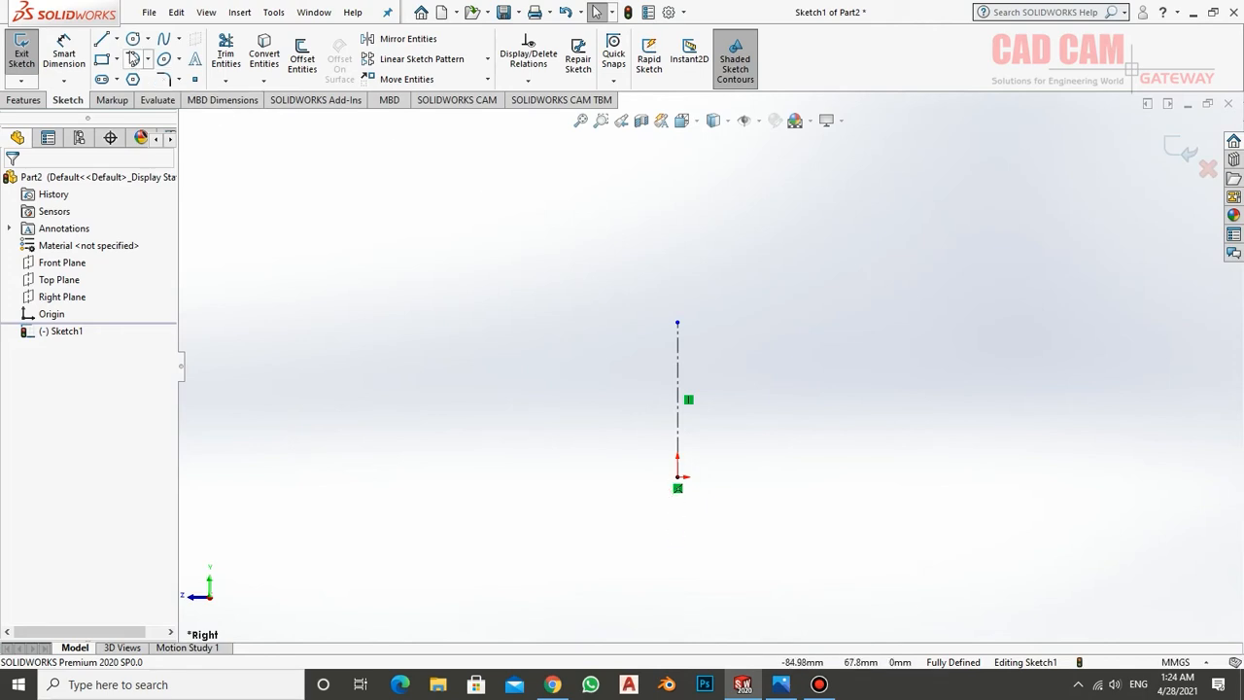
click(101, 39)
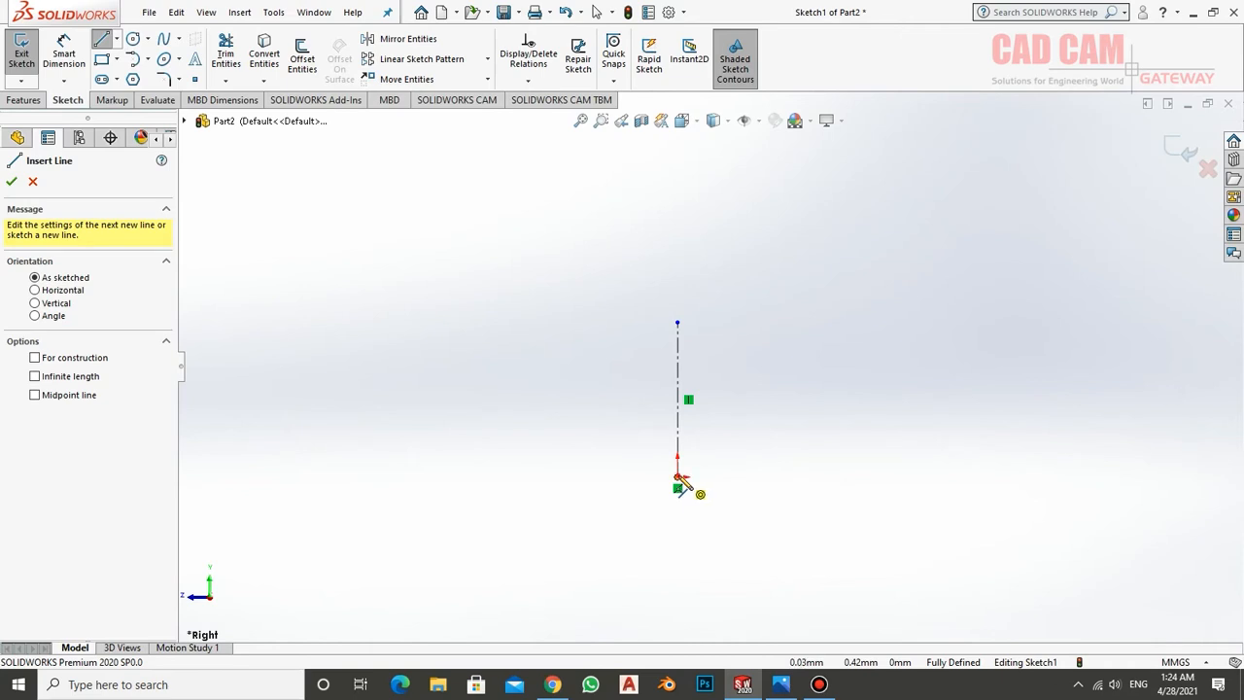
click(678, 477)
click(768, 478)
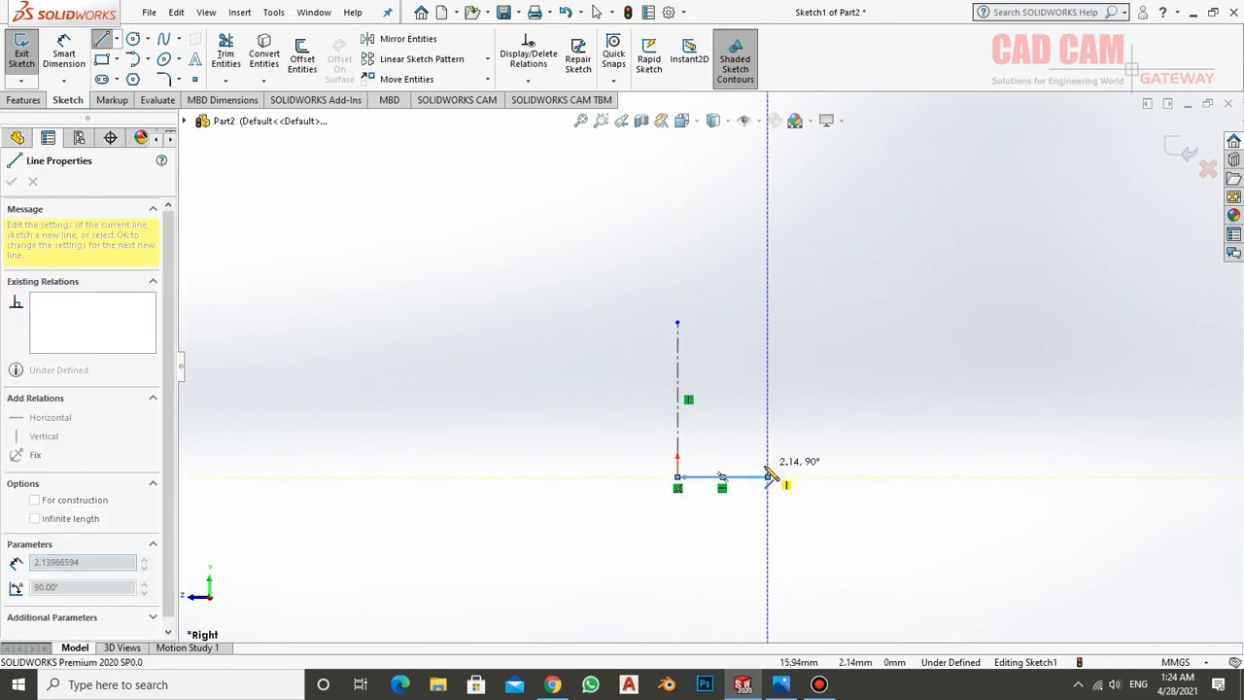
click(747, 462)
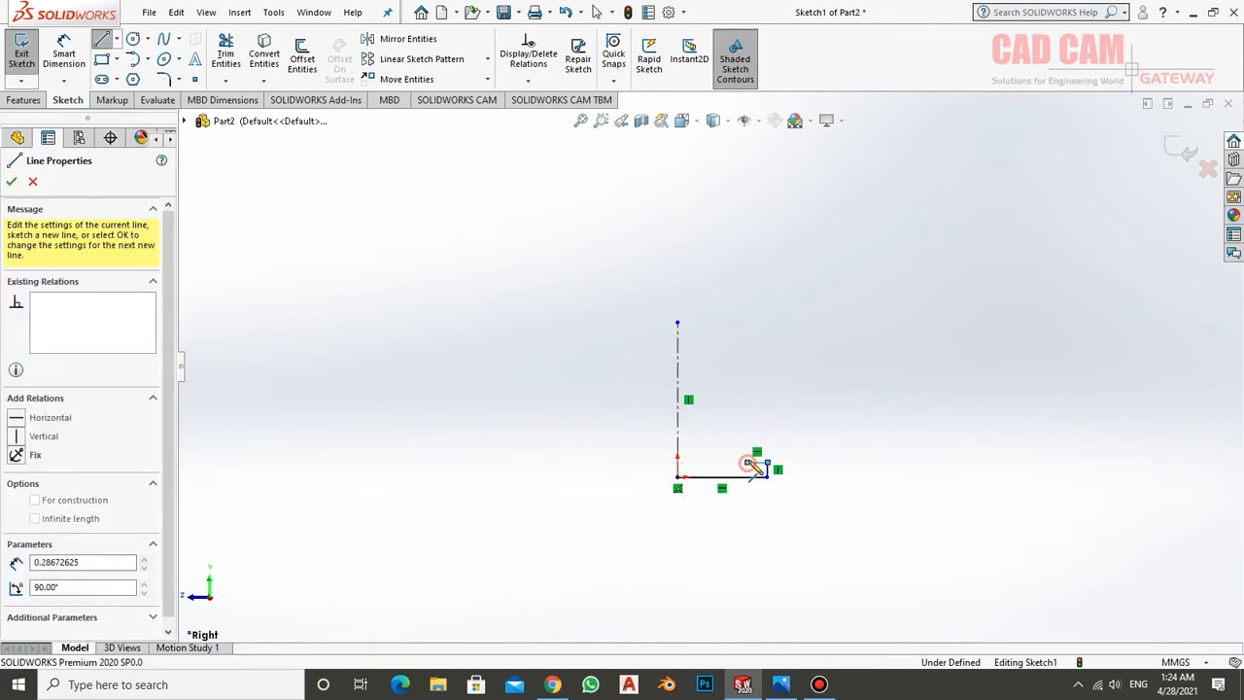
click(747, 437)
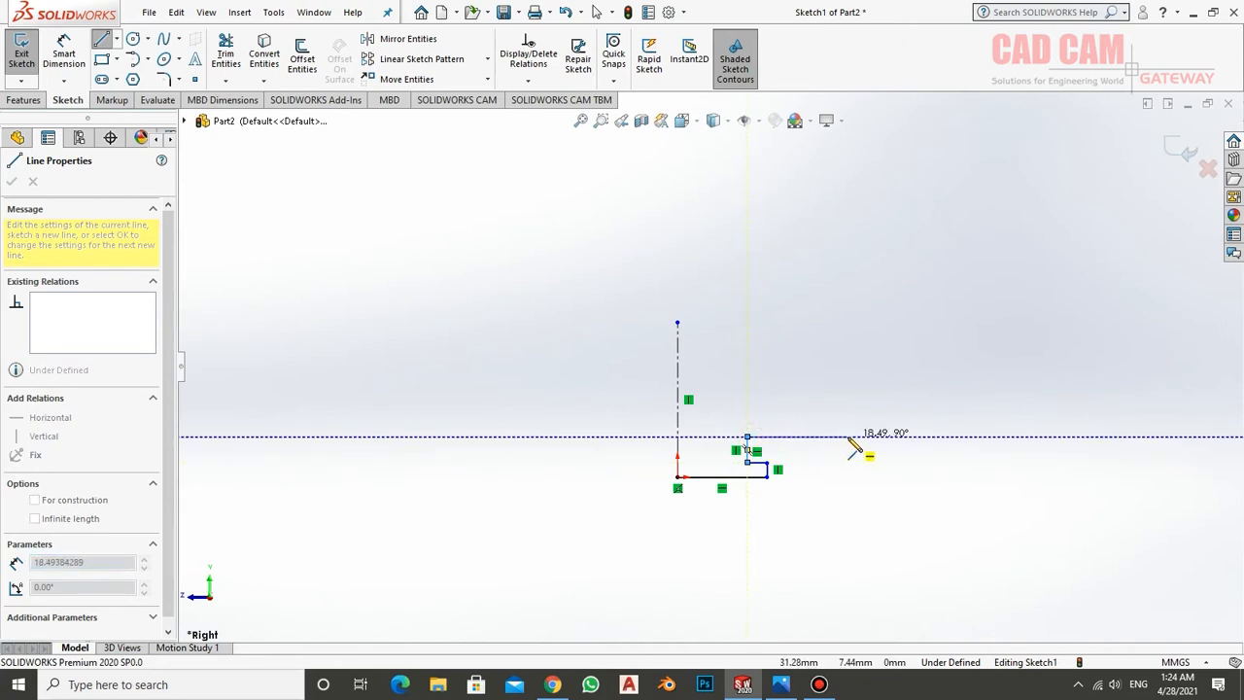
click(847, 437)
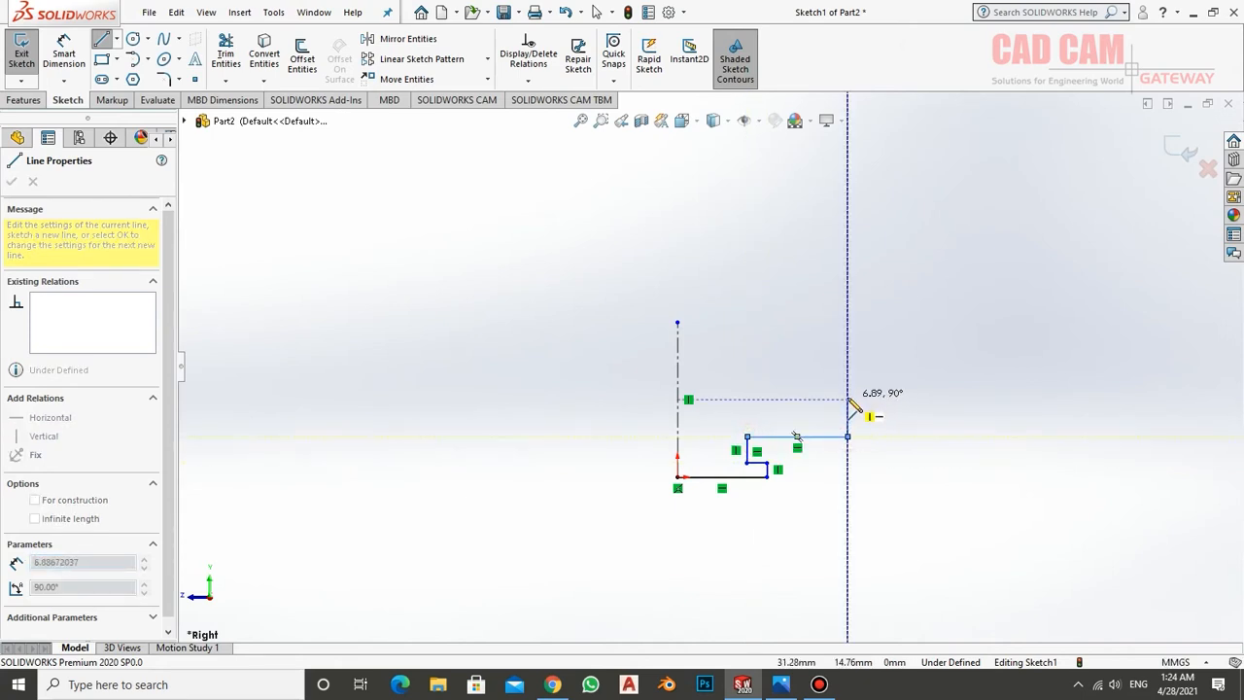
click(847, 399)
click(679, 399)
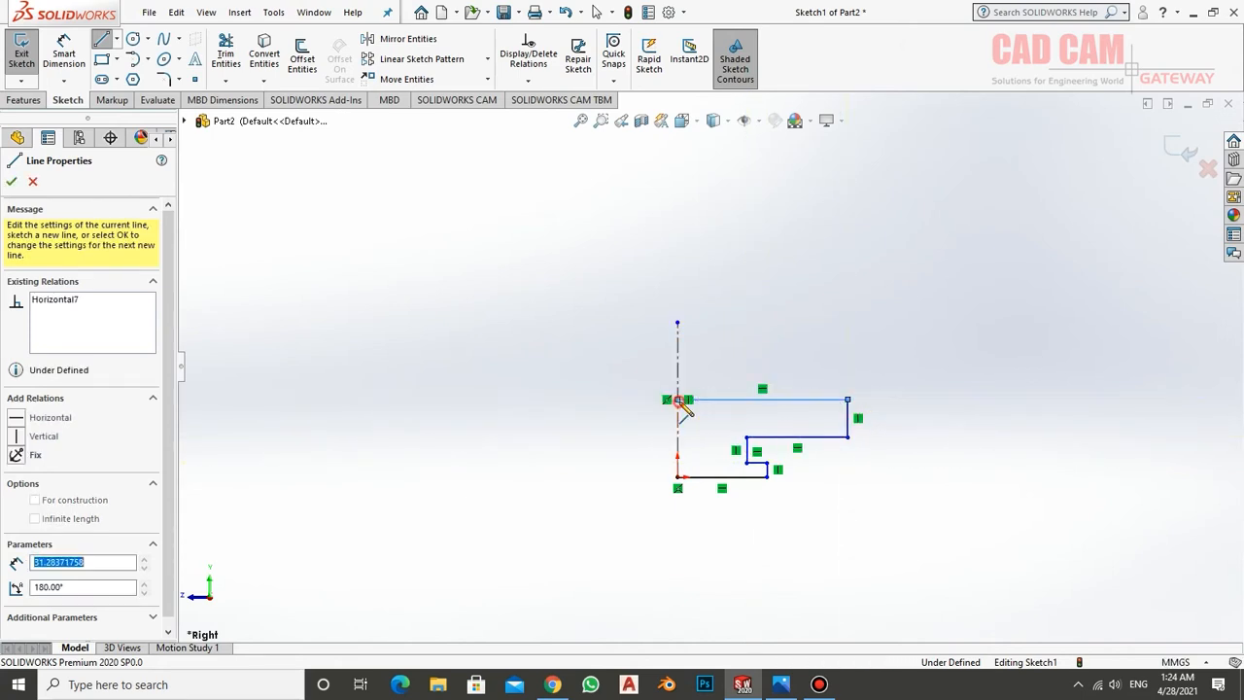
click(678, 477)
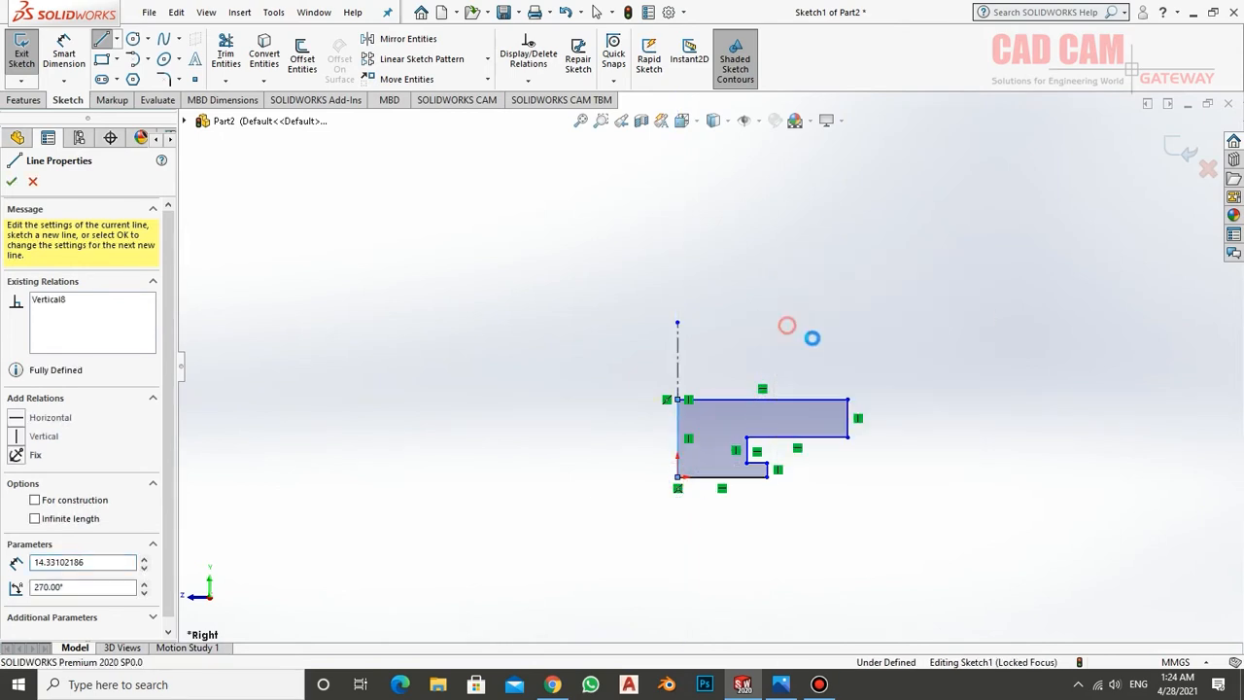
key(Escape)
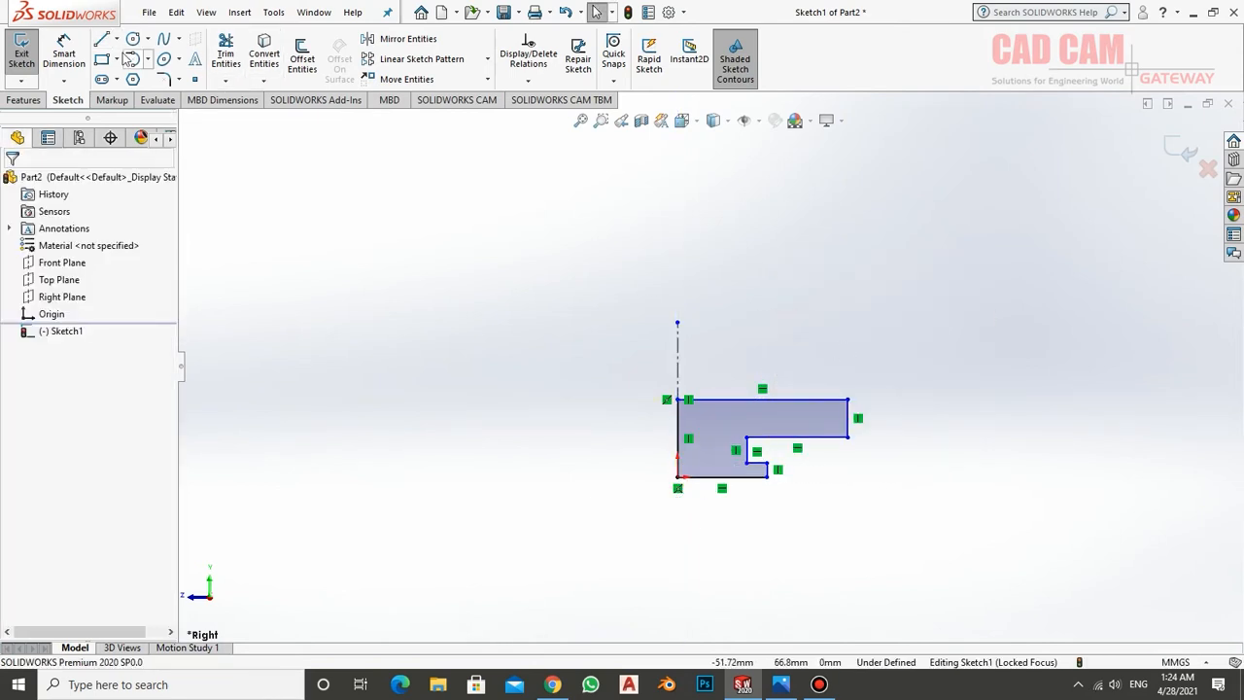
Dimension the notch's inner vertical edge about the centreline as a 34 mm diameter, checking the value in the drawing
click(63, 53)
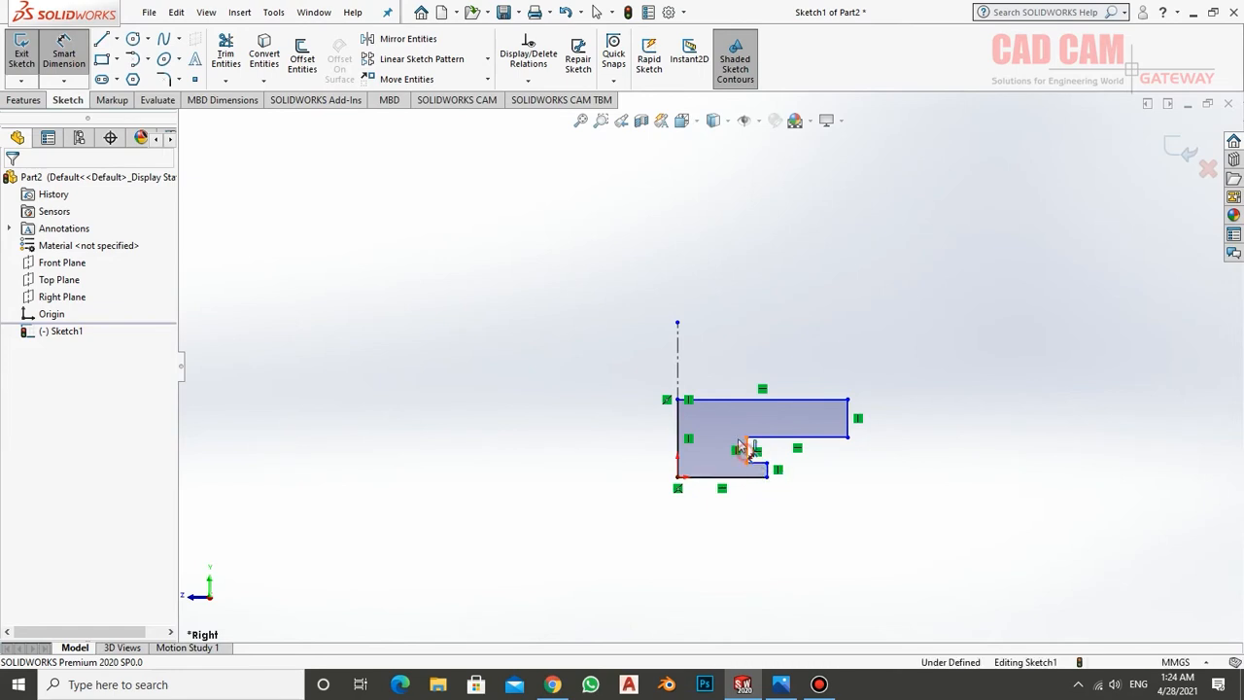
click(746, 449)
click(679, 359)
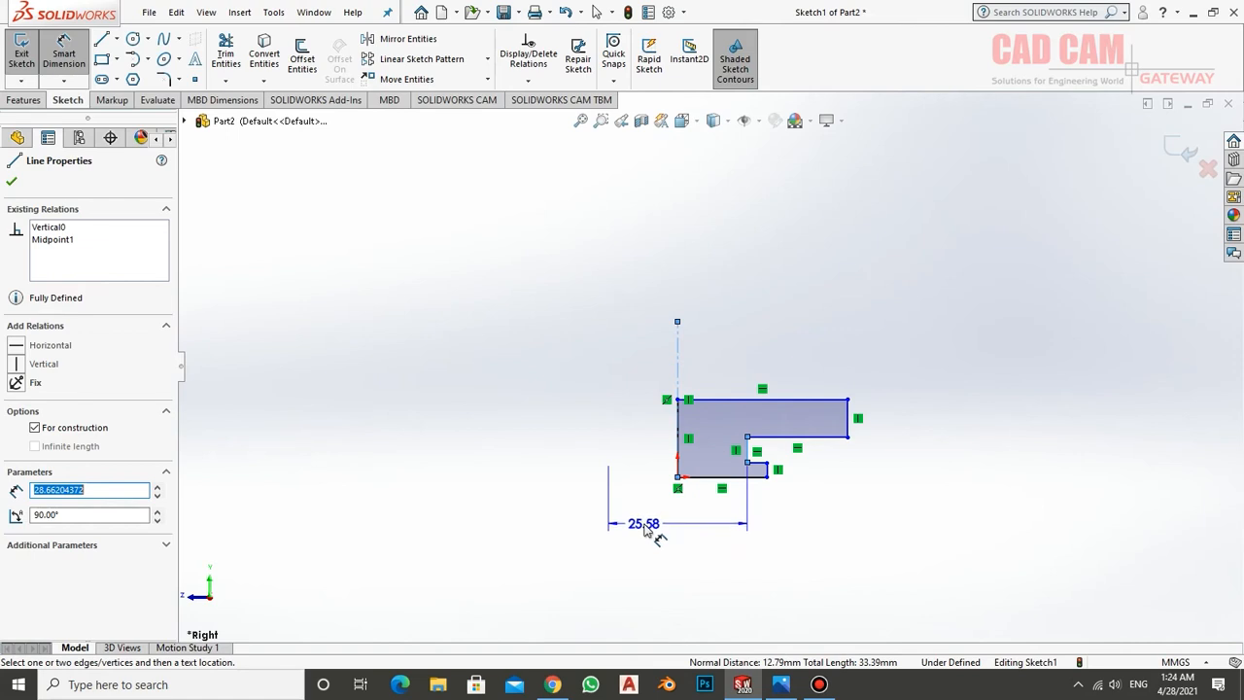
click(645, 528)
click(781, 684)
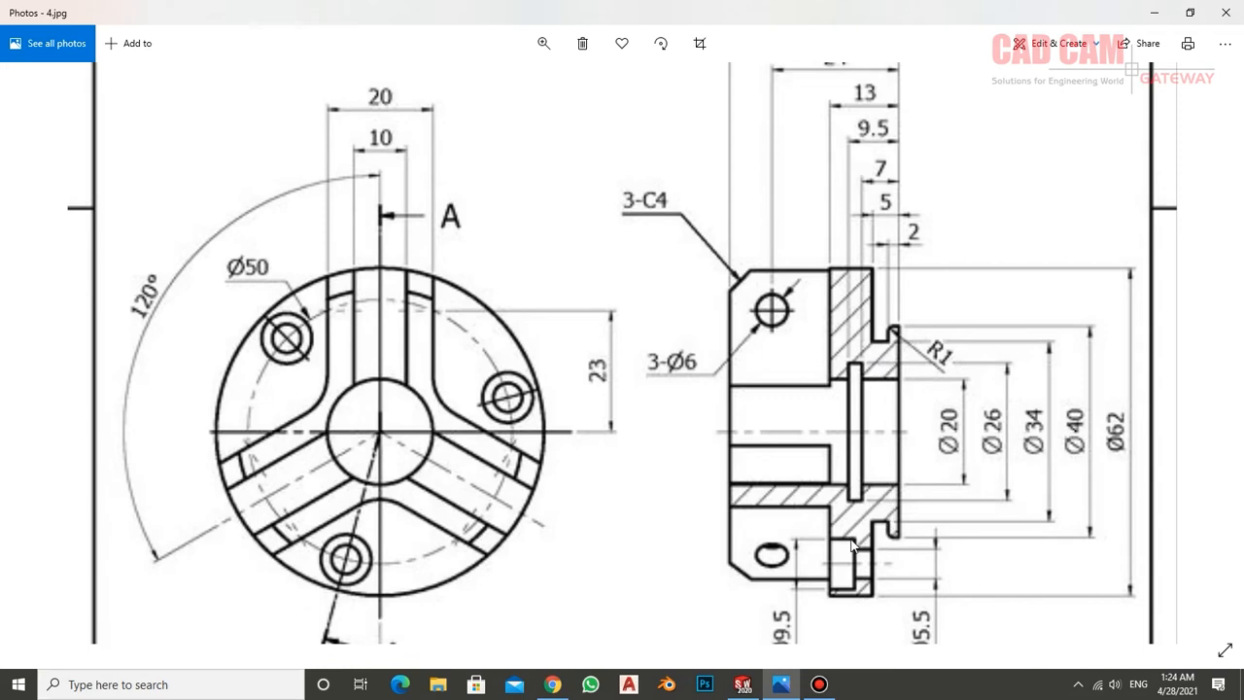
click(742, 684)
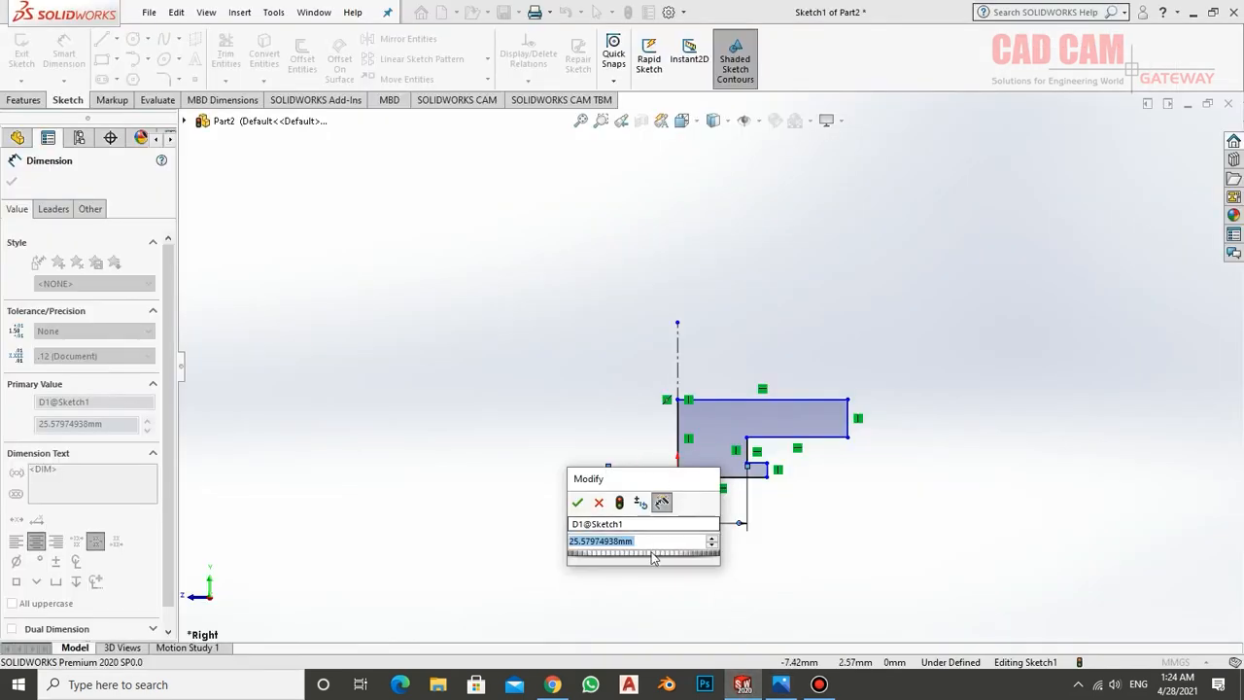
text(34)
key(Return)
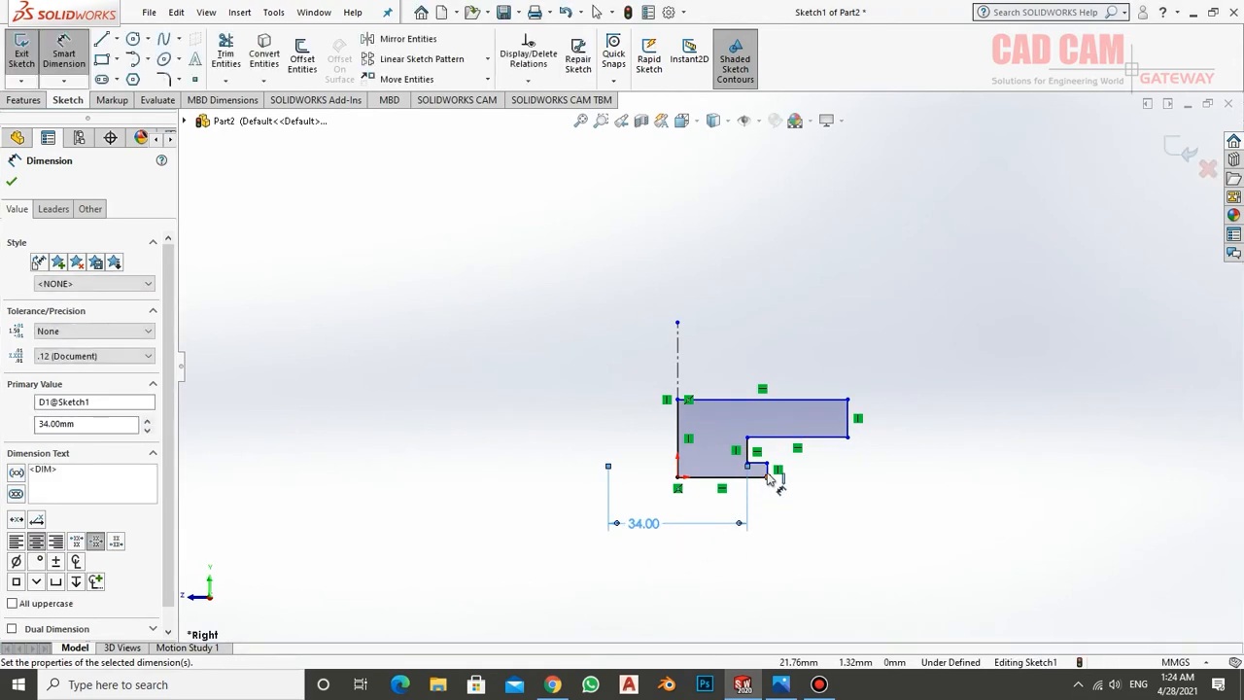
Dimension the lower lip's outer vertical edge about the centreline as a 40 mm diameter, checking the value in the drawing
click(769, 473)
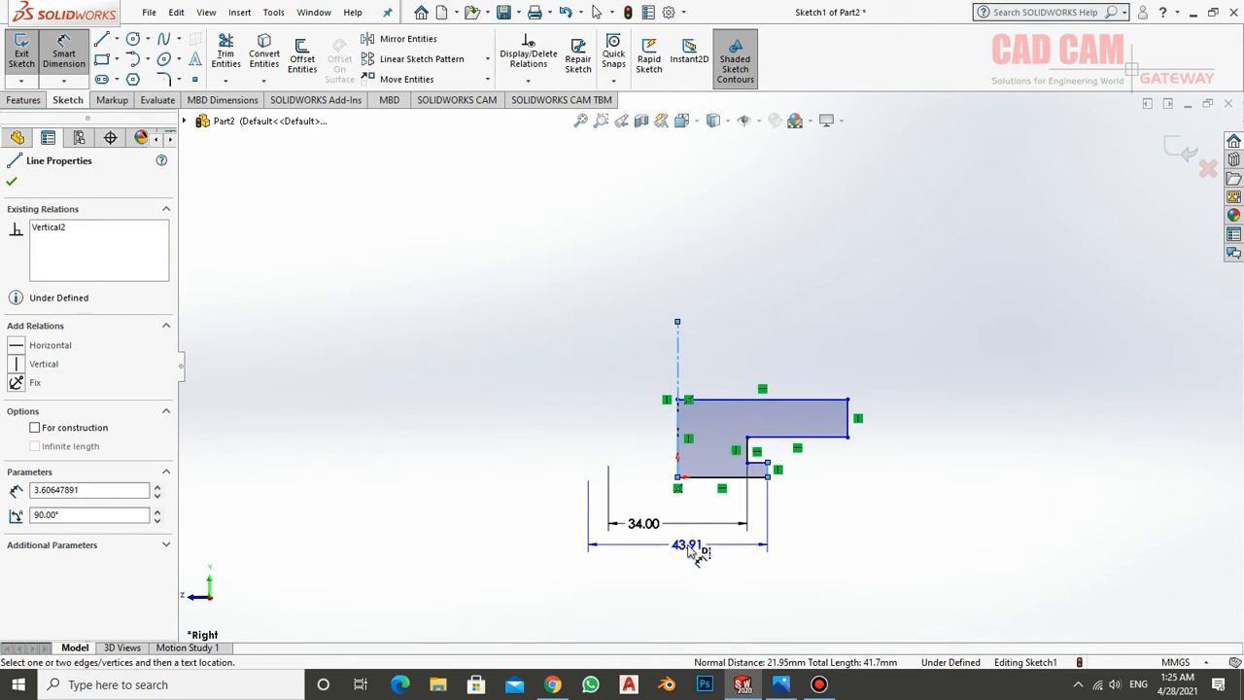
click(692, 550)
click(781, 684)
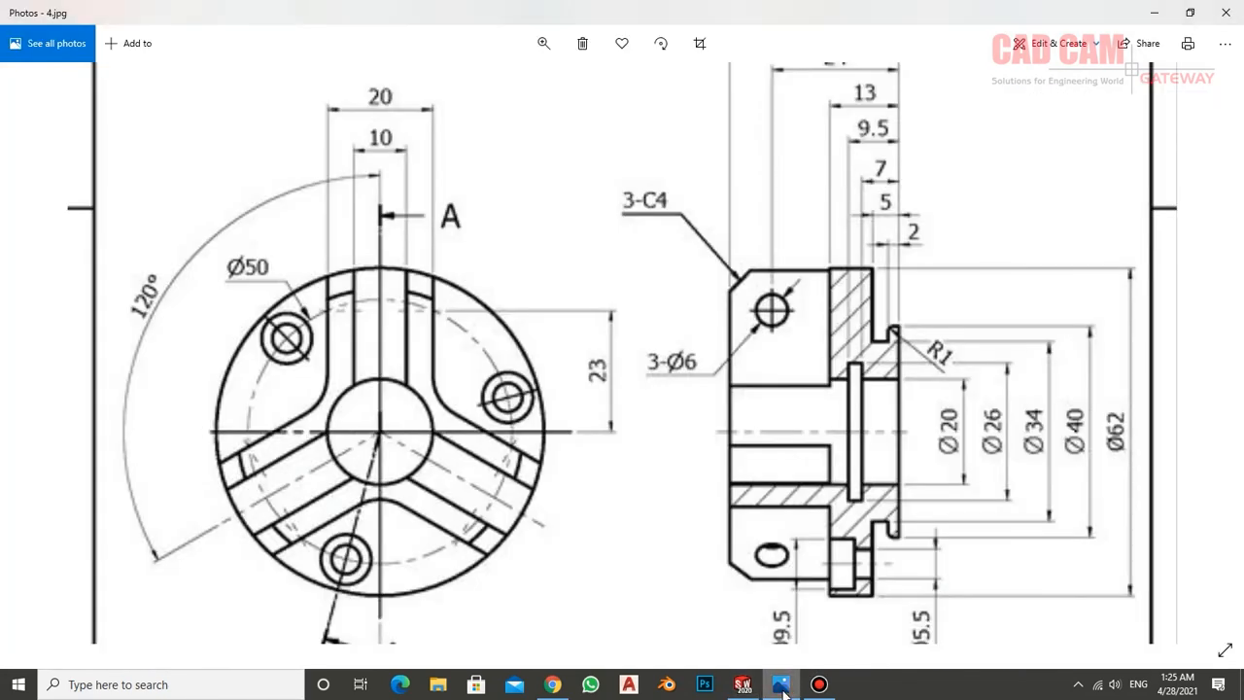
click(782, 686)
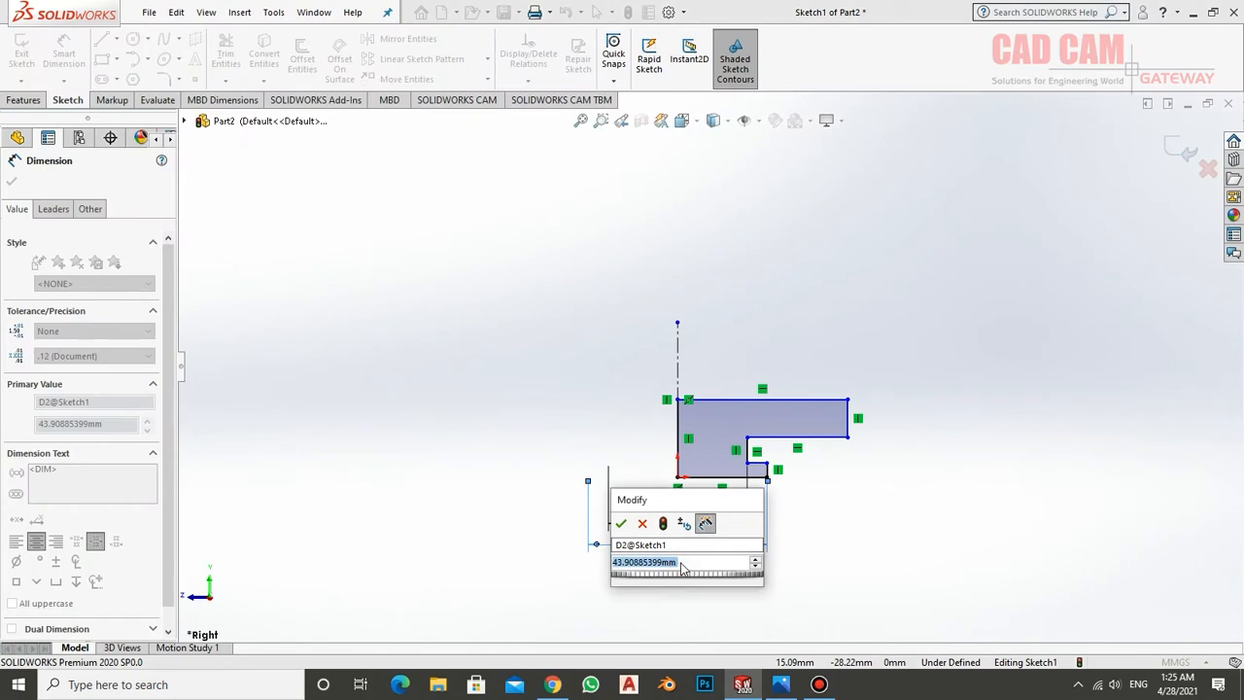
text(40)
key(Return)
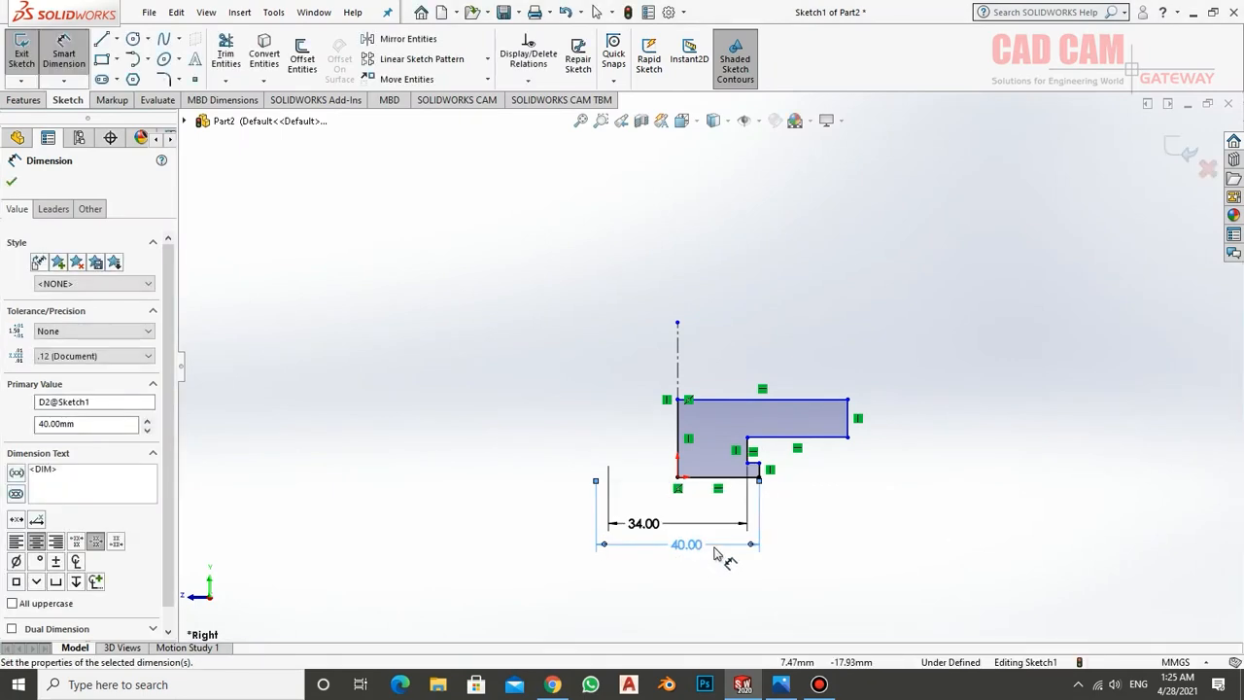
Pull the profile's outermost vertical edge inward and dimension it about the centreline as a 62 mm diameter
drag(848, 414, 809, 408)
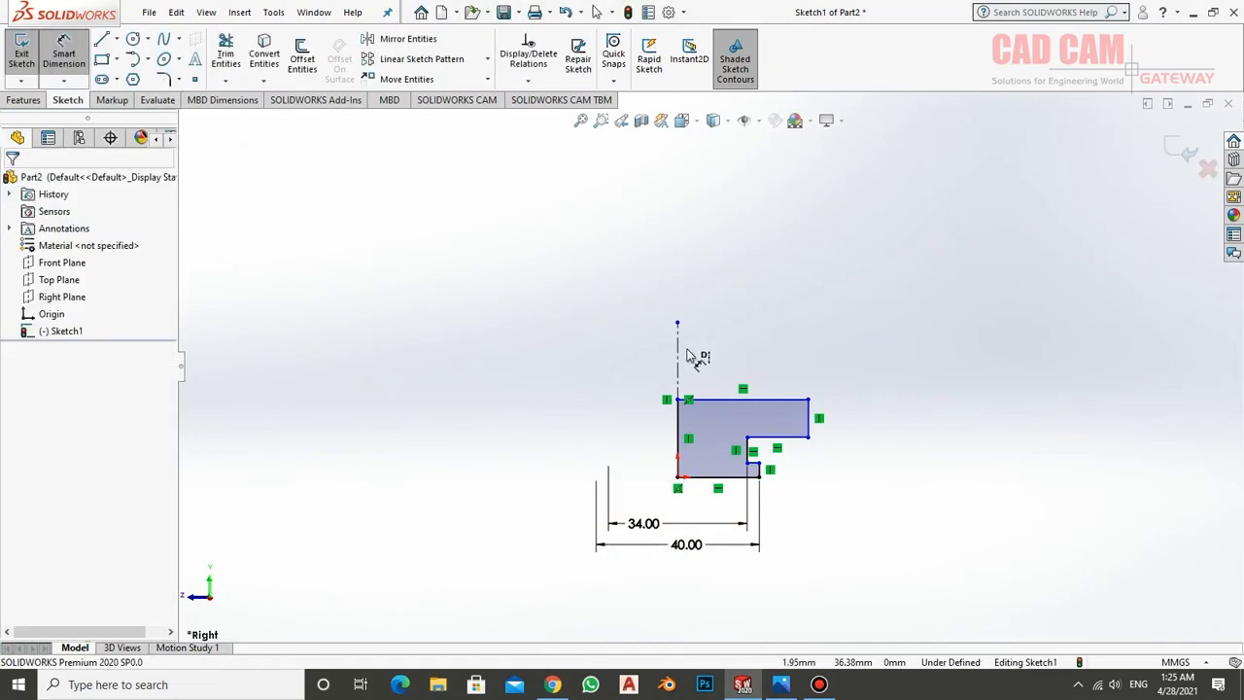
click(810, 420)
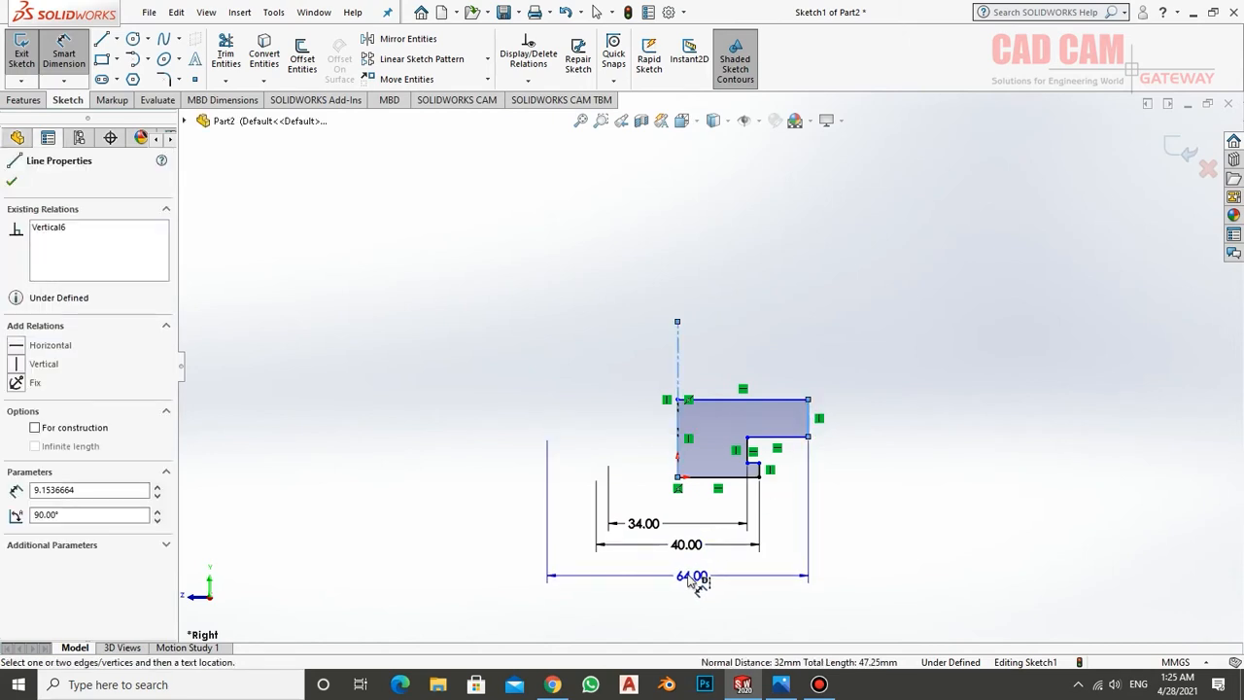
click(698, 578)
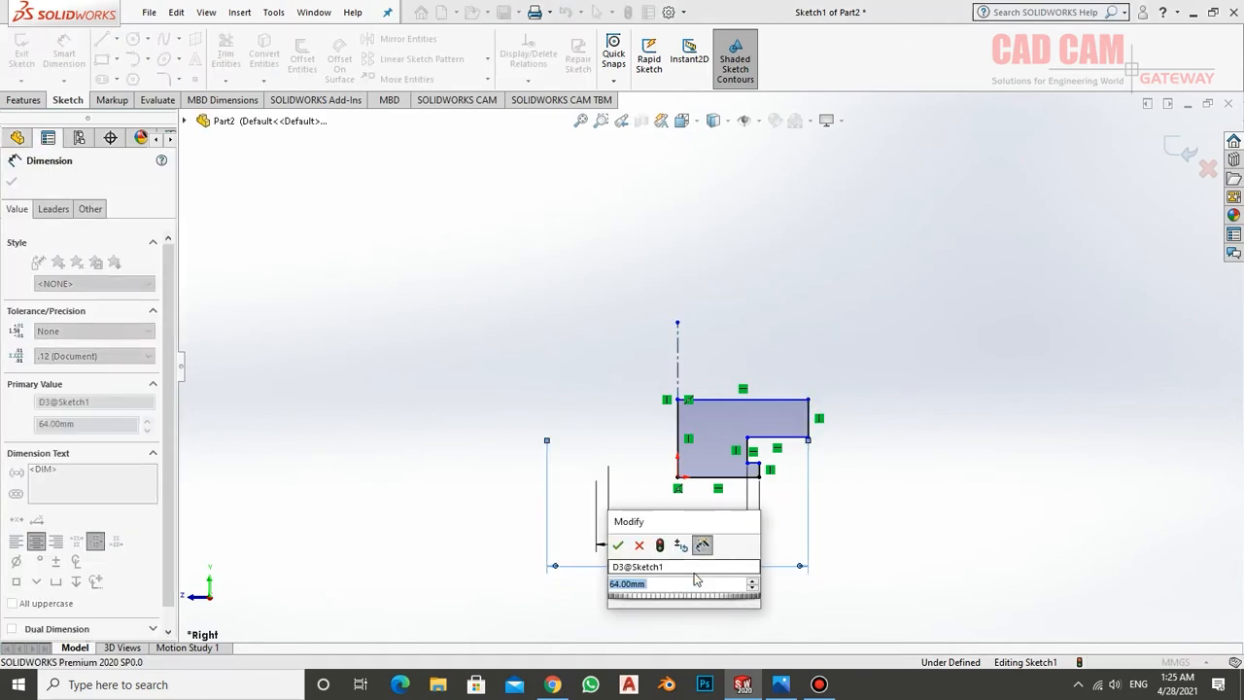
text(62)
key(Return)
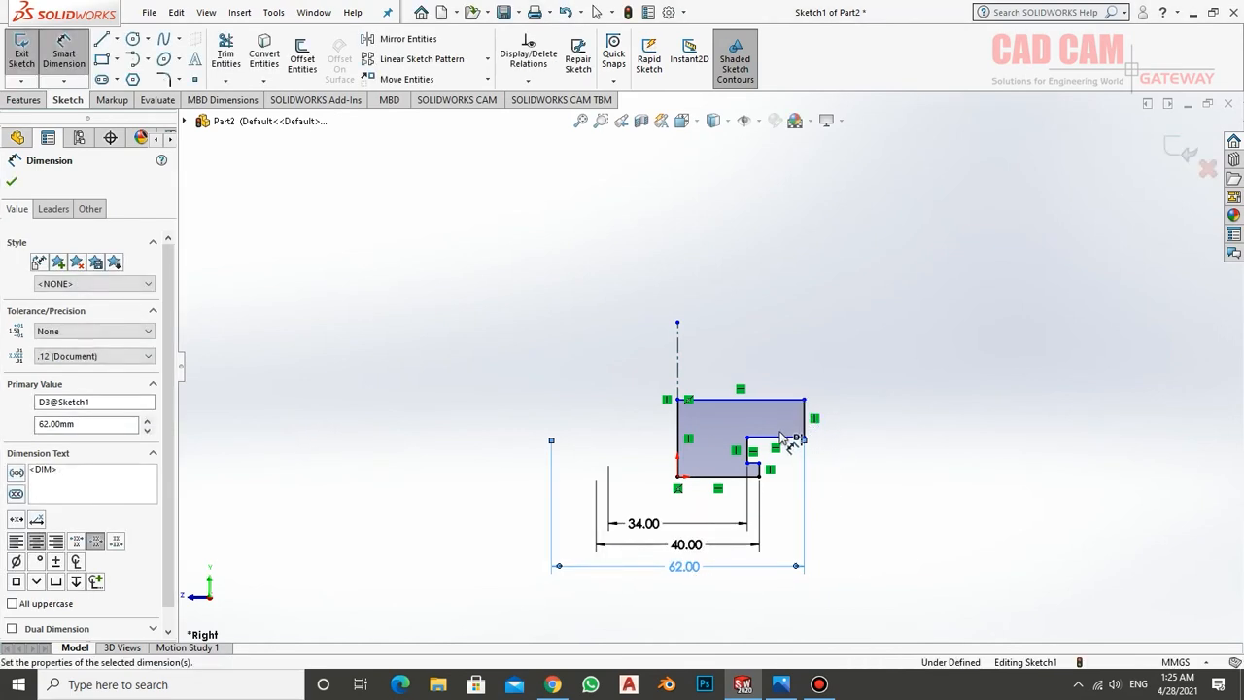
scroll(704, 497, up, 1)
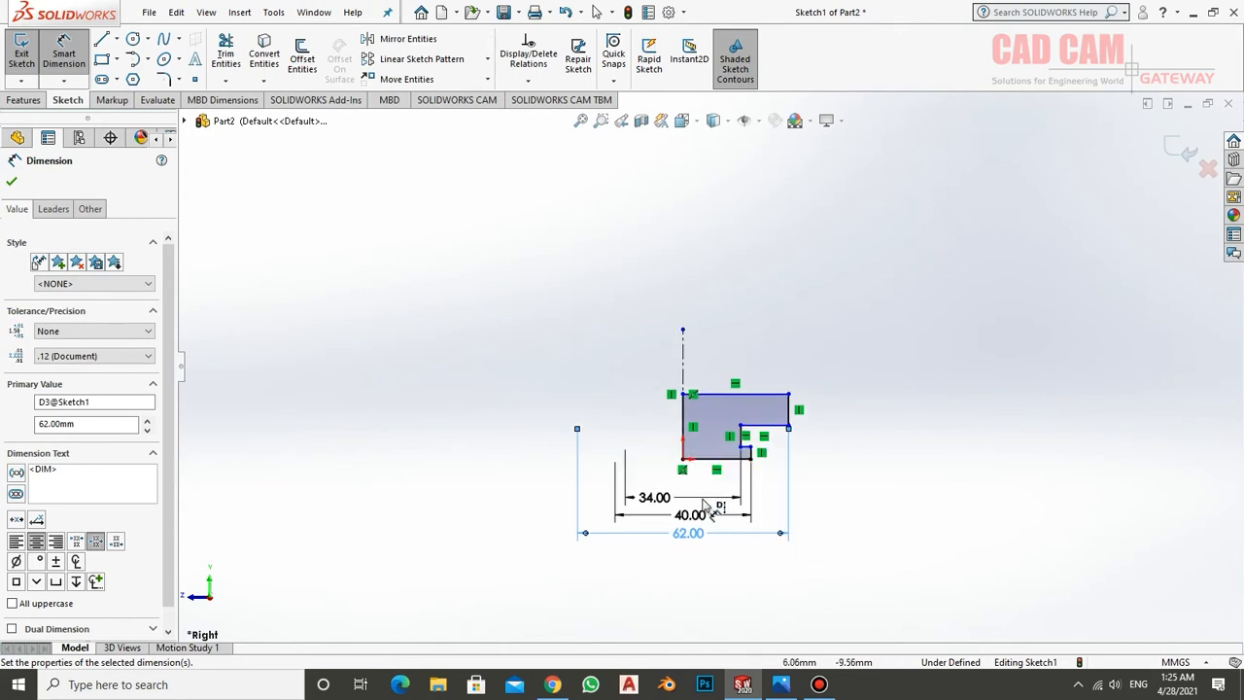
scroll(703, 464, down, 1)
scroll(714, 465, down, 4)
key(Escape)
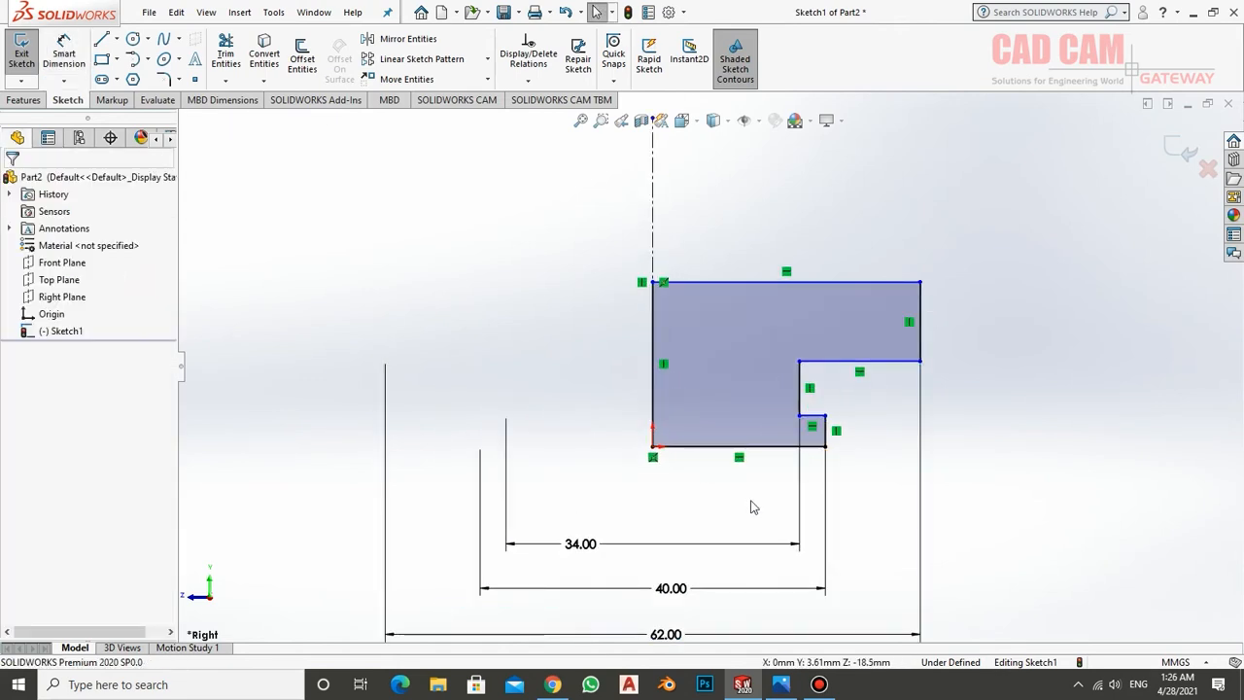
Dimension the lower lip's height from the profile's base line as 2 mm, checking the value in the drawing
click(63, 53)
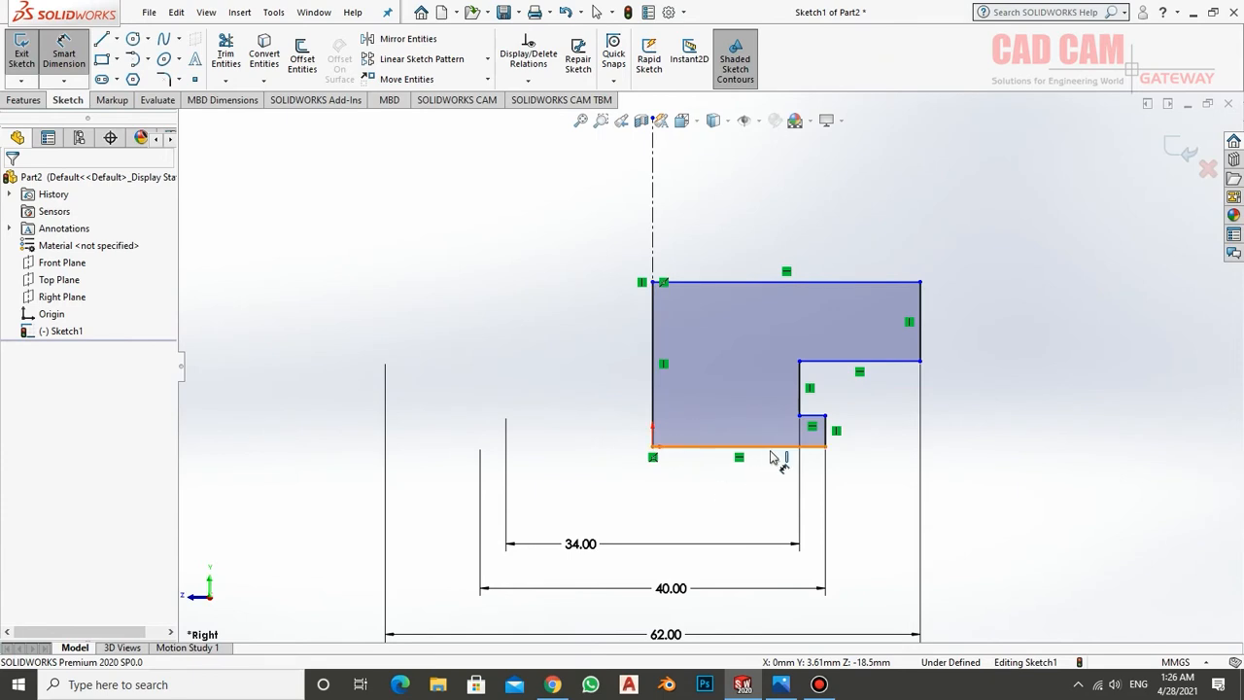
click(770, 448)
click(813, 416)
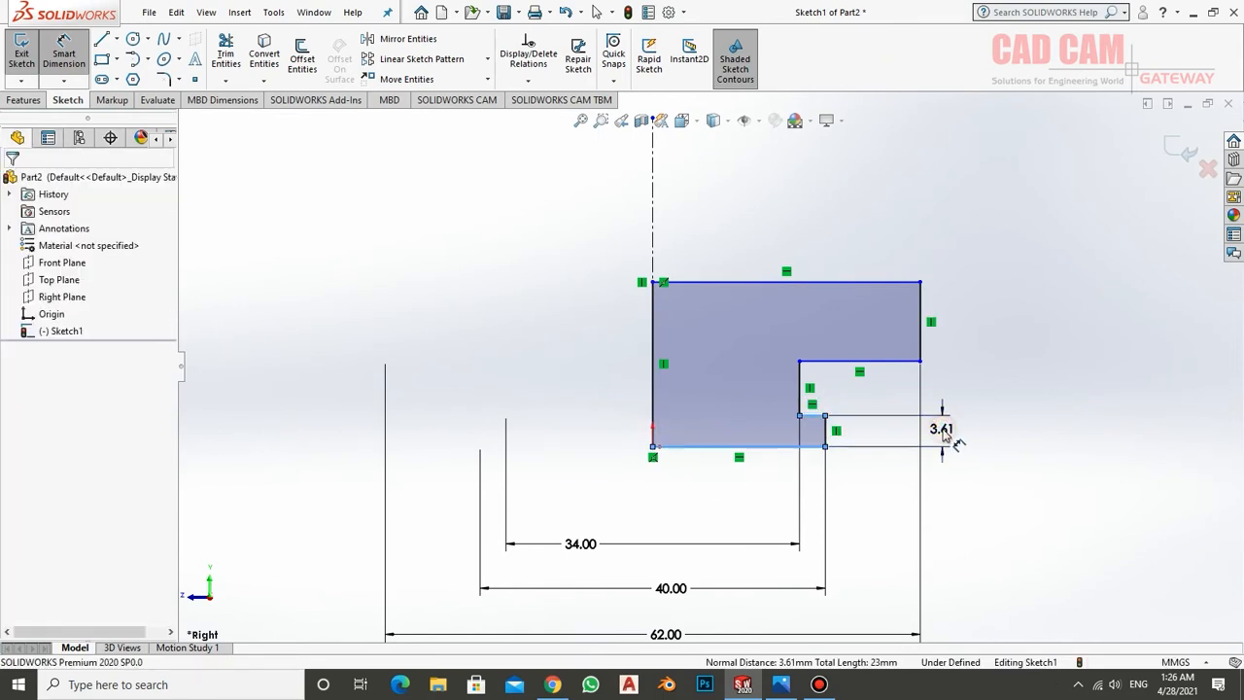
click(947, 439)
click(782, 684)
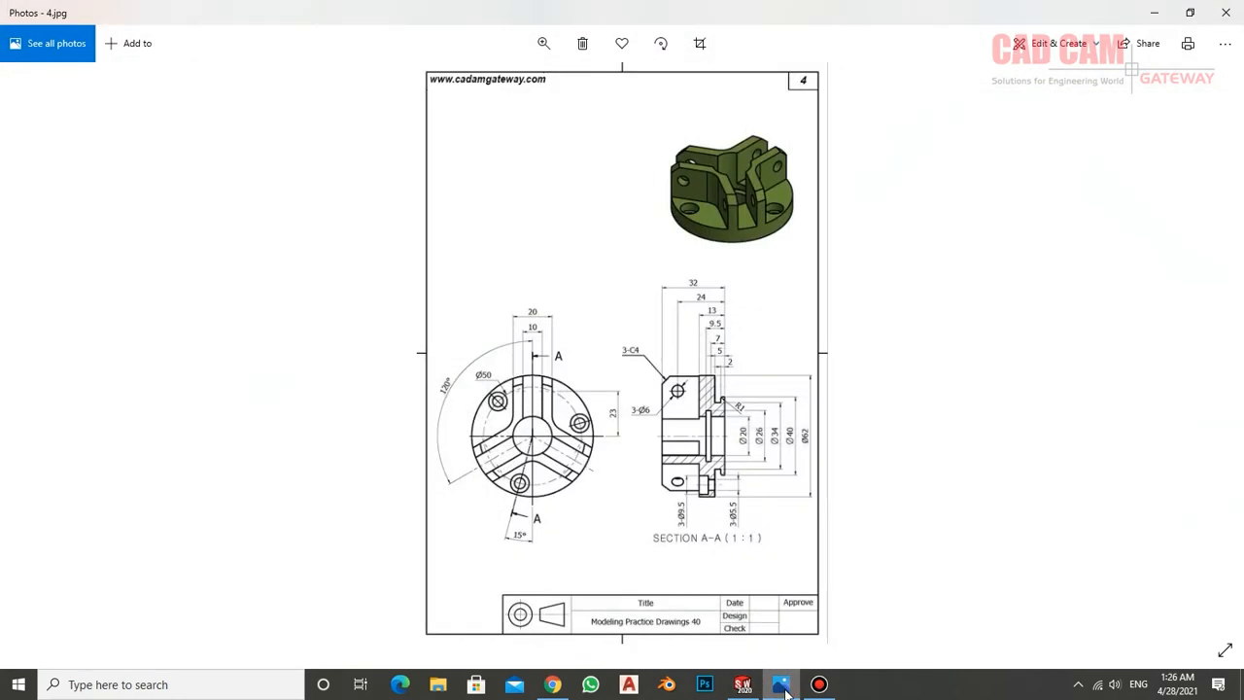
click(543, 42)
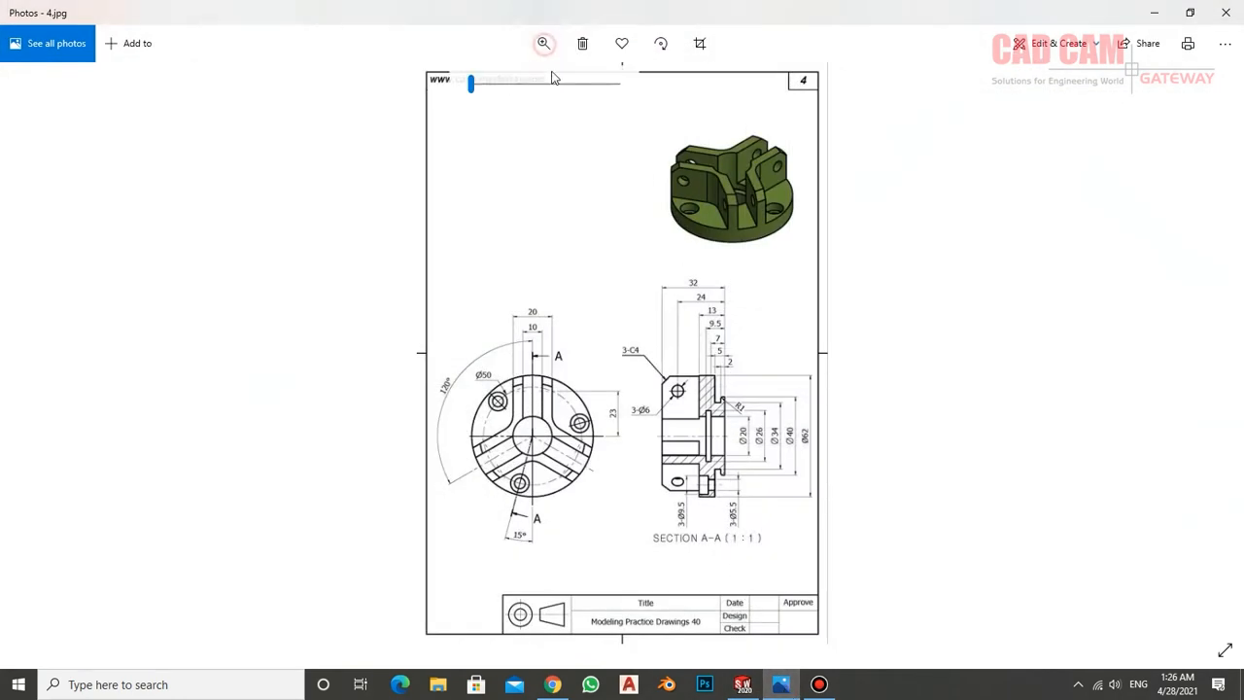
drag(473, 85, 560, 85)
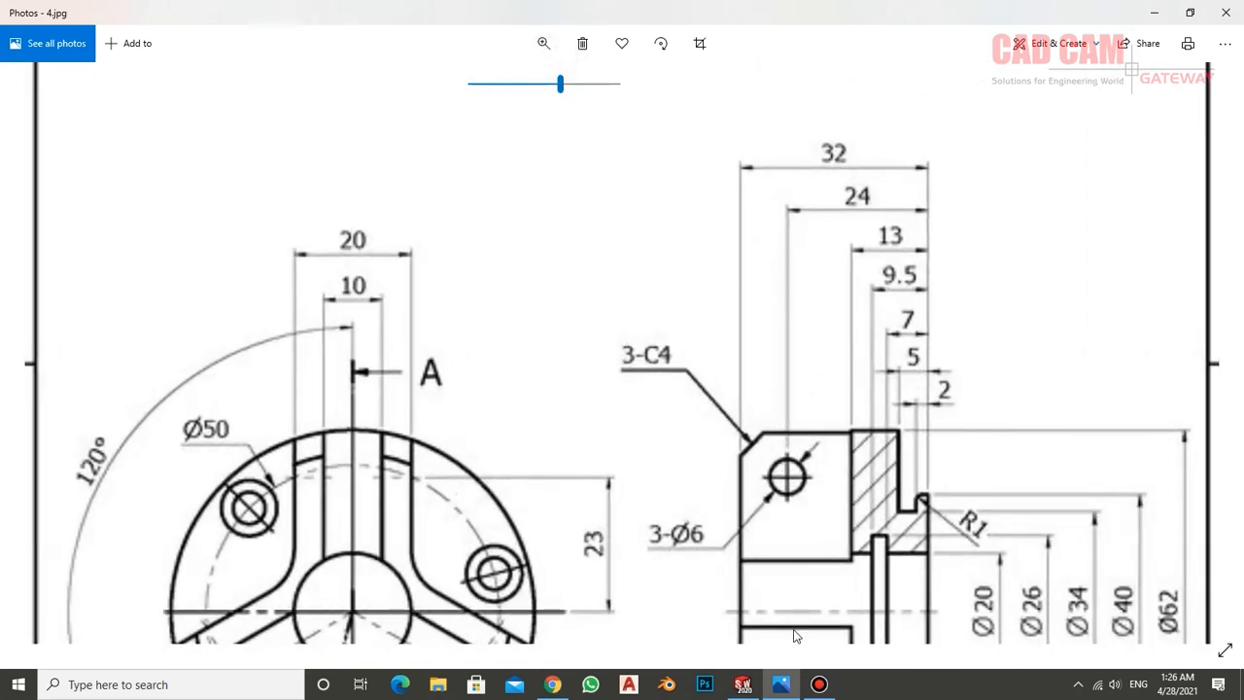
click(745, 685)
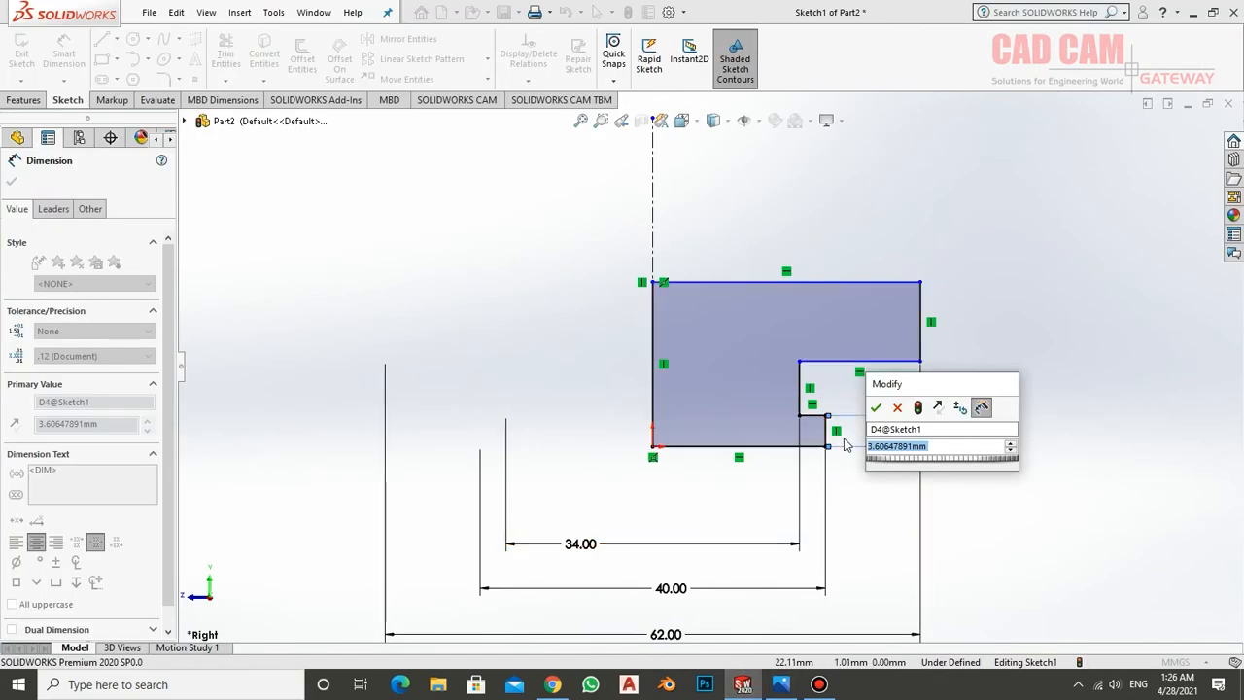
text(8)
key(Return)
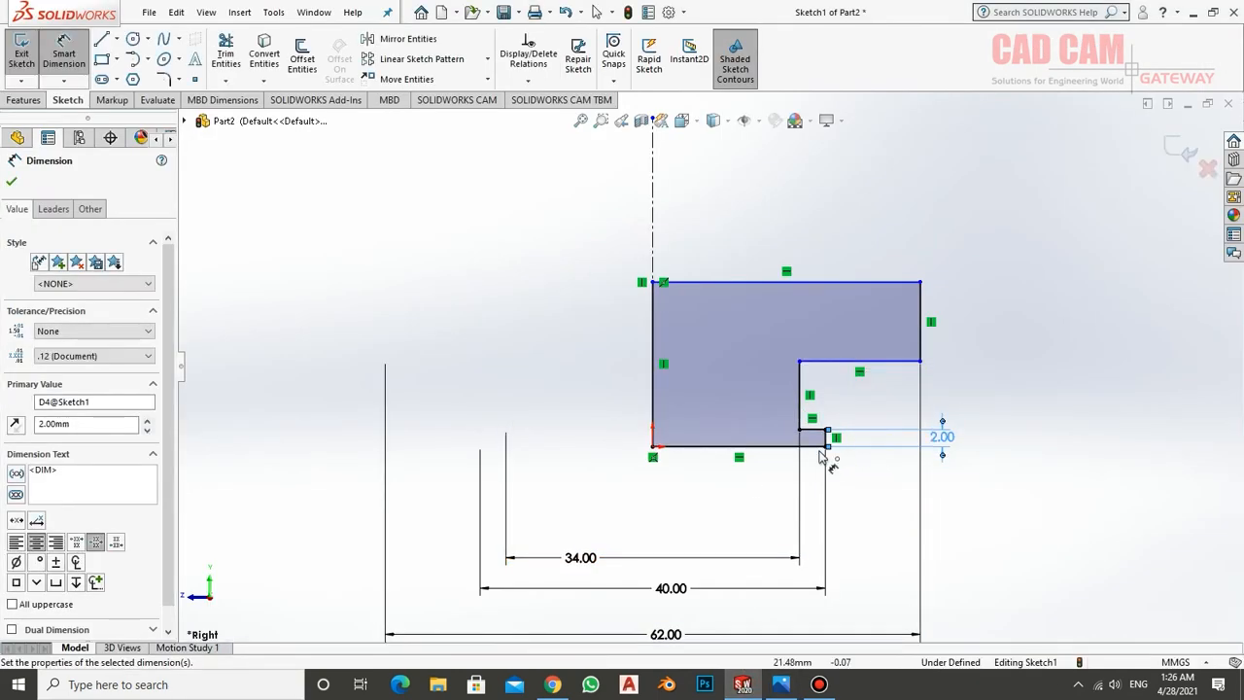
Dimension the distance from the profile's base line to the notch's upper edge as 5 mm
click(812, 443)
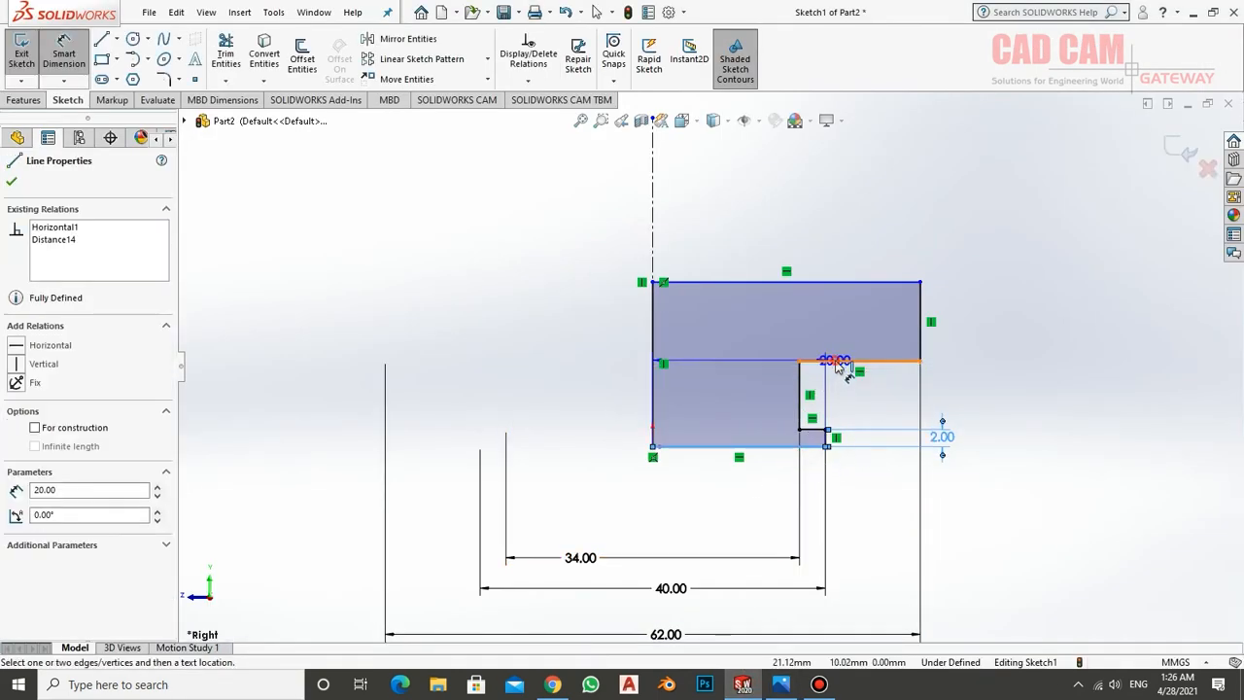
click(833, 360)
click(982, 403)
text(5)
key(Return)
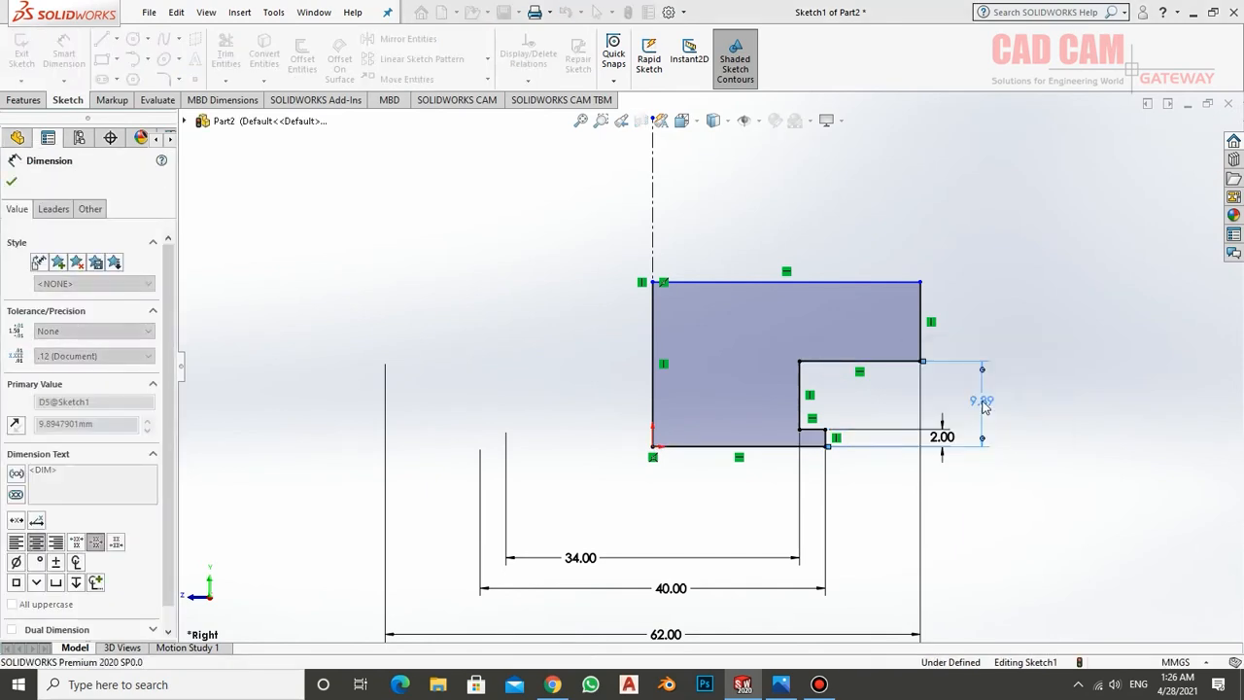
Dimension the profile's overall height from base line to top edge as 13 mm, checking the value in the drawing
click(785, 447)
click(872, 283)
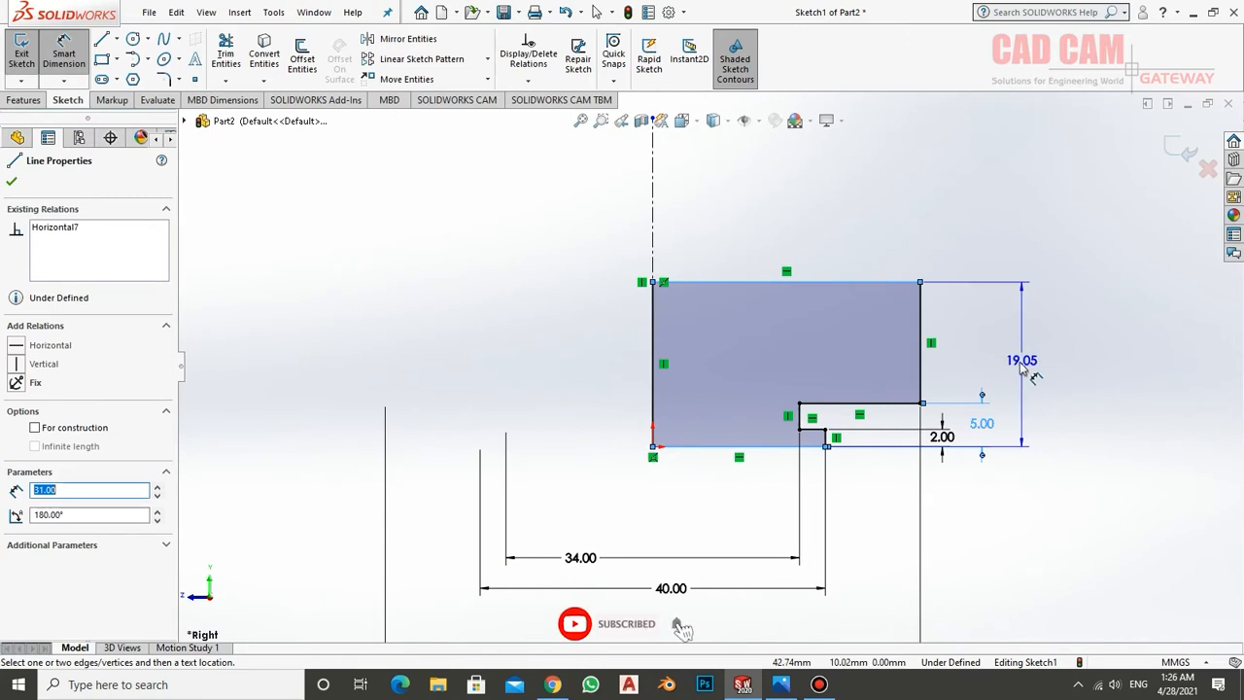
click(1014, 395)
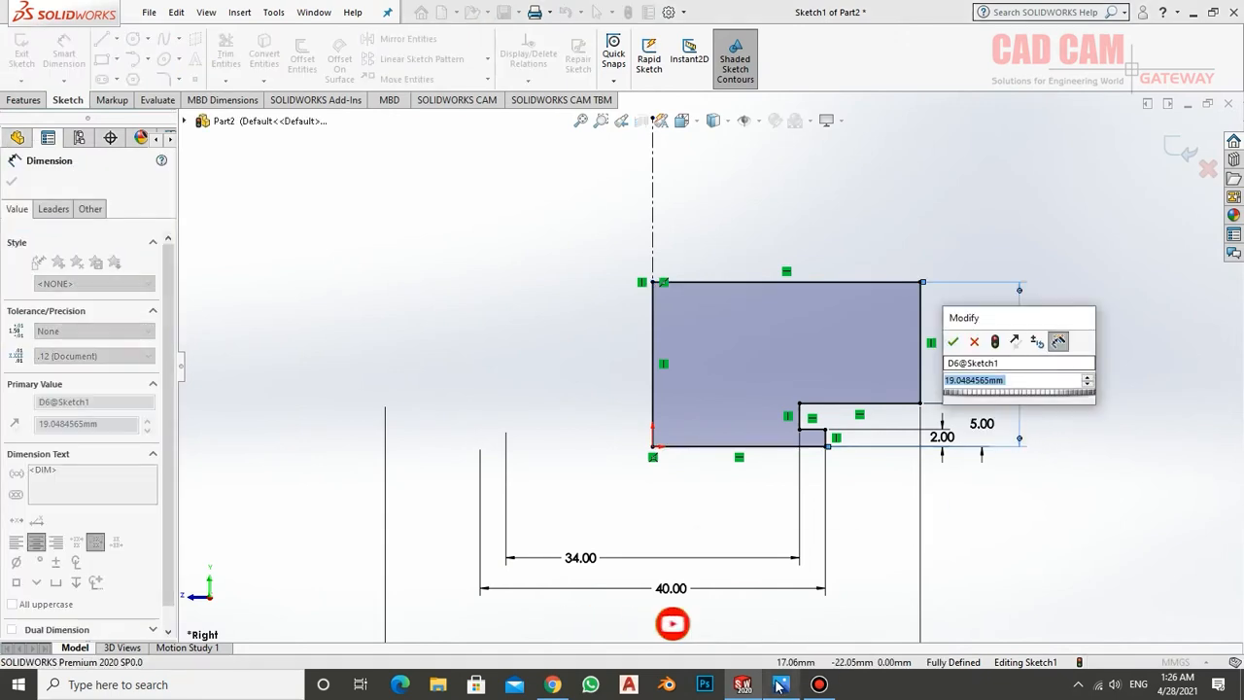
mouse_move(781, 686)
click(779, 592)
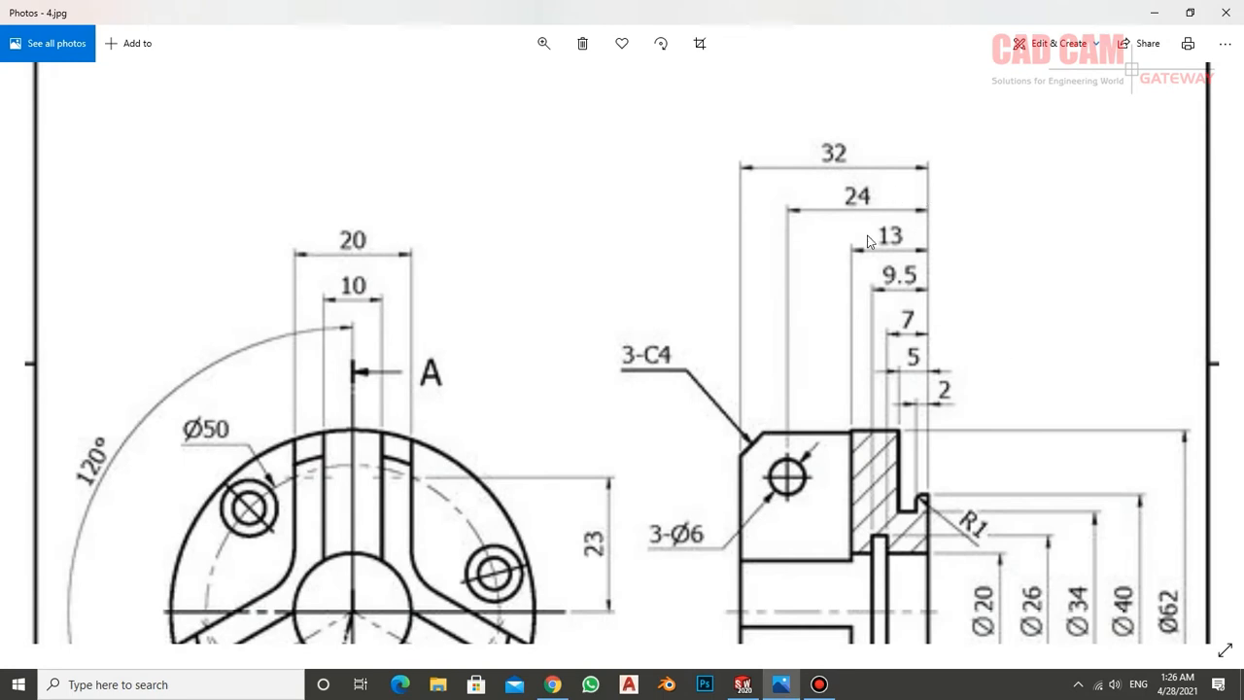
click(742, 684)
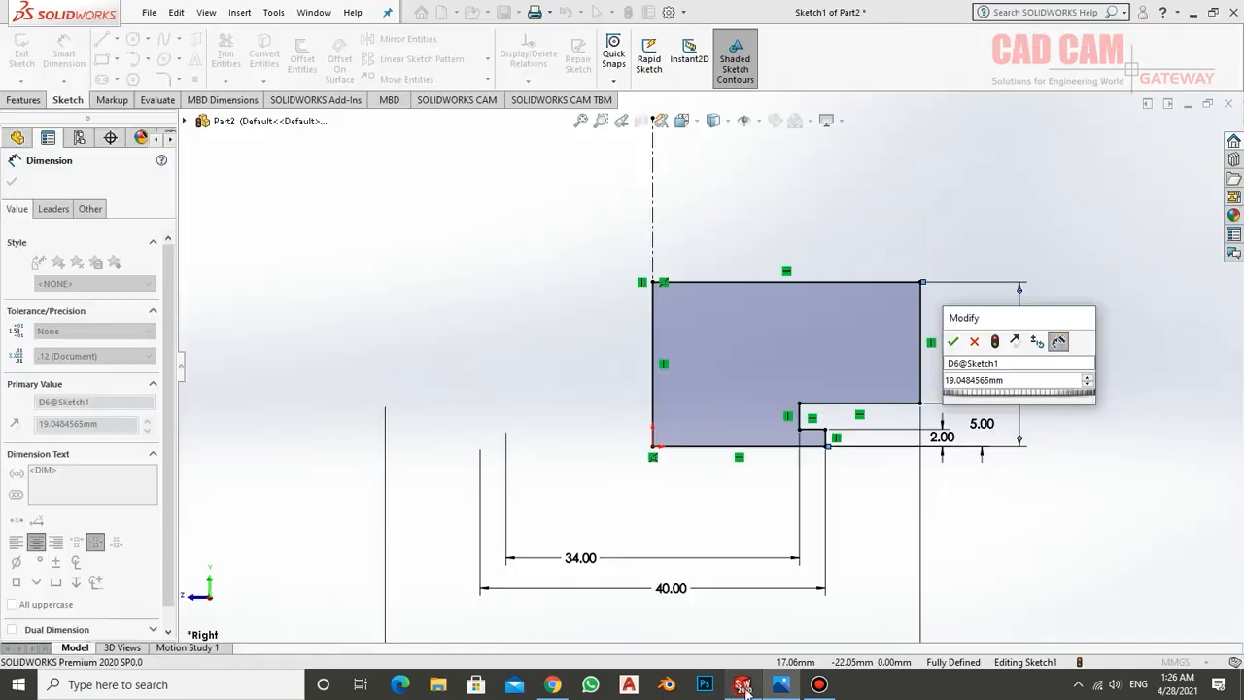
text(13)
key(Return)
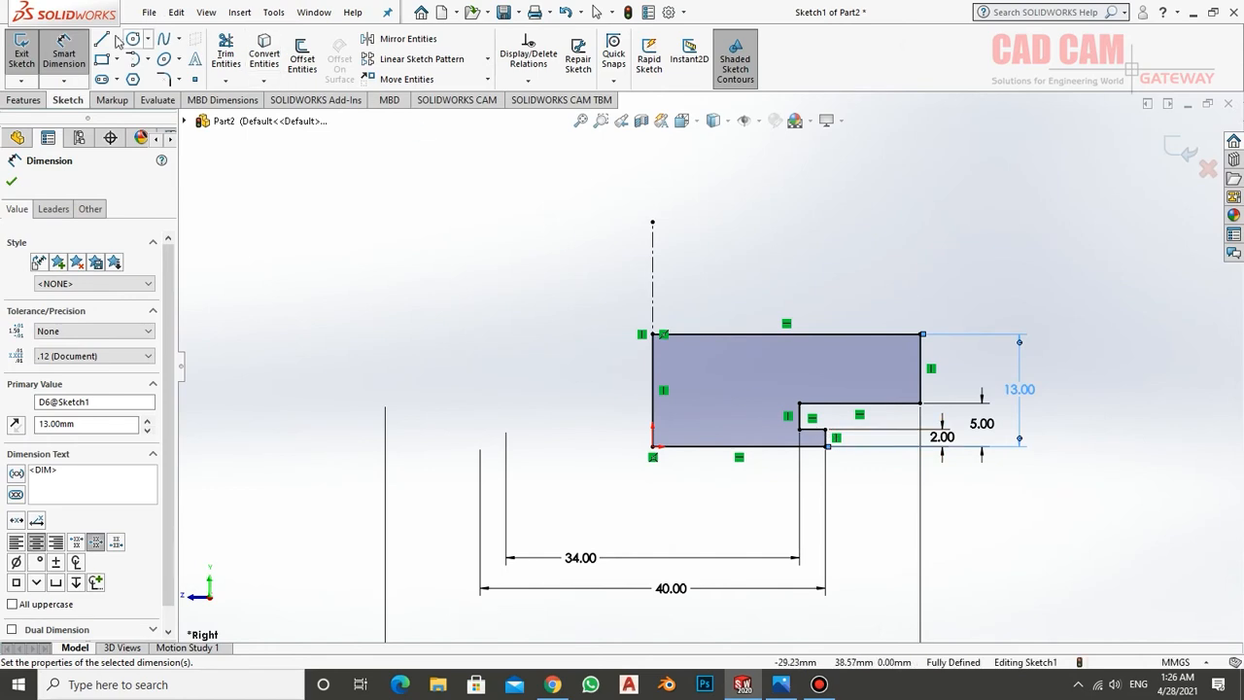
Finish the sketch and revolve the profile 360 degrees about the vertical centreline into a solid
click(21, 57)
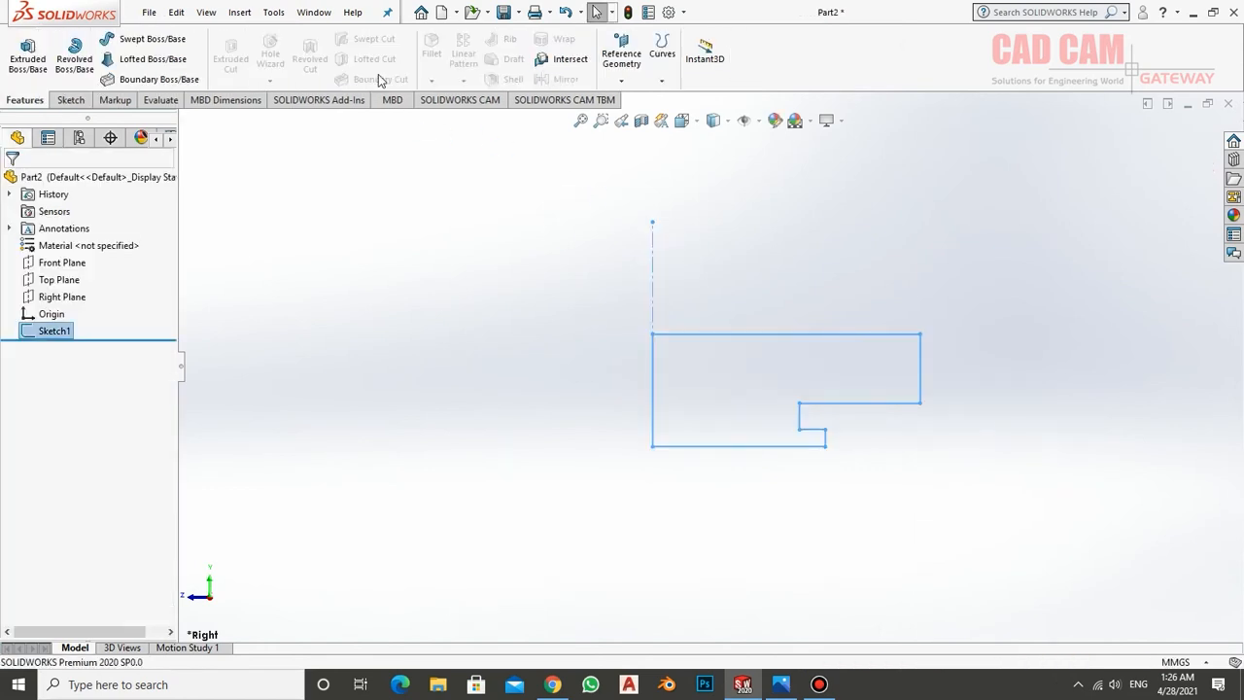
click(75, 56)
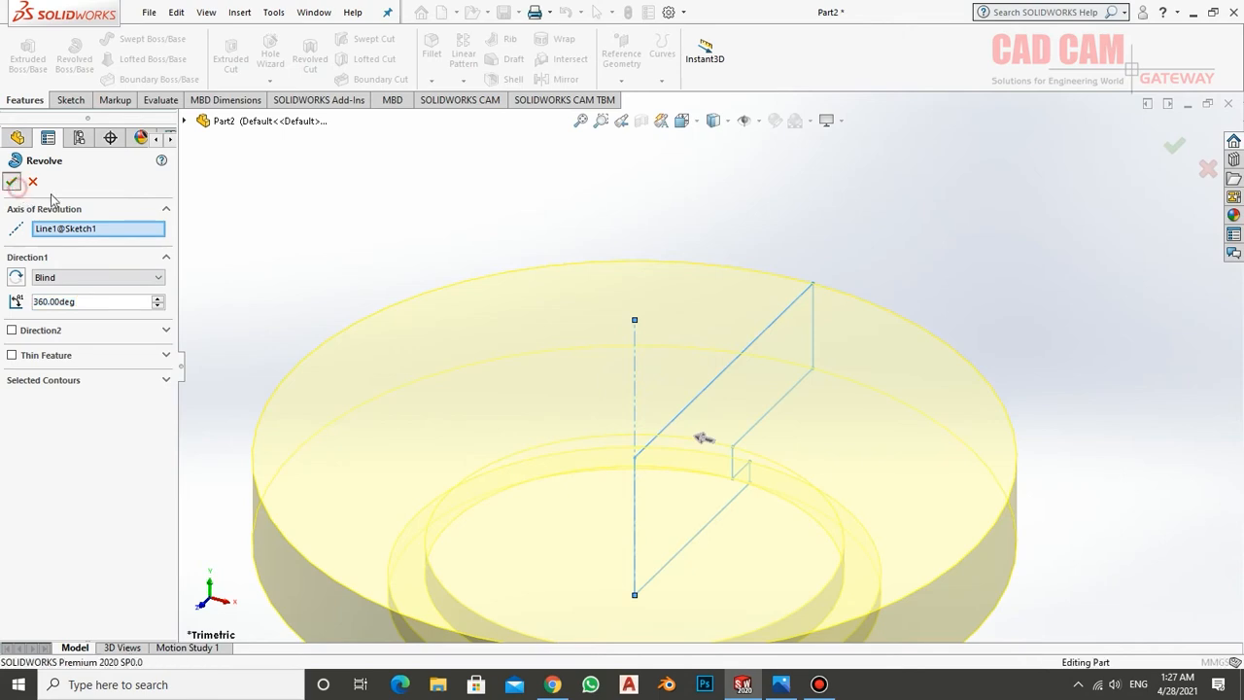
click(13, 182)
scroll(687, 331, down, 3)
scroll(687, 331, up, 5)
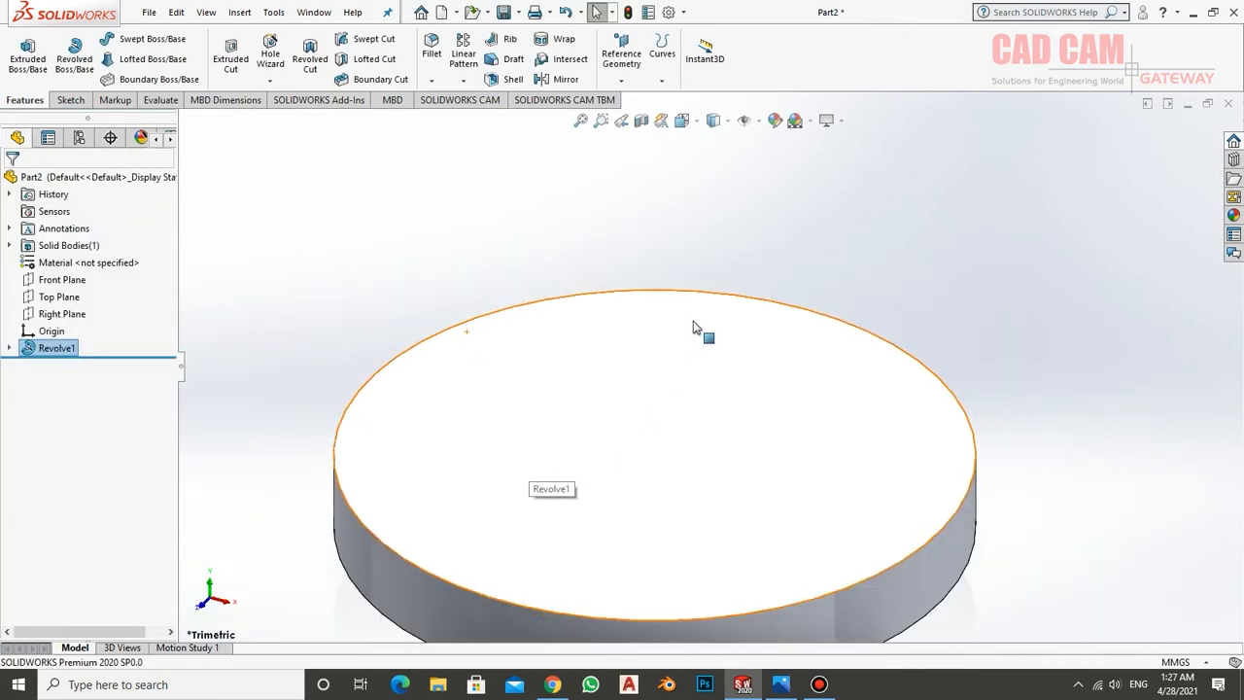
Check the V-shaped wall layout in the reference drawing and start a sketch on the disc's flat top face
click(694, 437)
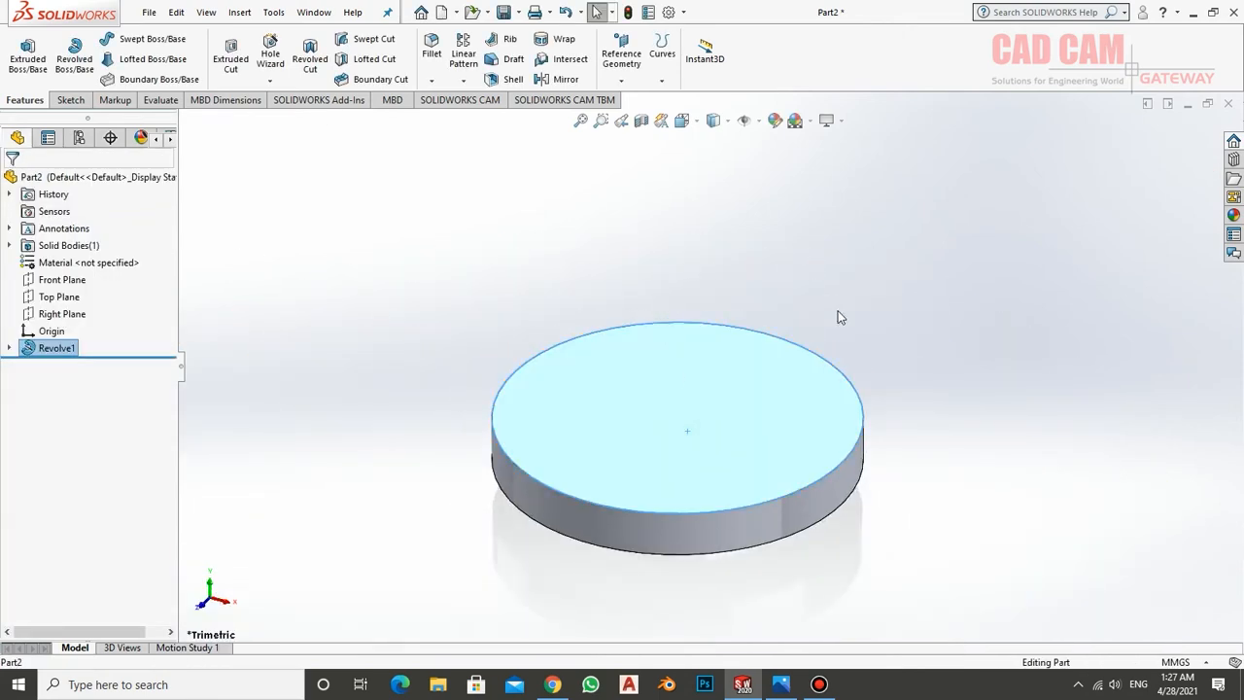
middle_drag(800, 494, 744, 470)
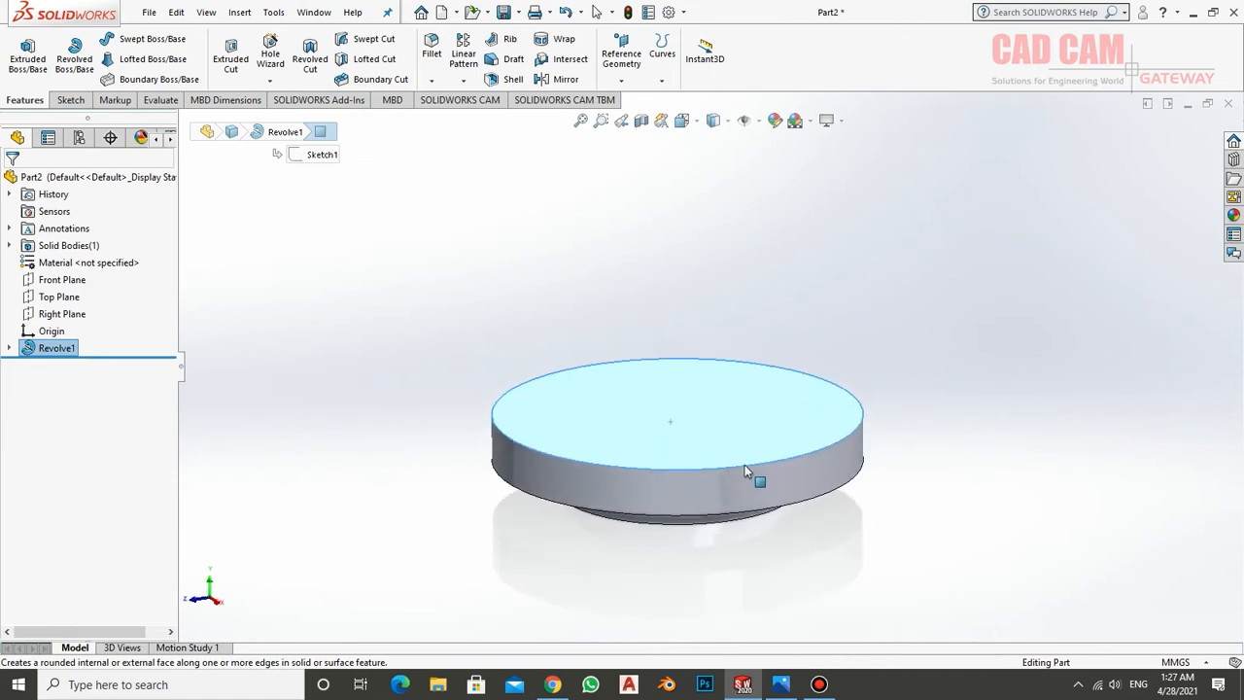
click(769, 687)
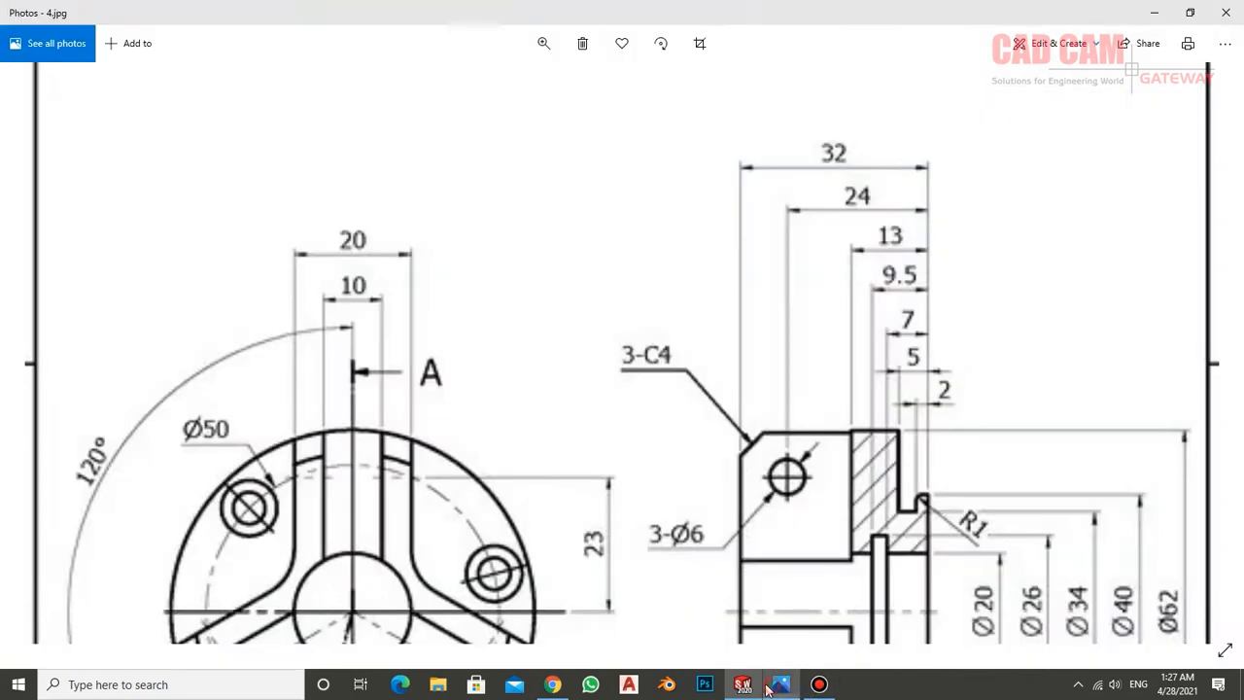
mouse_move(452, 367)
mouse_down()
mouse_move(603, 104)
mouse_move(470, 102)
mouse_up()
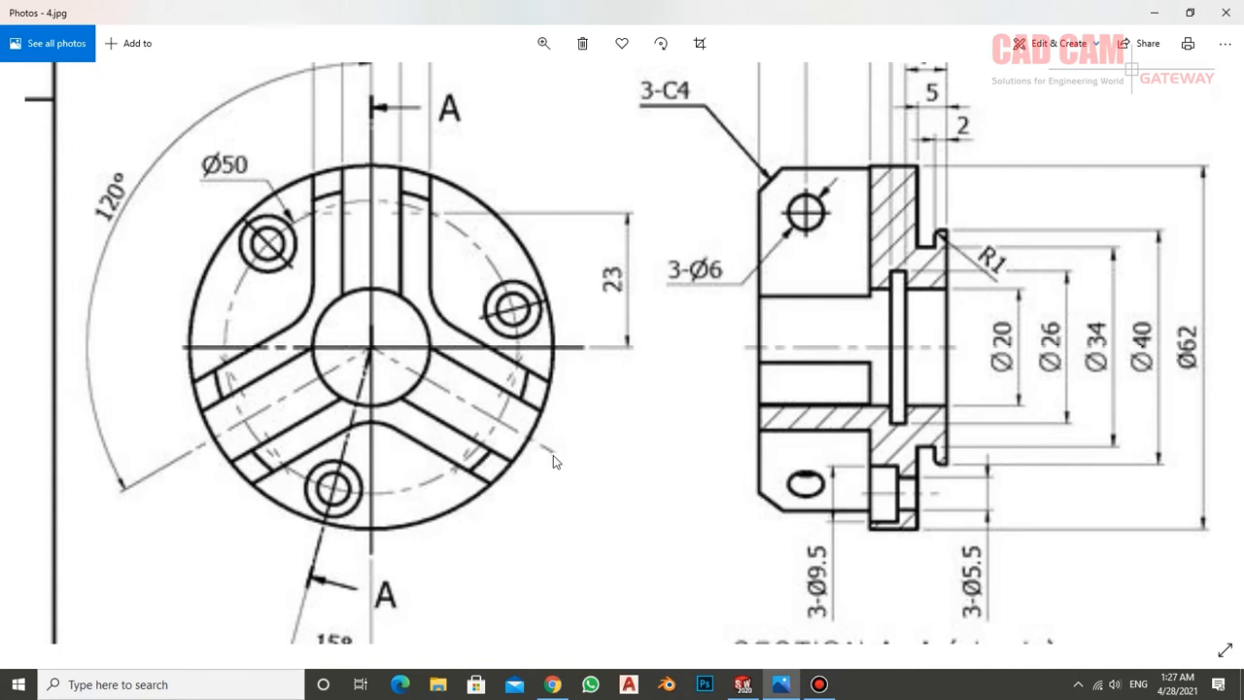
click(744, 686)
click(535, 280)
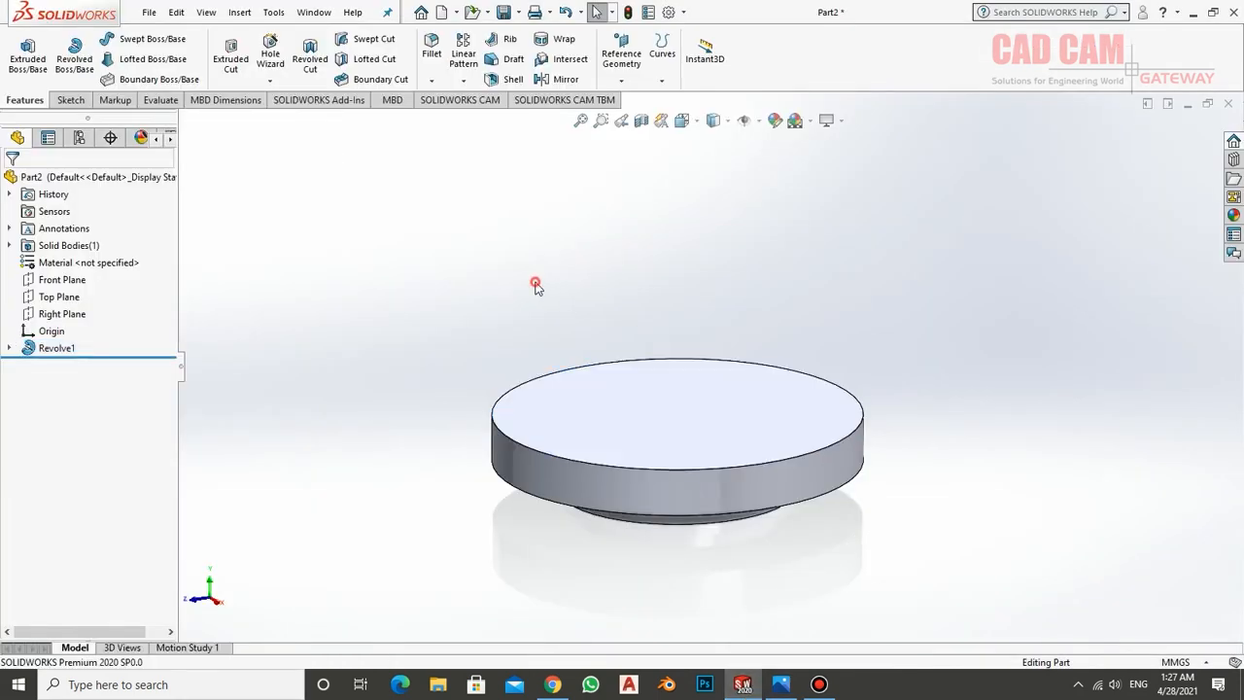
click(601, 392)
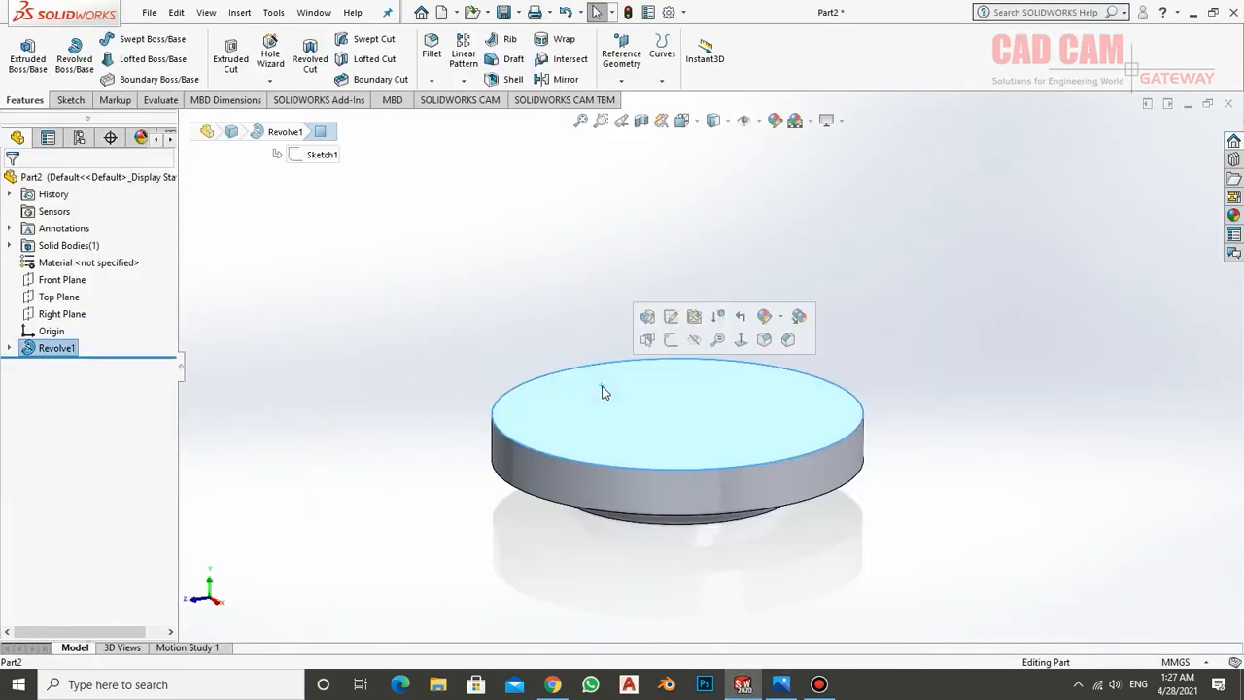
click(671, 340)
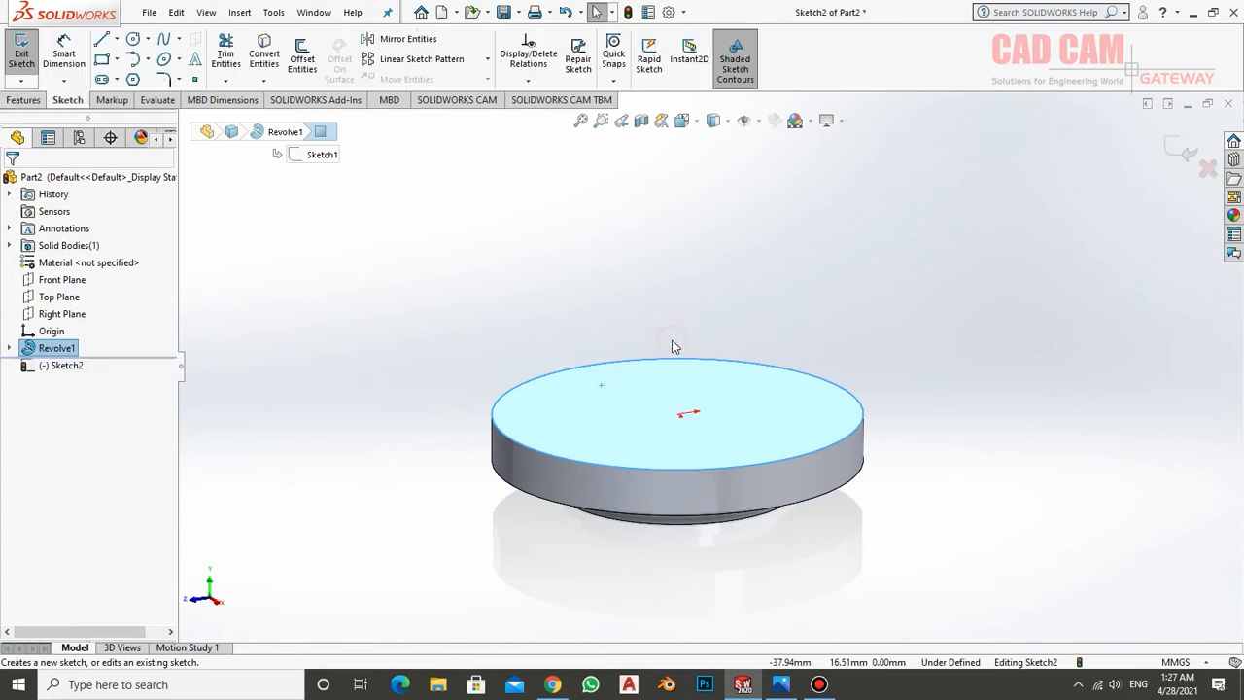
right_click(93, 367)
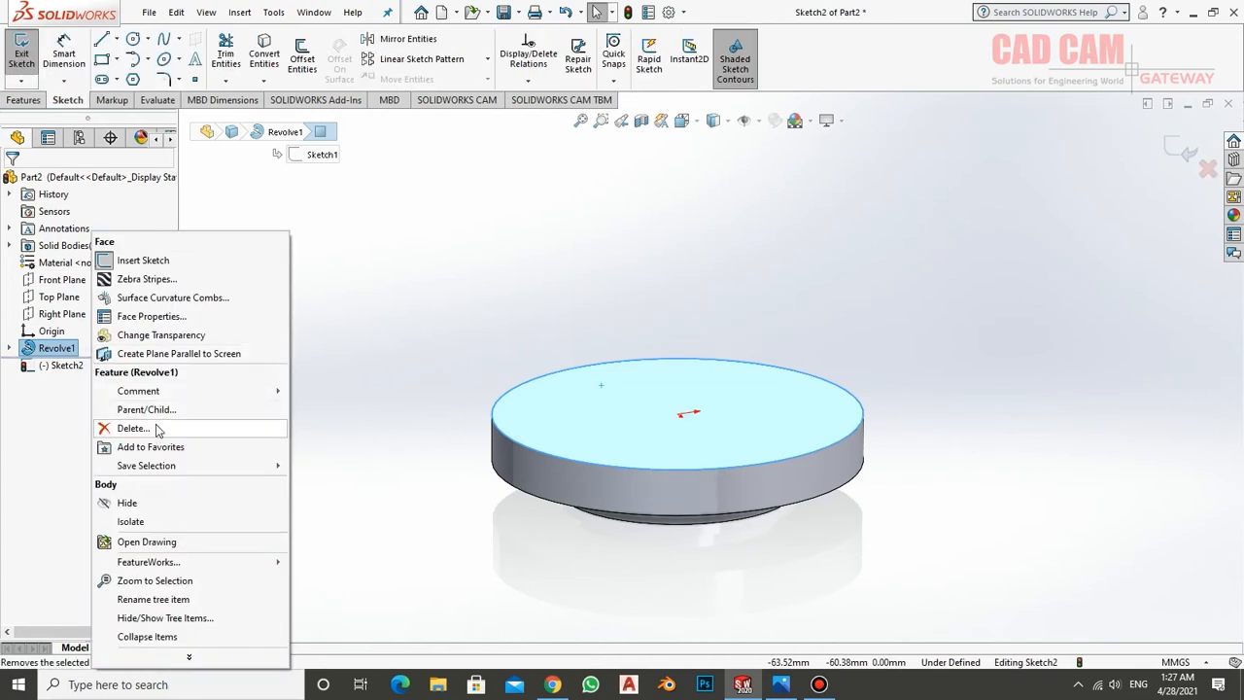
right_click(74, 368)
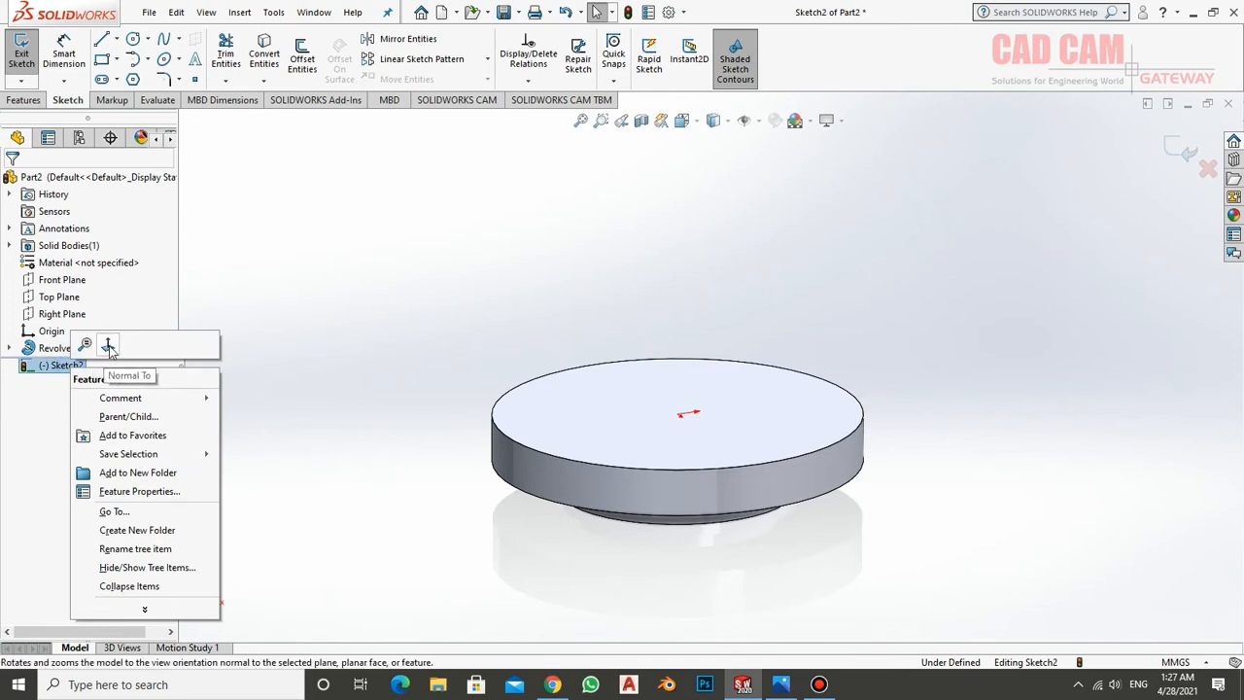
click(108, 346)
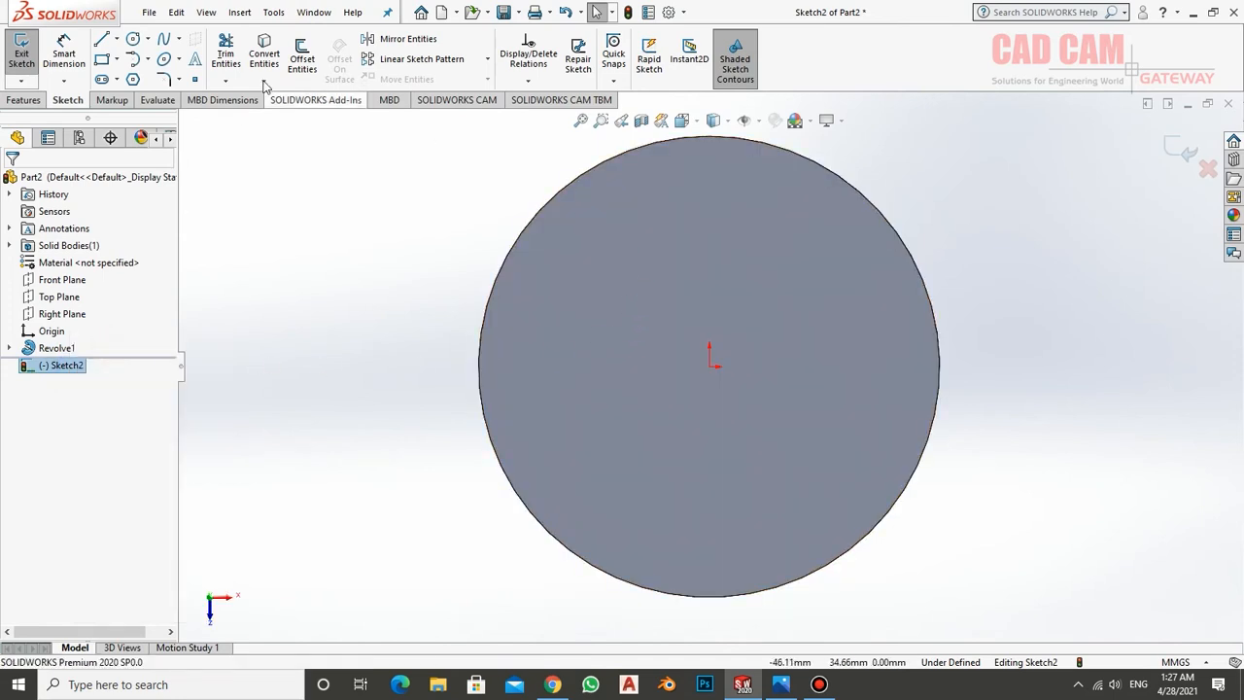
Sketch a vertical line about 37 mm long ending at the disc's centre, continued by a line about 37 mm long slanting down beyond the right rim
click(108, 40)
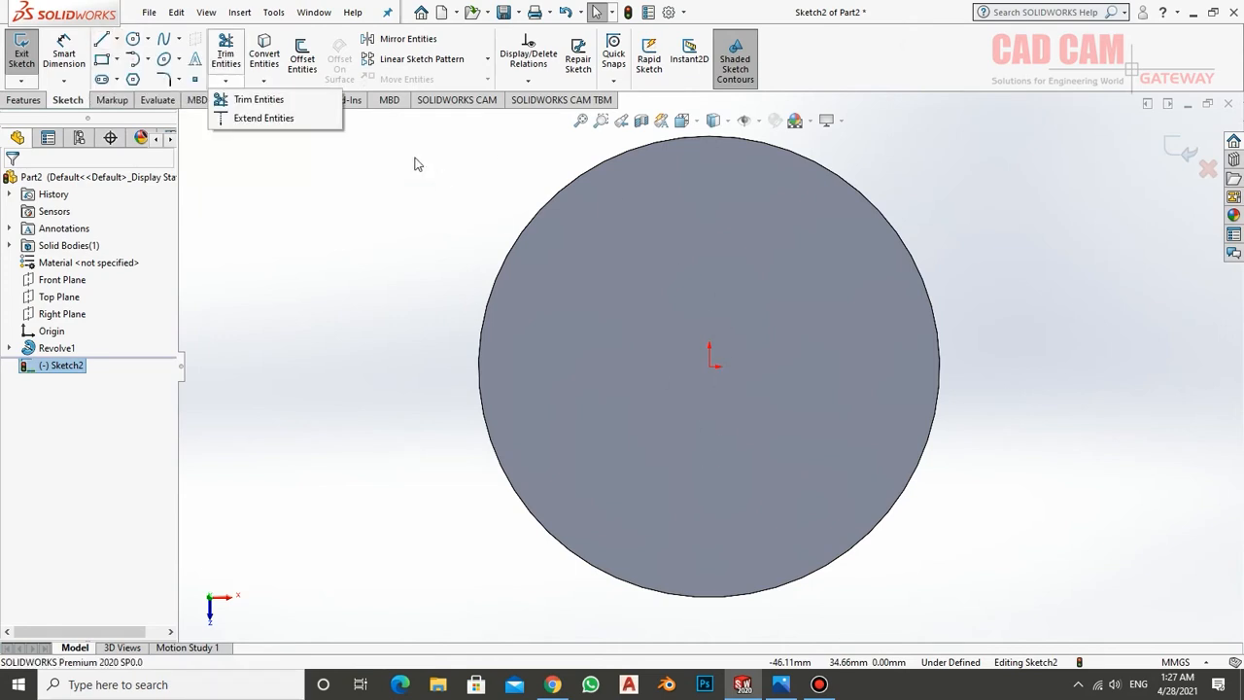
click(115, 39)
click(109, 54)
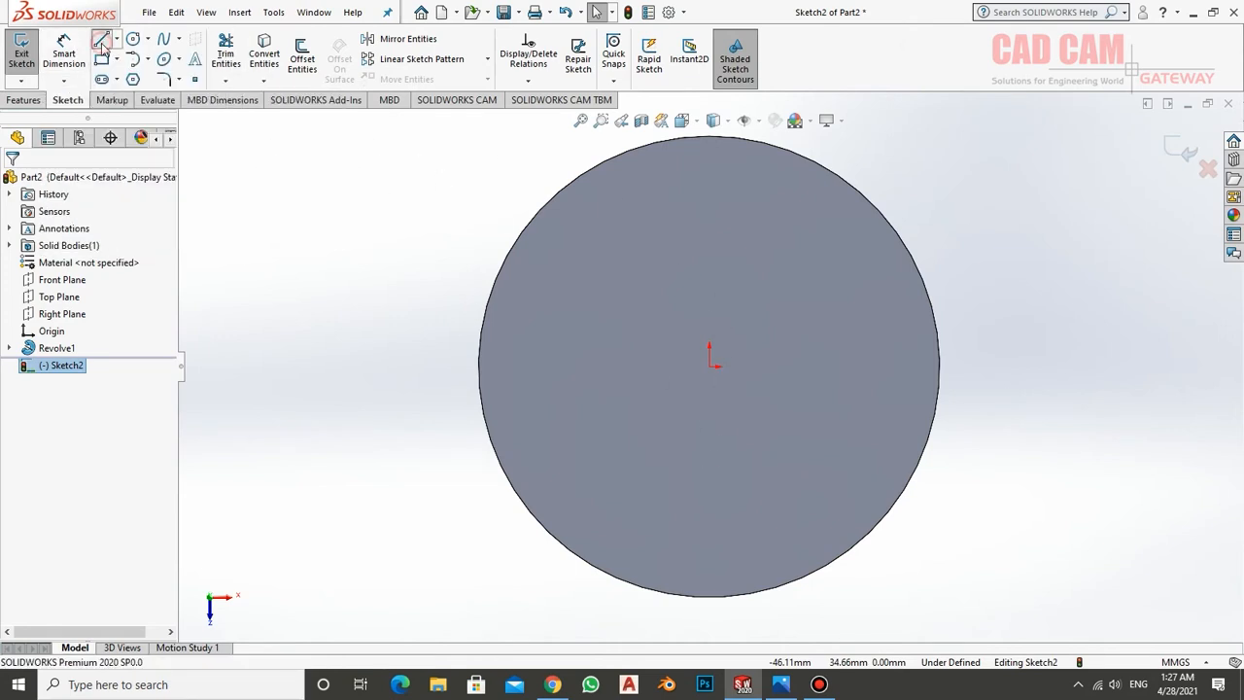
scroll(730, 466, down, 2)
scroll(724, 447, up, 4)
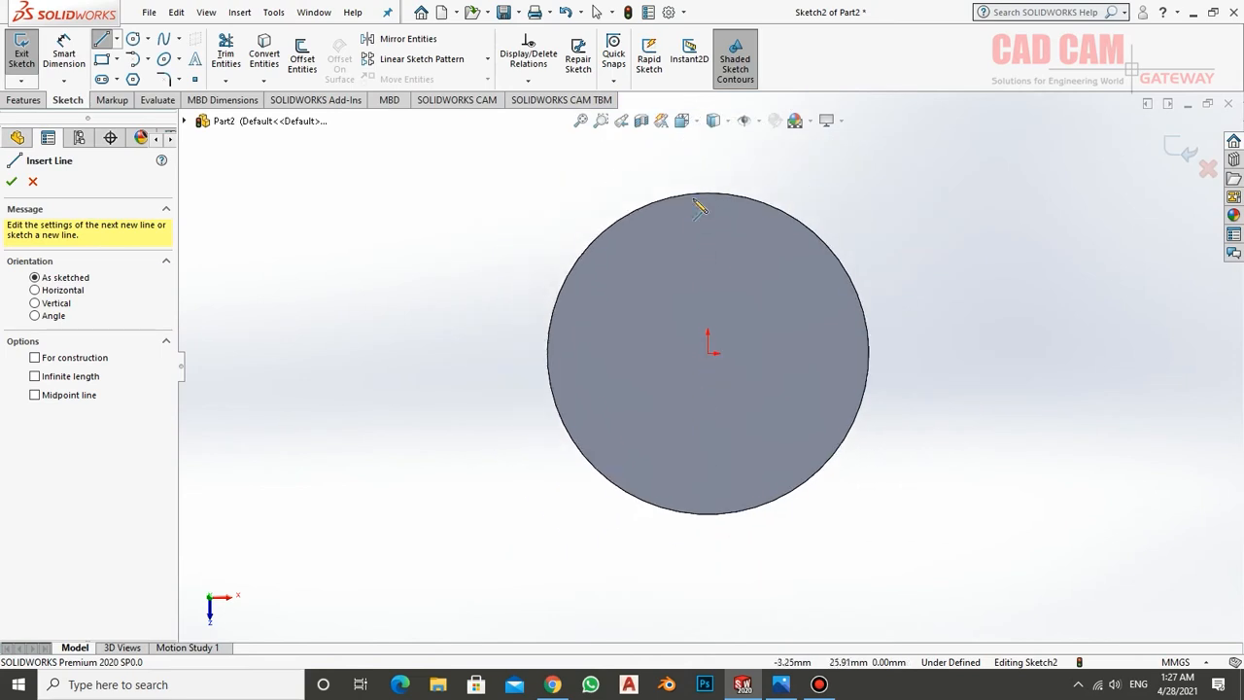
click(708, 163)
click(708, 352)
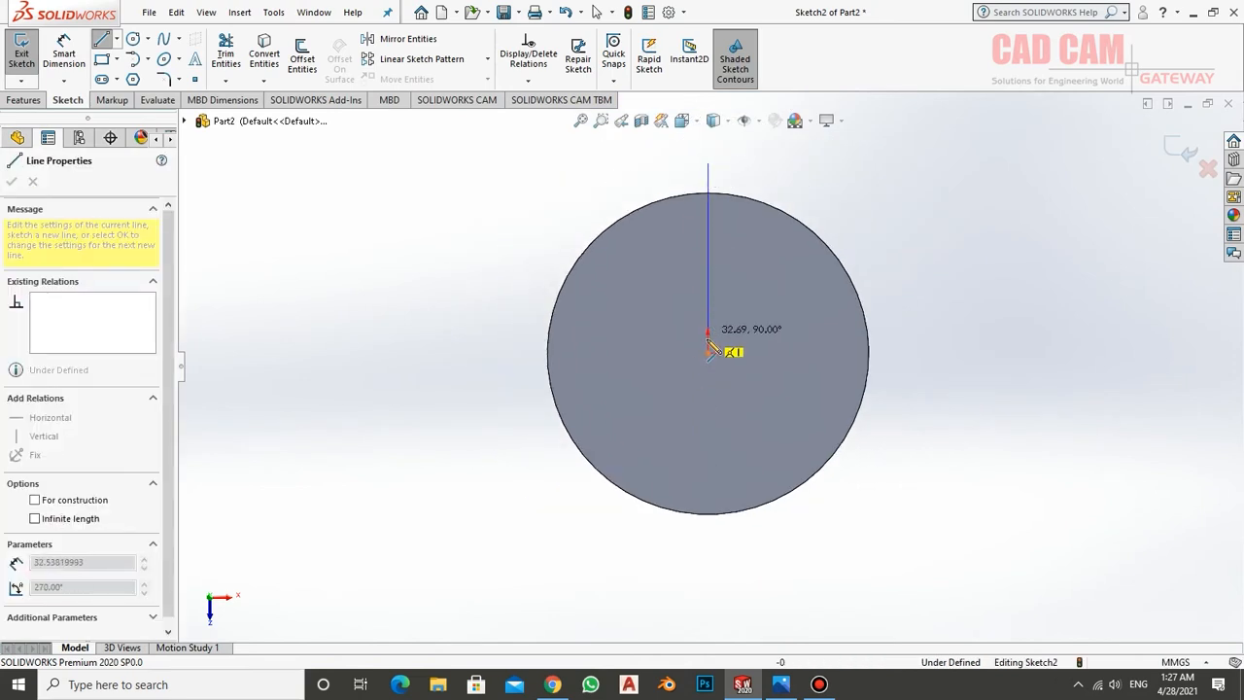
click(707, 353)
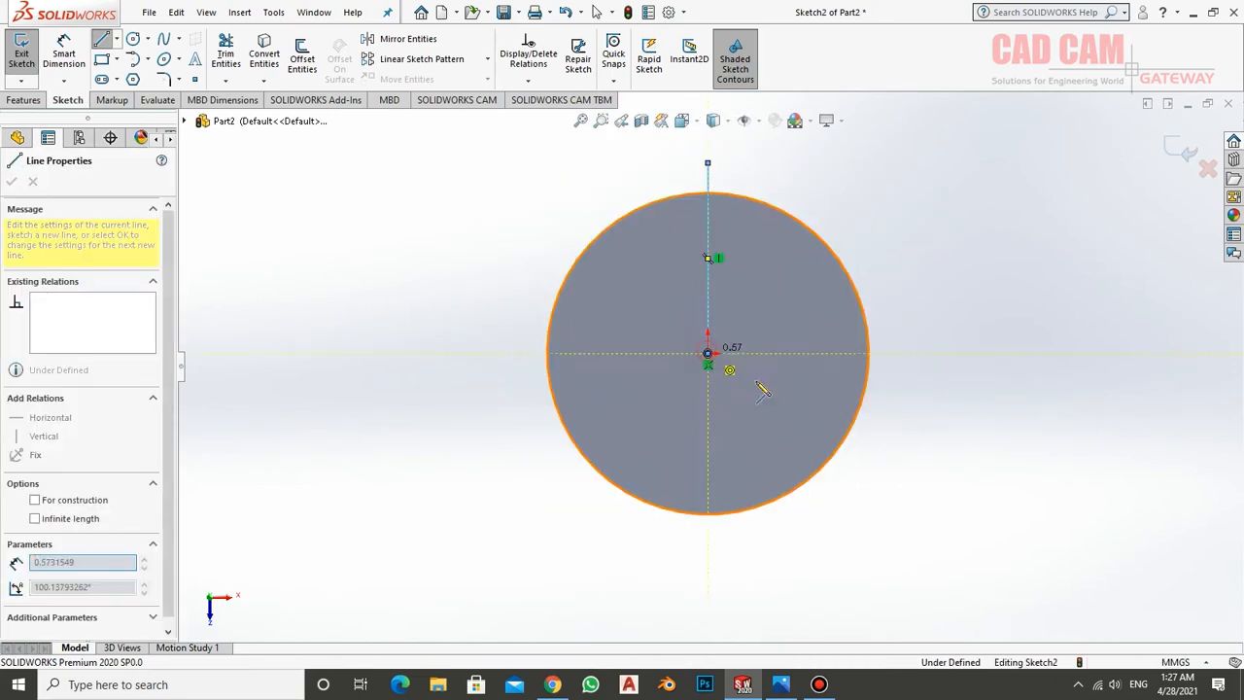
click(873, 453)
right_click(996, 361)
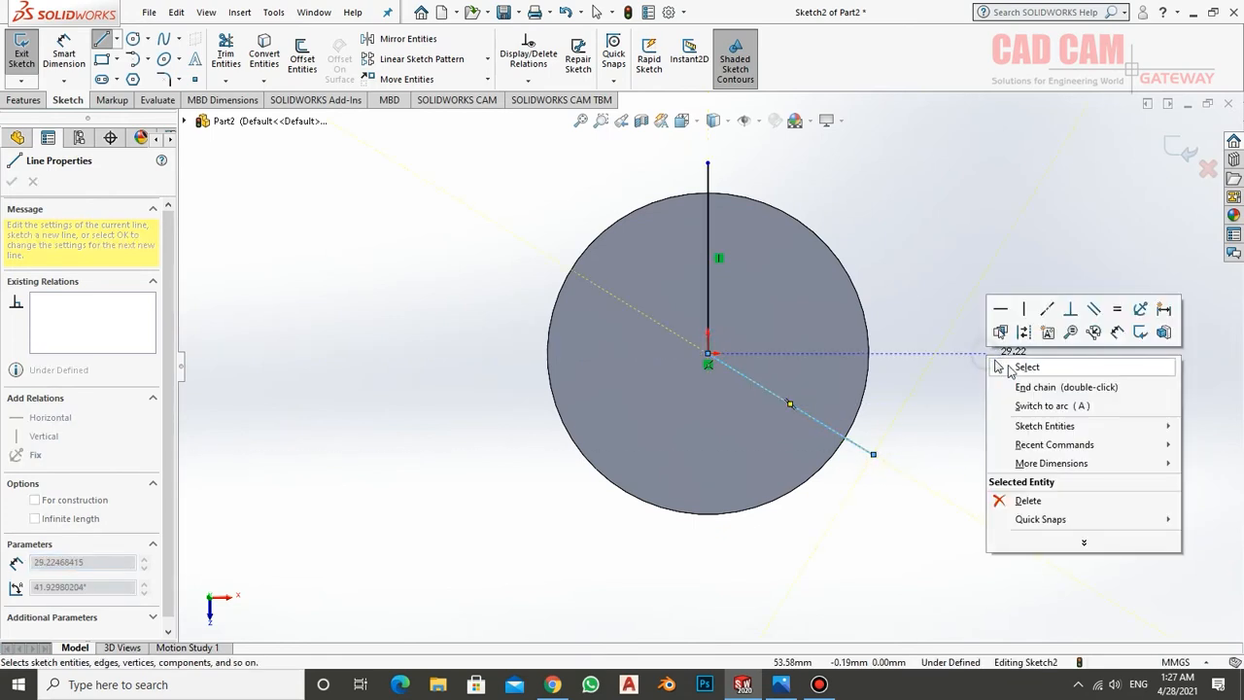
click(1007, 364)
Dimension the angle between the vertical line and the slanted line as 120 degrees
click(64, 54)
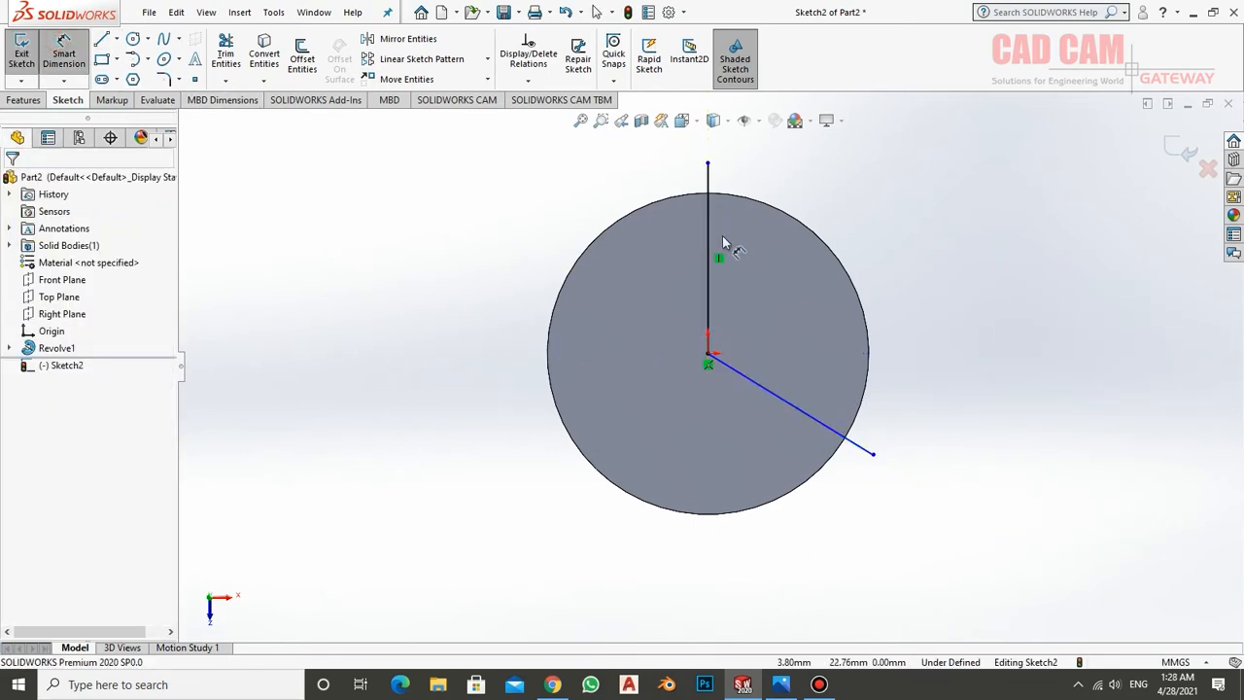
click(710, 239)
click(794, 409)
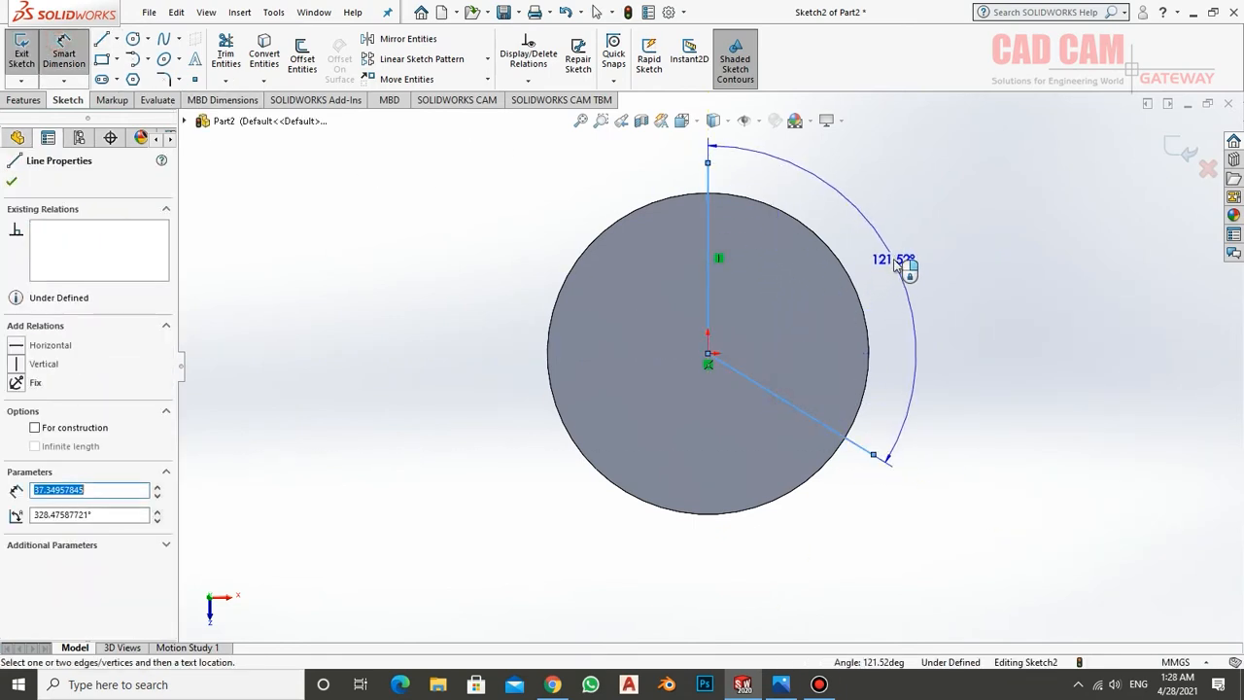
click(895, 263)
text(120)
key(Return)
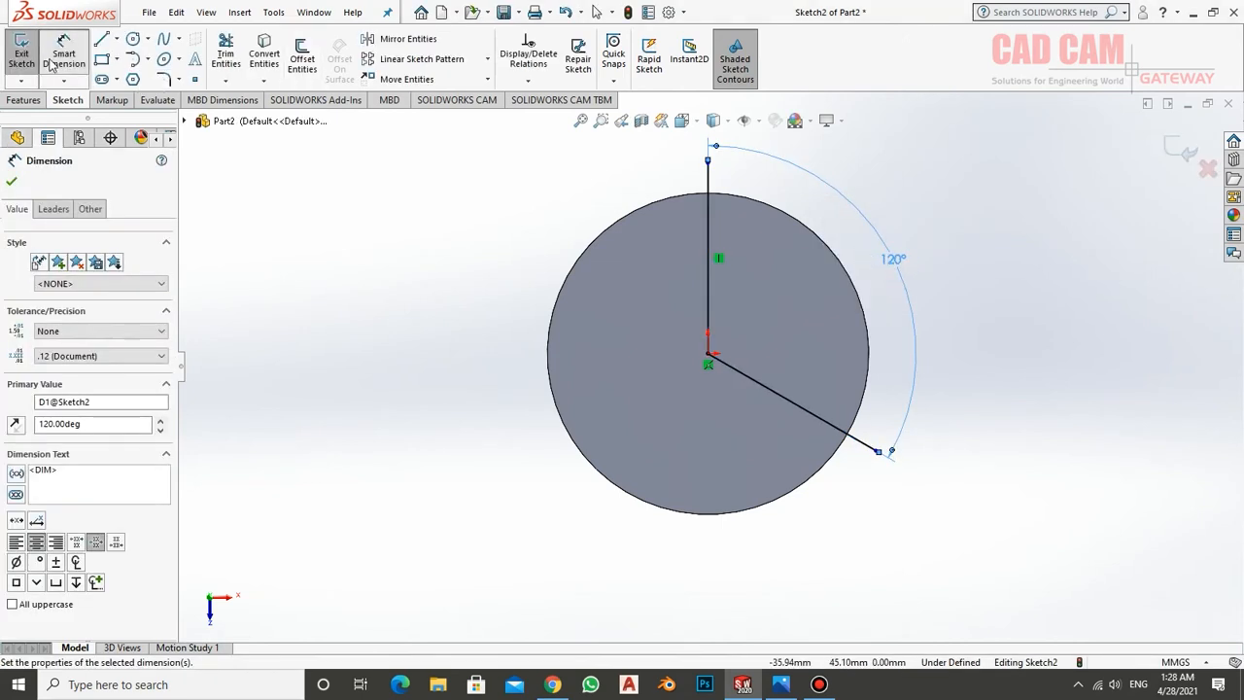
click(85, 66)
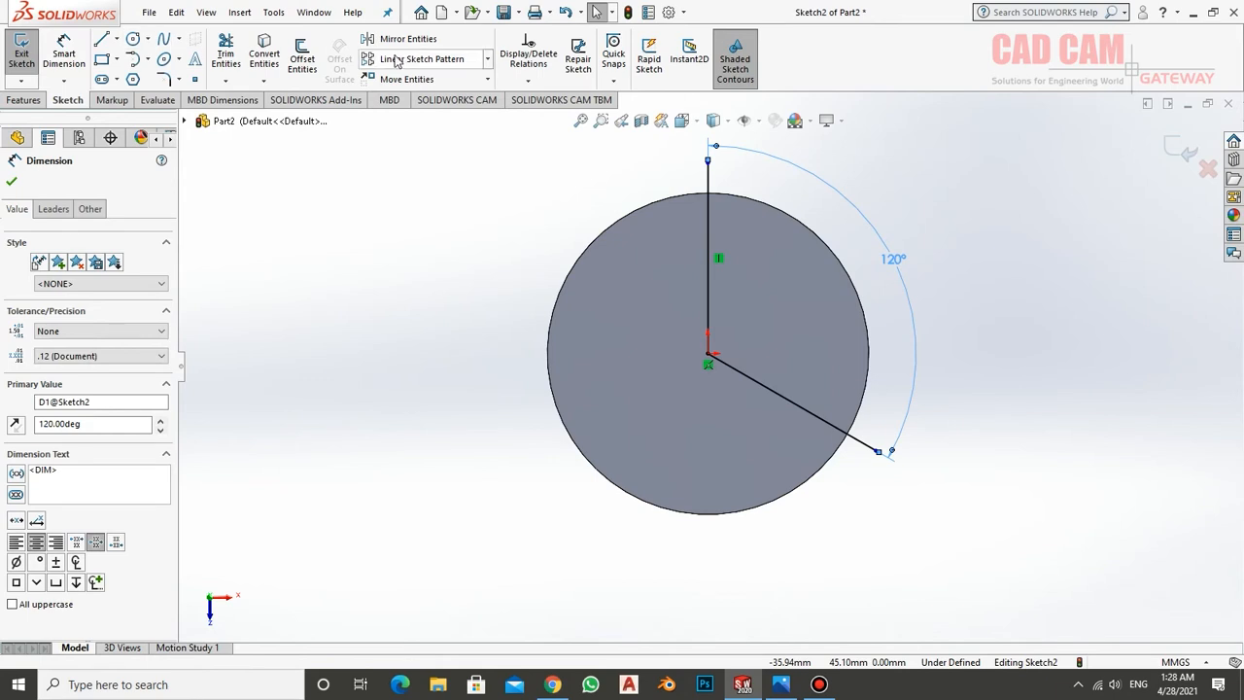
Offset the chain of two lines by 5 mm towards the inside of the 120-degree angle, with the direction reversed
click(302, 54)
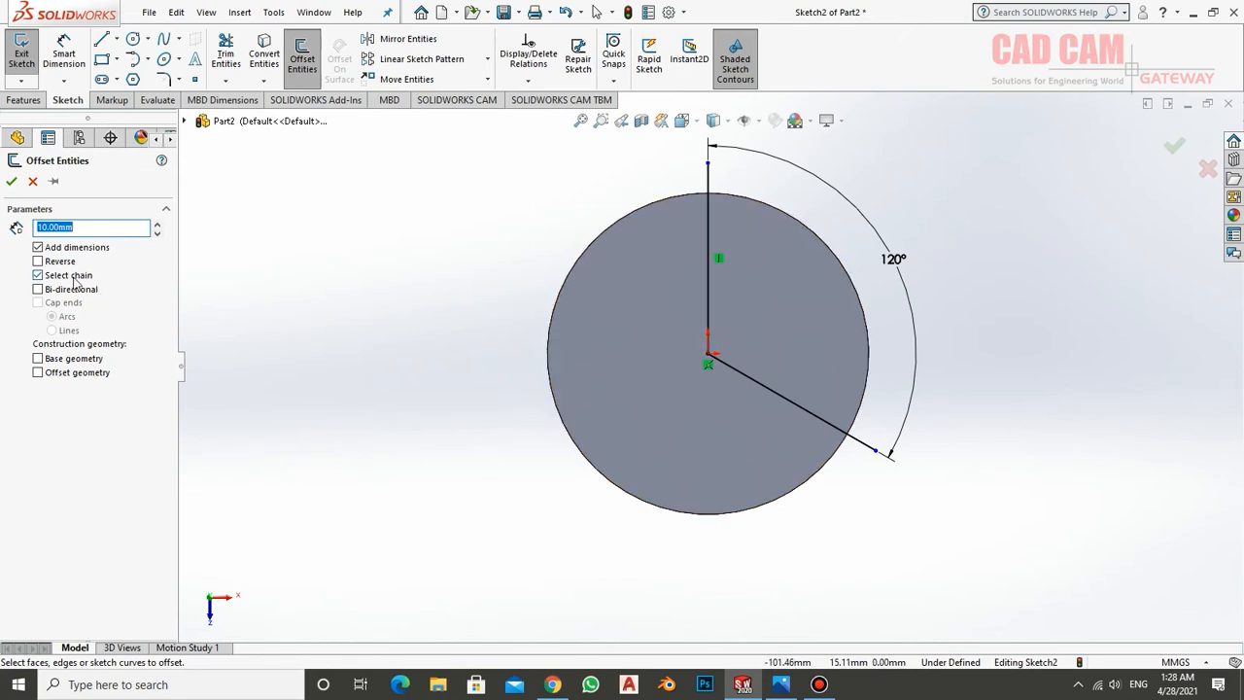
text(5)
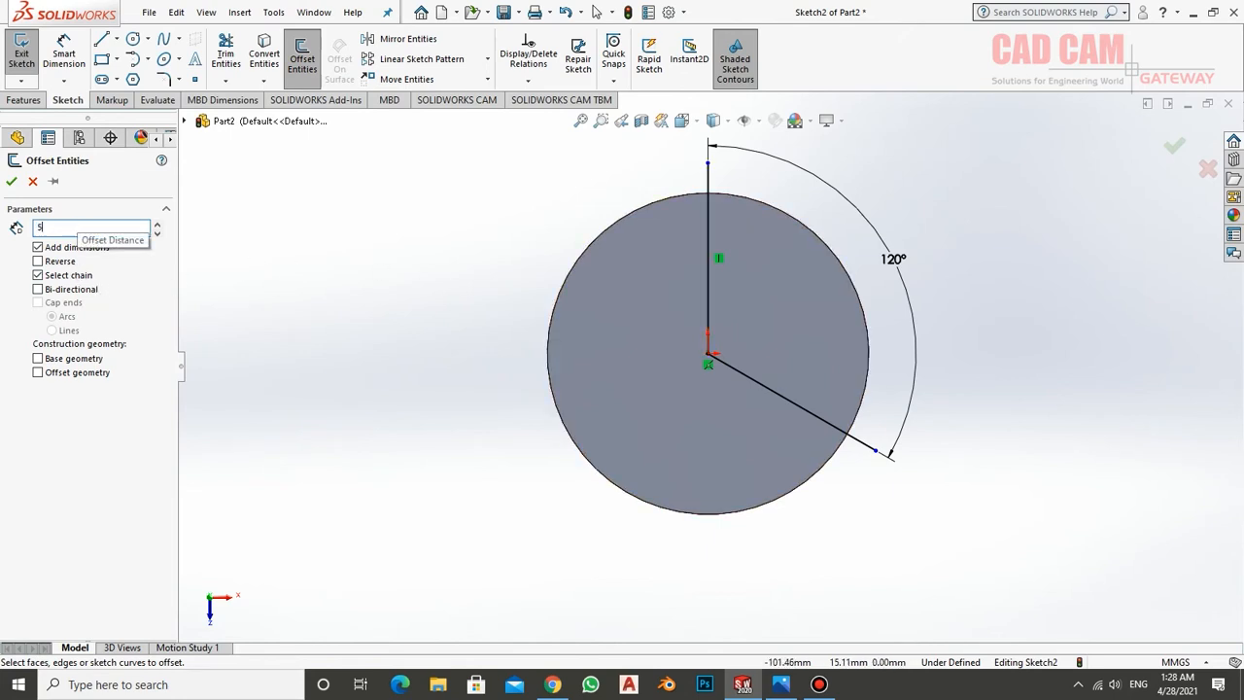
click(706, 252)
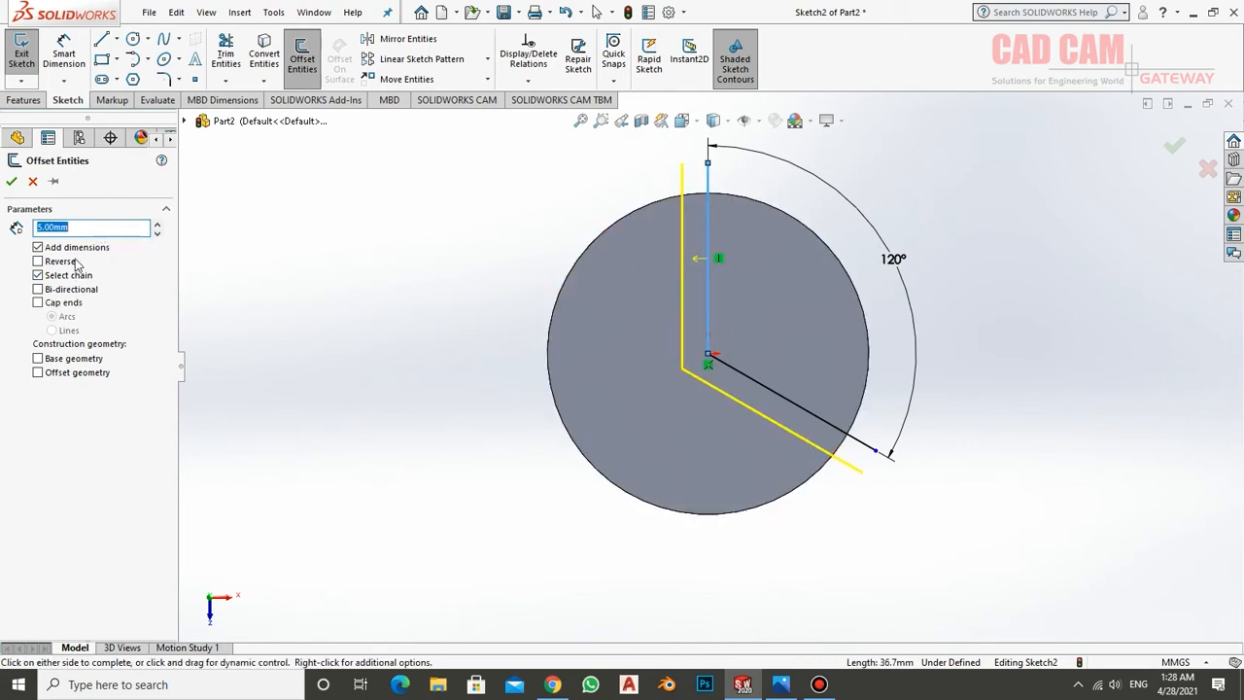
click(38, 262)
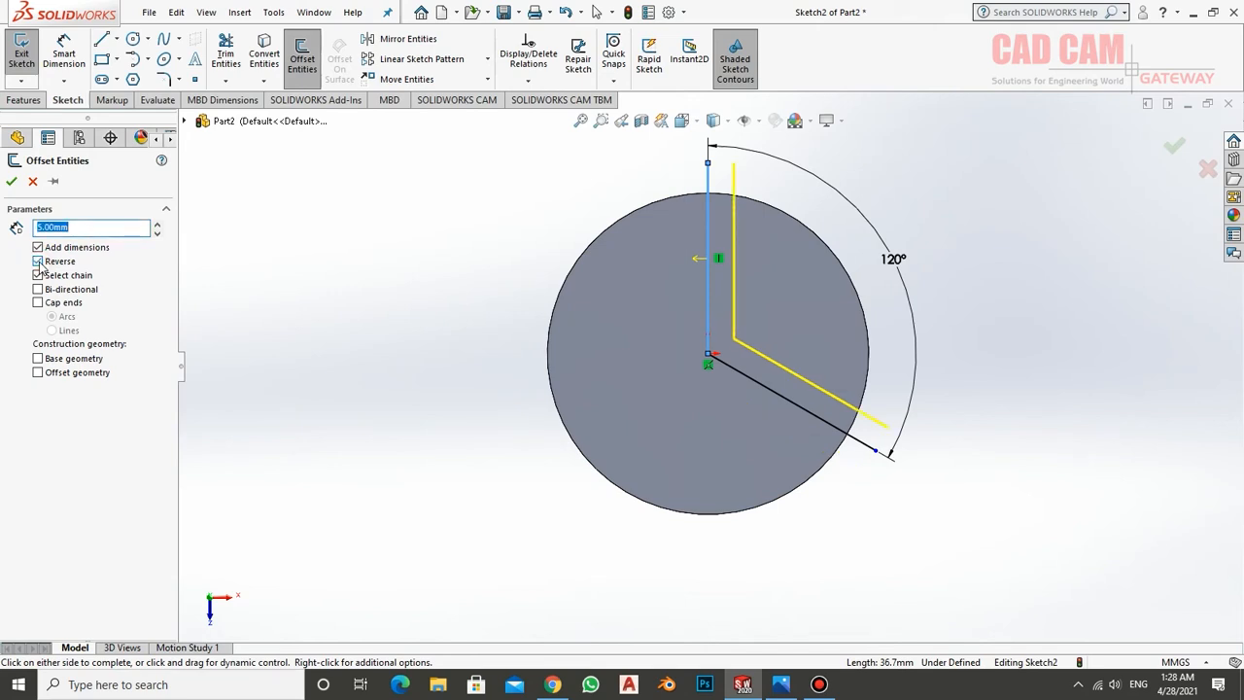
click(13, 183)
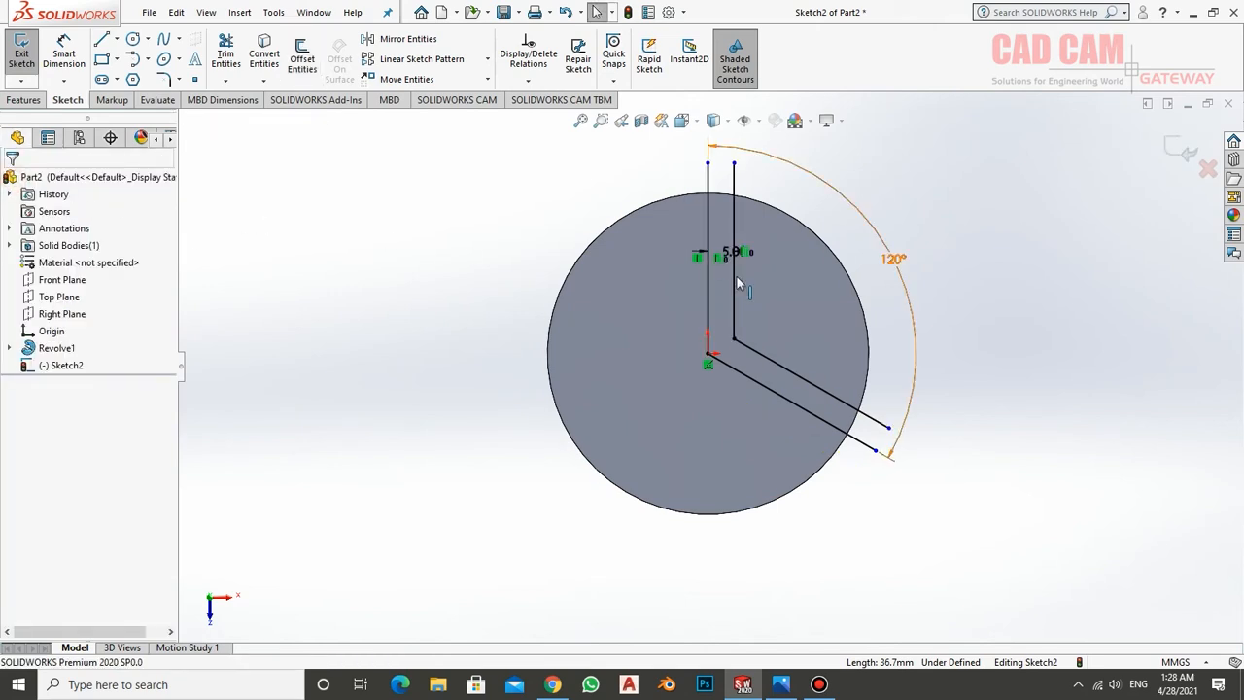
Check the wall widths in the drawing and offset the inner V-shaped chain a further 5 mm inwards, with the direction reversed
click(795, 688)
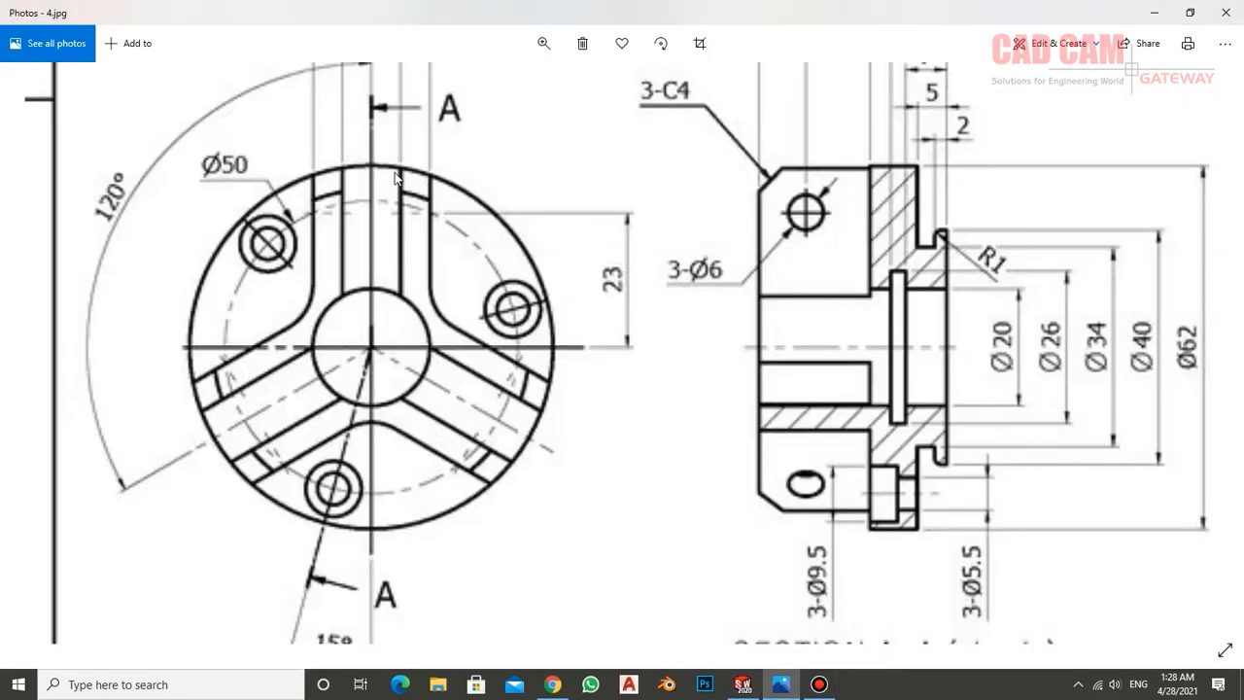
scroll(394, 219, up, 2)
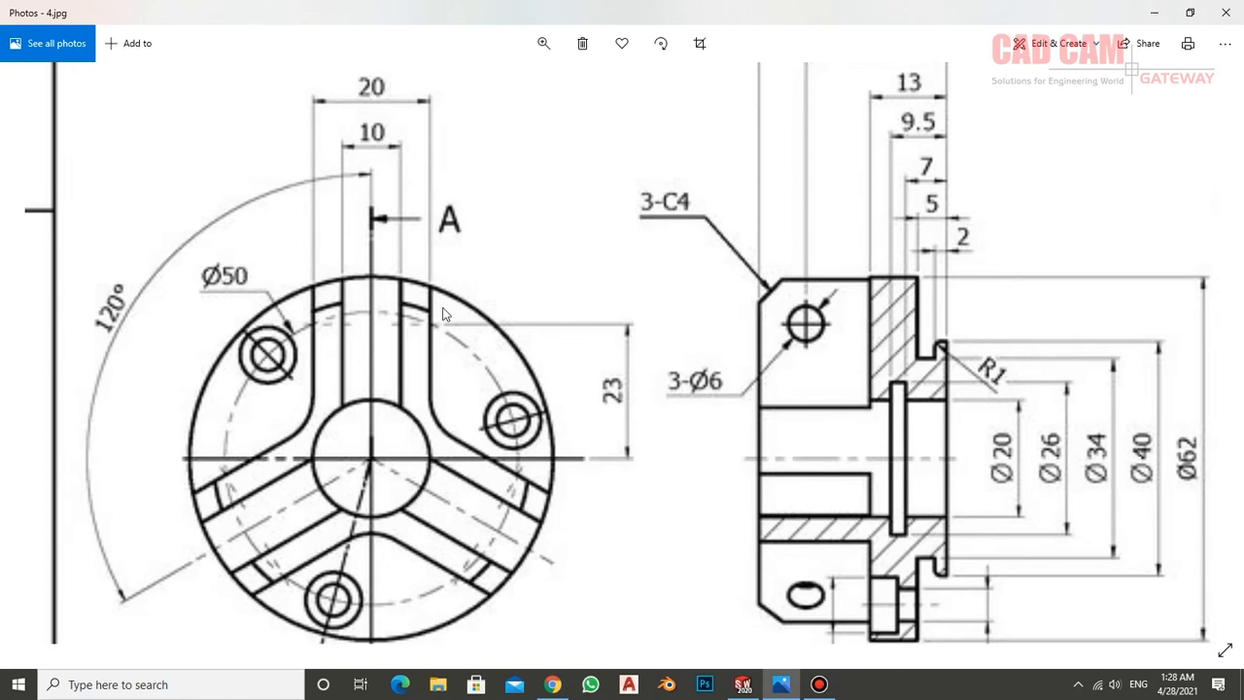
click(743, 685)
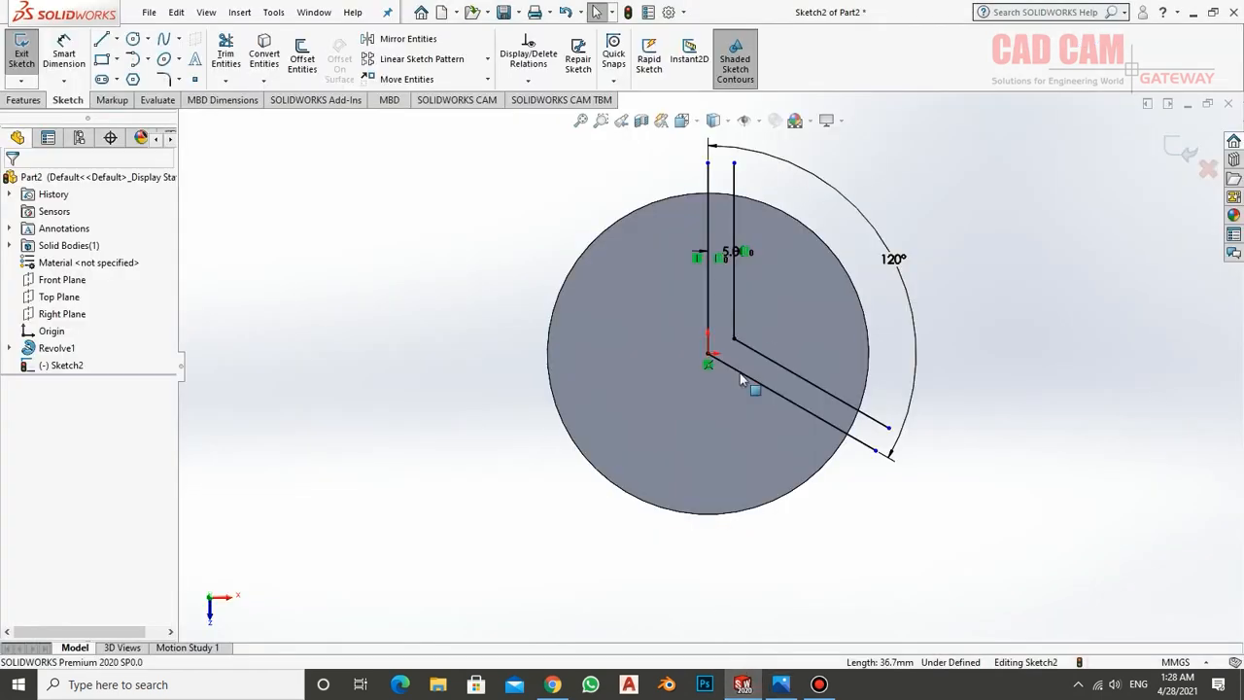
click(734, 208)
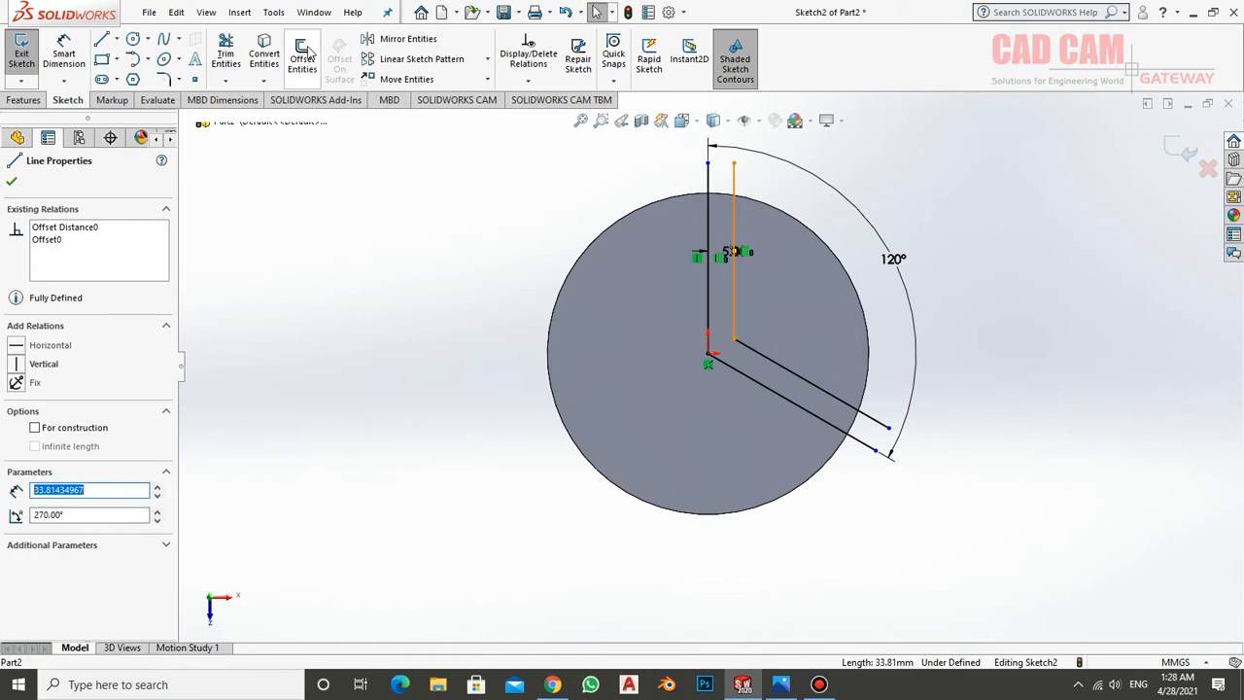
click(307, 53)
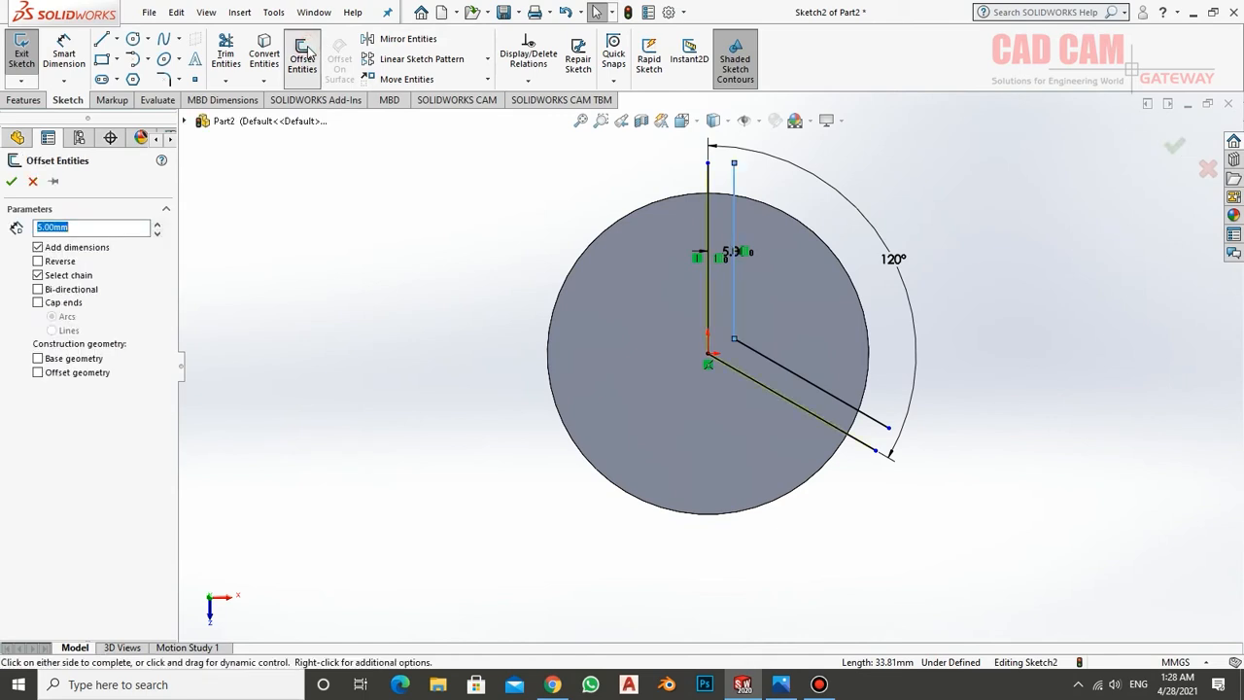
click(38, 261)
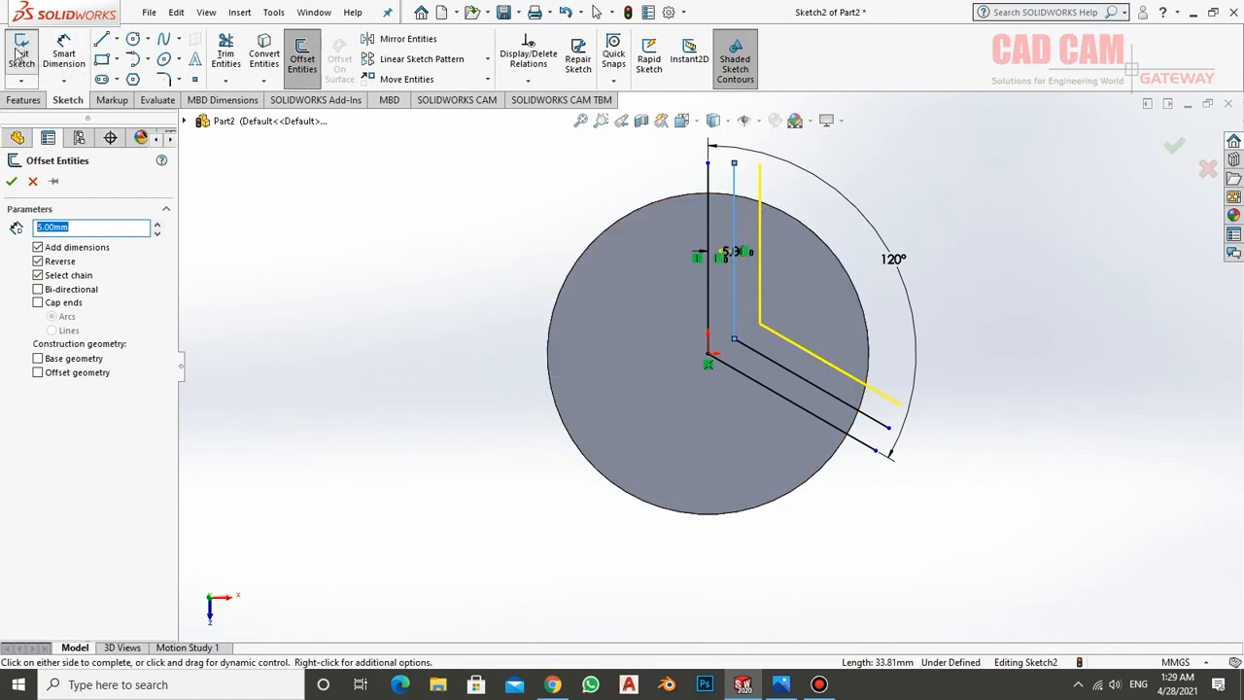
click(11, 182)
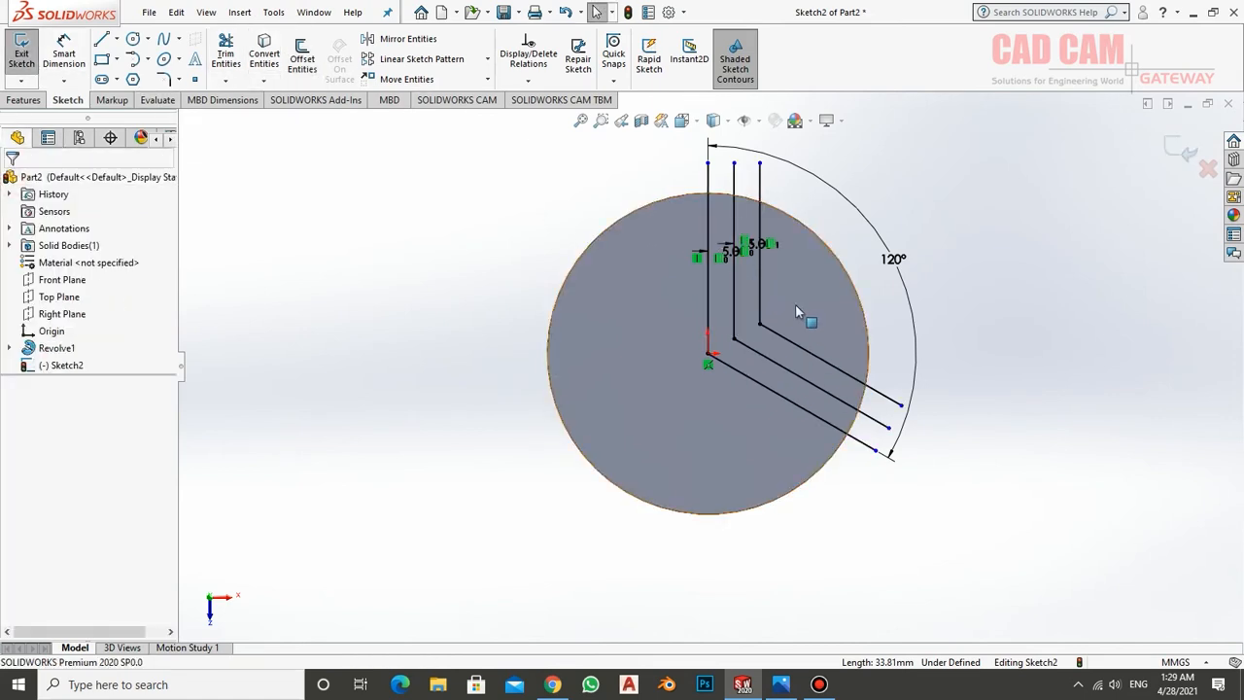
Convert the two original lines meeting at the disc's centre to construction geometry
click(708, 277)
ctrl+click(752, 379)
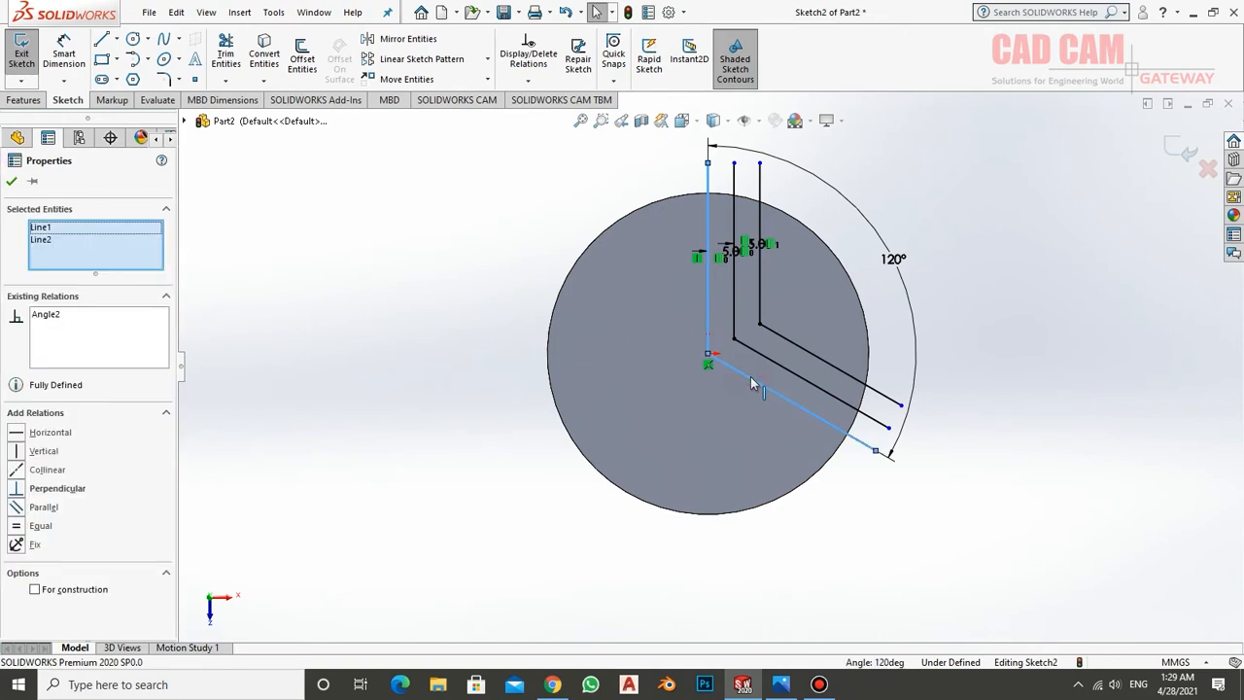
right_click(708, 309)
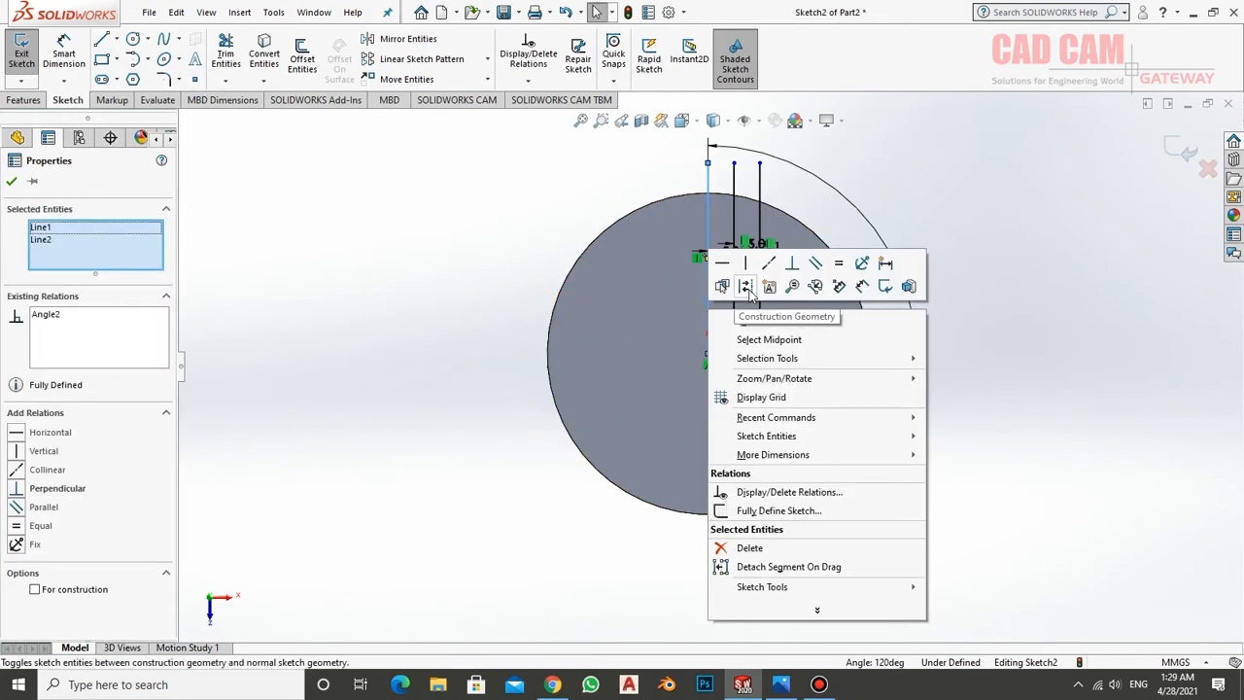
click(746, 285)
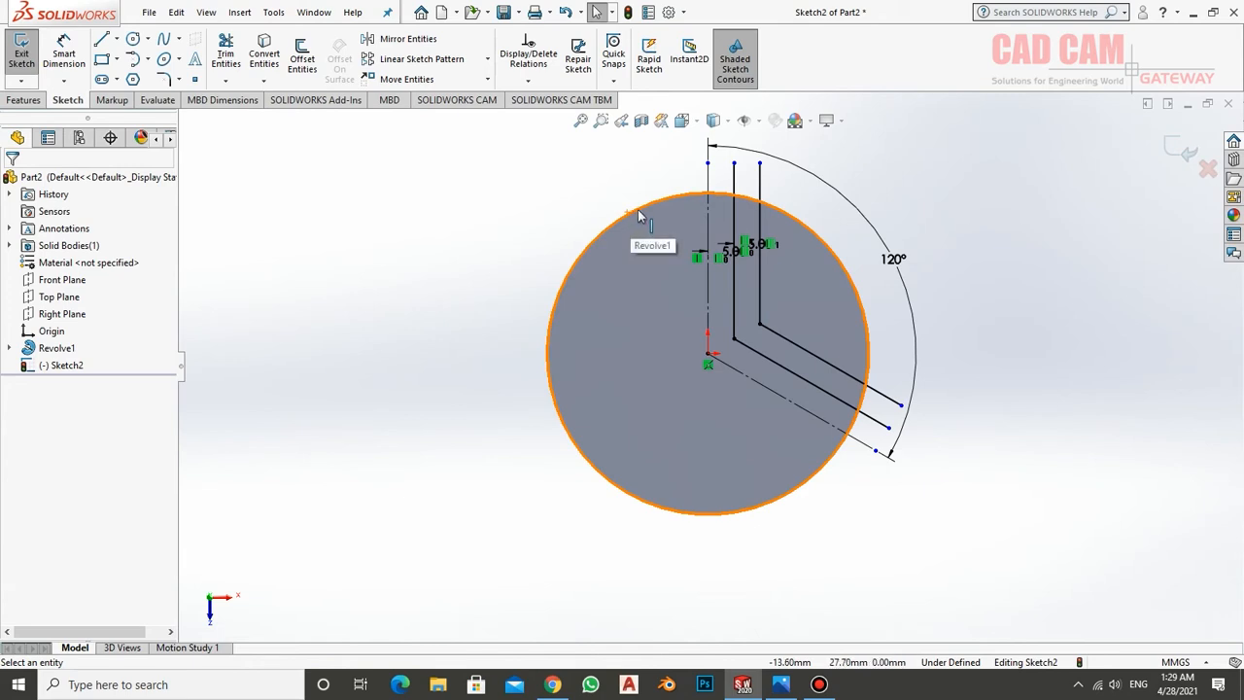
Convert the disc's circular outer edge into a sketch entity
click(269, 46)
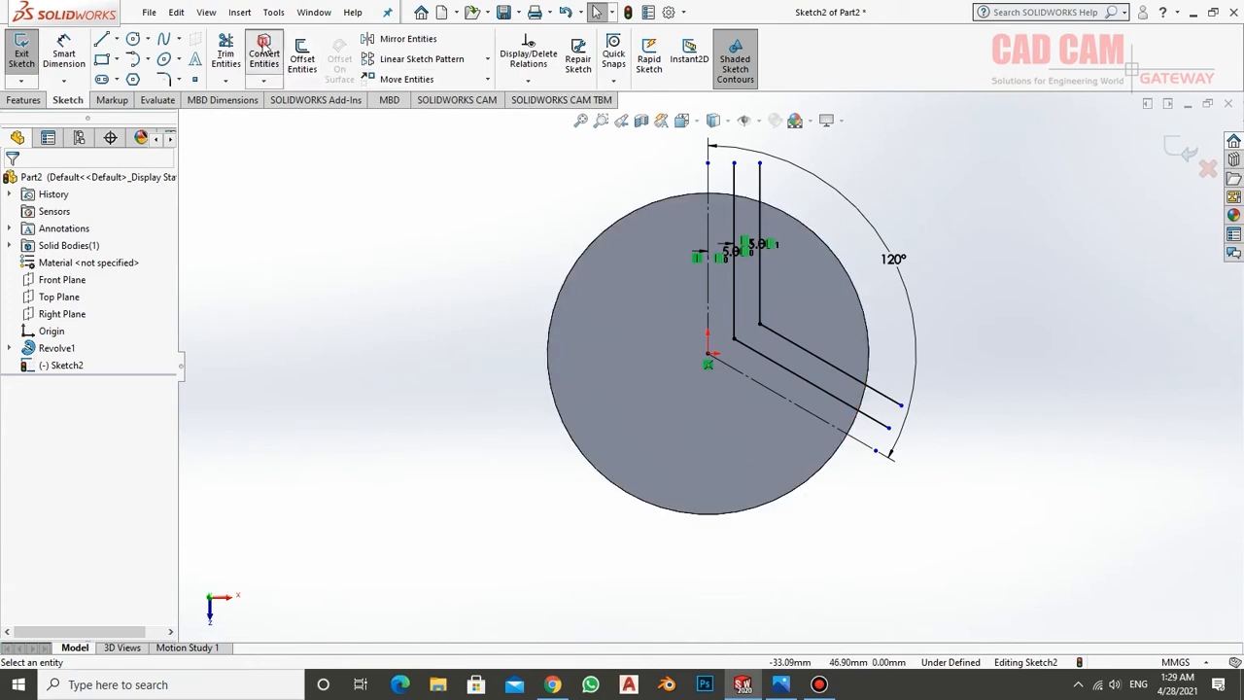
click(656, 201)
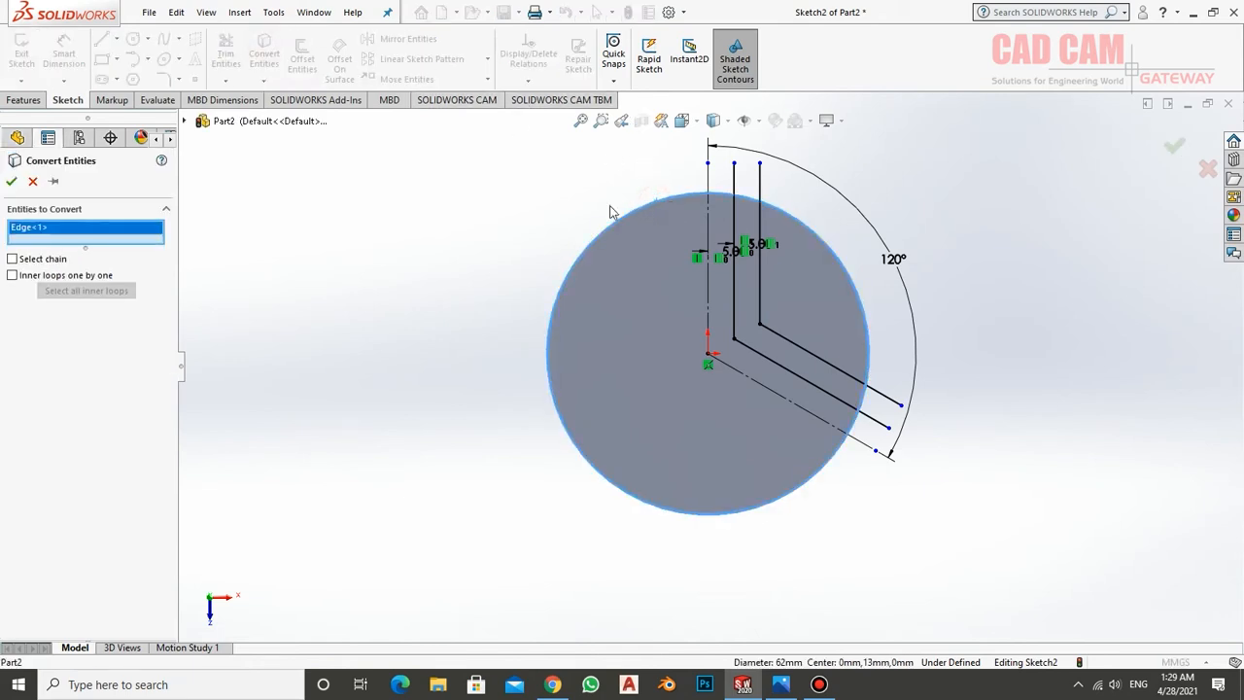
click(13, 182)
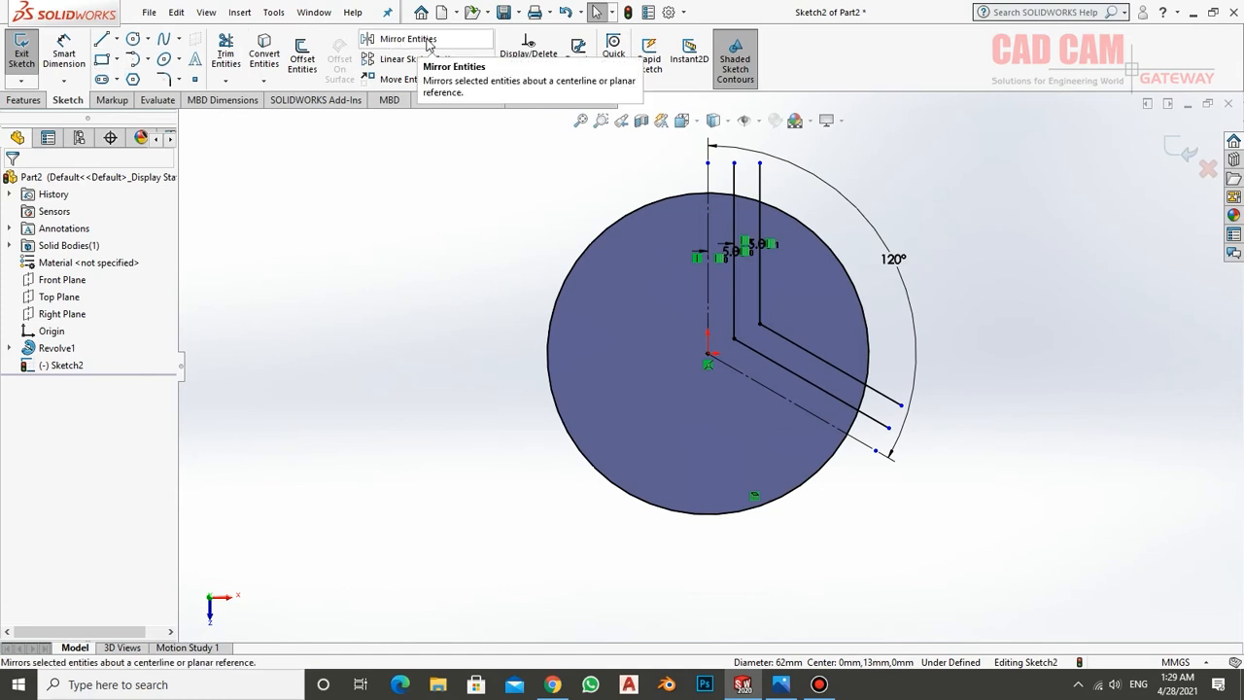
Trim the line ends outside the circle and the unneeded circle arcs to leave one closed V-shaped wall profile
click(227, 55)
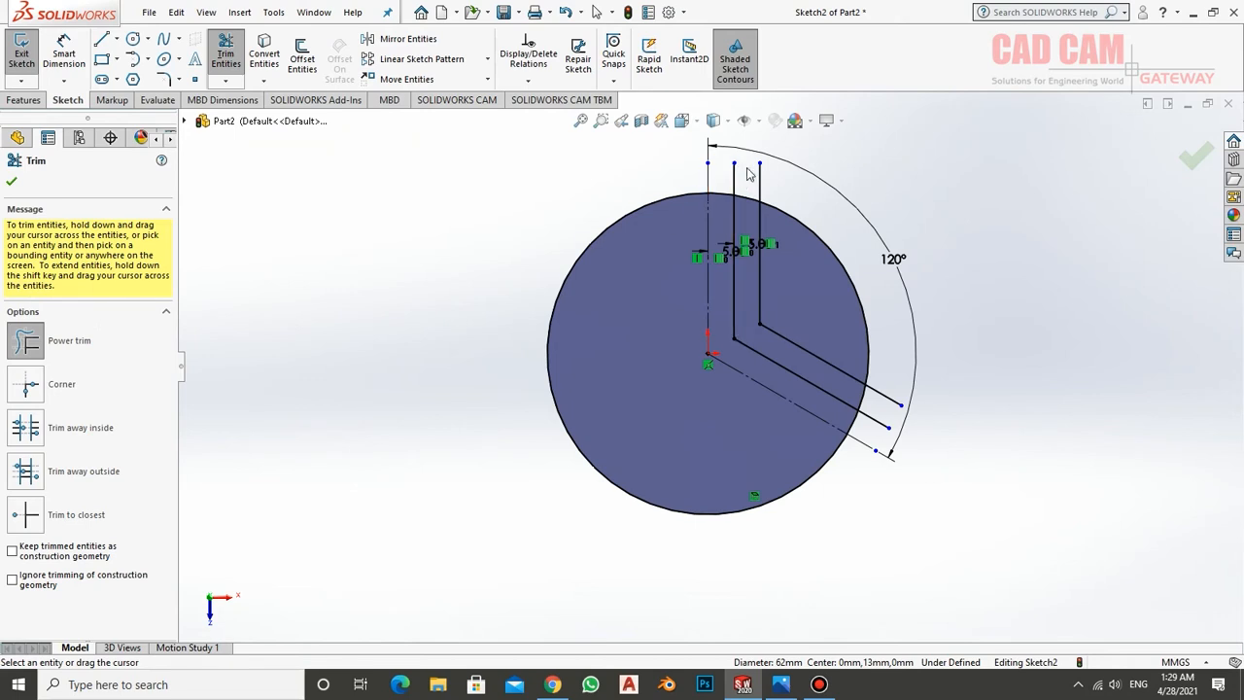
drag(774, 185, 731, 185)
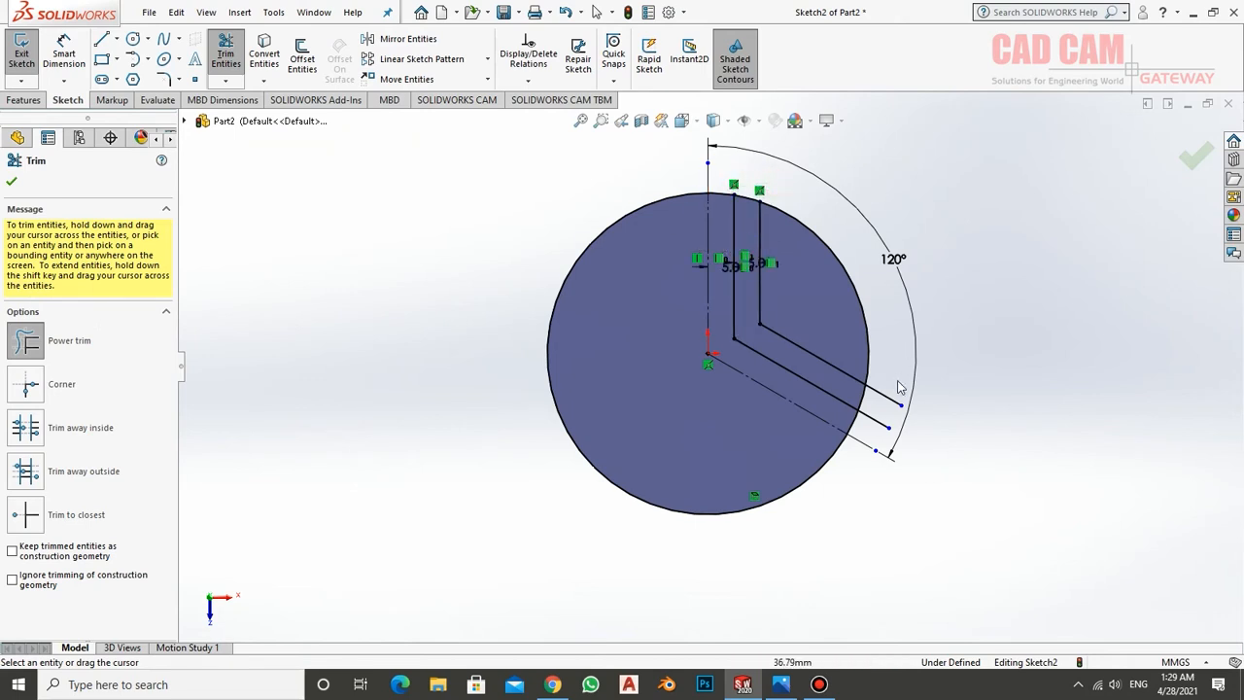
mouse_move(900, 377)
mouse_down()
mouse_move(873, 434)
mouse_move(850, 428)
mouse_up()
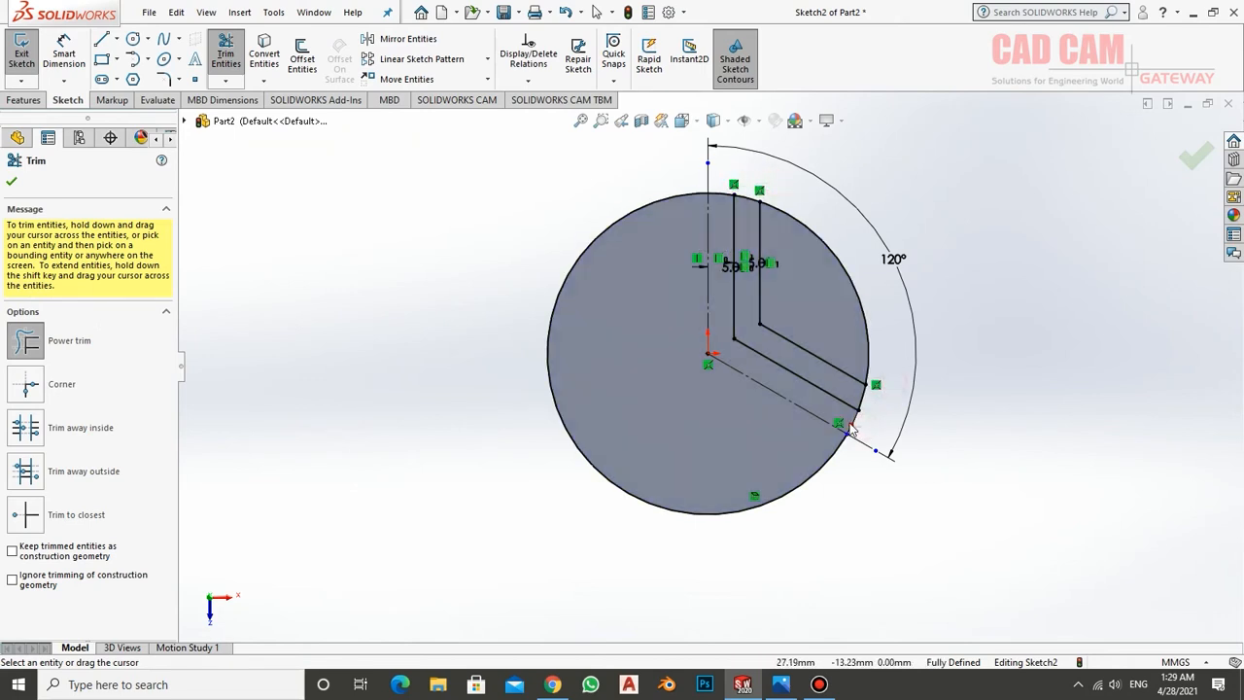
drag(895, 382, 852, 344)
mouse_move(845, 296)
mouse_down()
mouse_move(729, 180)
mouse_move(680, 186)
mouse_move(674, 207)
mouse_up()
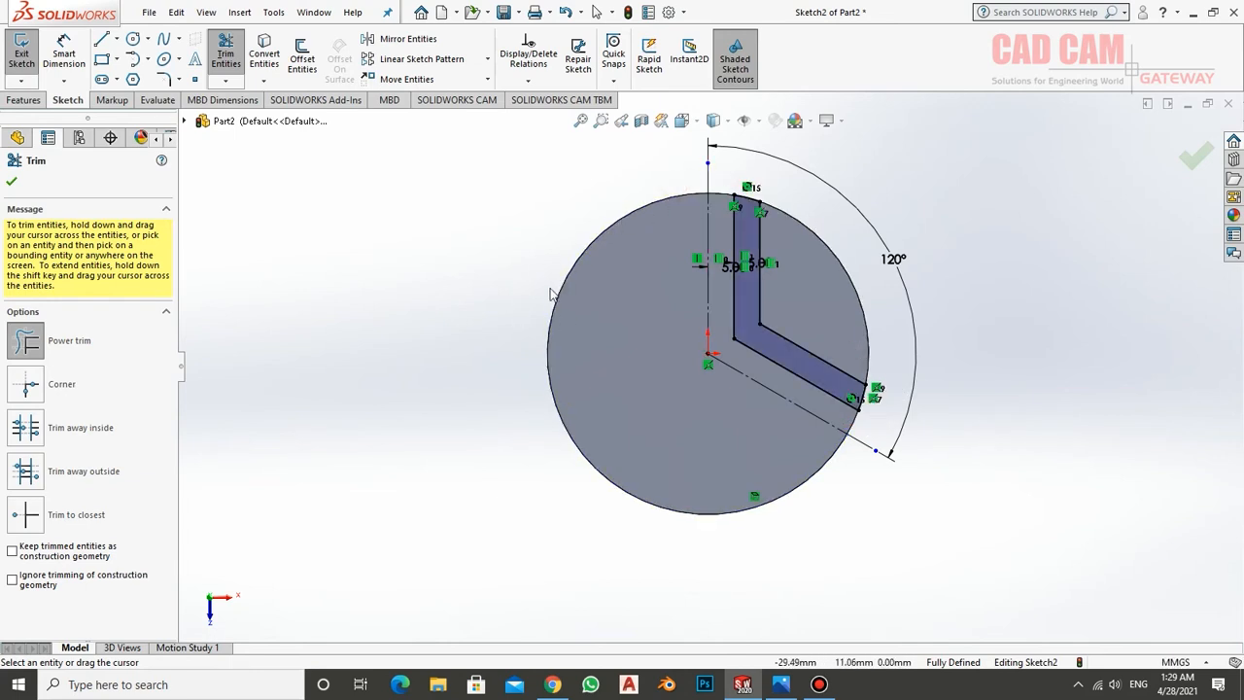
right_click(524, 234)
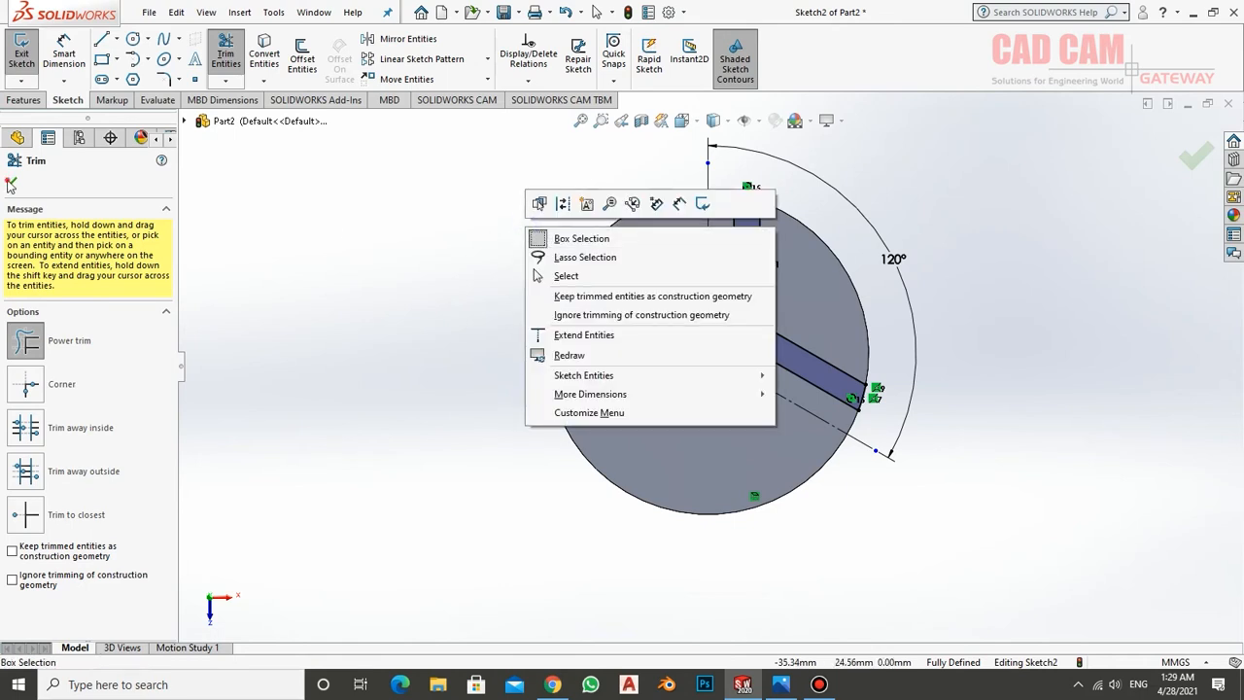
click(565, 275)
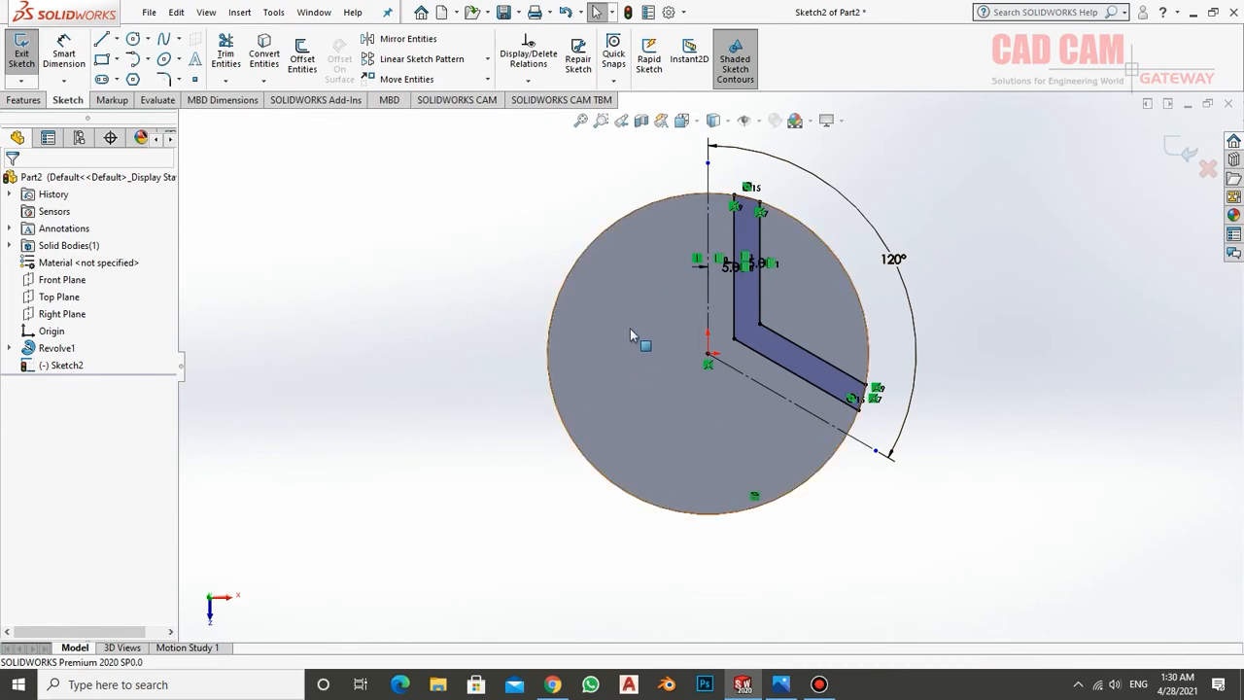
Check the wall height in the drawing in Photos and extrude the V-shaped profile 19 mm upwards from the disc's face
mouse_move(630, 329)
middle_down()
mouse_move(597, 181)
mouse_move(619, 200)
mouse_move(625, 180)
mouse_move(636, 203)
middle_up()
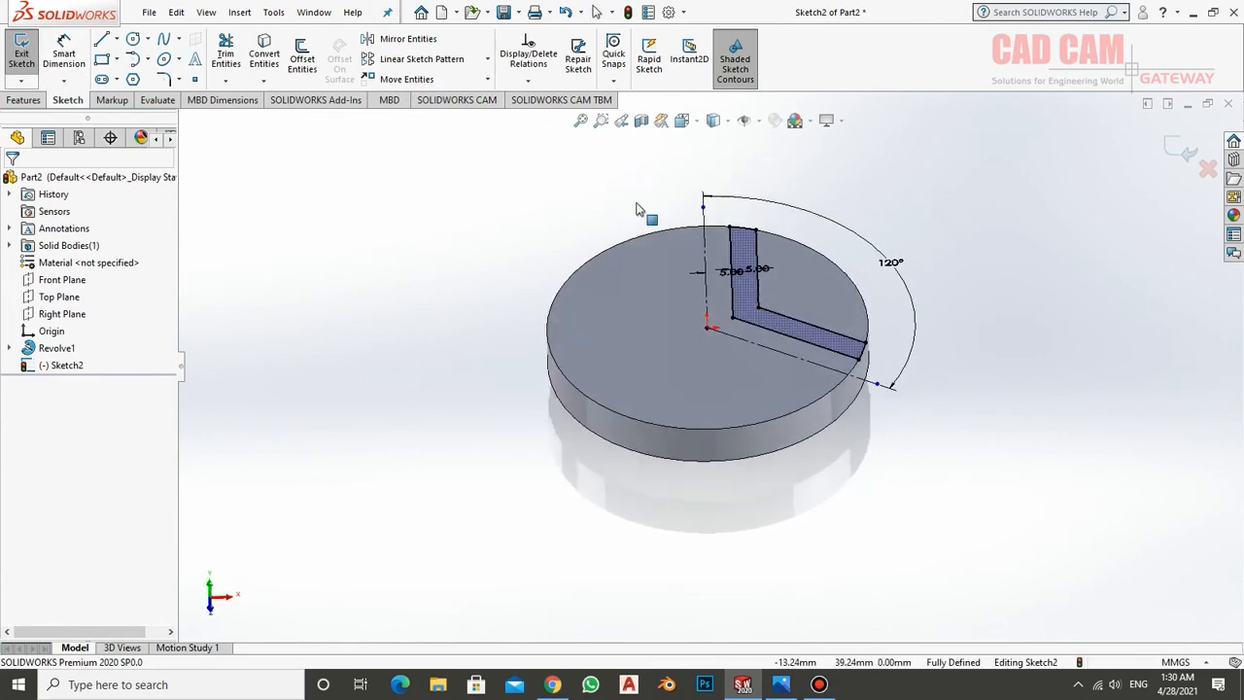
scroll(765, 229, down, 2)
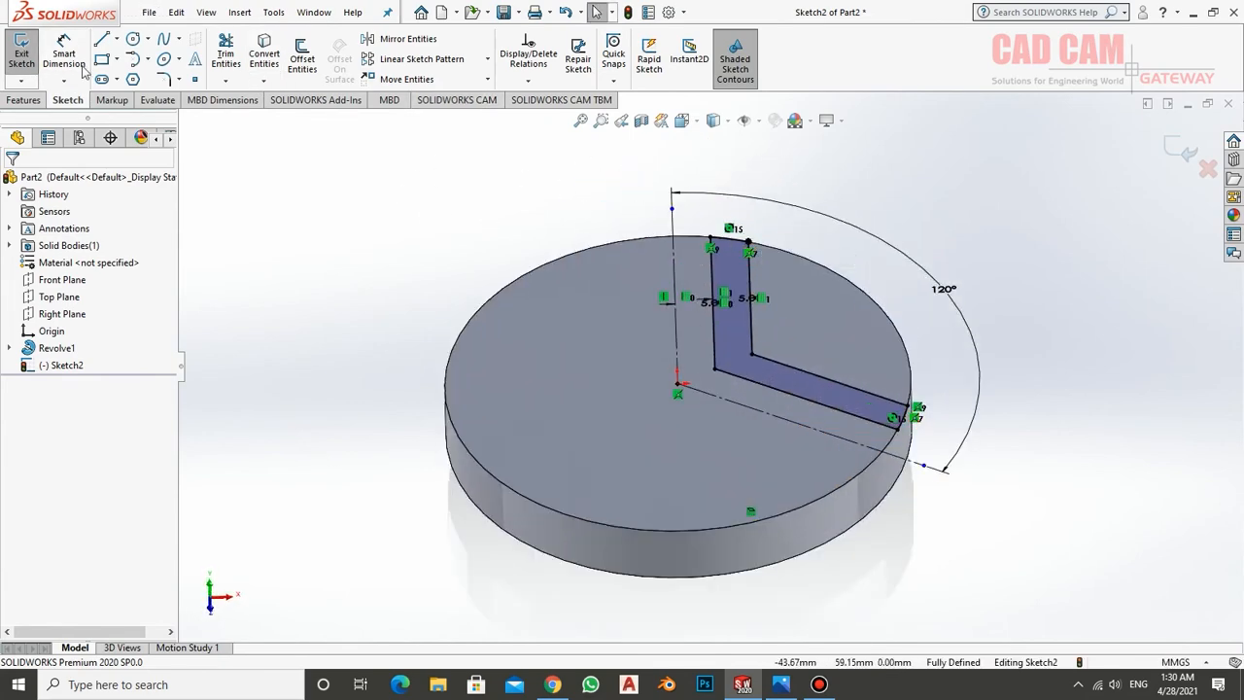
click(19, 60)
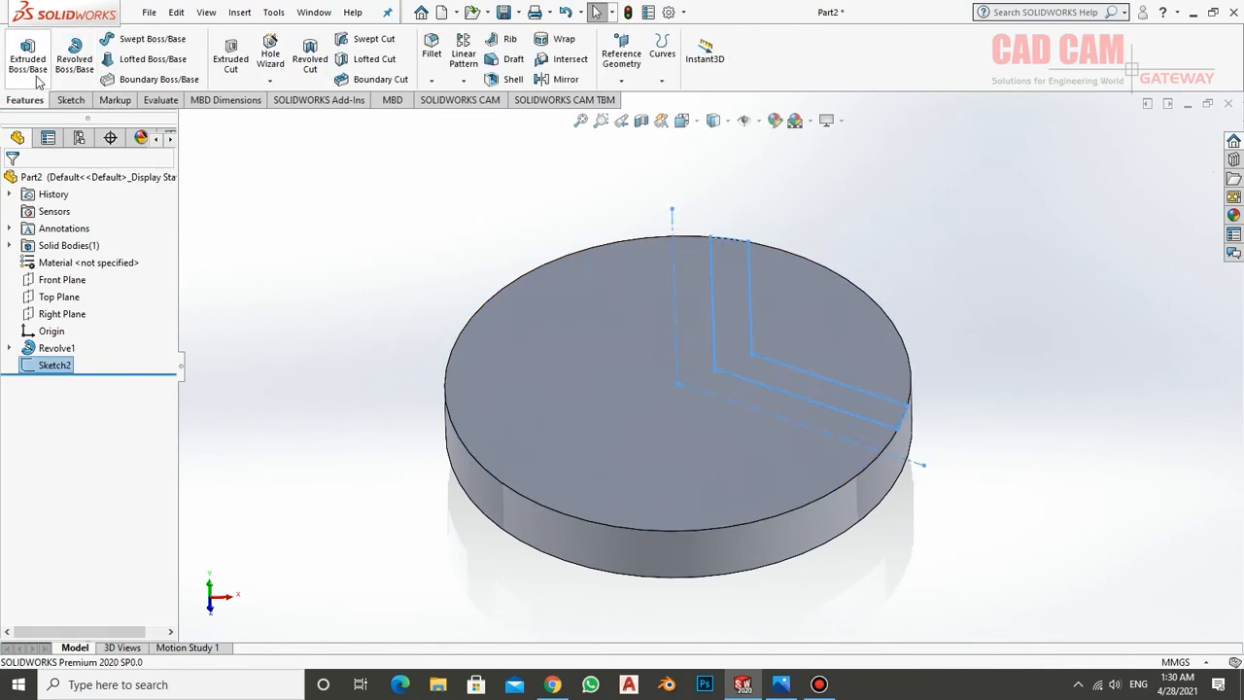
click(28, 58)
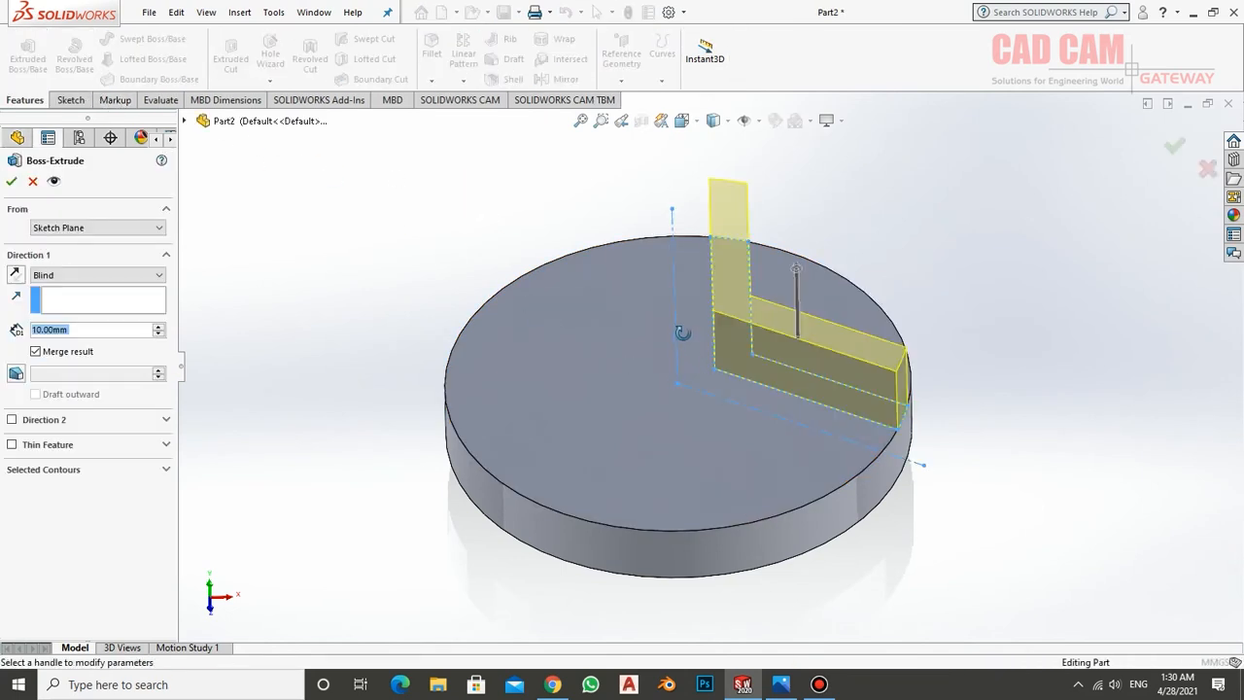
mouse_move(680, 330)
middle_down()
mouse_move(571, 293)
mouse_move(662, 411)
middle_up()
click(781, 684)
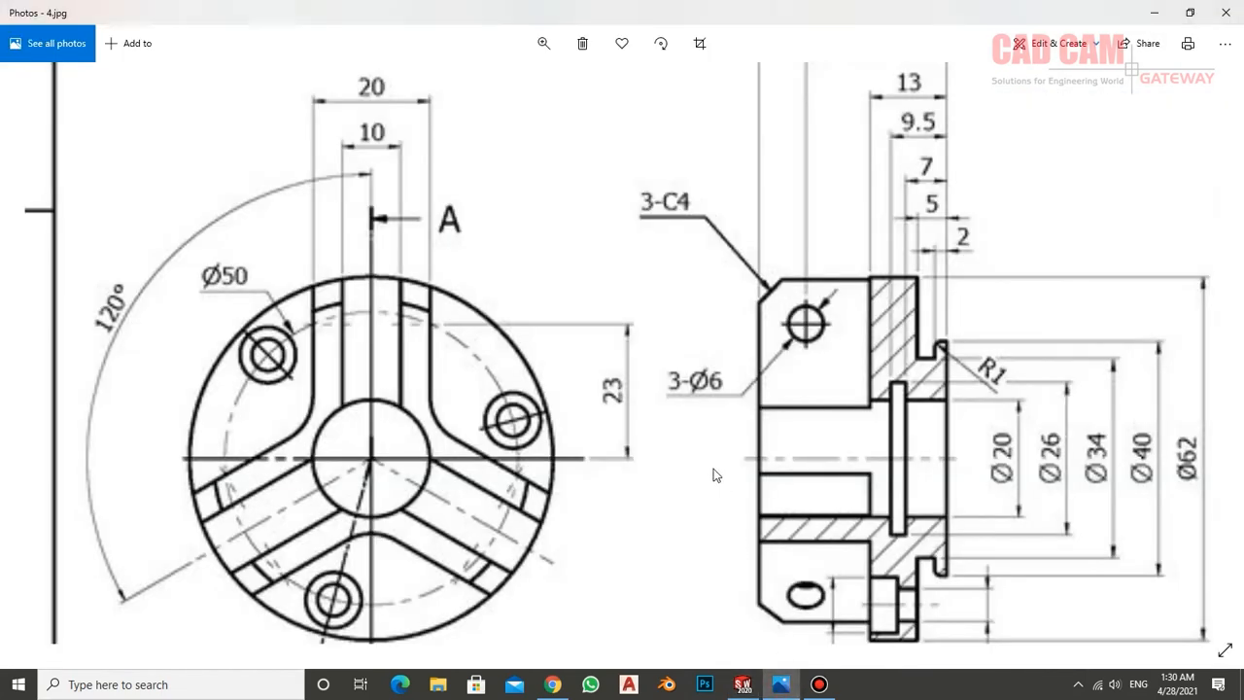
drag(846, 323, 833, 459)
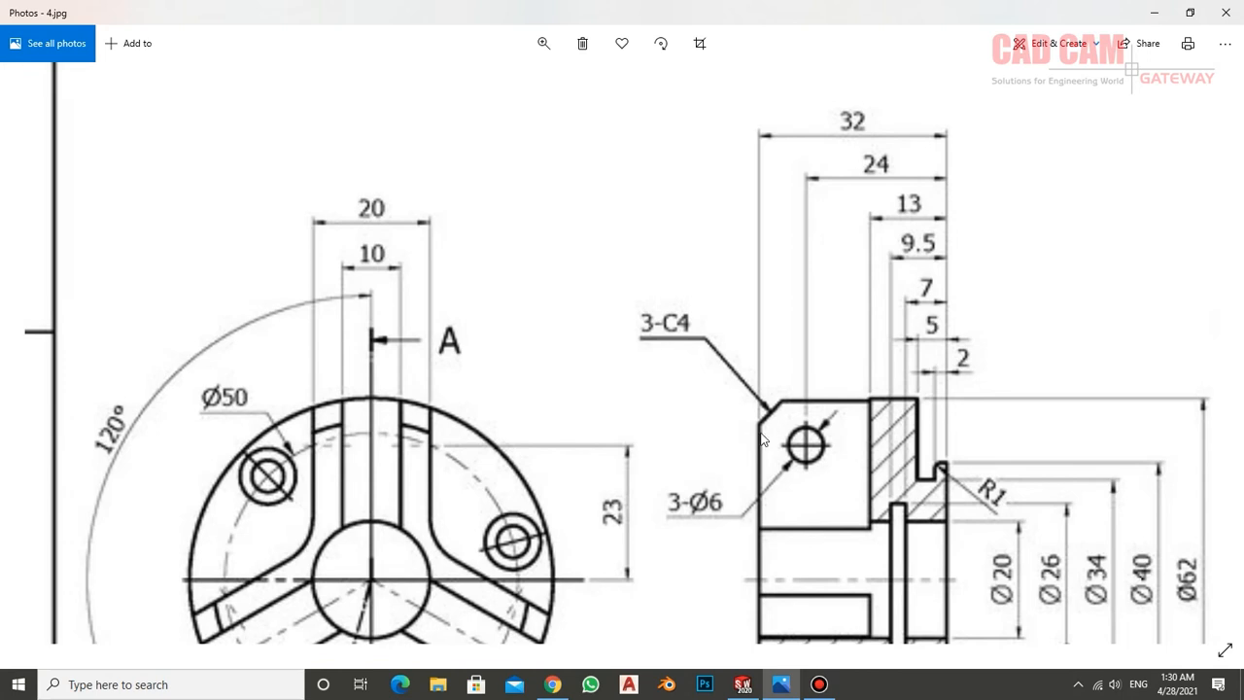
click(742, 684)
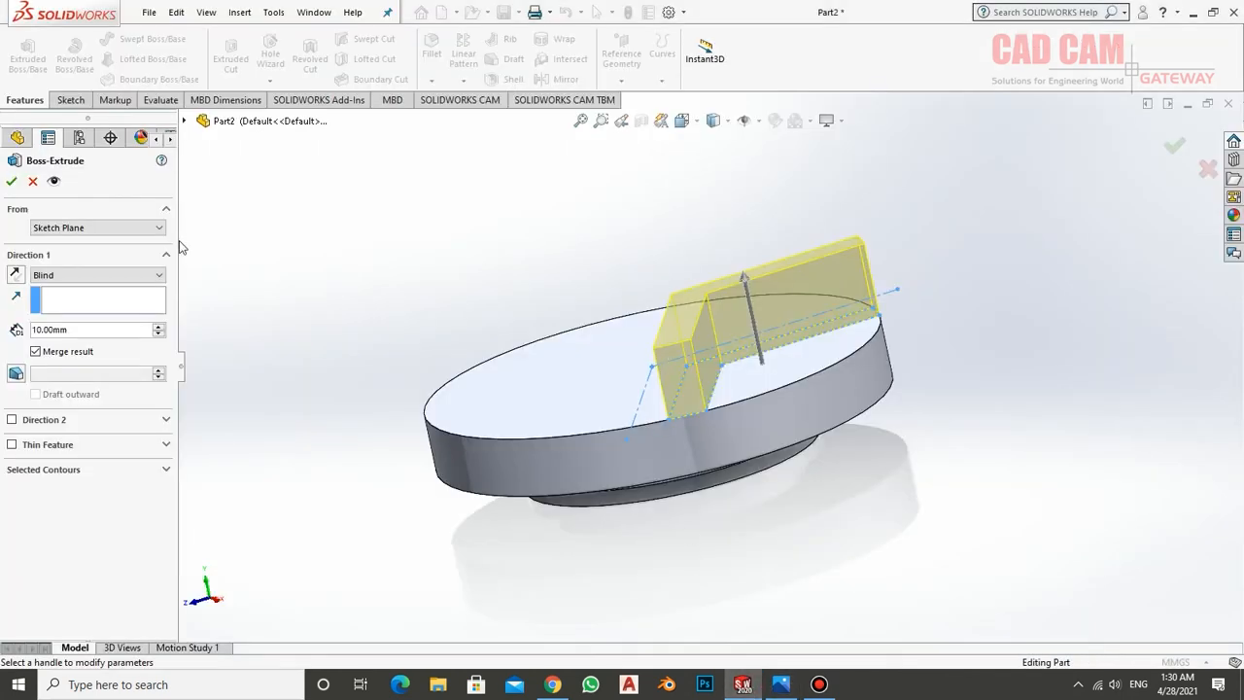
click(89, 331)
drag(89, 331, 2, 332)
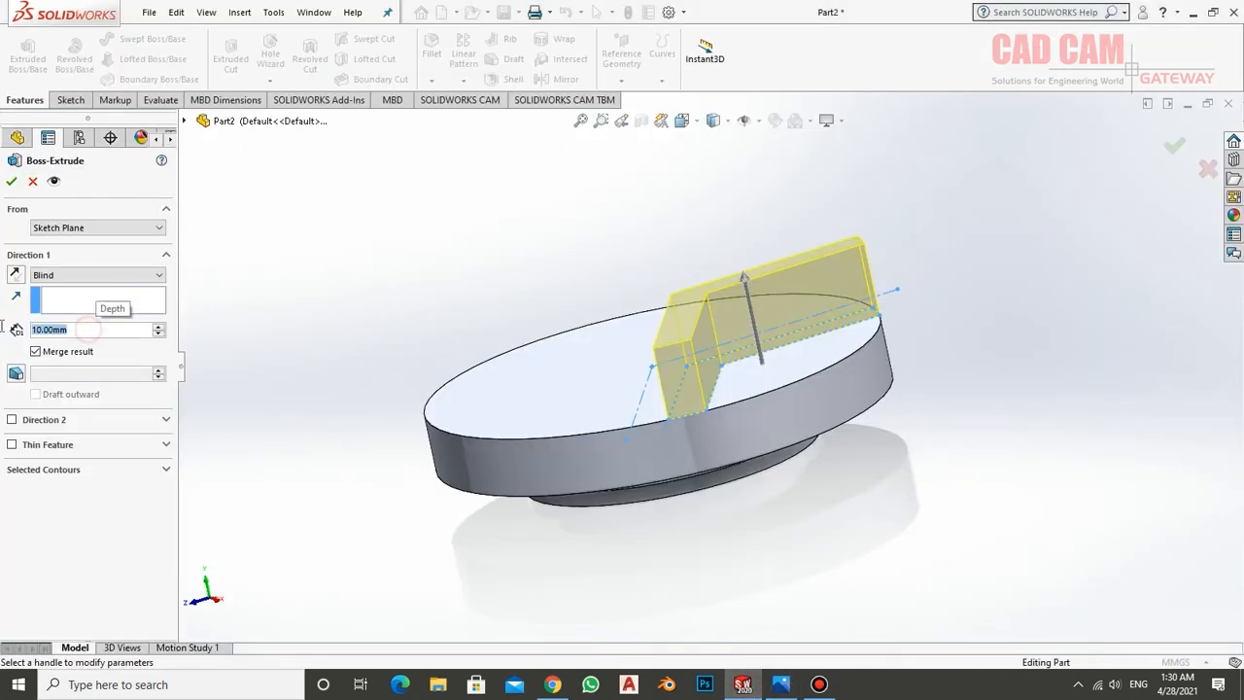
text(19)
key(Return)
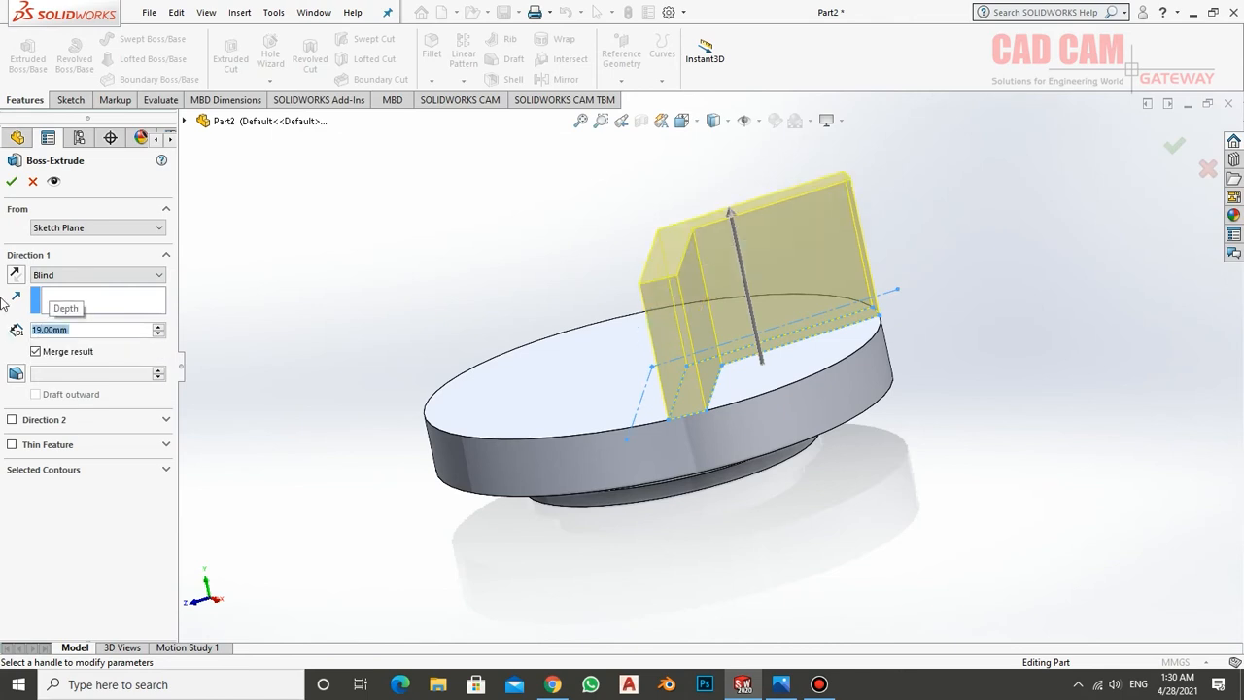
click(12, 181)
Create a circular pattern of the V-shaped wall around the disc's cylindrical face with 3 equally spaced instances over 360 degrees
middle_drag(583, 353, 777, 637)
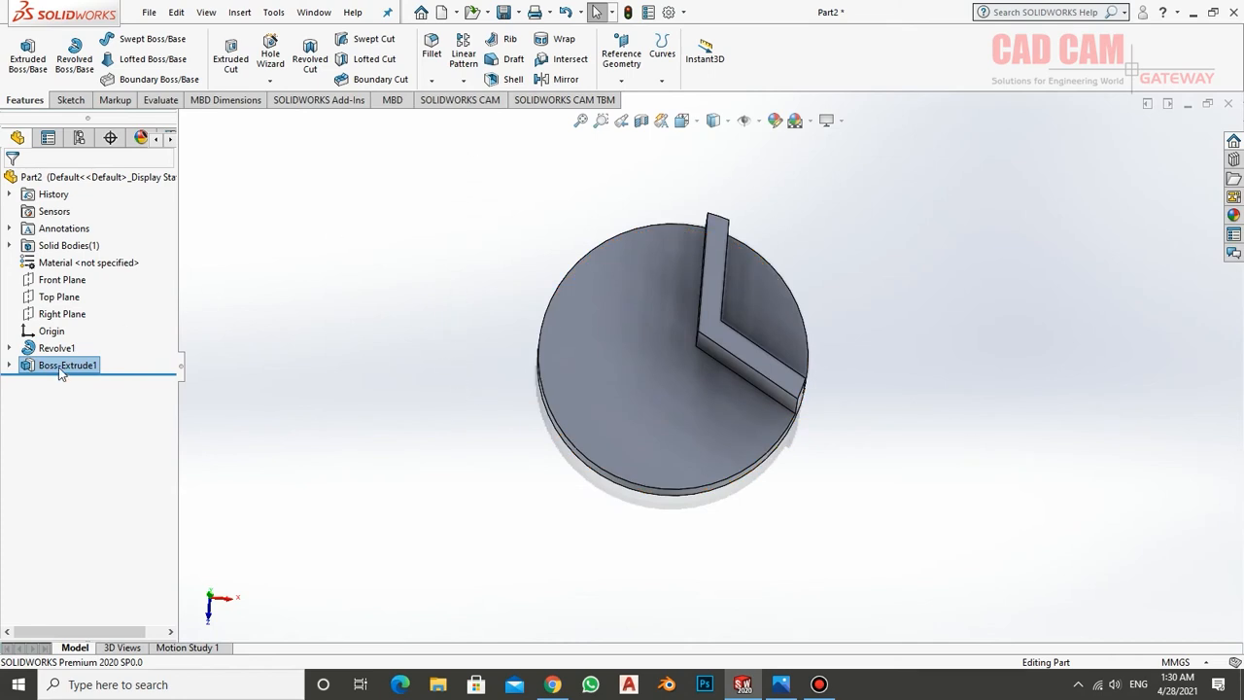
click(465, 81)
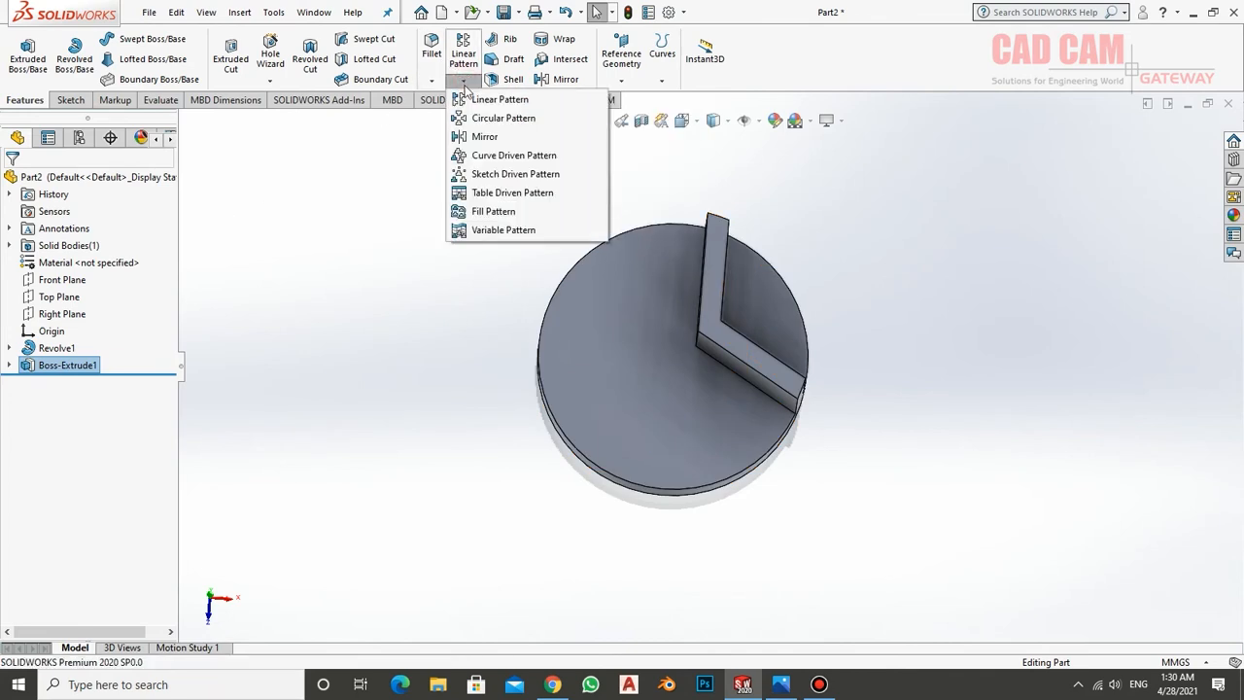
click(502, 119)
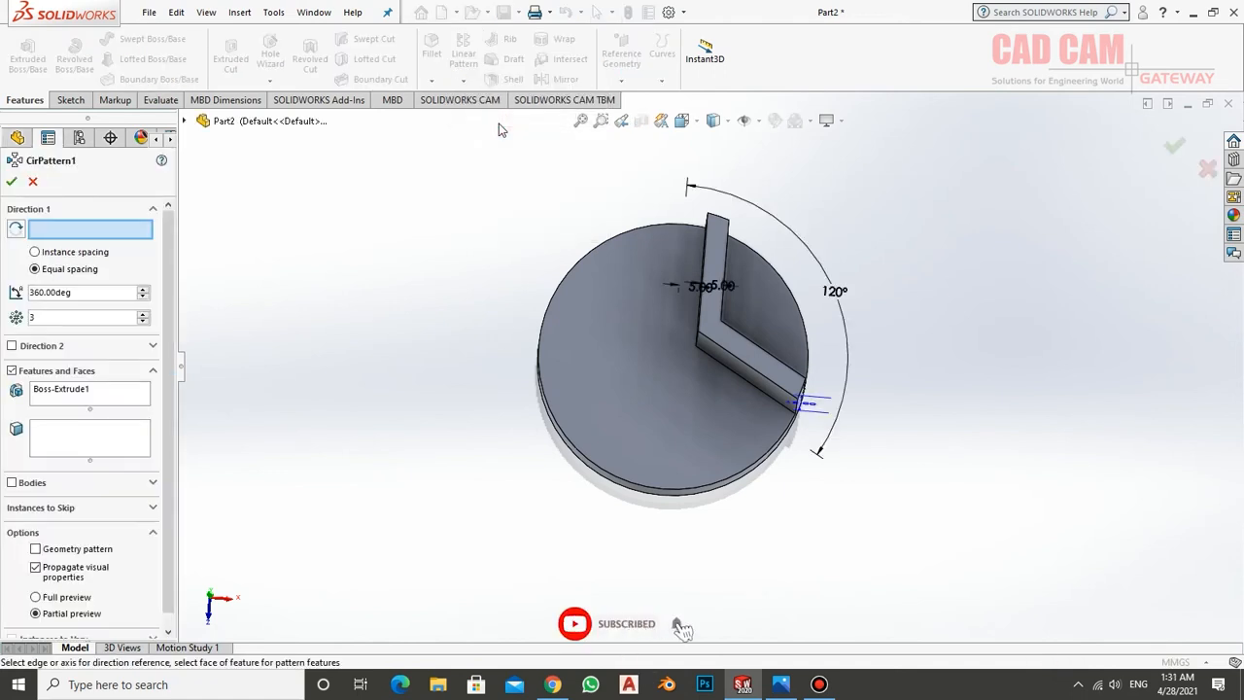
middle_drag(625, 389, 616, 253)
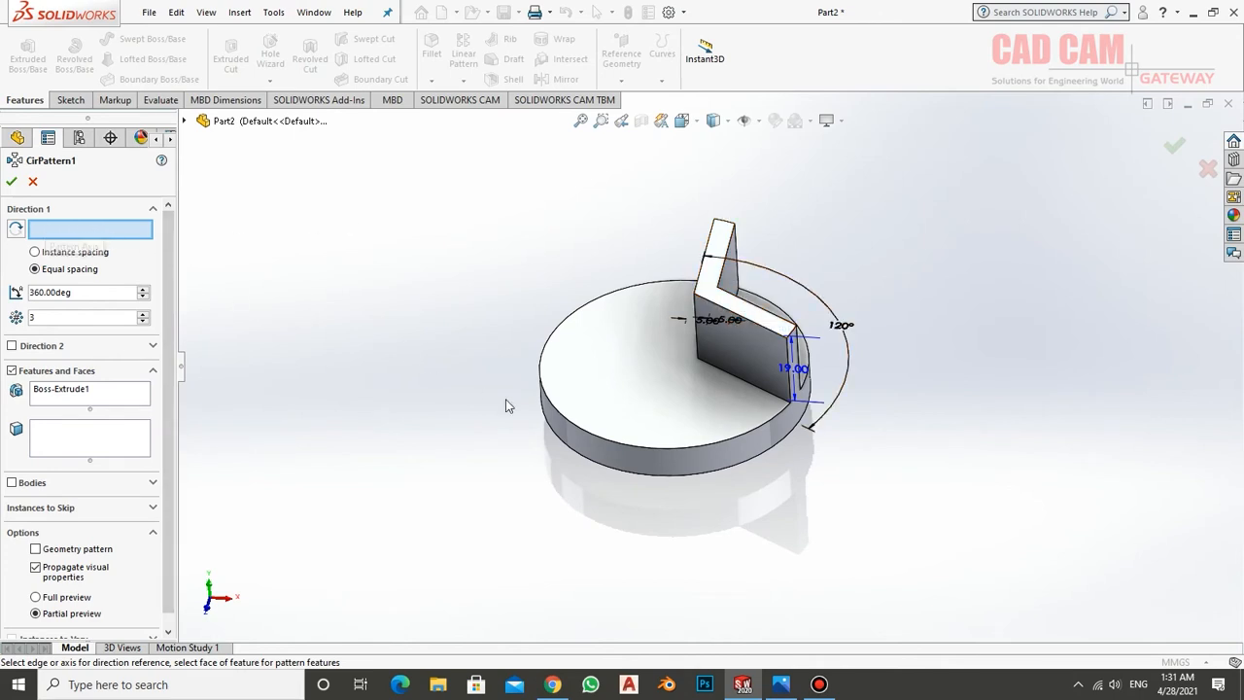
click(621, 452)
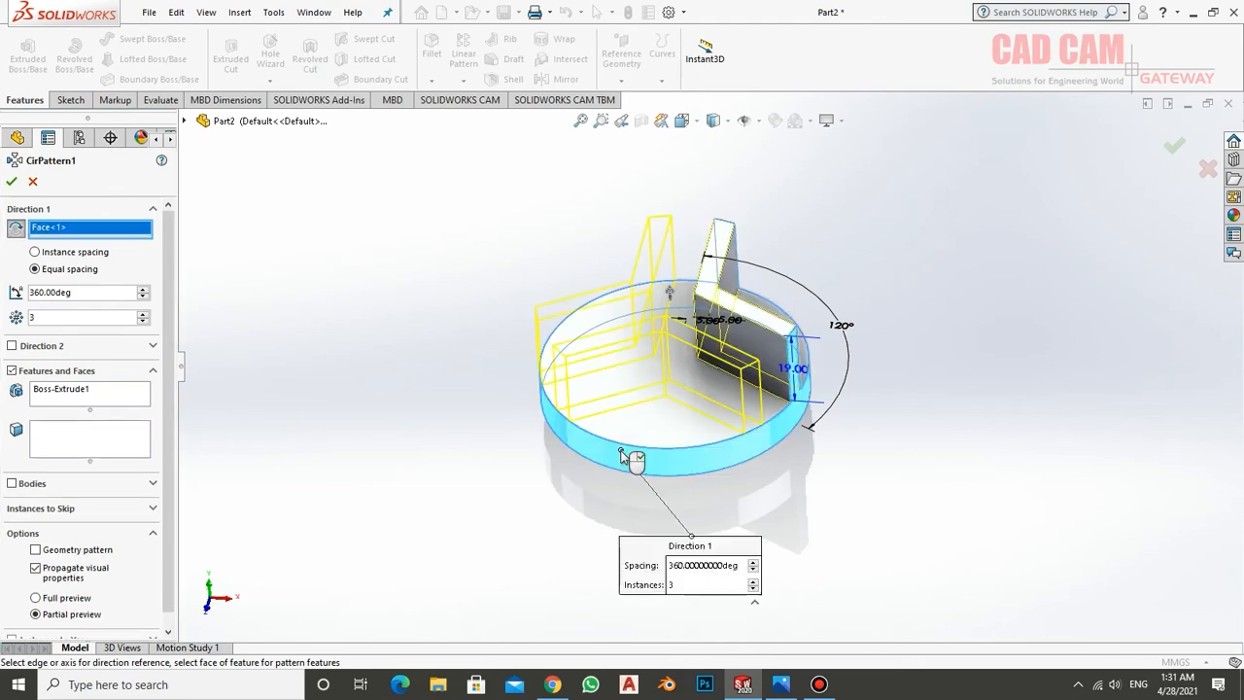
middle_drag(634, 457, 715, 506)
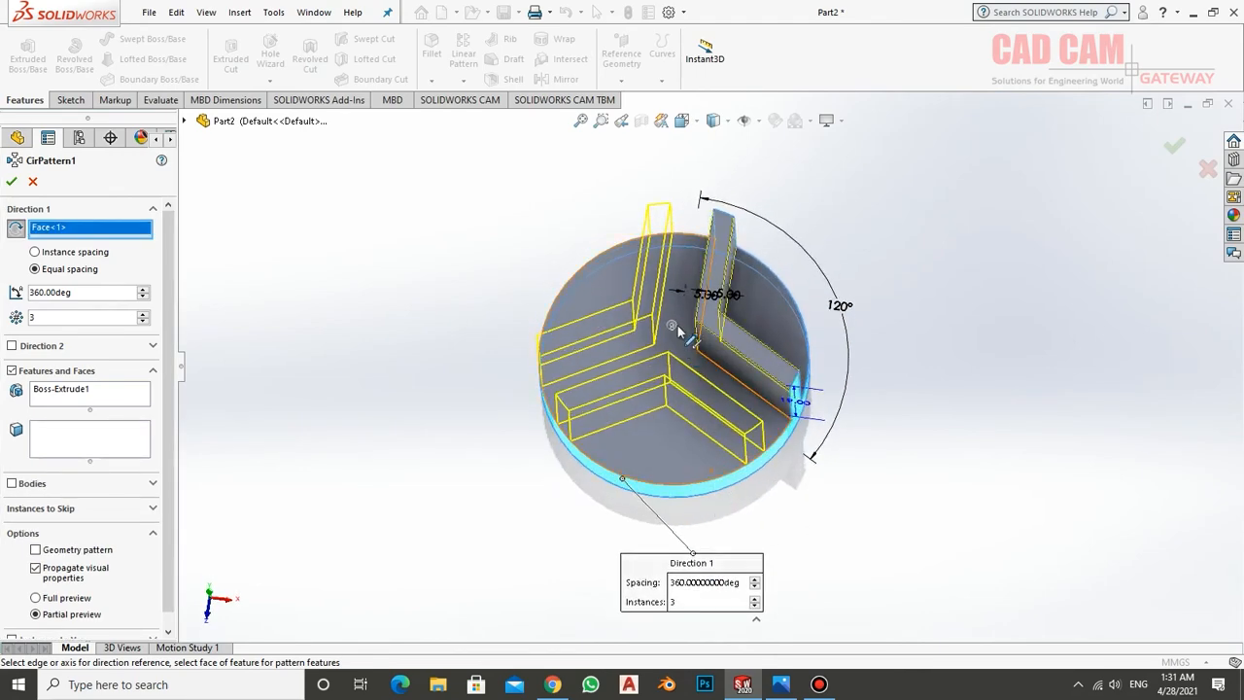
middle_drag(666, 400, 654, 430)
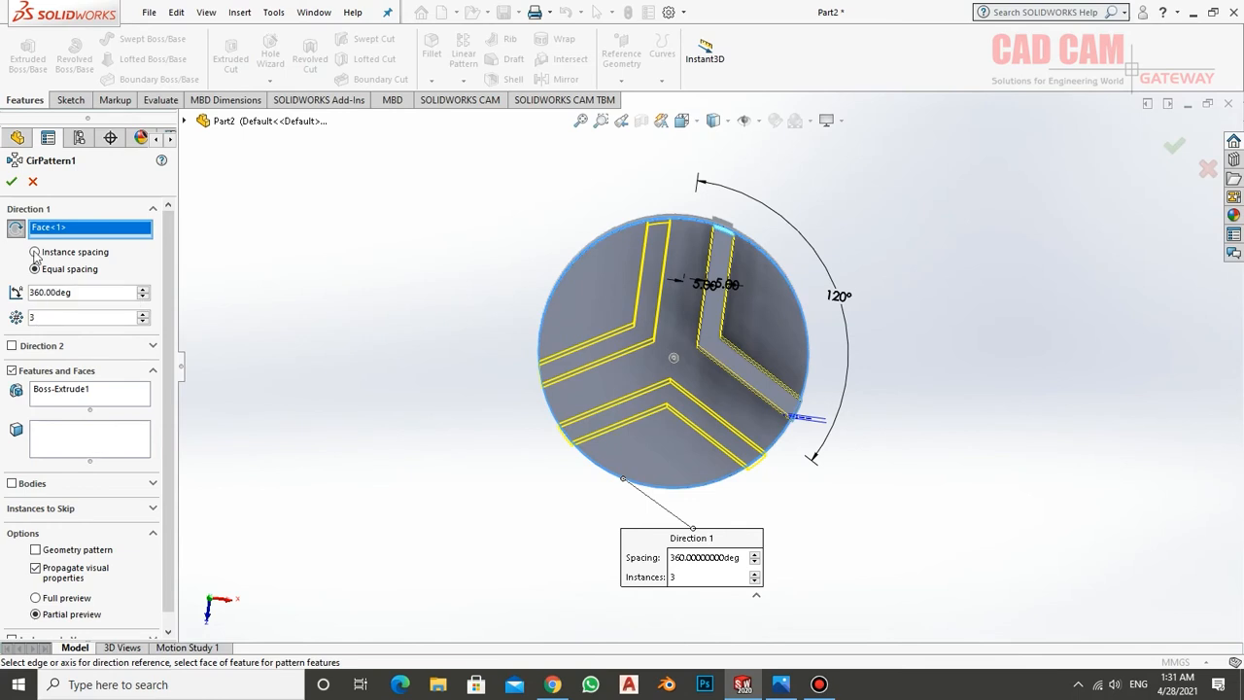
click(11, 181)
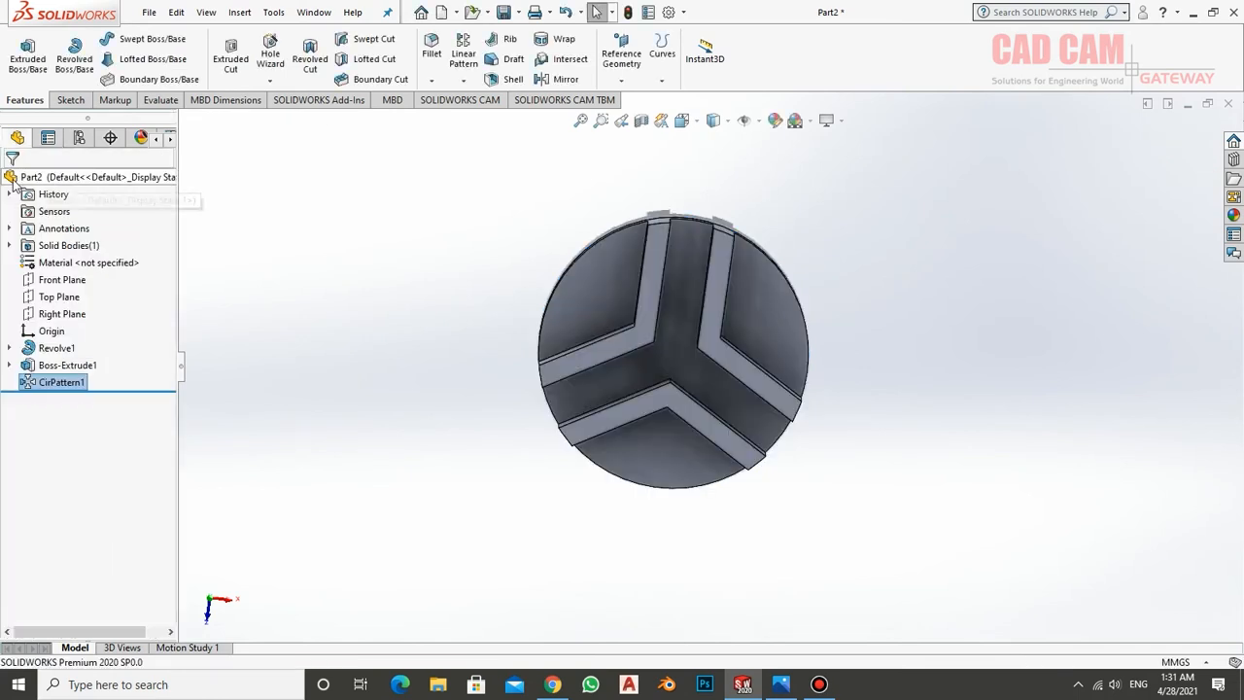
Consult the drawing's 3D view and fillet the concave vertical corner of each of the three V-shaped walls with a 10 mm radius
middle_drag(570, 347, 667, 411)
scroll(707, 306, down, 4)
click(781, 690)
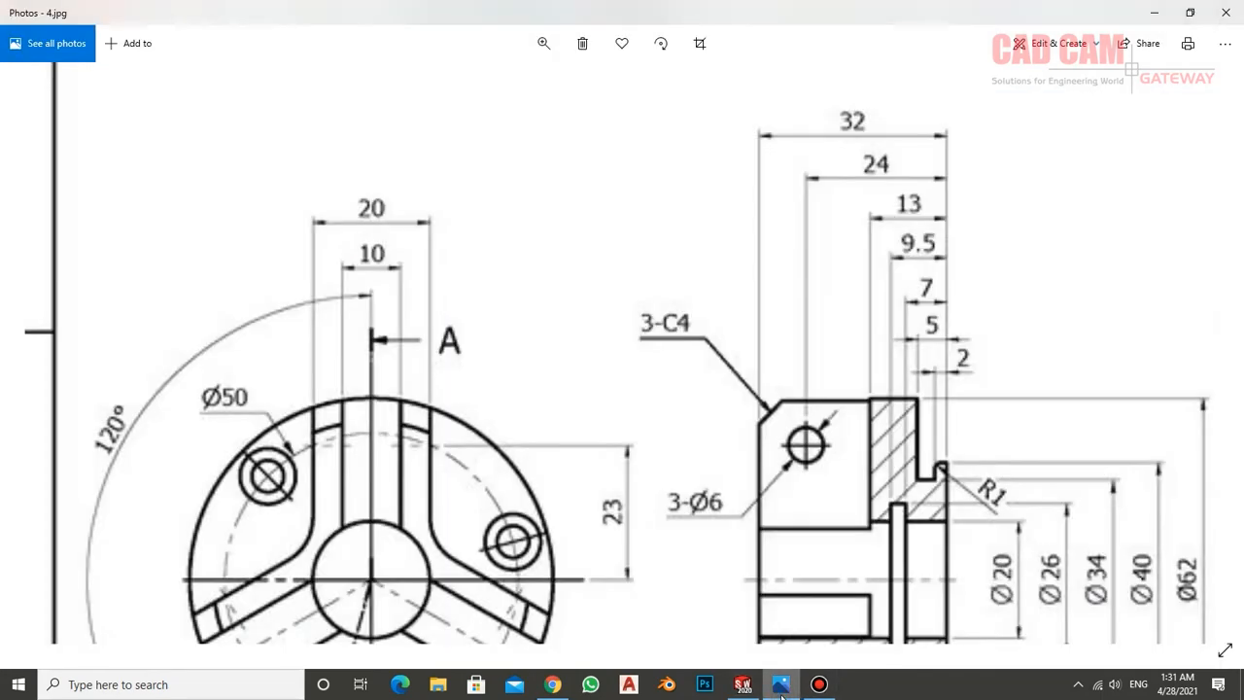
mouse_move(800, 307)
mouse_down()
mouse_move(723, 562)
mouse_move(736, 483)
mouse_move(1022, 244)
mouse_up()
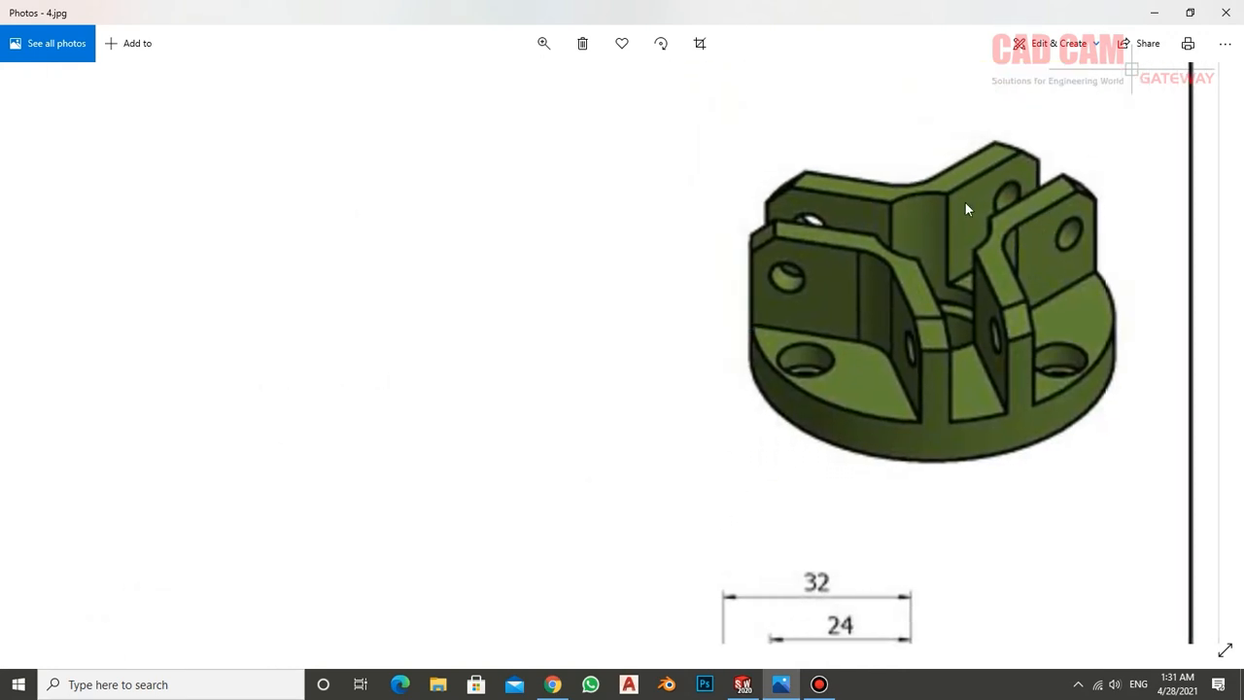
click(744, 685)
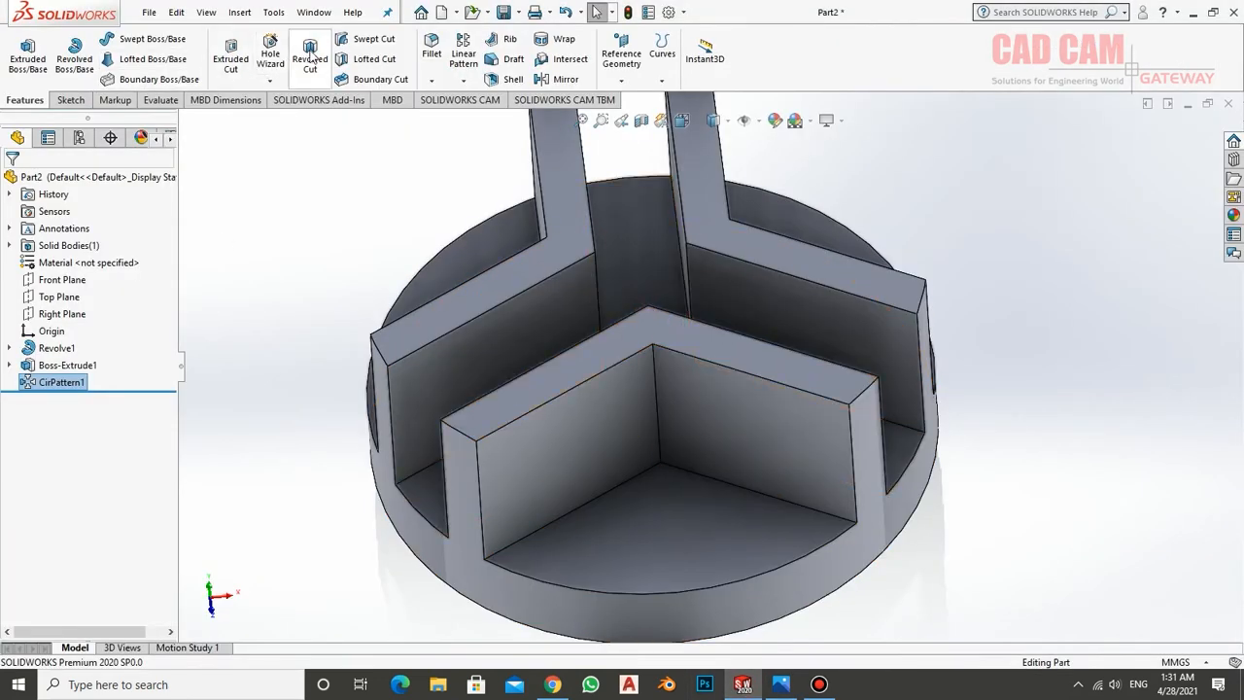
click(432, 49)
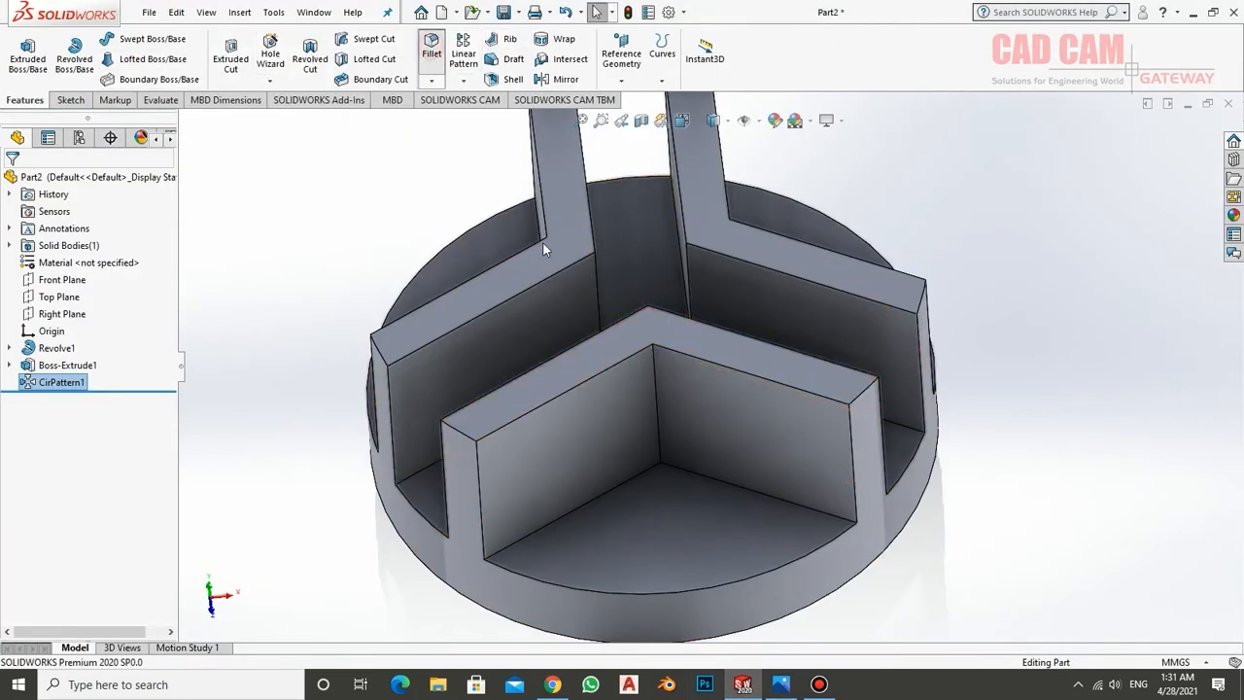
click(660, 406)
middle_drag(682, 398, 819, 348)
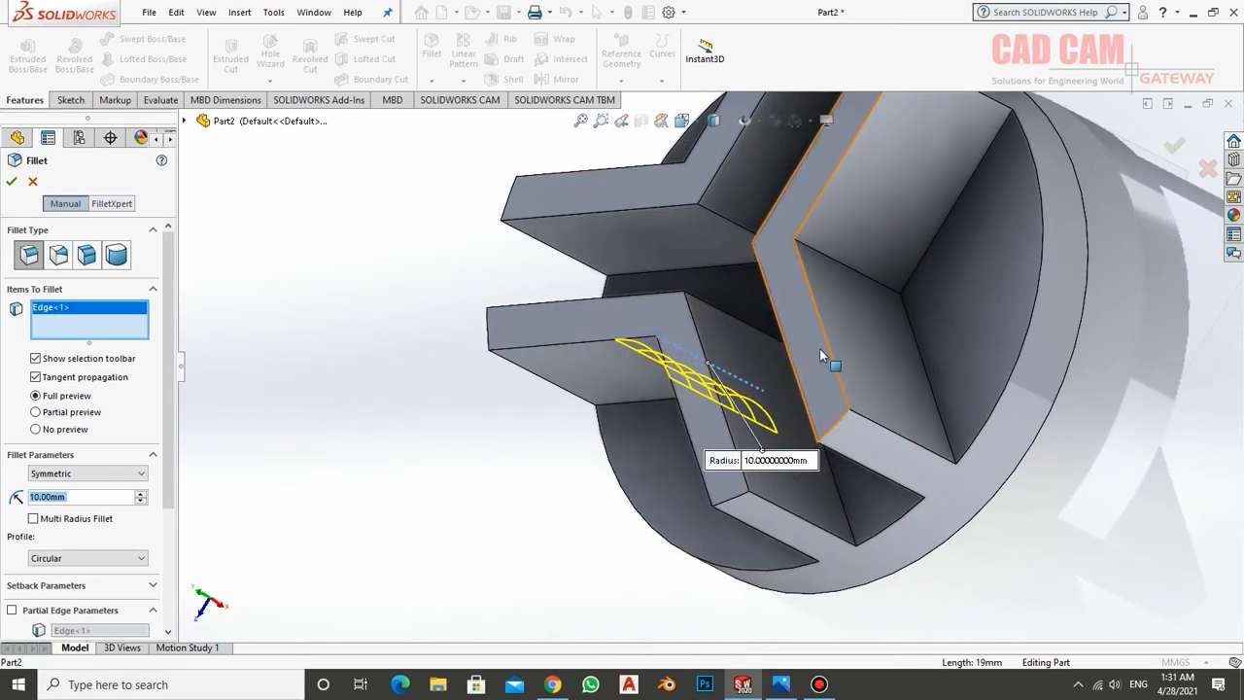
click(798, 282)
middle_drag(799, 282, 637, 423)
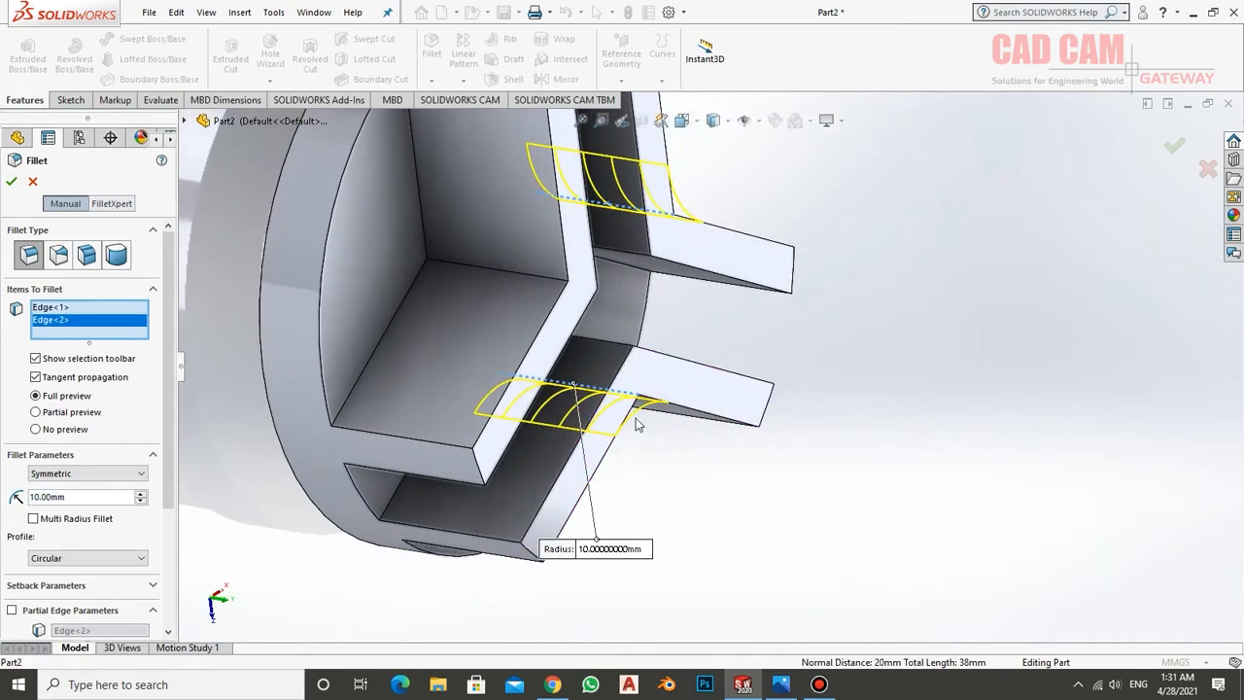
click(537, 283)
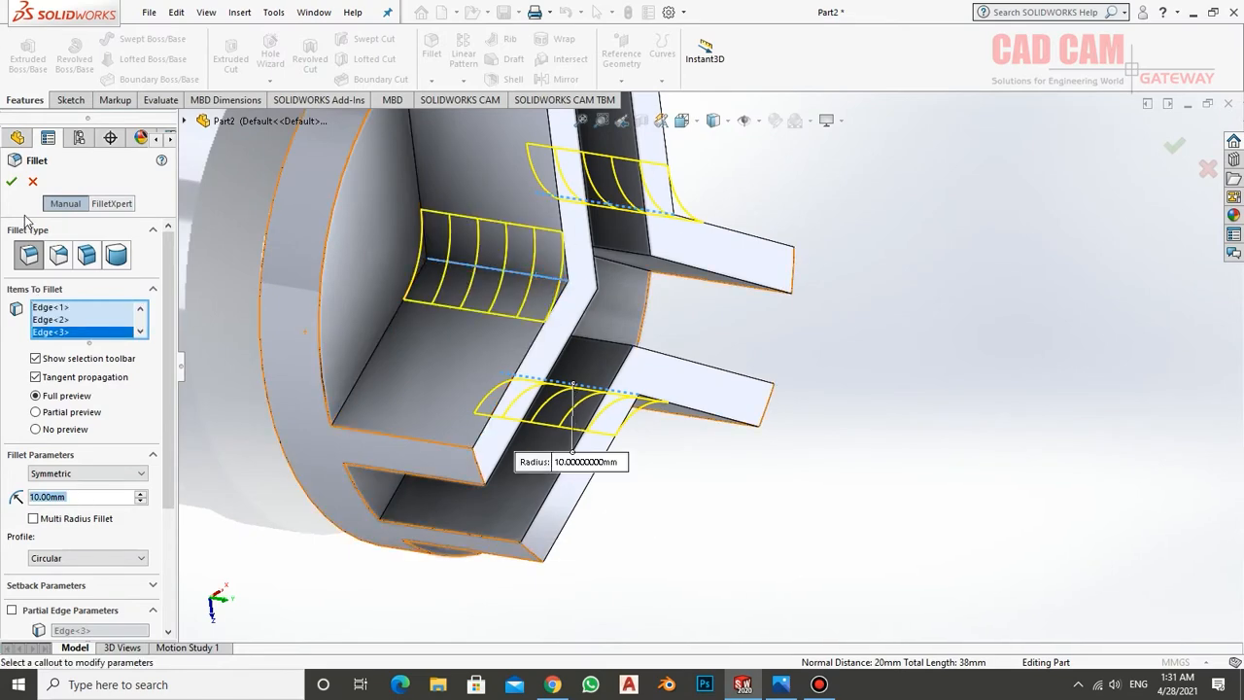
click(11, 181)
Examine the filleted V-shaped walls from several directions and compare them with the drawing's 3D view in Photos
middle_drag(596, 378, 545, 433)
scroll(646, 497, up, 4)
scroll(703, 347, down, 1)
middle_drag(703, 347, 712, 384)
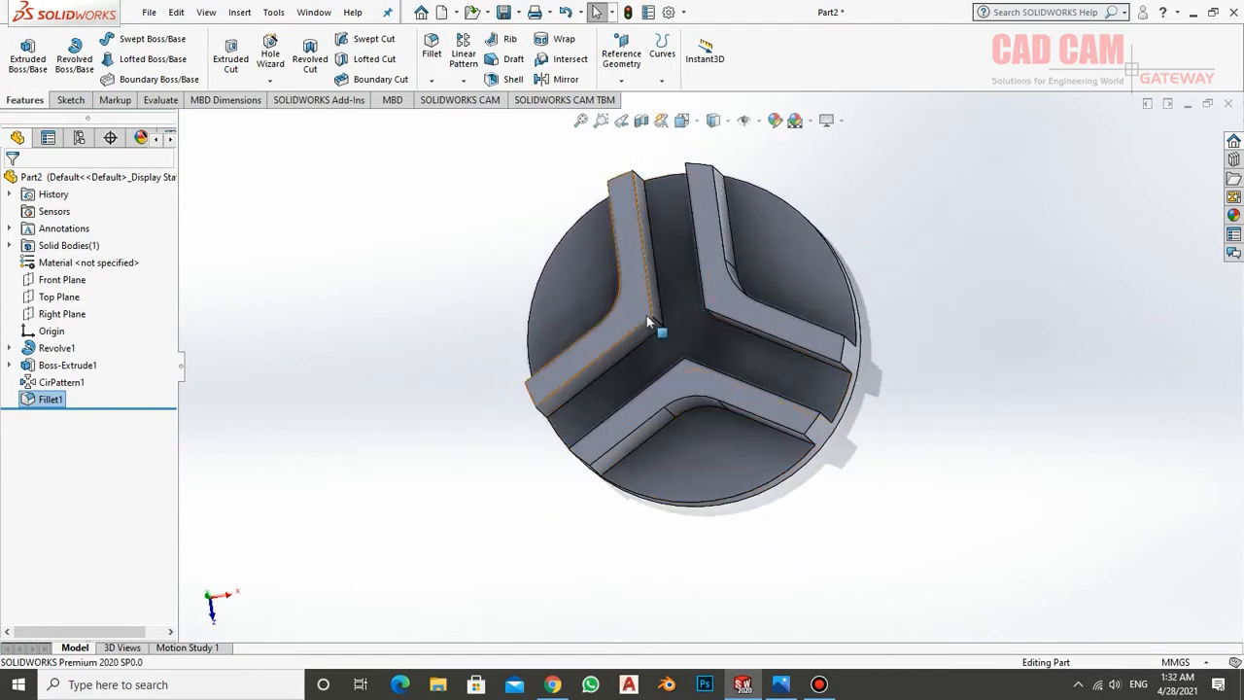
click(782, 686)
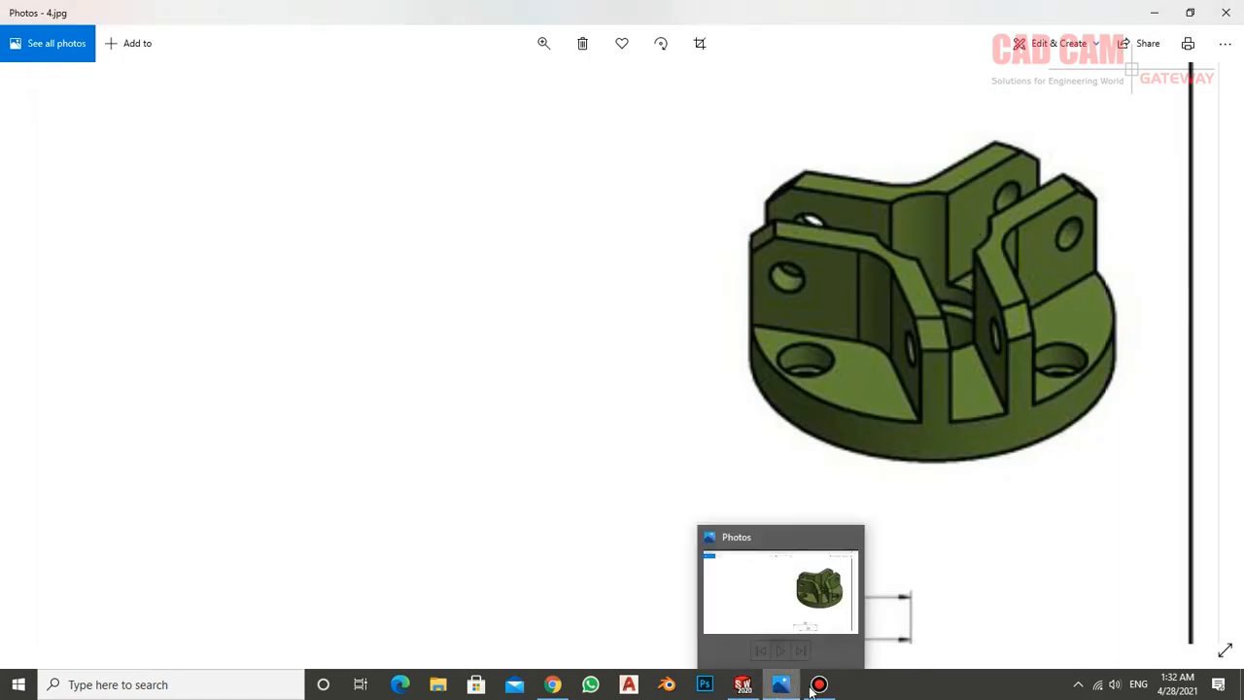
click(745, 688)
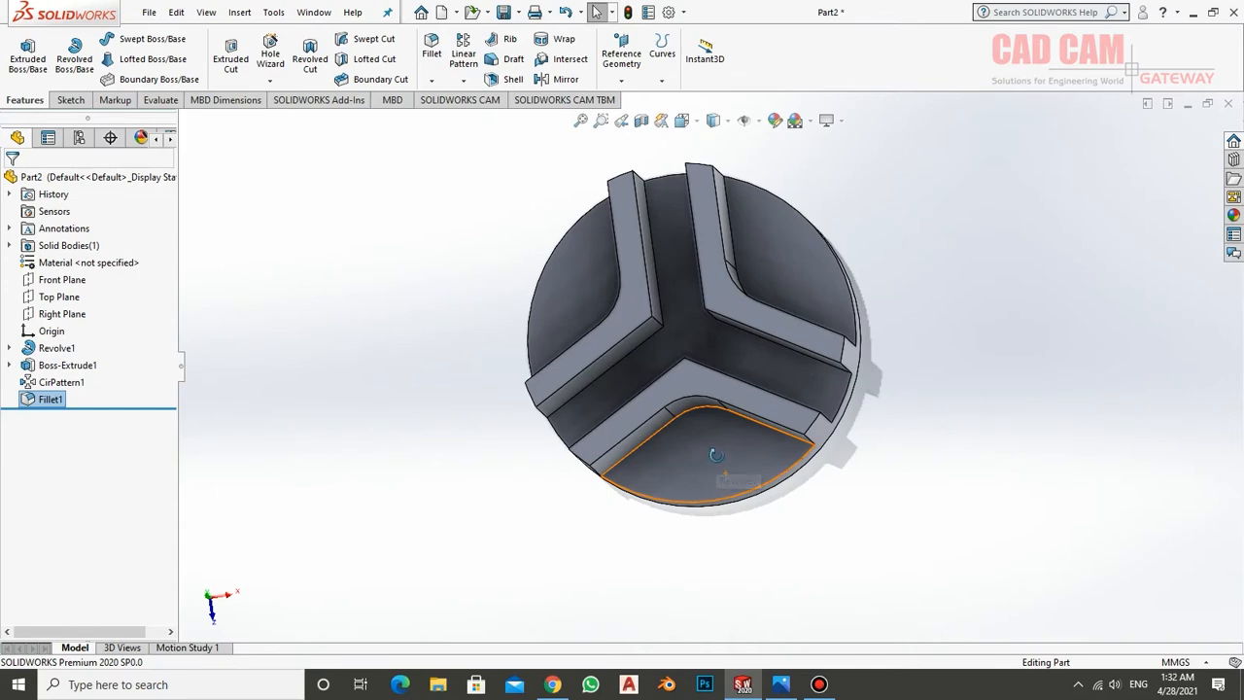
middle_drag(715, 454, 795, 544)
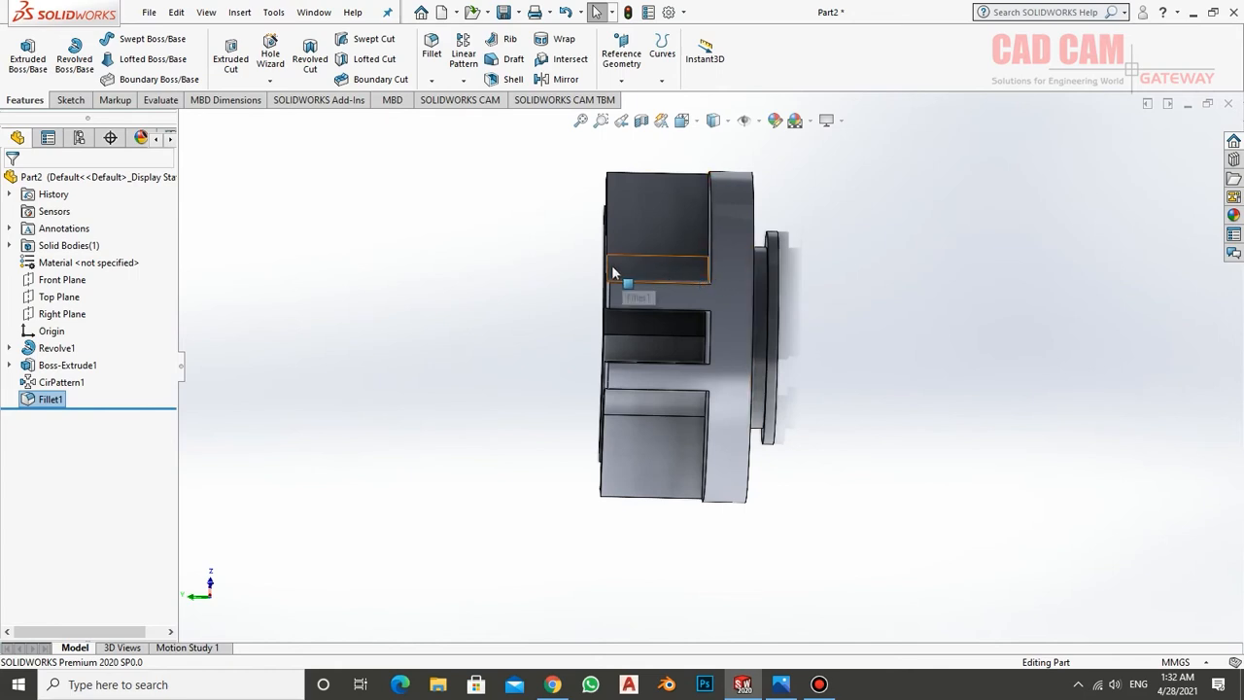
middle_drag(748, 270, 758, 367)
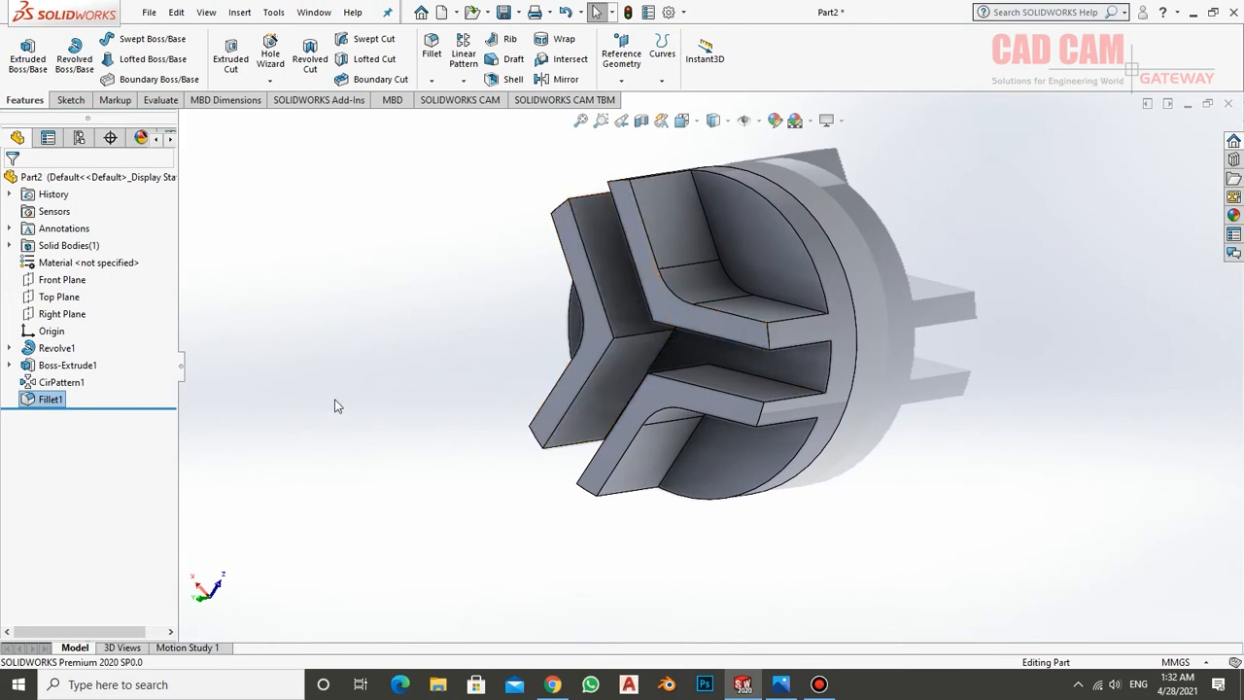
Start a sketch on the Right Plane, viewed face-on, and draw a vertical centerline about 34 mm long up from the origin
click(49, 319)
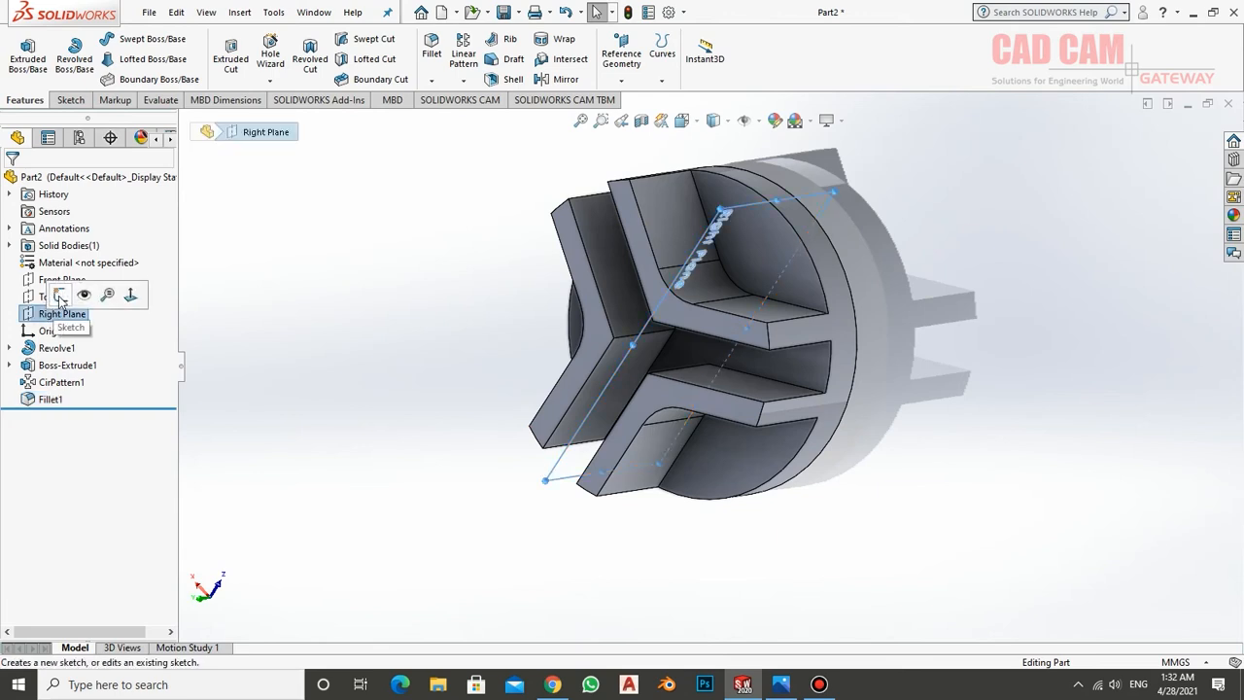
click(59, 296)
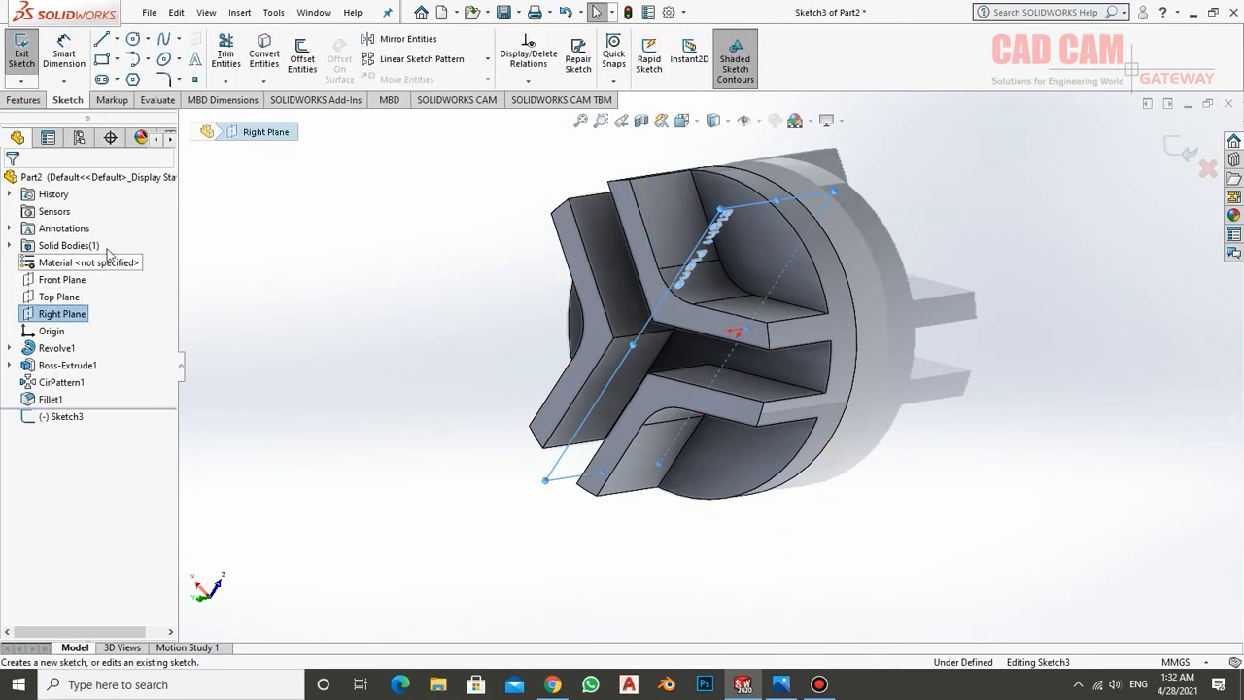
right_click(78, 423)
click(117, 398)
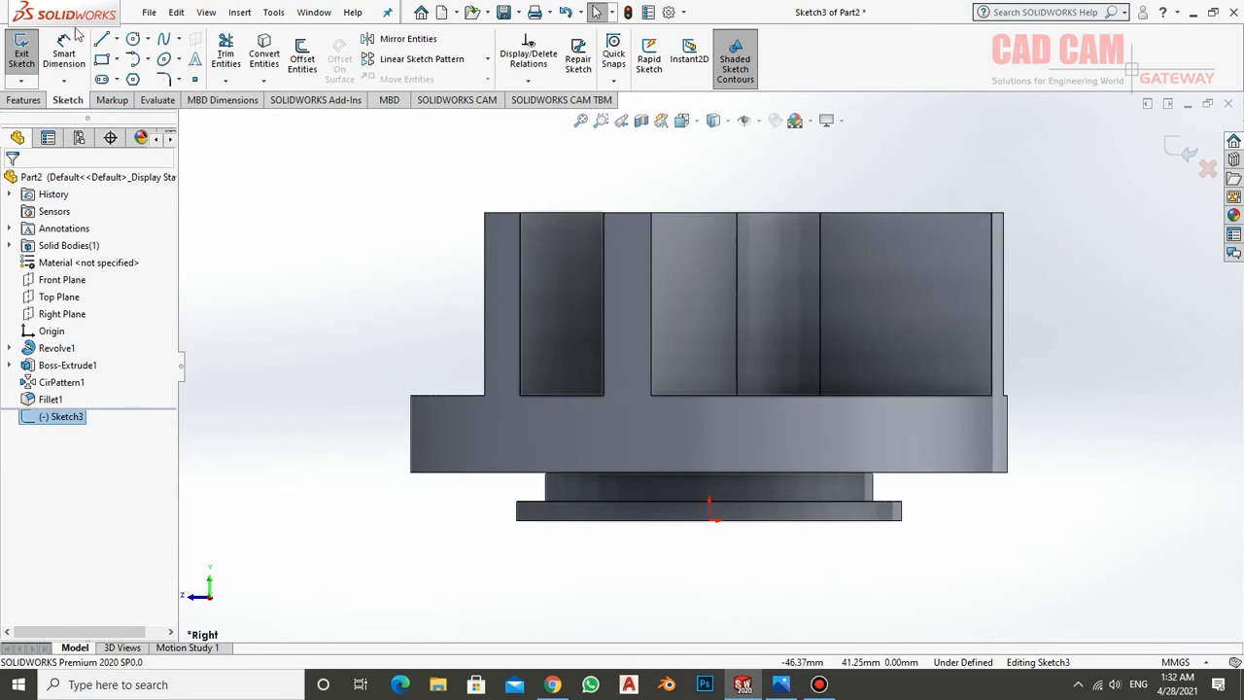
click(117, 39)
click(136, 75)
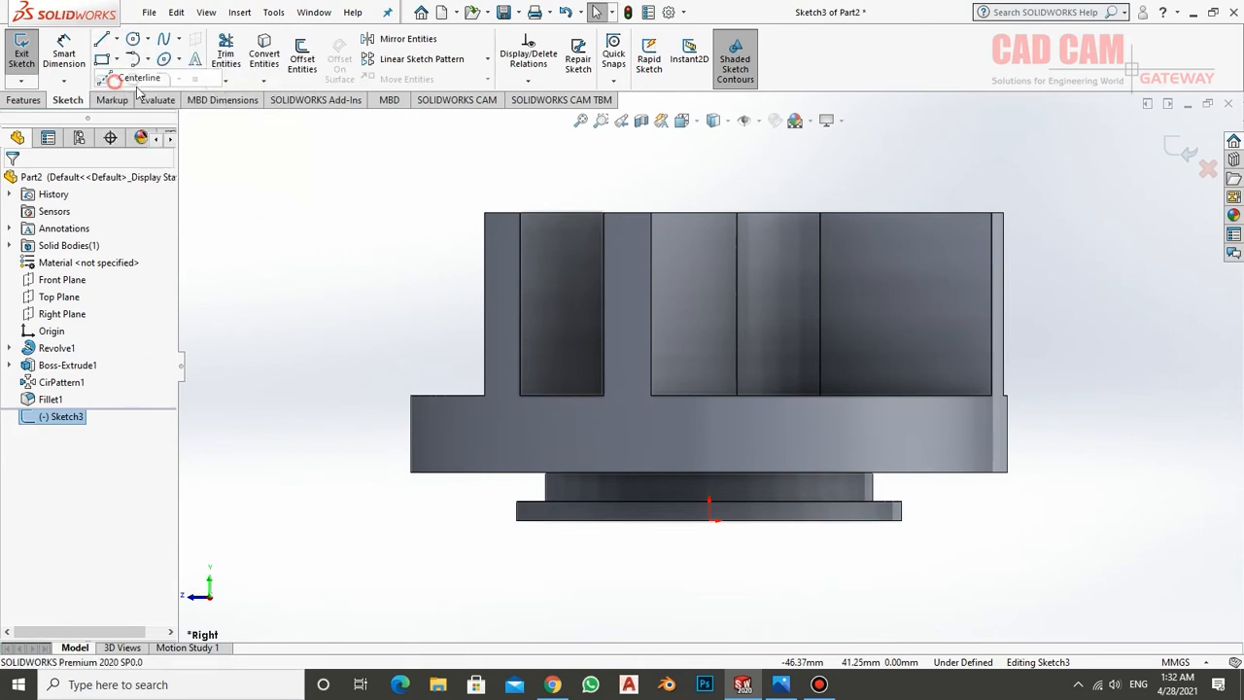
click(709, 503)
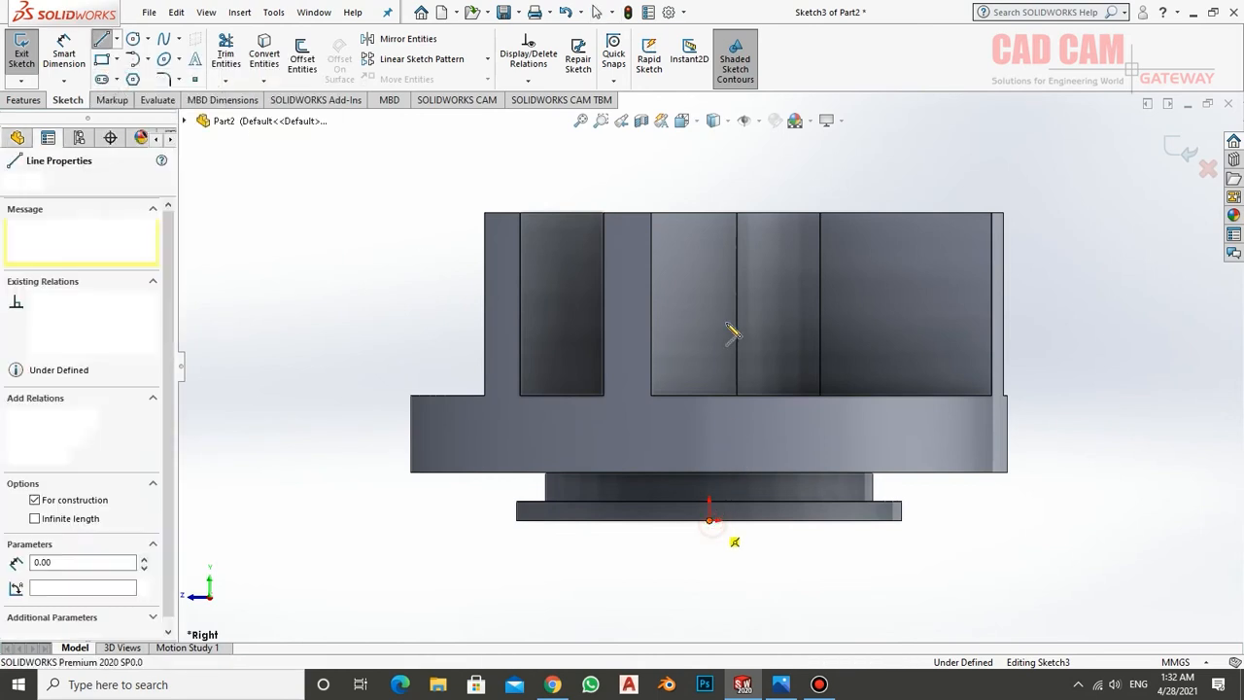
click(710, 195)
right_click(755, 166)
click(792, 175)
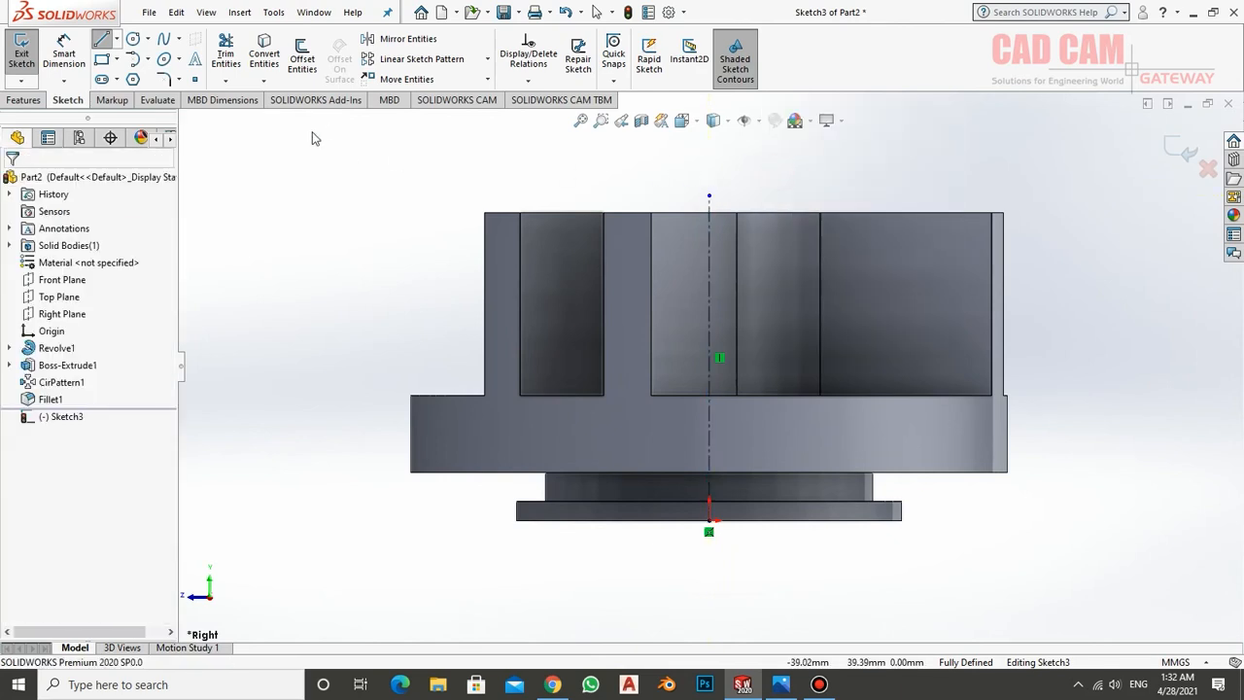
Sketch a closed half-bore profile from the origin, about 8 mm wide and 32 mm high, with a groove step about 3 mm deep
click(102, 39)
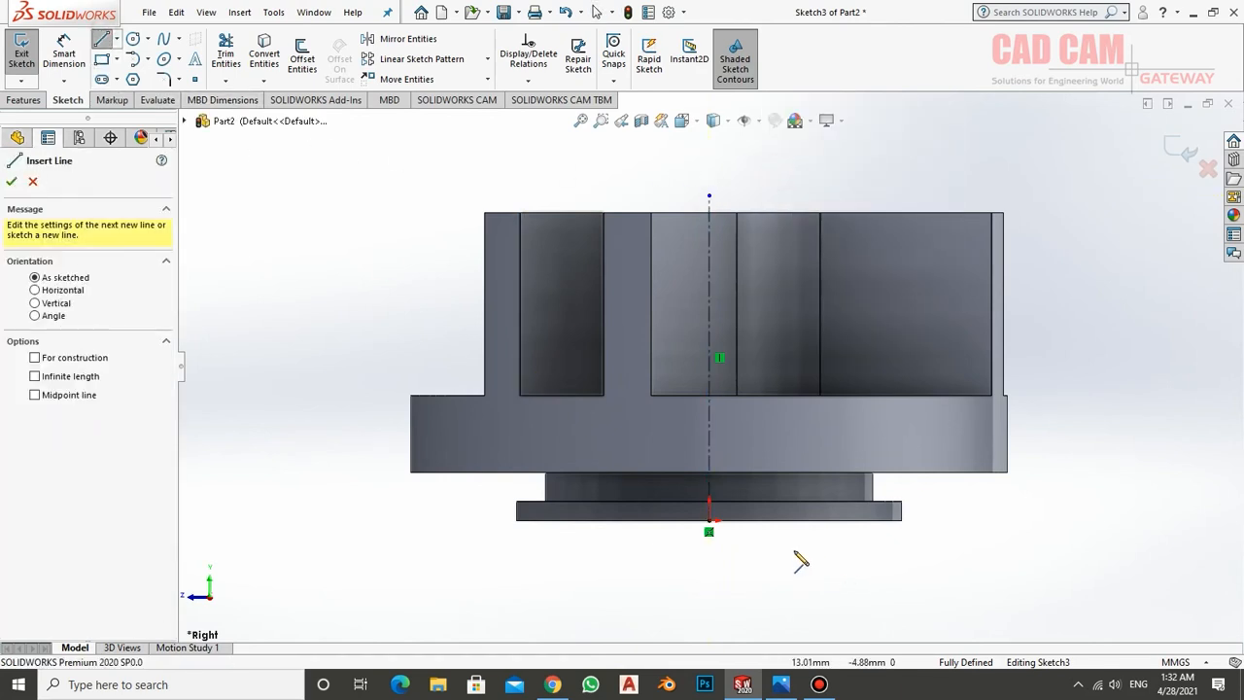
click(709, 521)
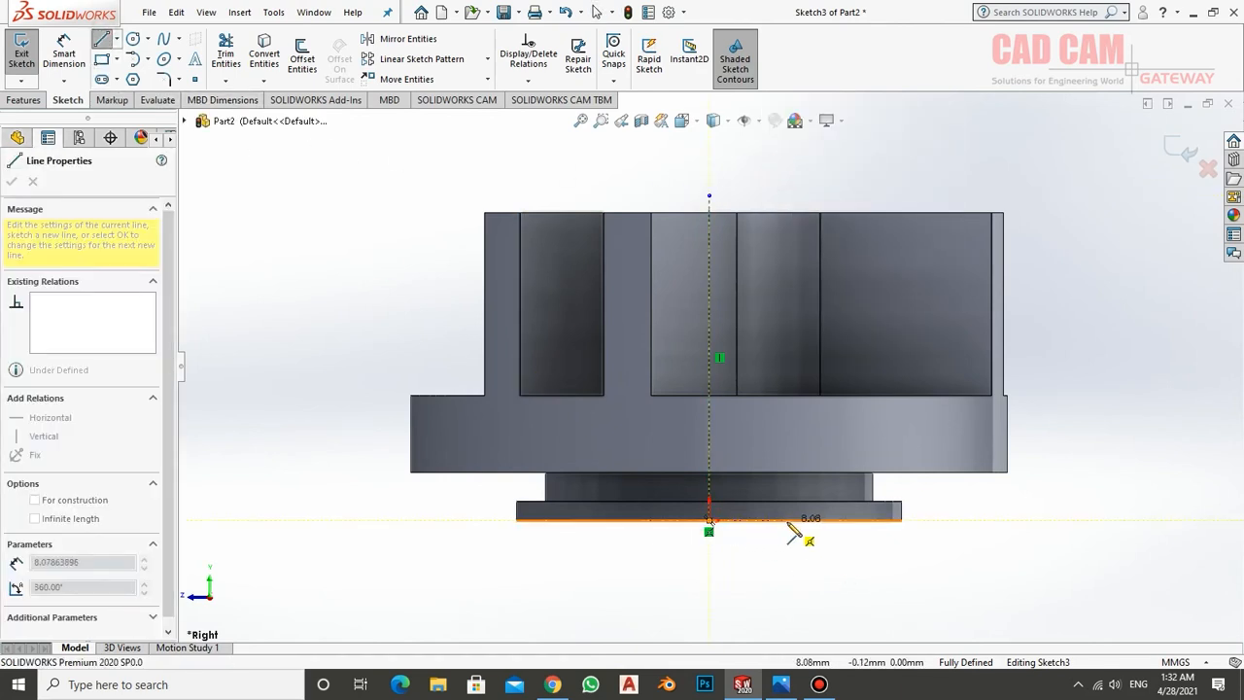
click(788, 521)
click(787, 447)
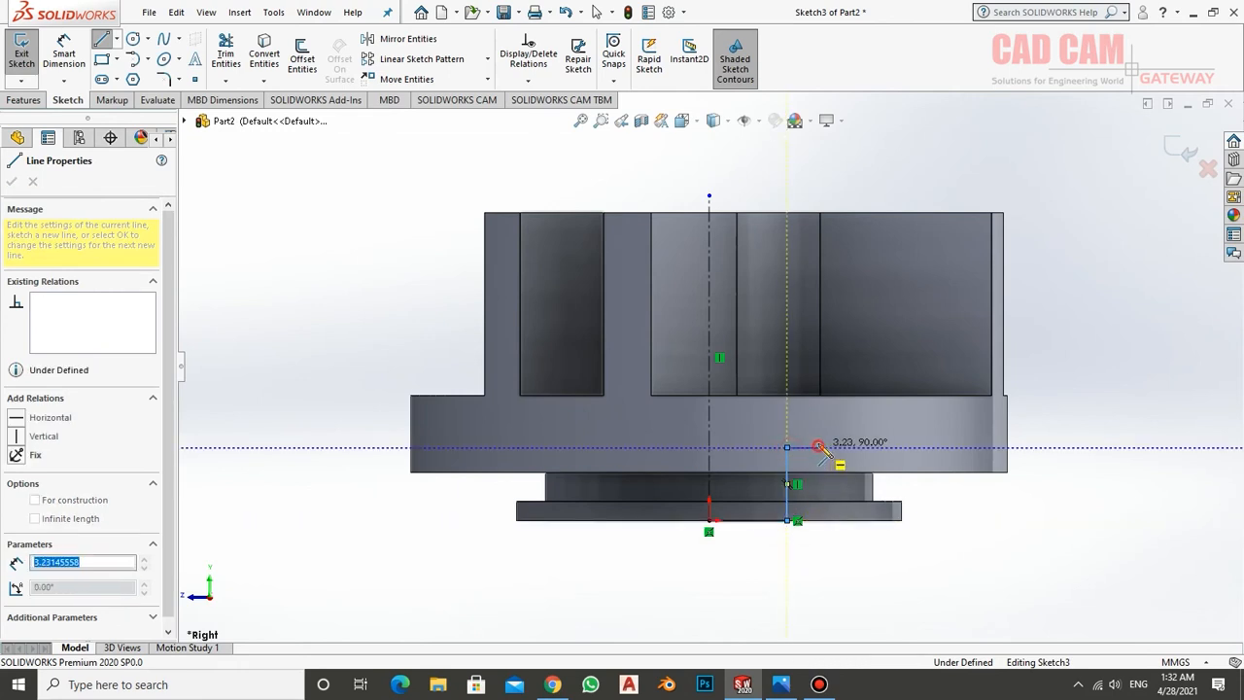
click(818, 447)
click(818, 421)
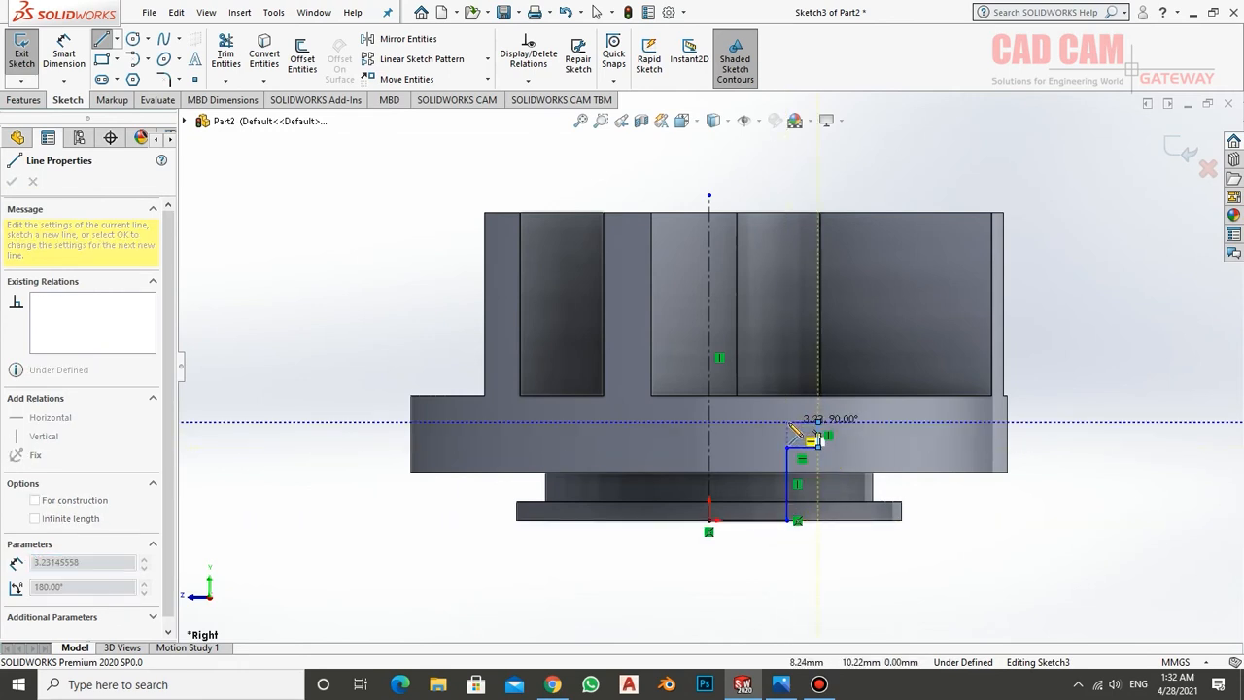
click(787, 420)
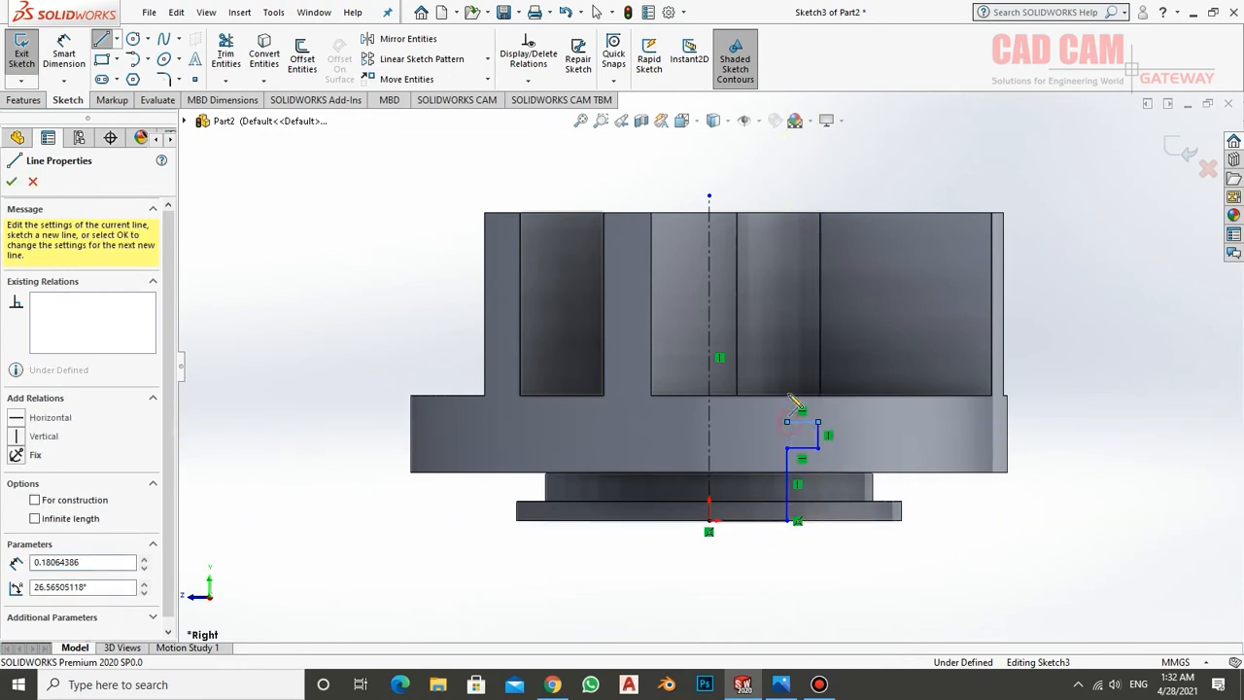
click(787, 213)
click(710, 212)
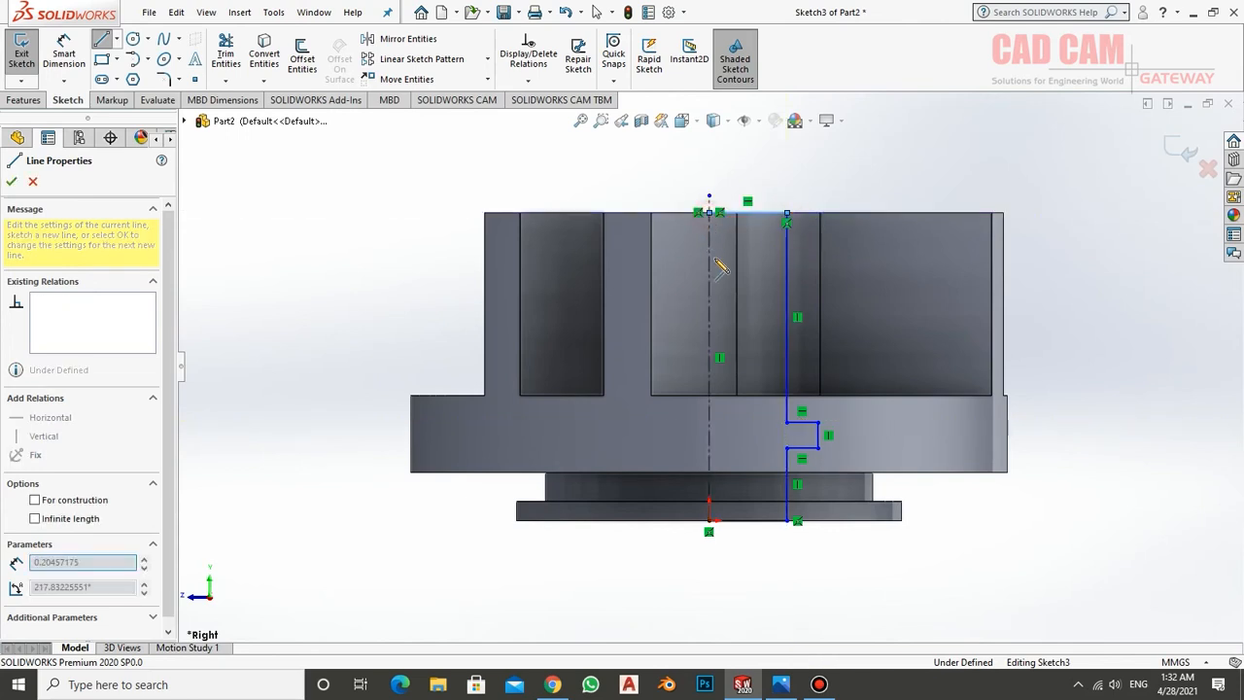
click(710, 520)
right_click(754, 294)
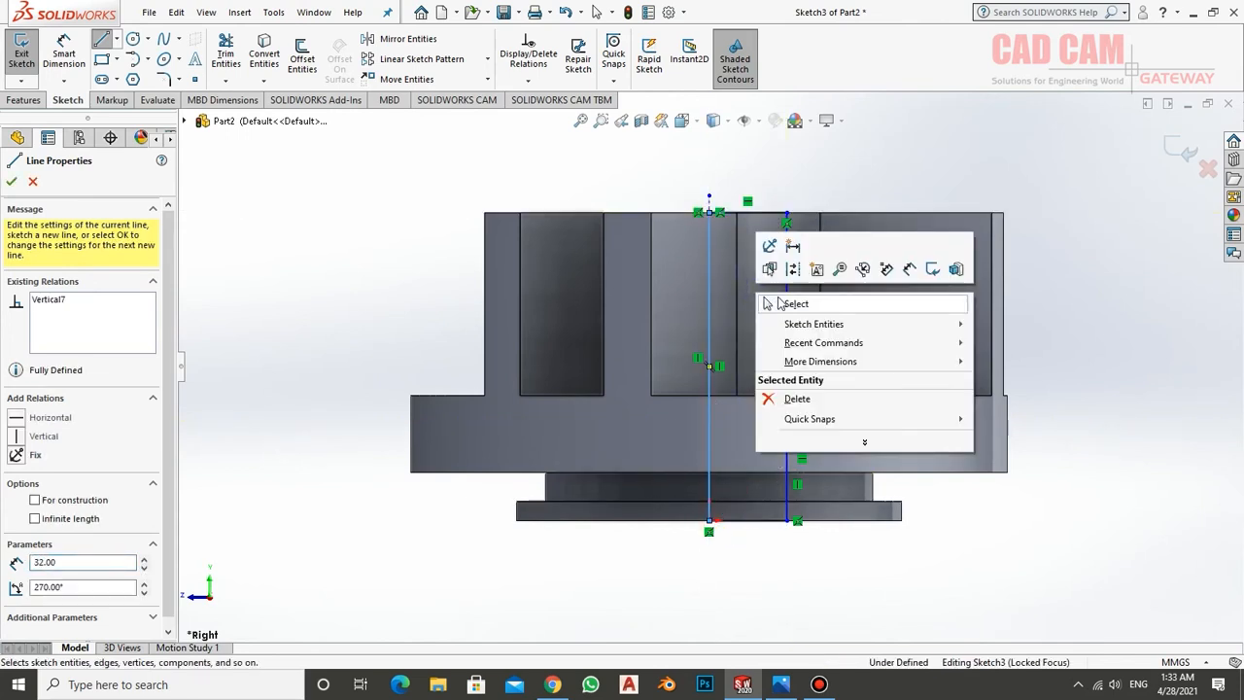
click(781, 301)
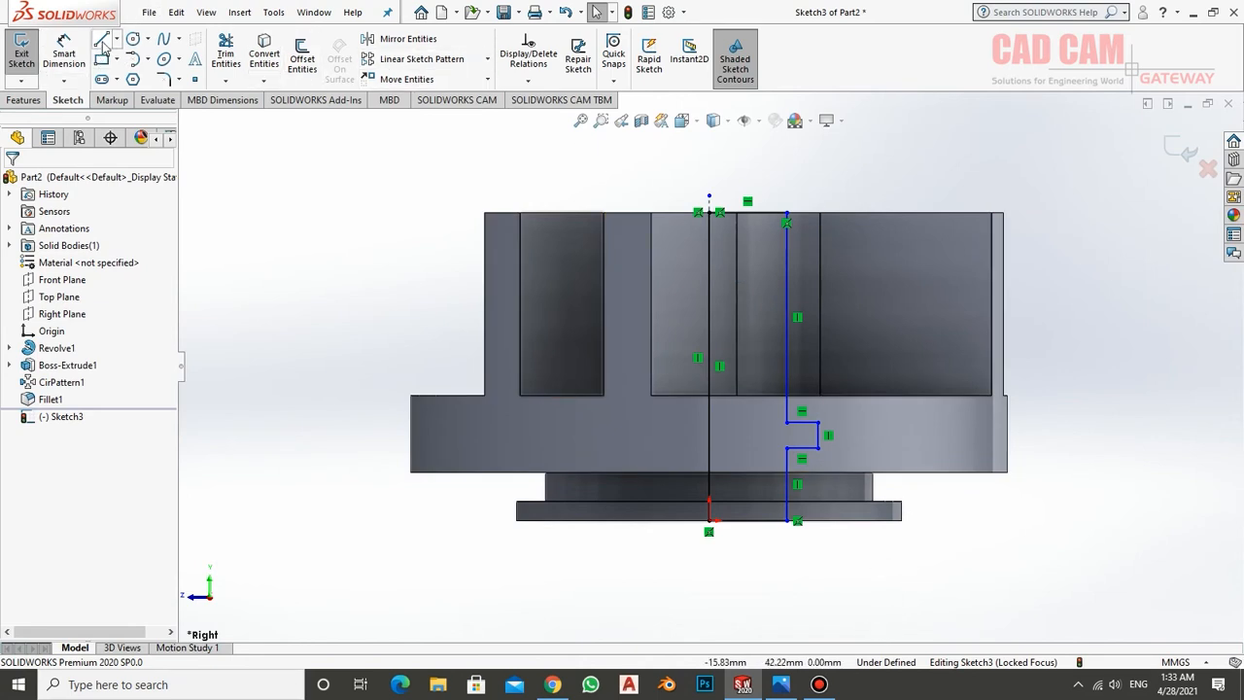
Dimension the lower bore line about the centerline as a 20 mm diameter, checking the bore size in the drawing in Photos
click(64, 51)
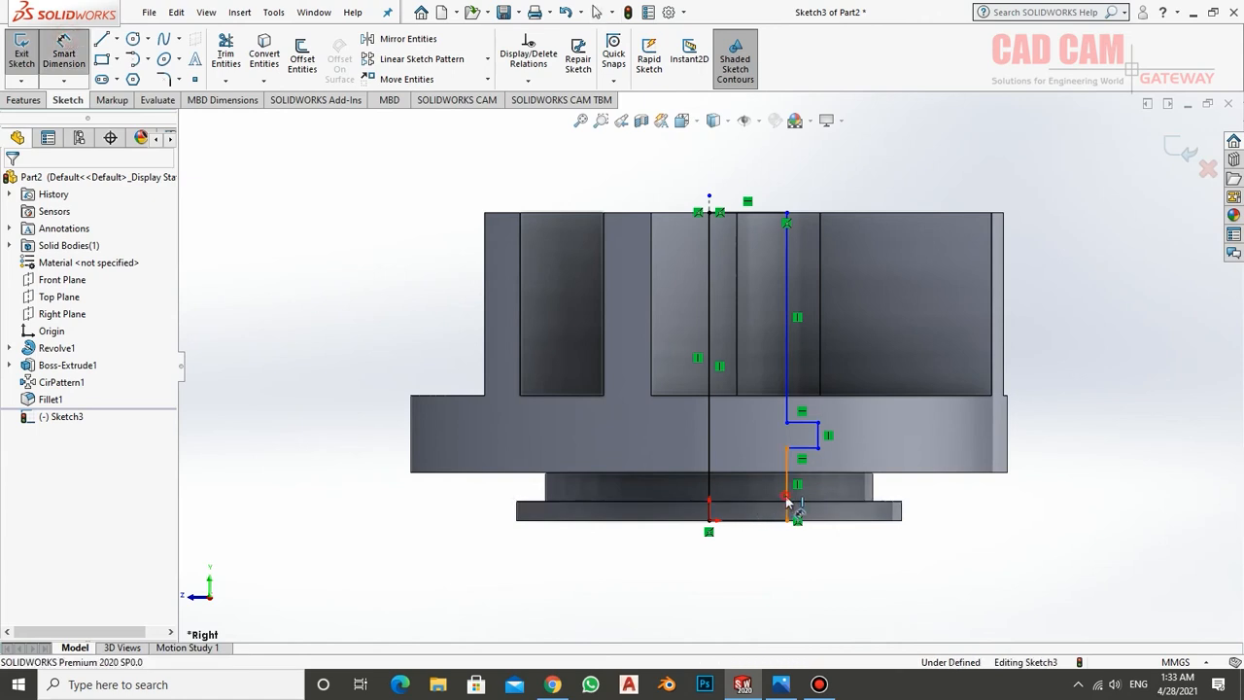
click(785, 500)
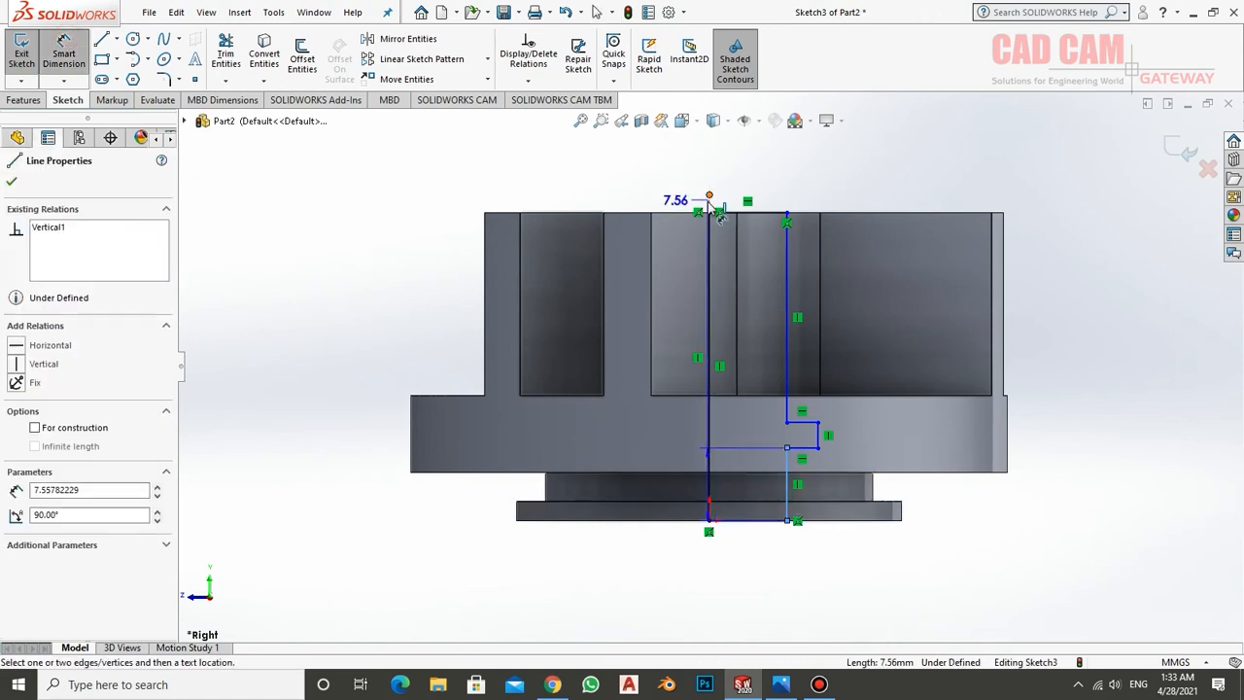
click(710, 243)
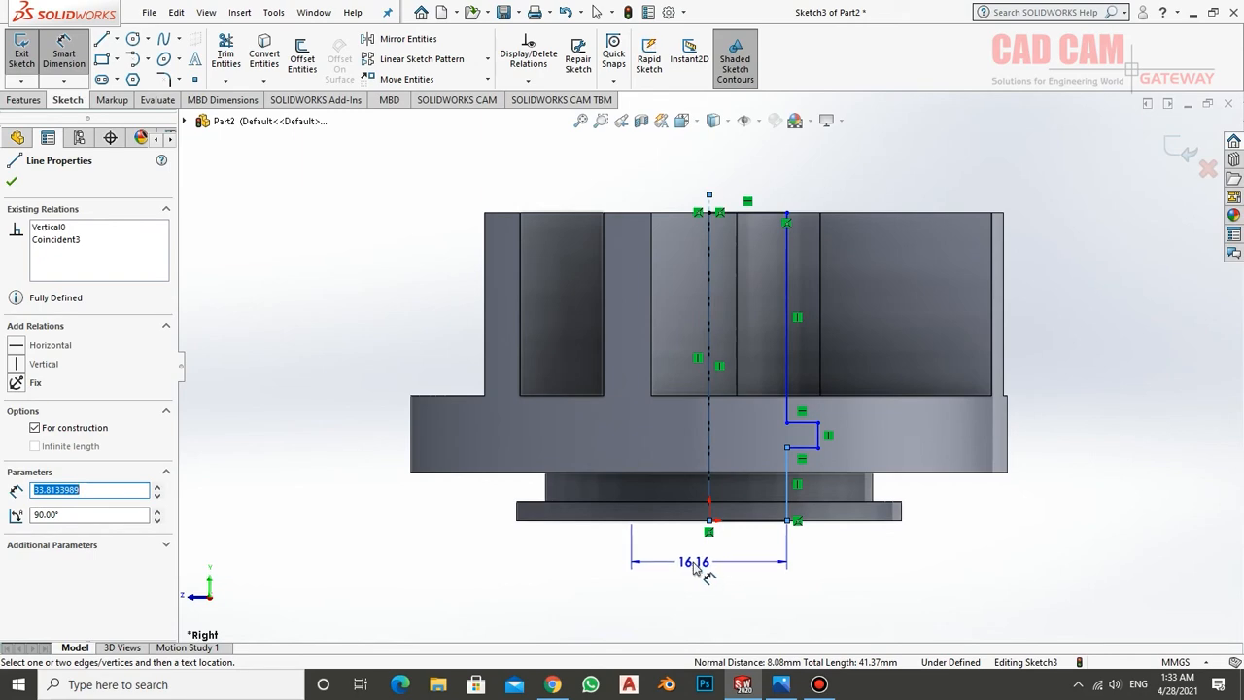
click(692, 568)
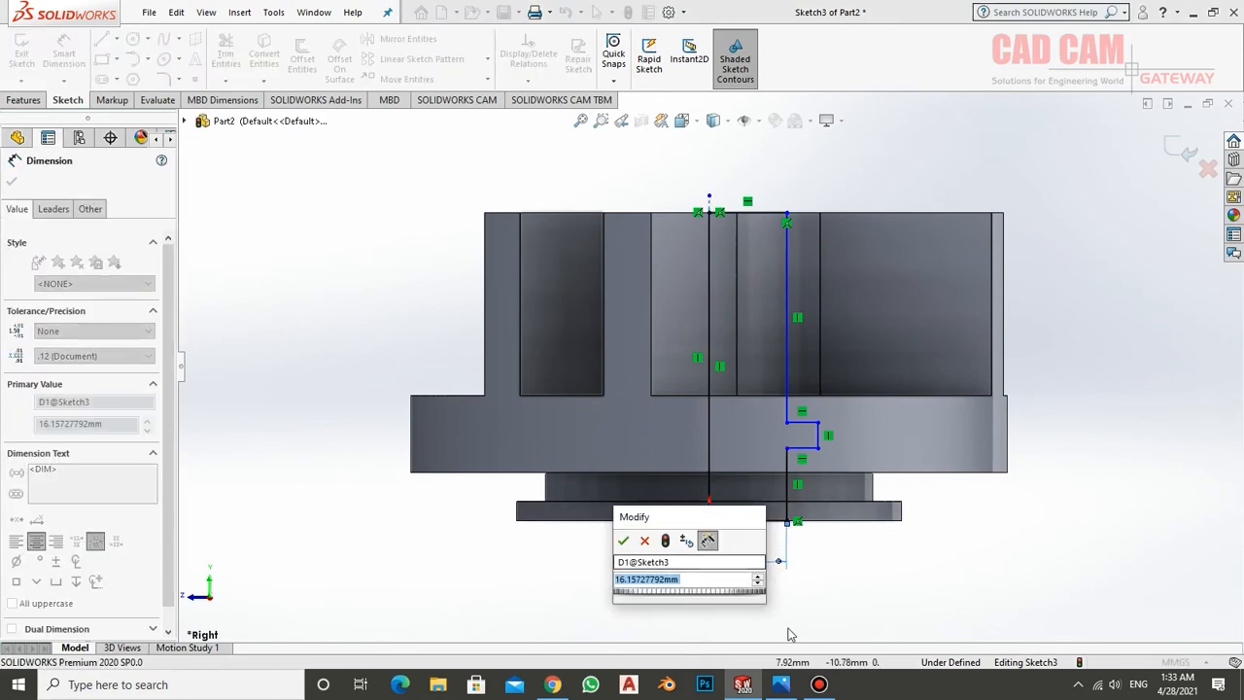
click(781, 684)
scroll(852, 519, down, 6)
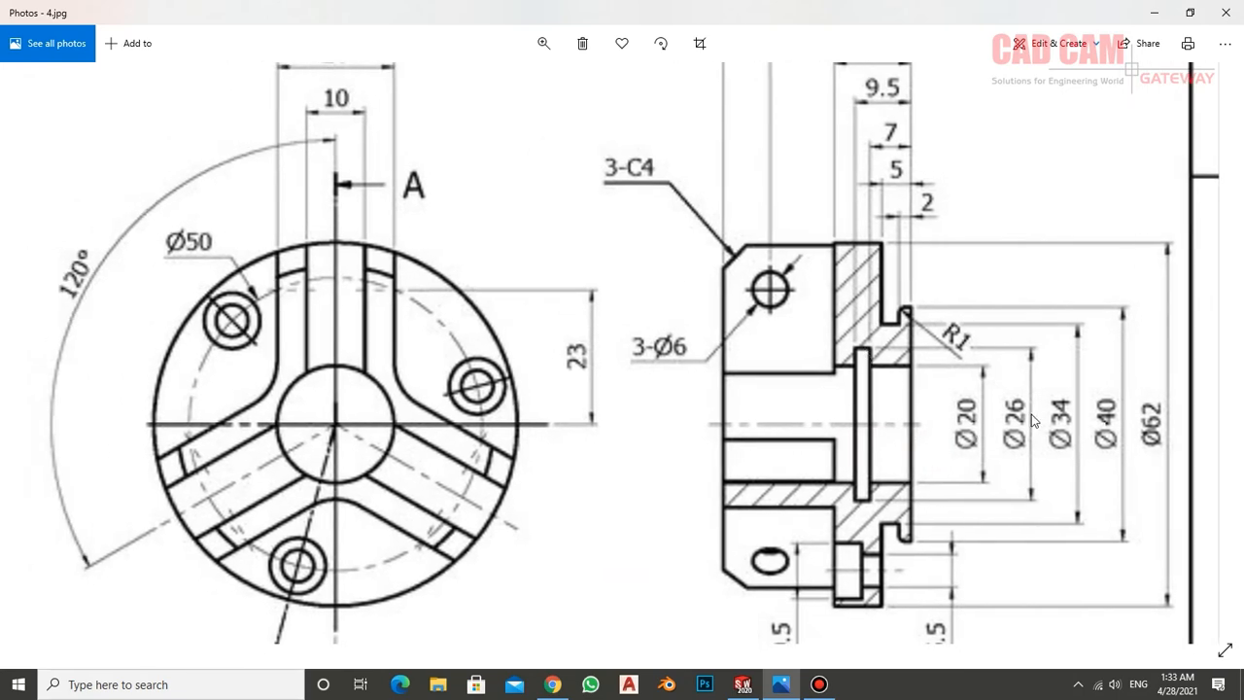
click(743, 684)
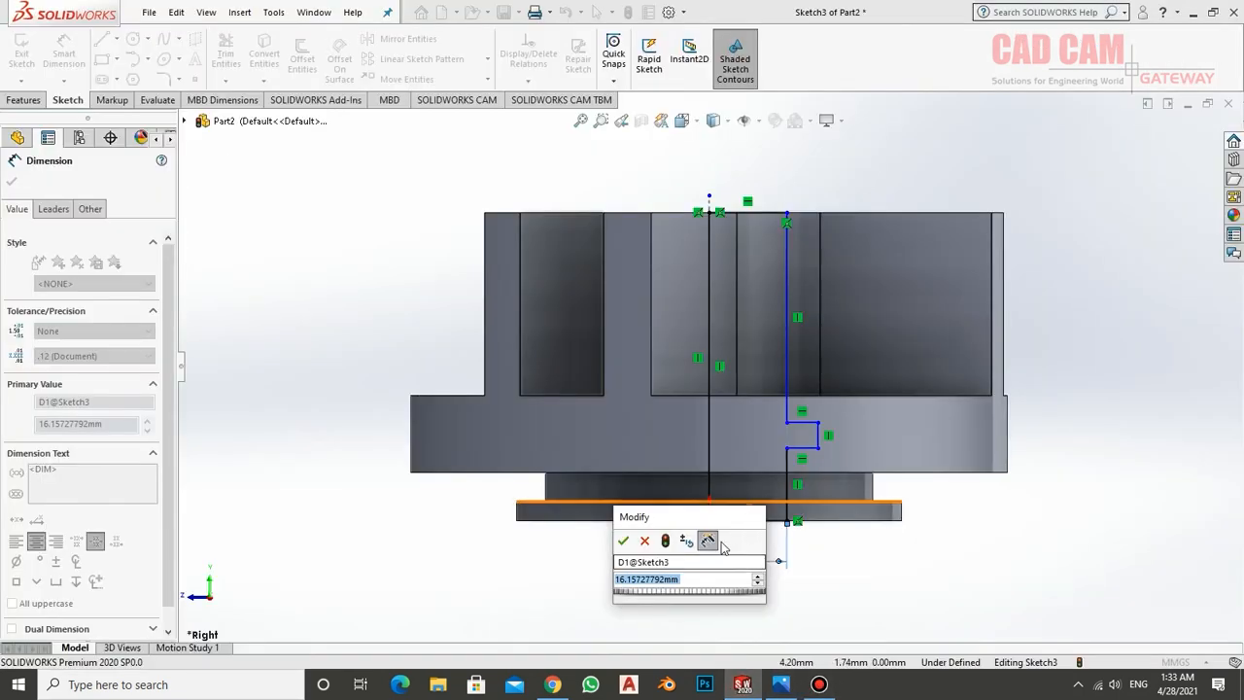
text(20)
key(Return)
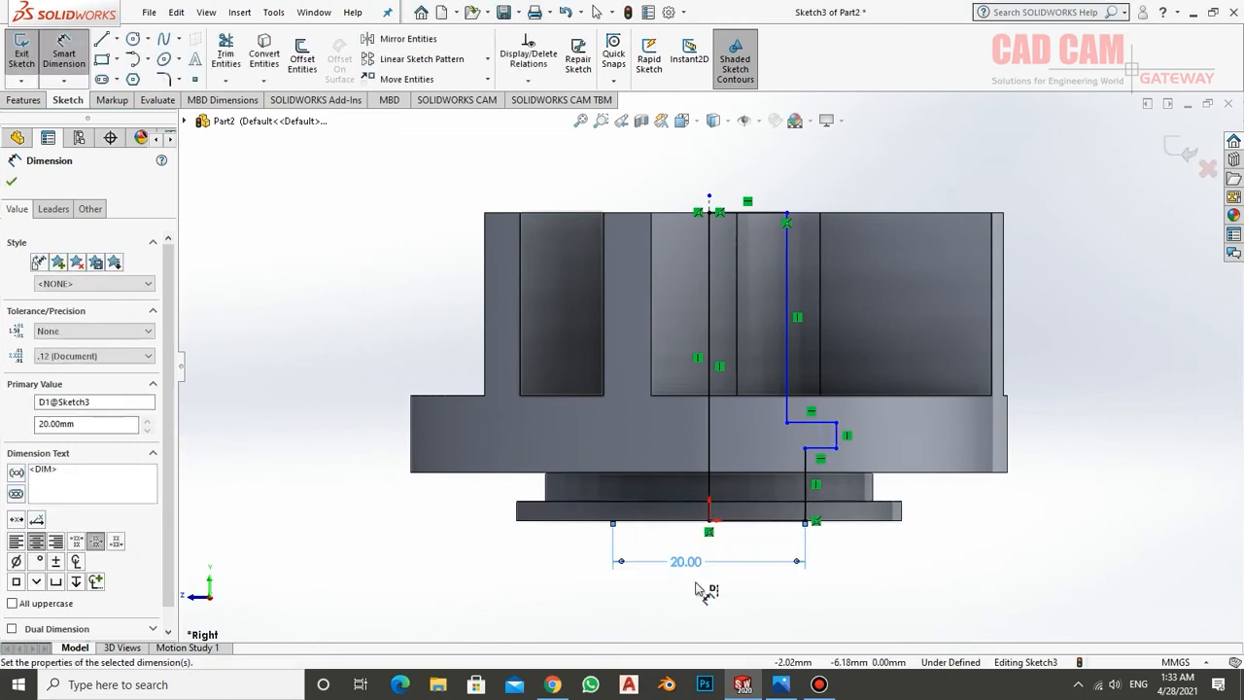
Dimension the groove's outer vertical line about the centerline as a 26 mm diameter
click(838, 435)
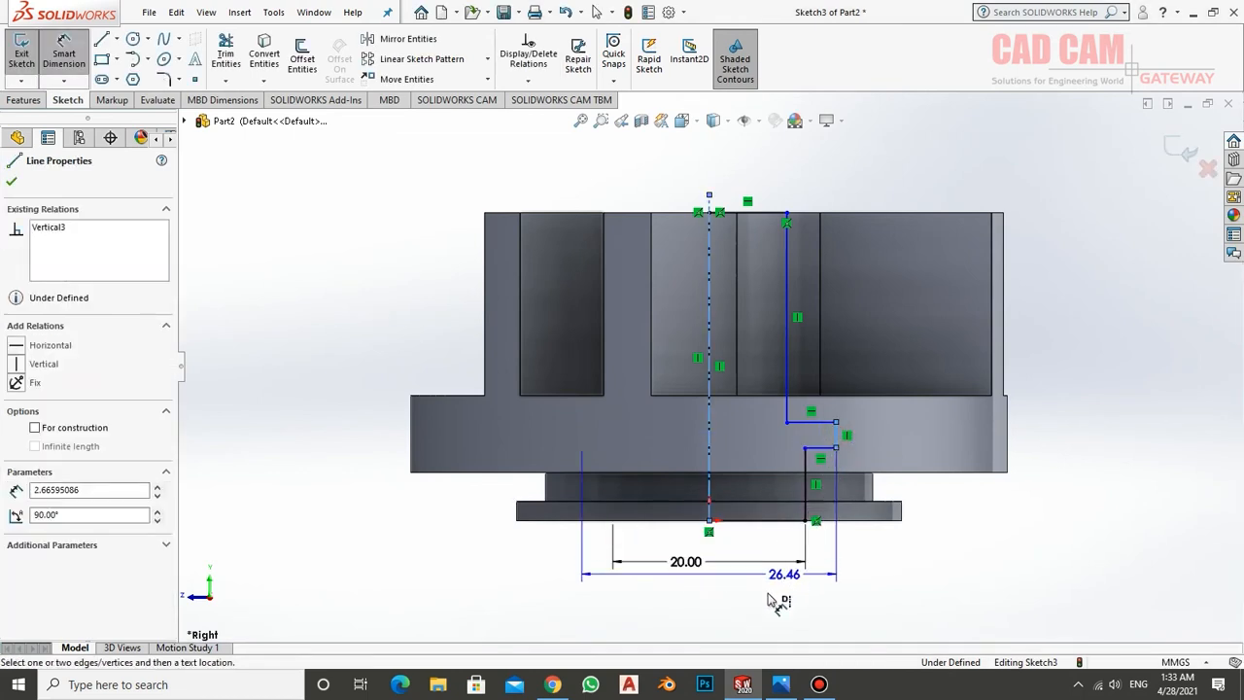
click(760, 604)
text(26)
key(Return)
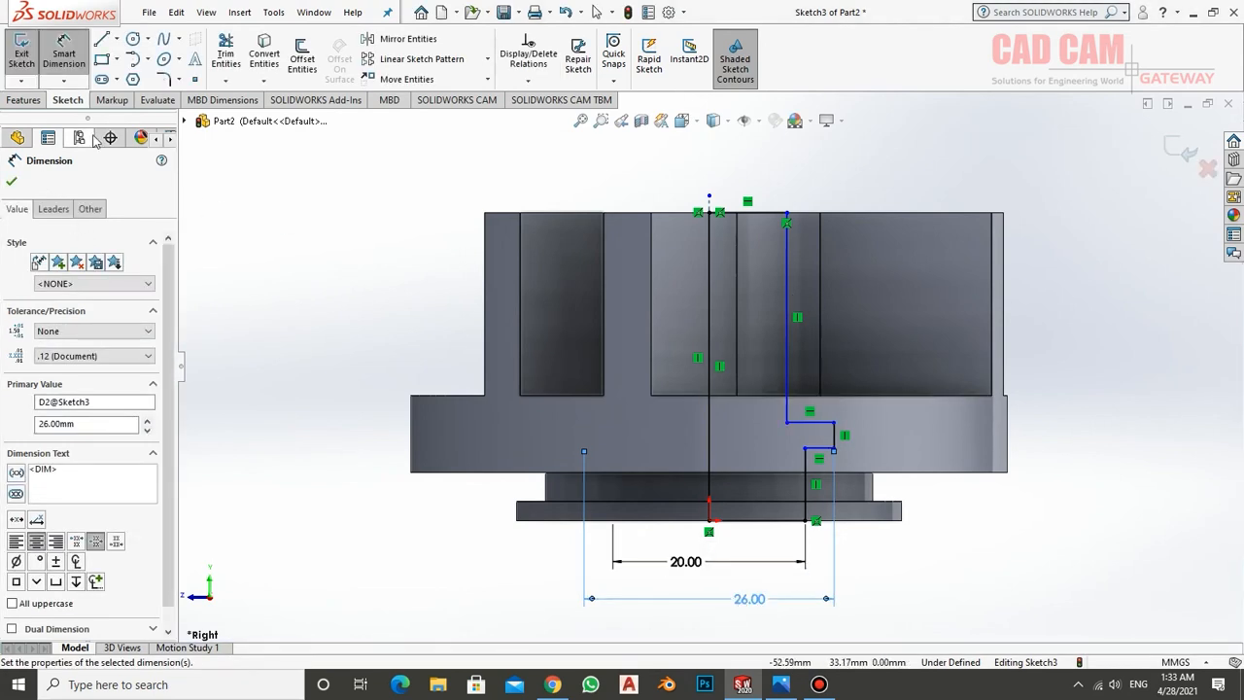
click(70, 45)
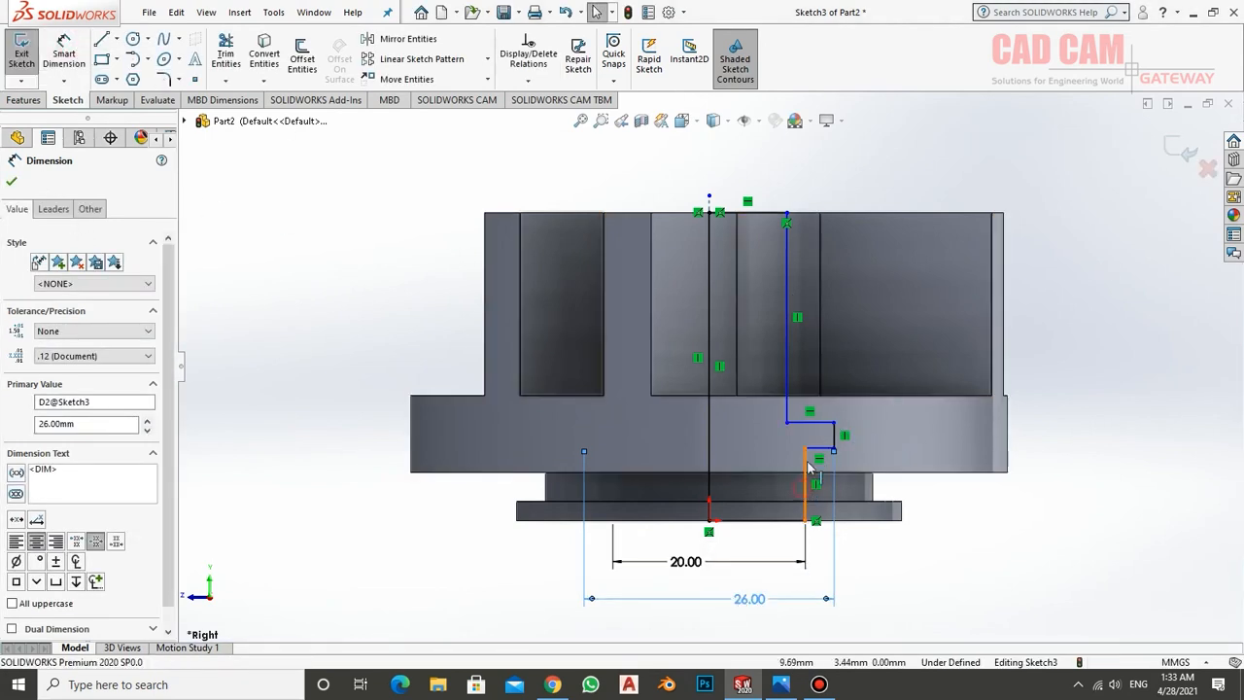
Make the bore's upper and lower vertical lines collinear
click(786, 369)
ctrl+click(785, 359)
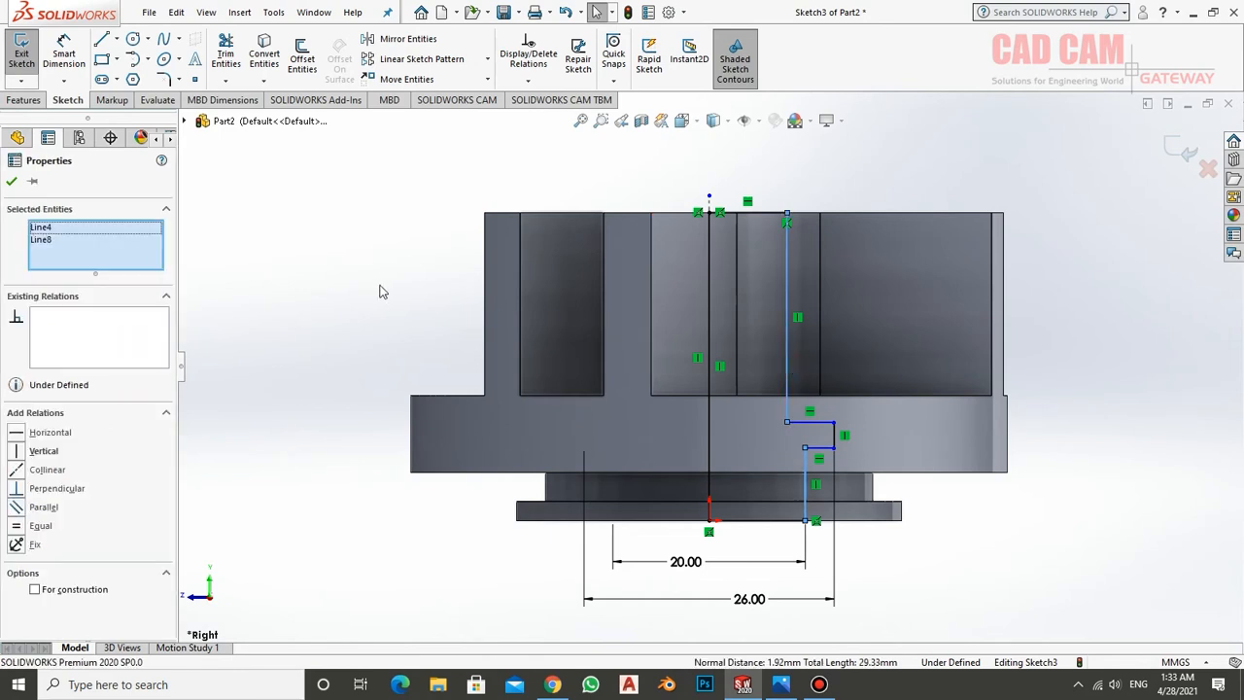
click(17, 471)
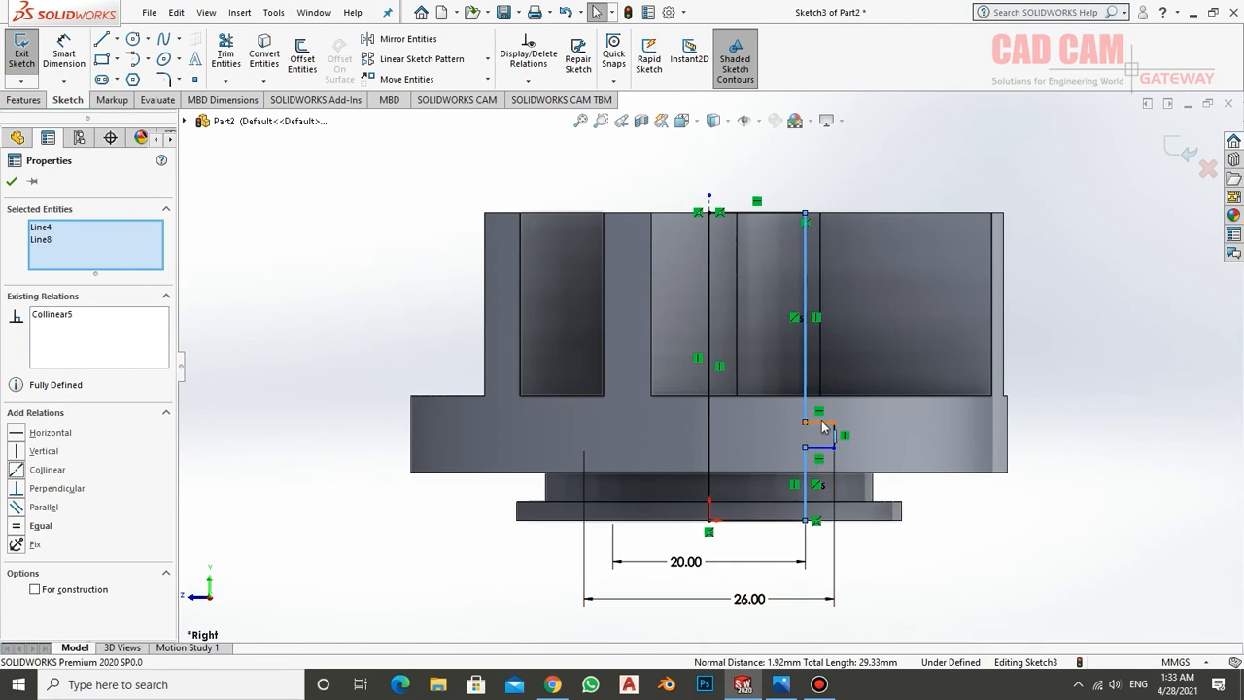
Dimension the groove's lower line 7 mm above the part's bottom edge, checking the height in the drawing in Photos
click(63, 53)
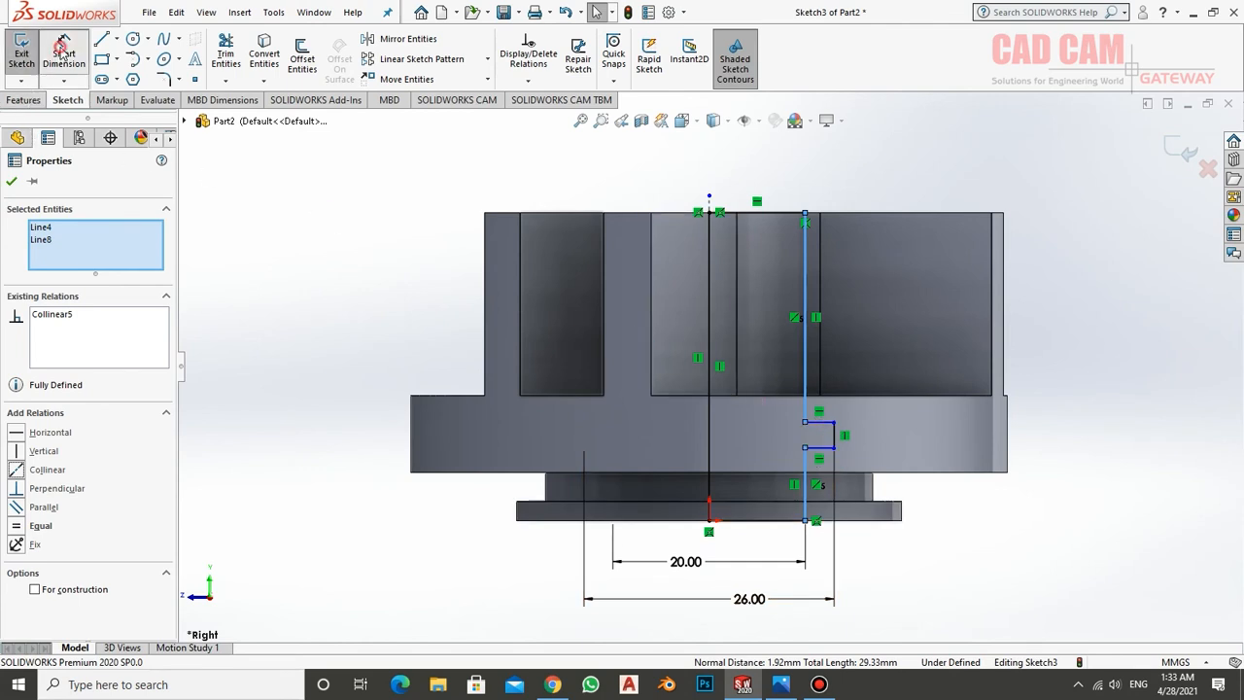
click(859, 521)
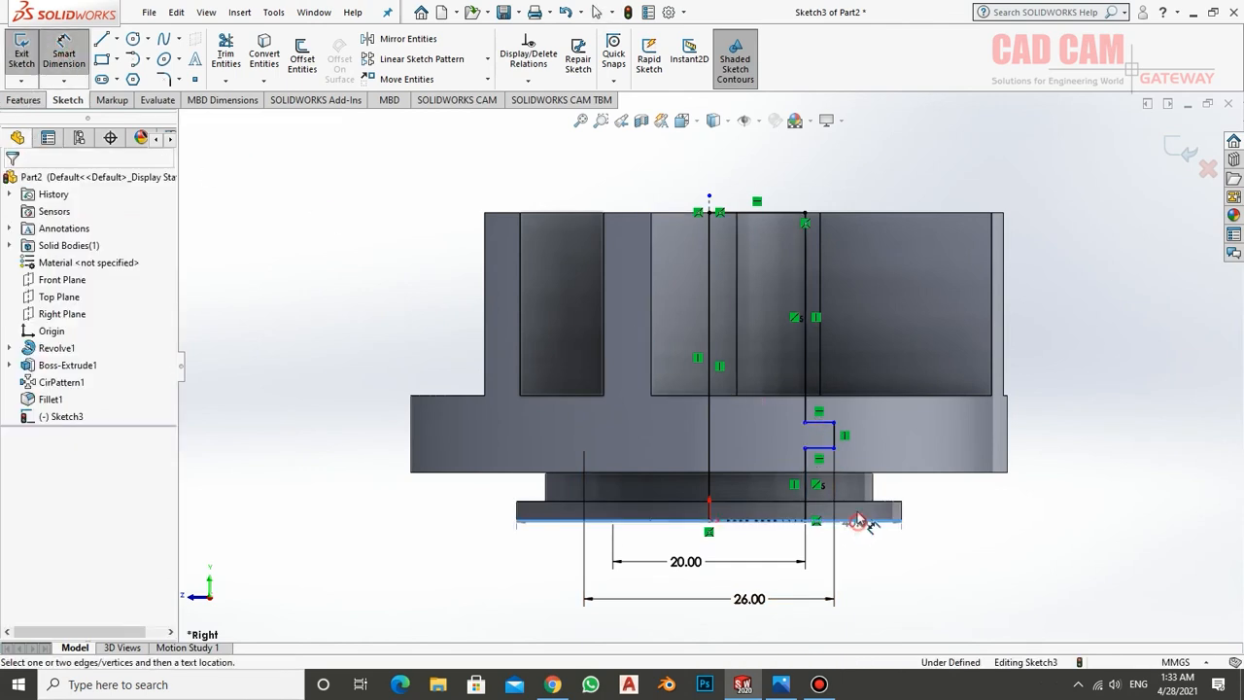
click(817, 449)
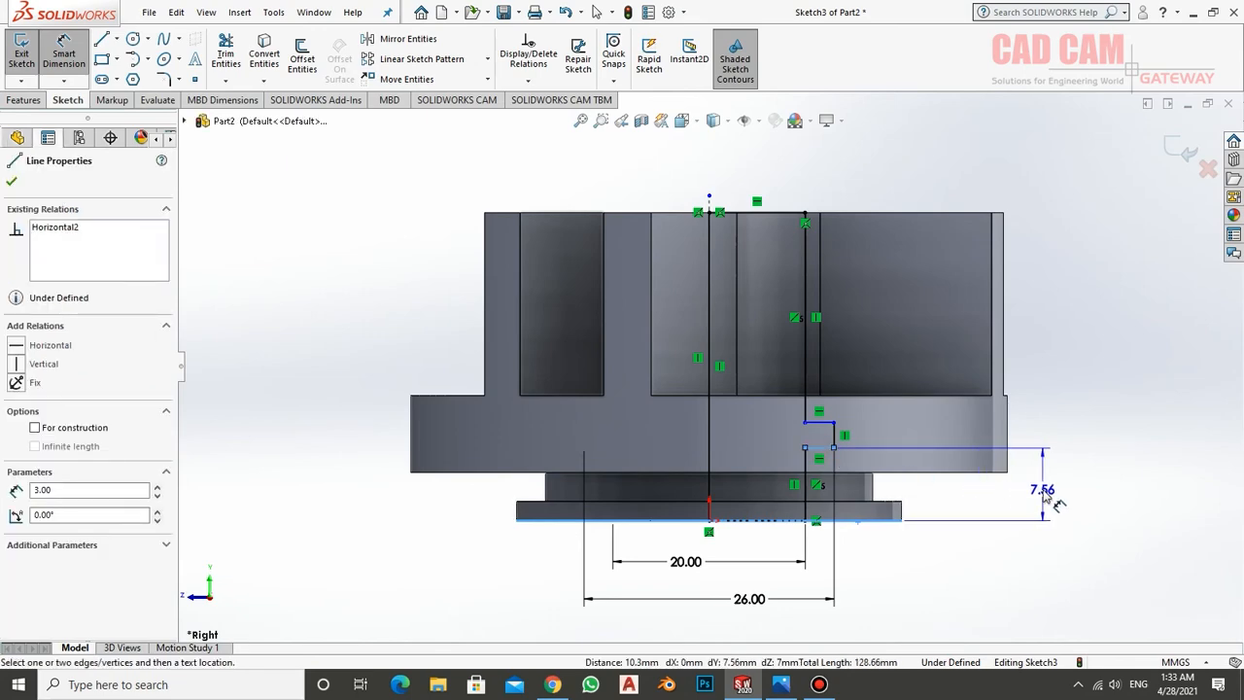
click(1046, 494)
key(alt+Tab)
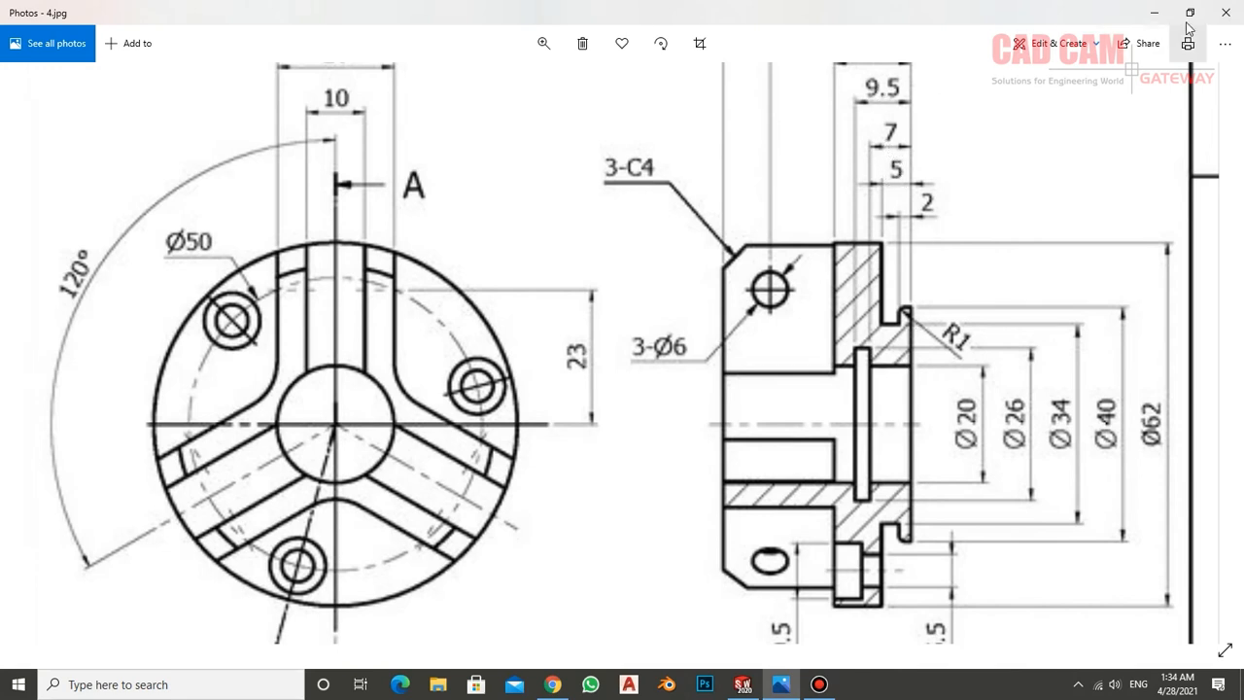
click(742, 684)
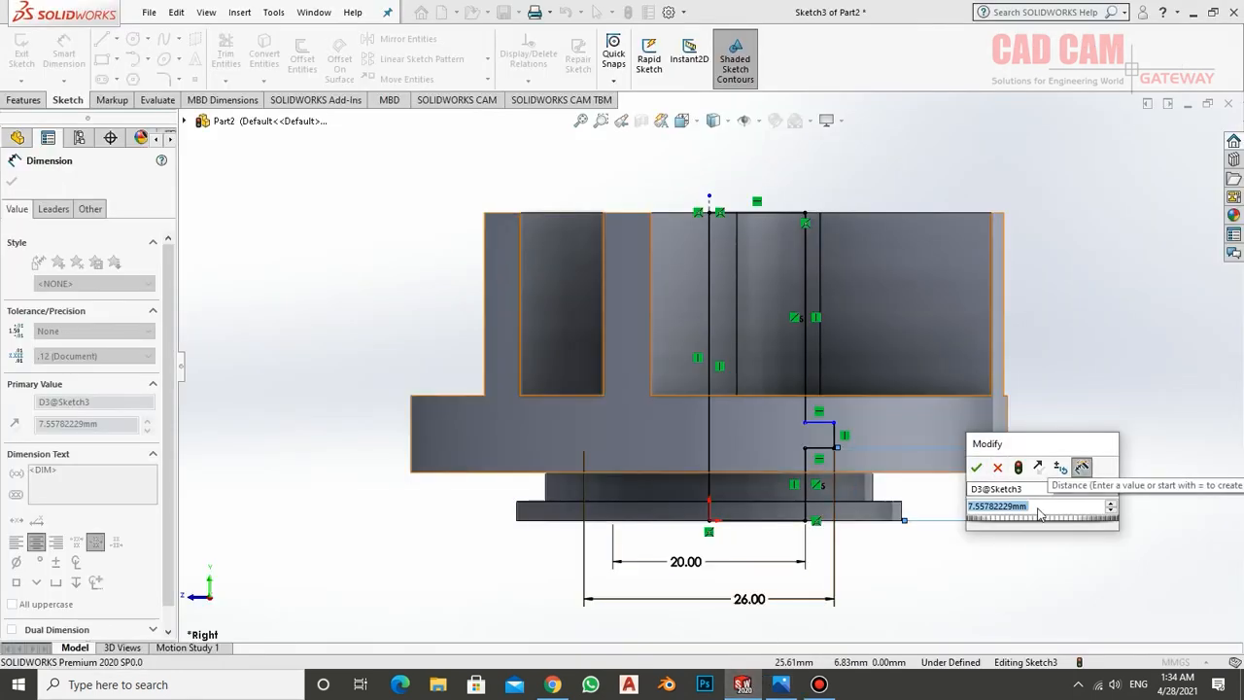
text(7)
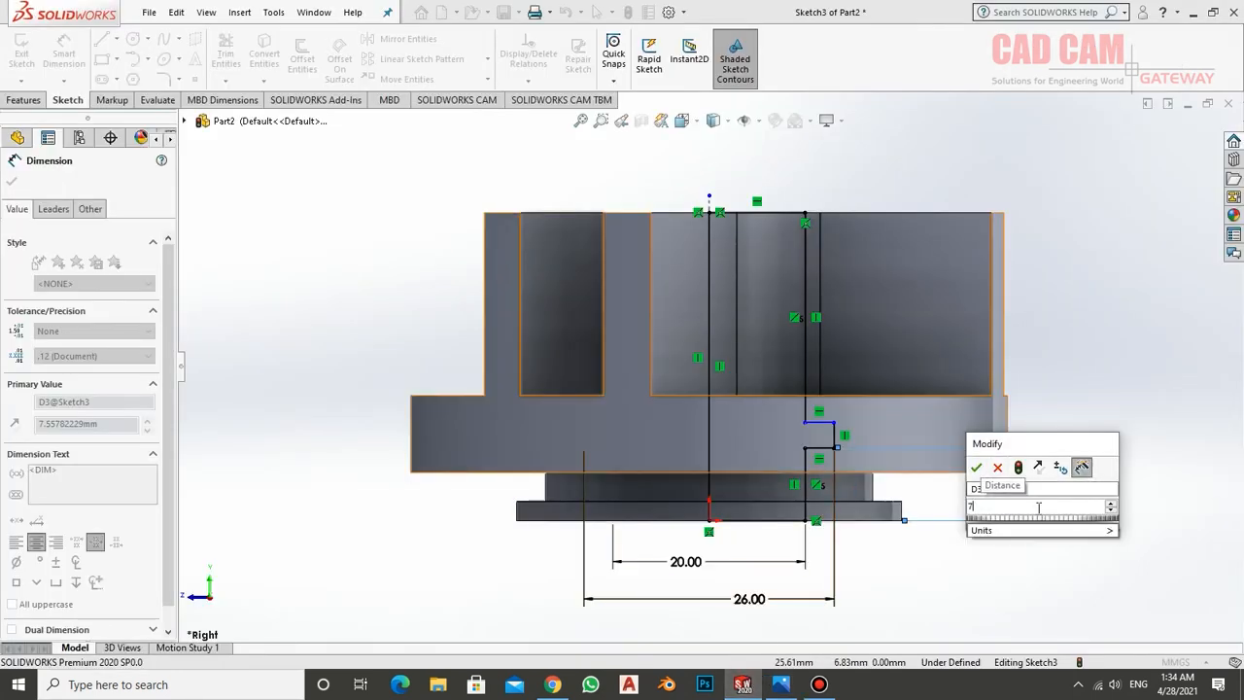
key(Return)
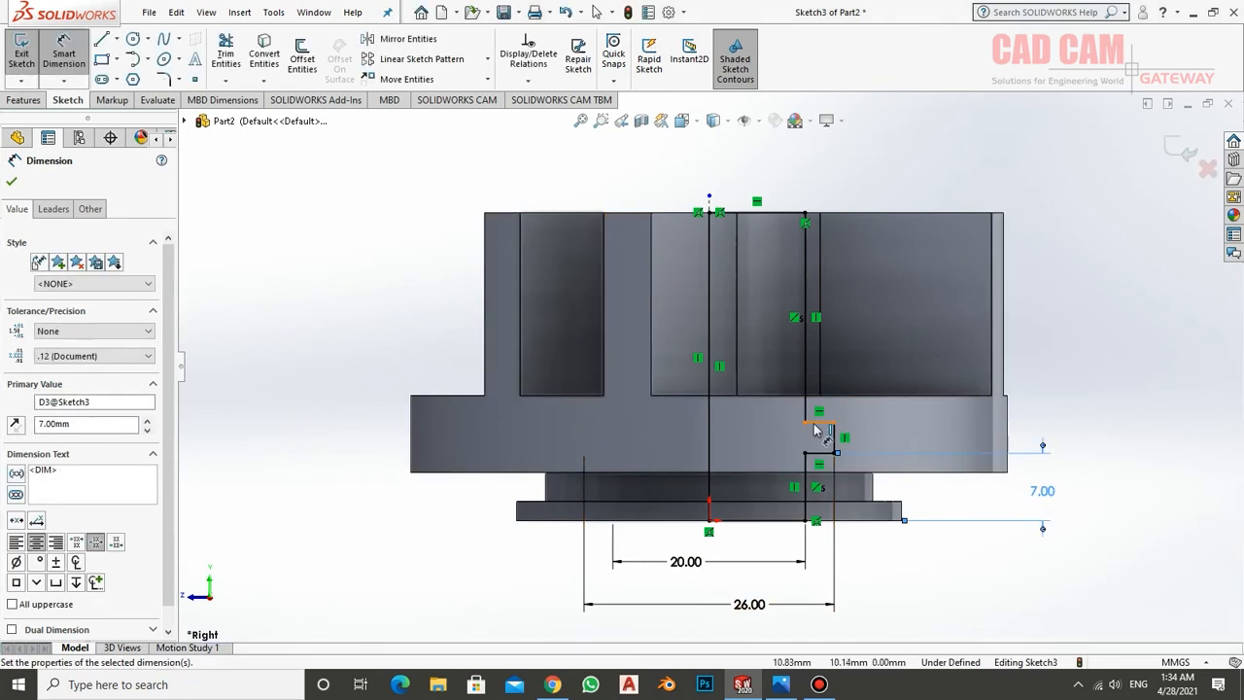
Dimension the groove's upper line 9.5 mm above the part's bottom edge
click(868, 519)
click(823, 424)
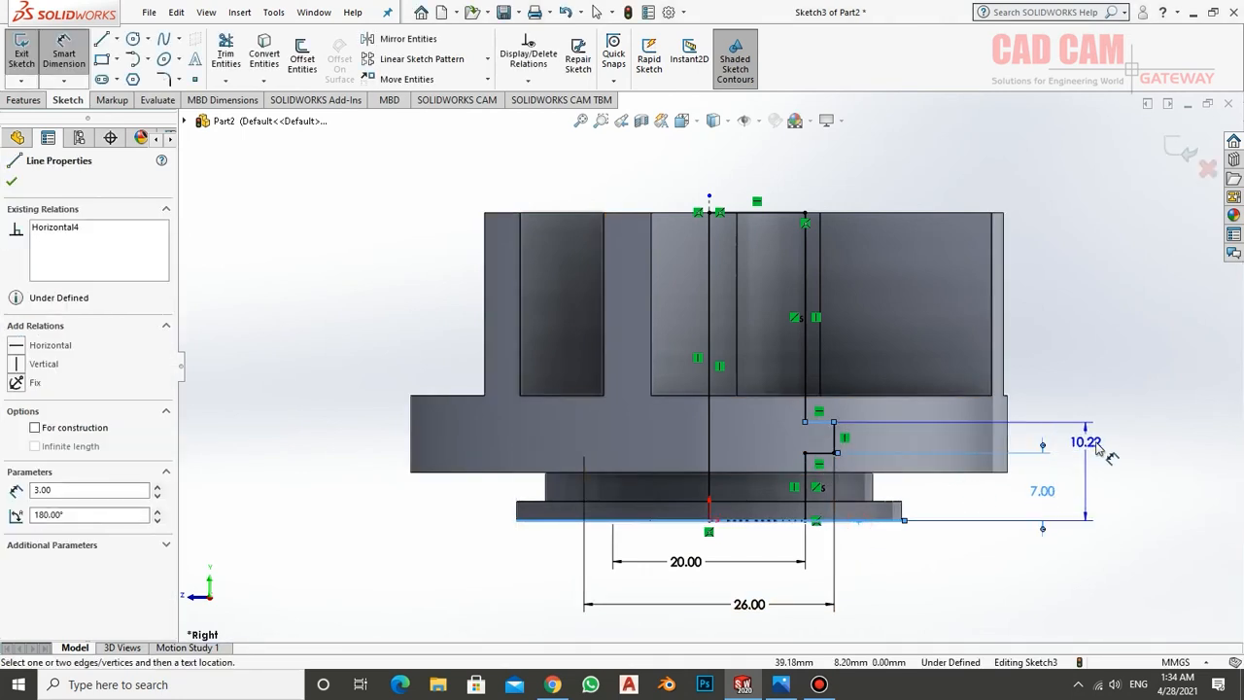
click(1099, 456)
text(9.5)
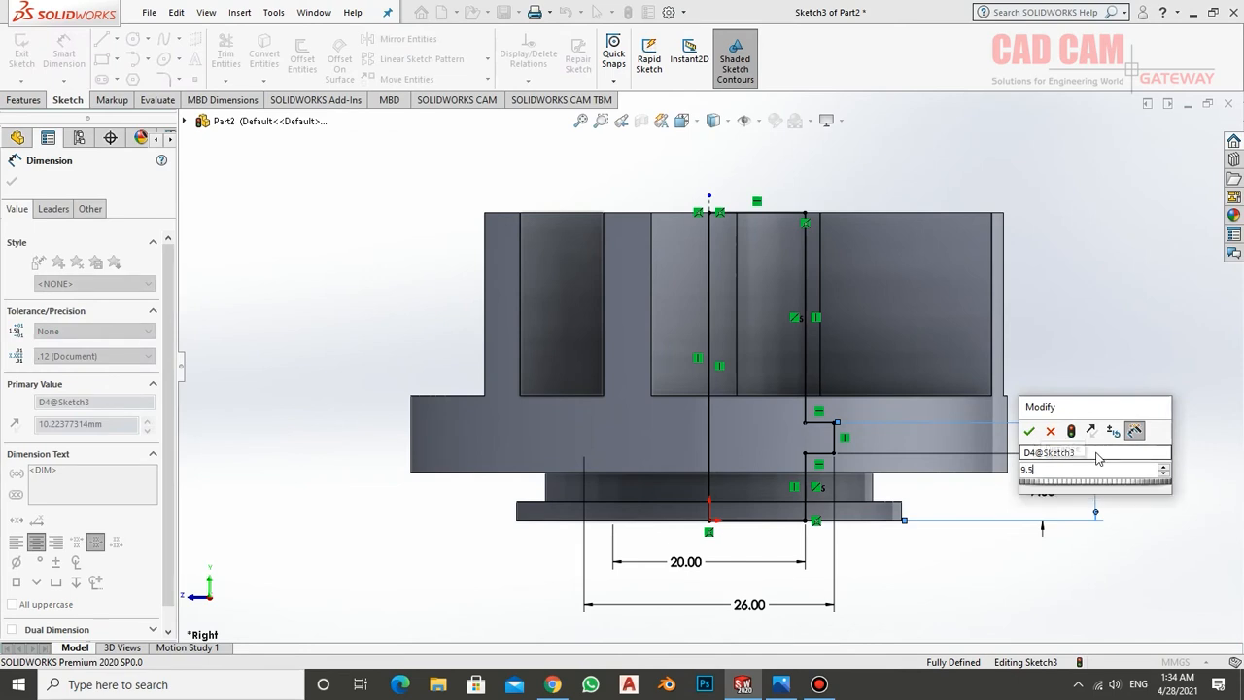
key(Return)
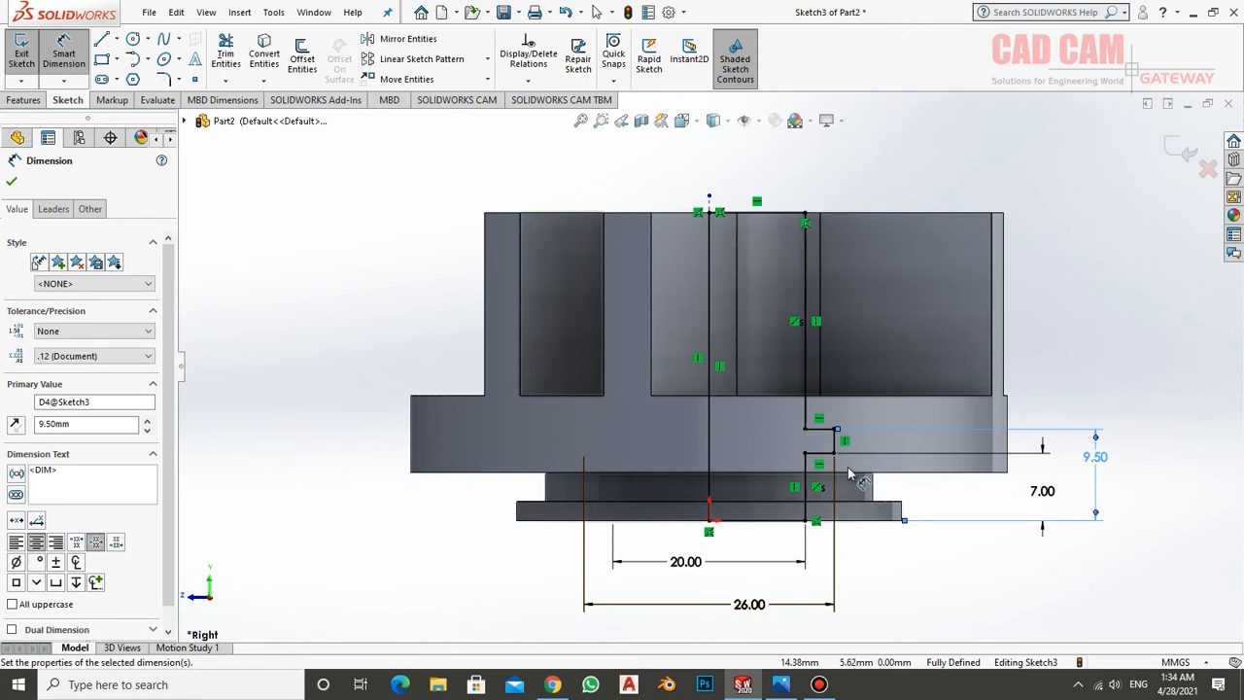
Exit the sketch and make a 360° Revolved Cut of the grooved bore profile about its centerline
click(24, 55)
mouse_move(858, 528)
middle_down()
mouse_move(896, 406)
mouse_move(926, 696)
middle_up()
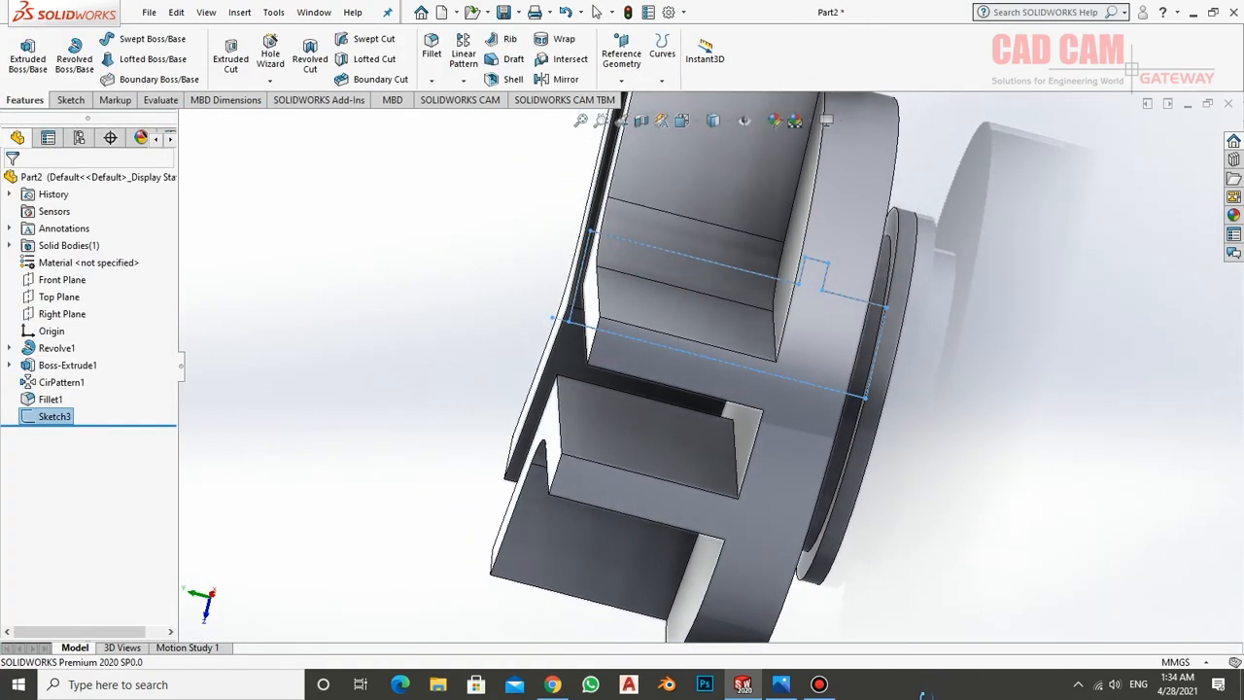
click(455, 291)
mouse_move(508, 281)
middle_down()
mouse_move(530, 292)
mouse_move(549, 343)
middle_up()
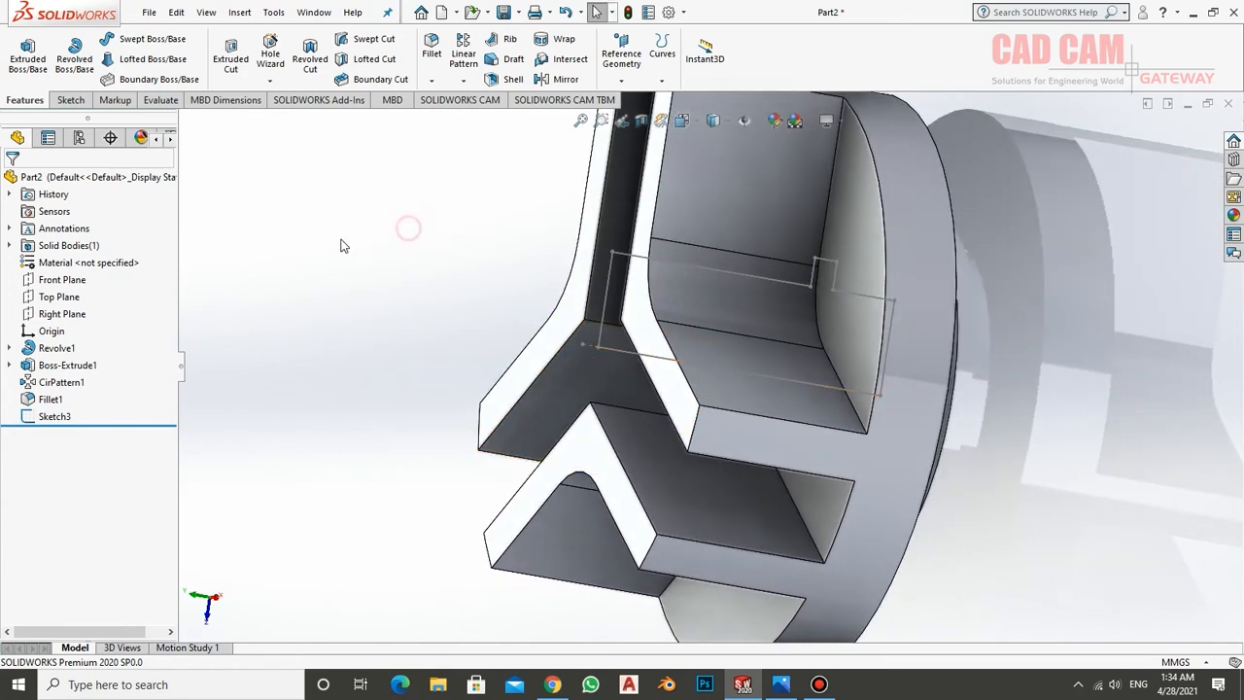
click(76, 418)
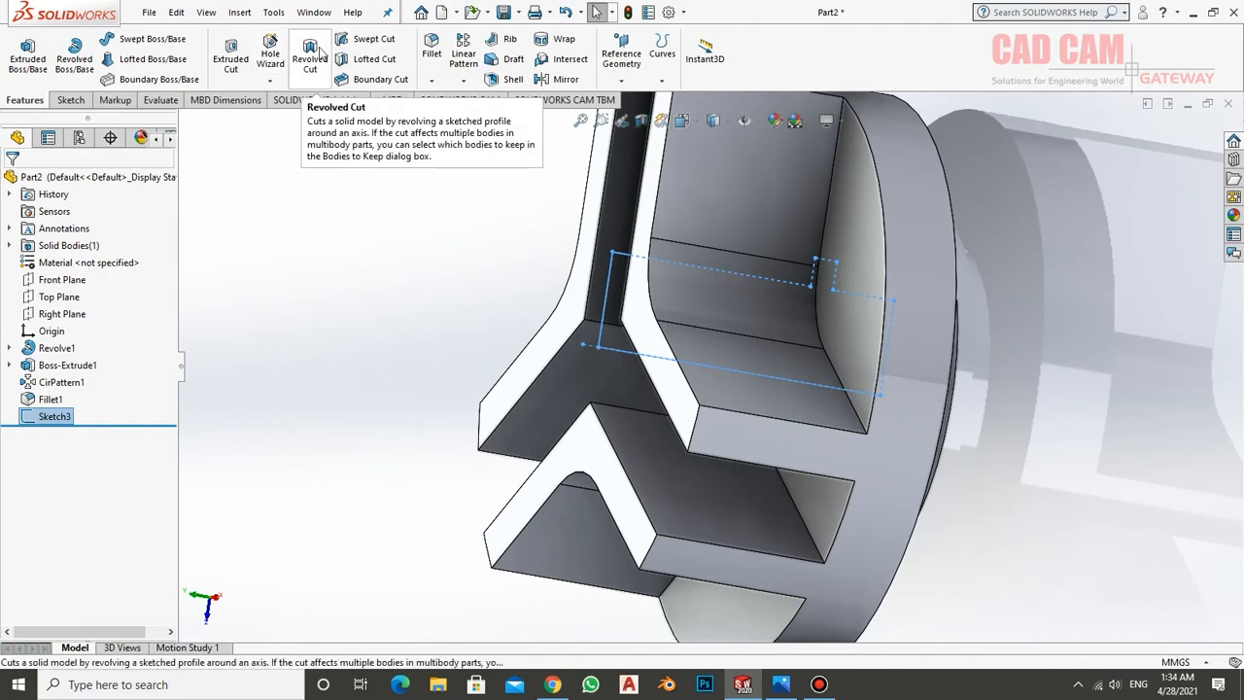
click(310, 53)
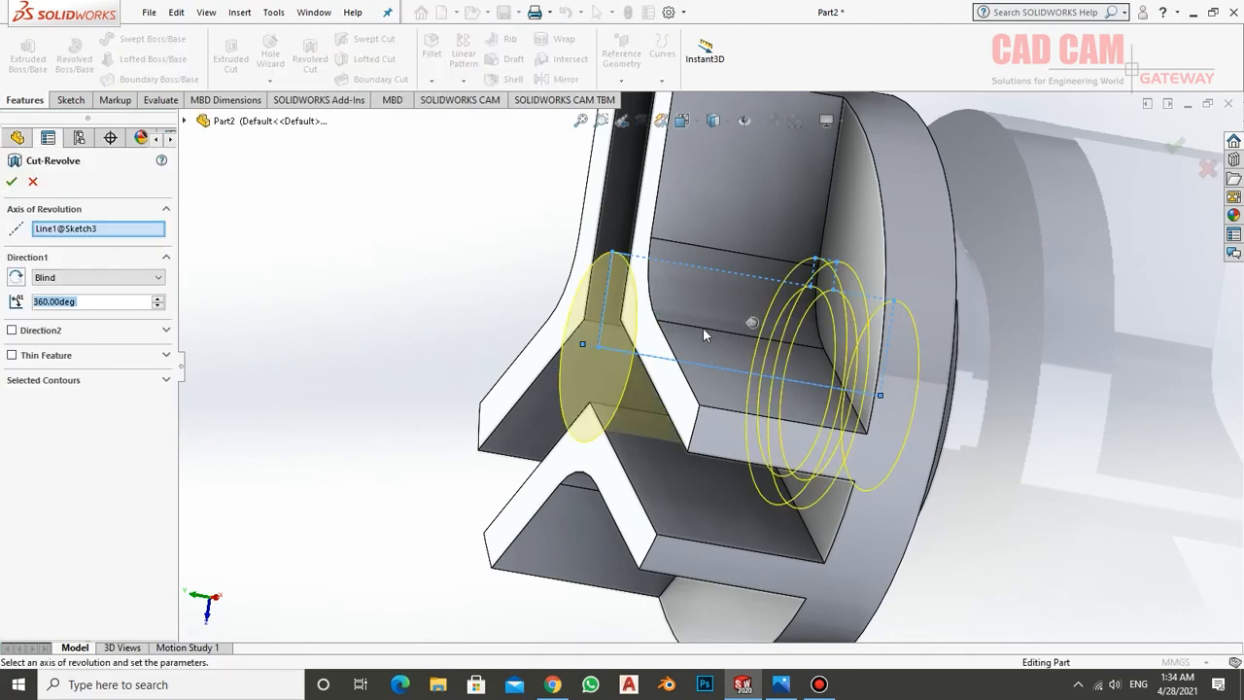
middle_drag(702, 327, 707, 365)
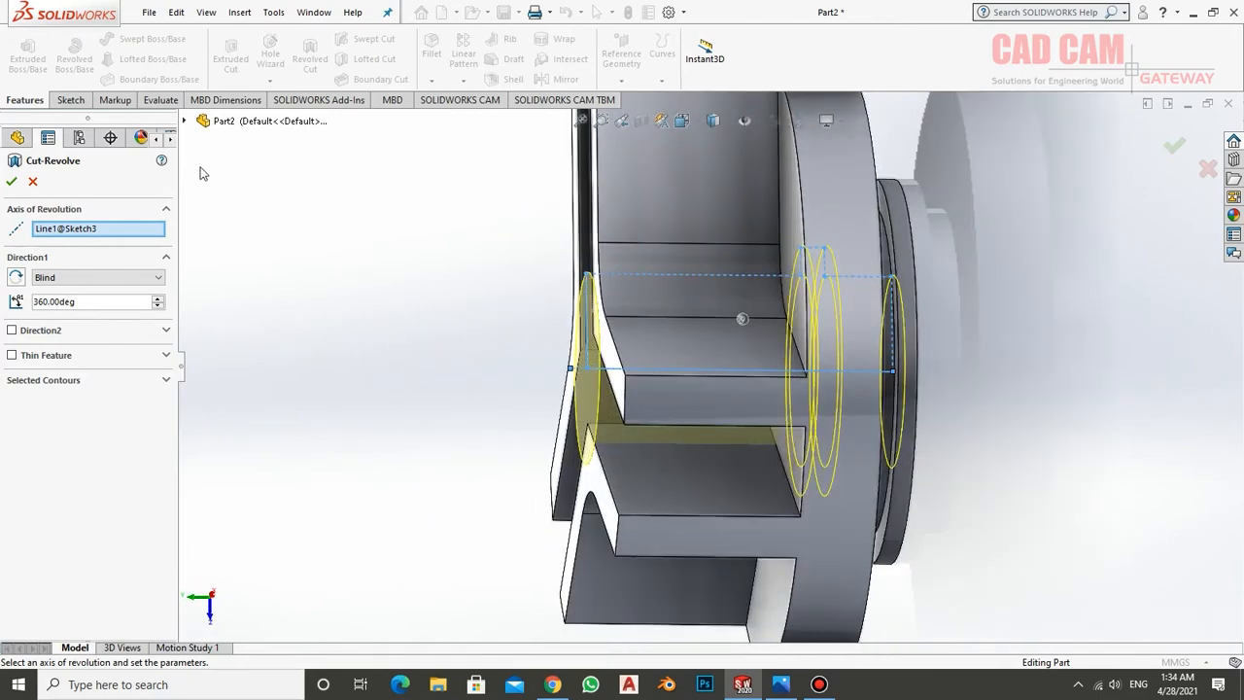
click(11, 181)
Section the part at the Right Plane and examine the grooved bore
middle_drag(494, 347, 697, 278)
middle_drag(759, 332, 688, 373)
scroll(477, 469, up, 4)
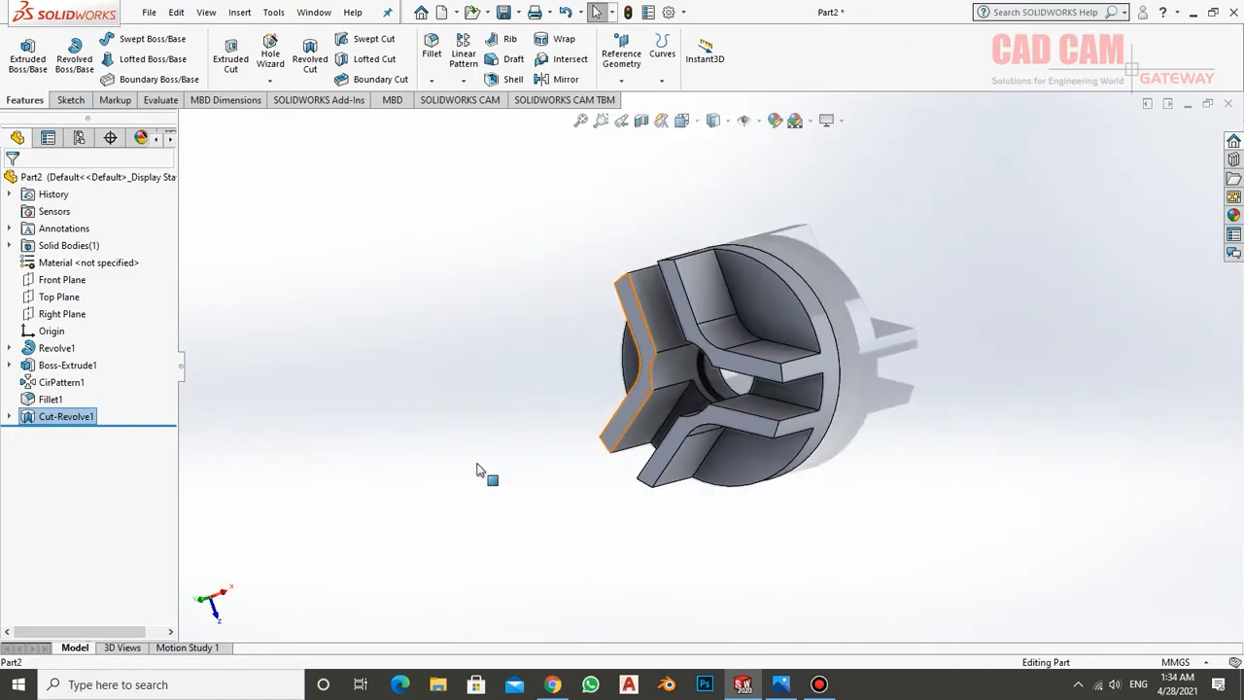
scroll(671, 374, down, 3)
middle_drag(783, 303, 813, 292)
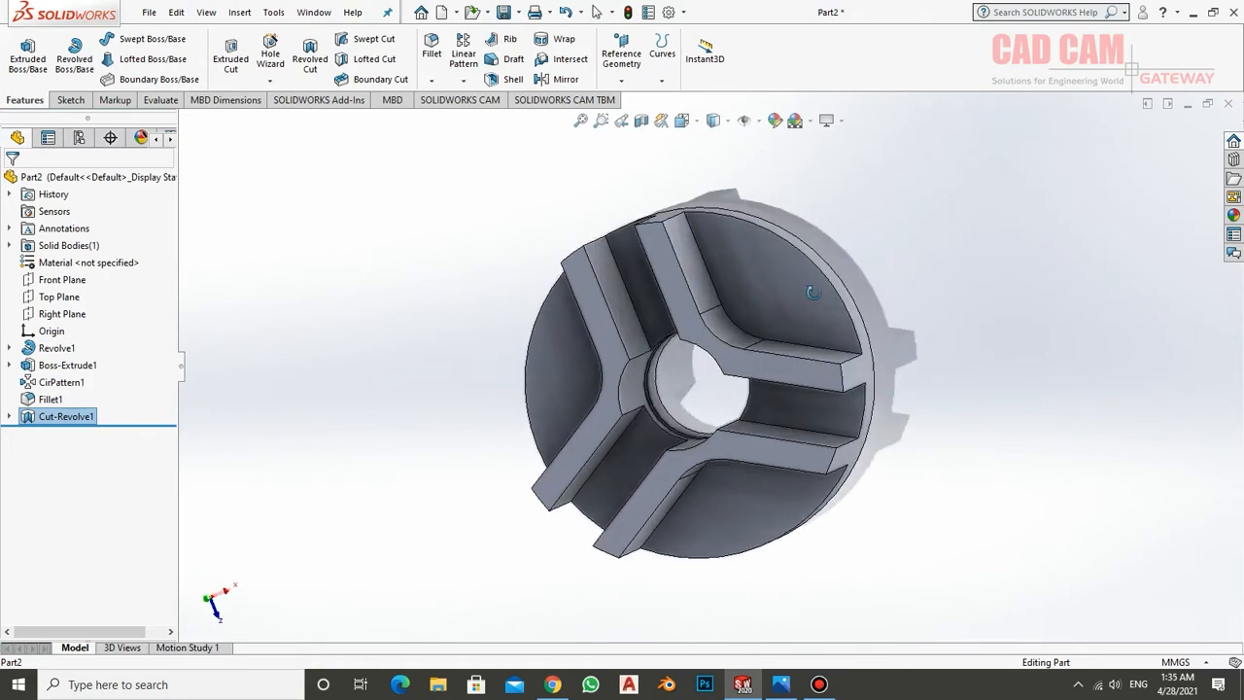
click(643, 130)
middle_drag(767, 457, 663, 278)
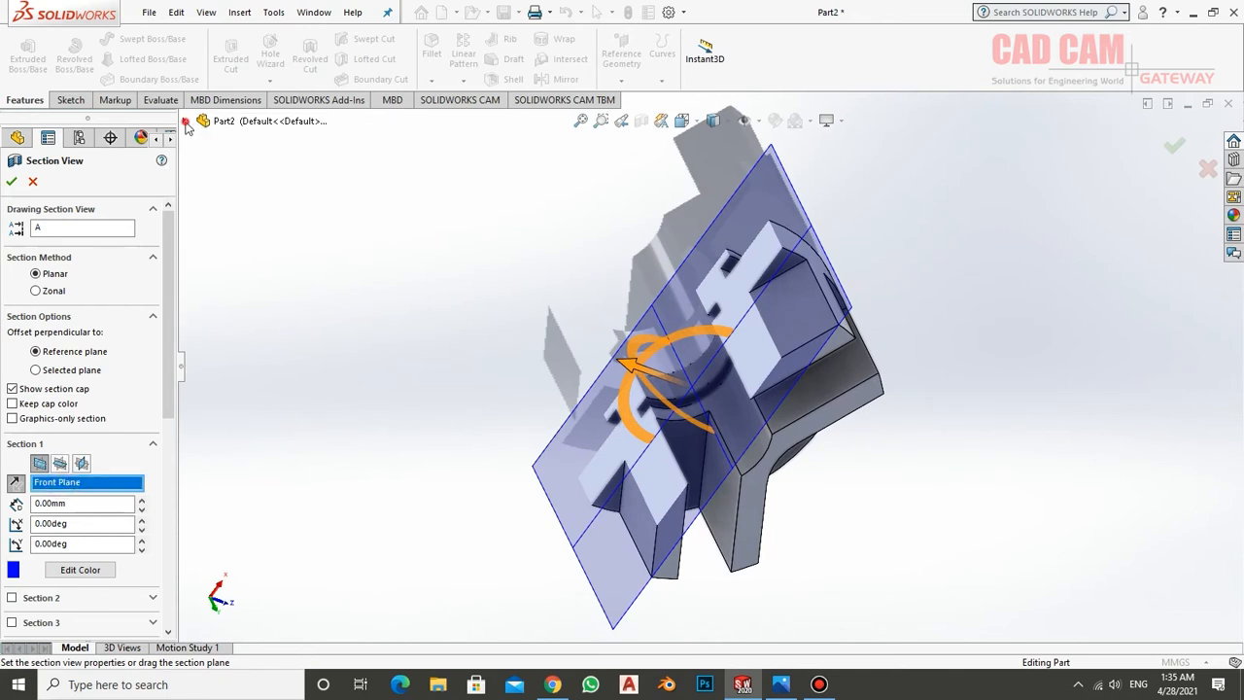
click(186, 121)
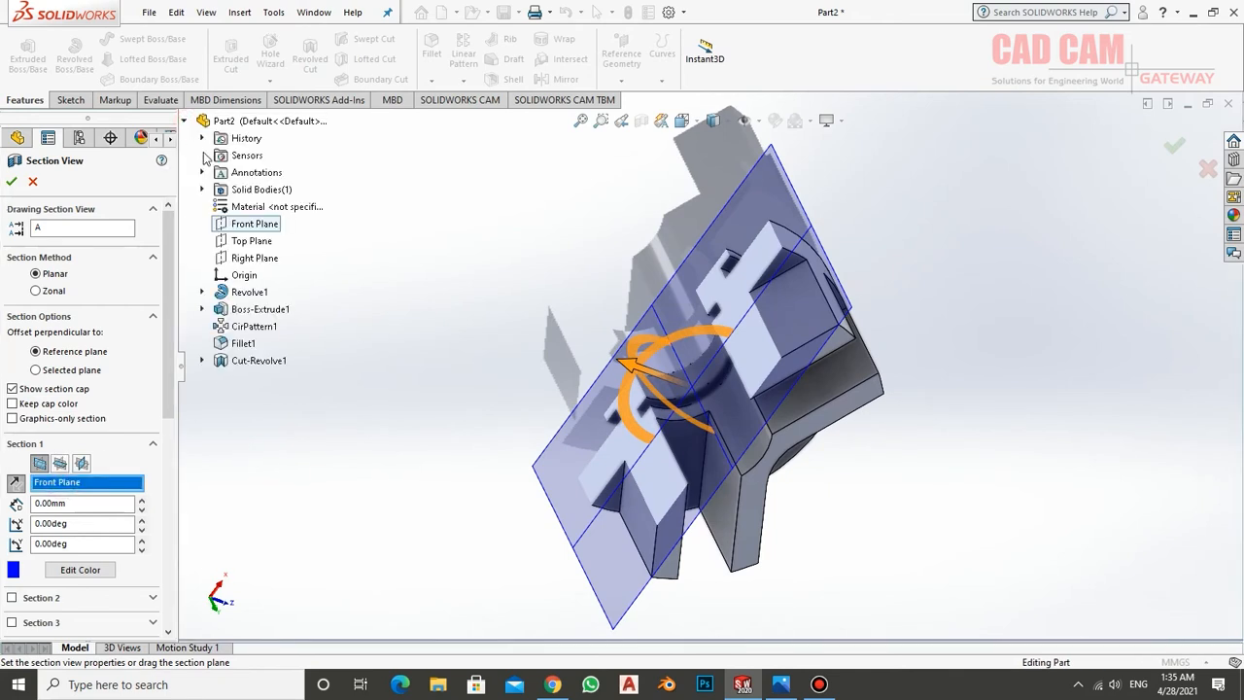
click(236, 258)
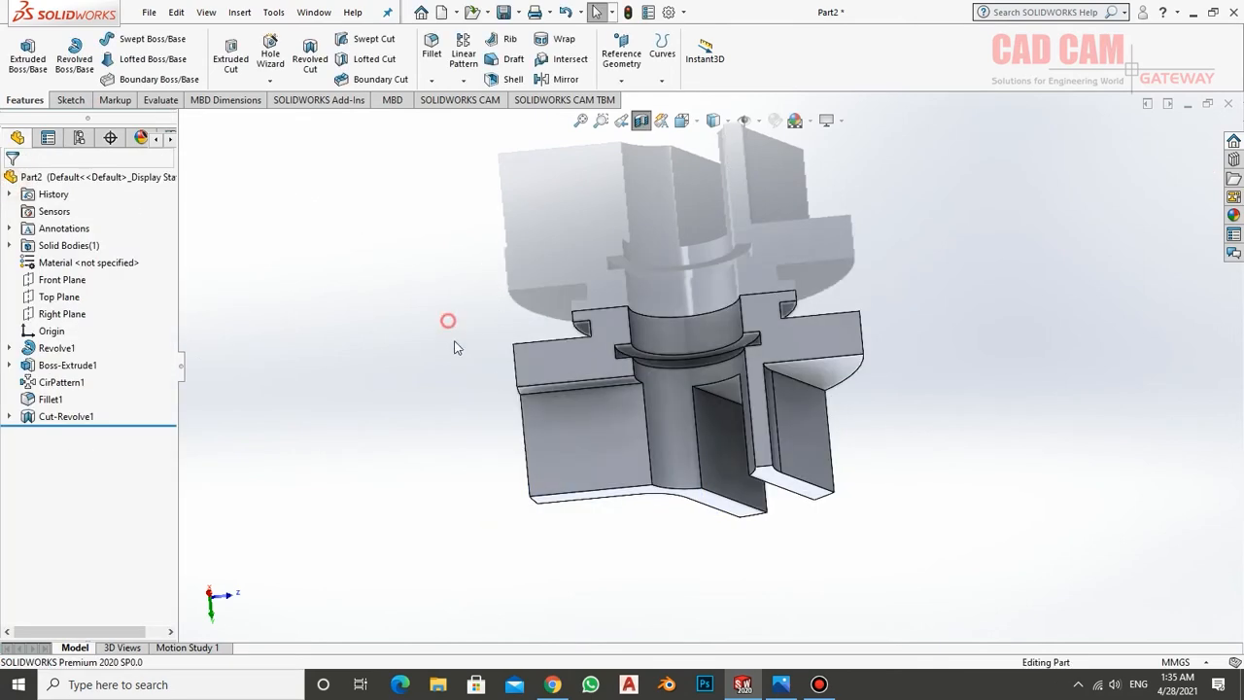
middle_drag(456, 347, 845, 467)
Turn off Ambient Occlusion and RealView Graphics and turn on Shadows In Shaded Mode
click(842, 121)
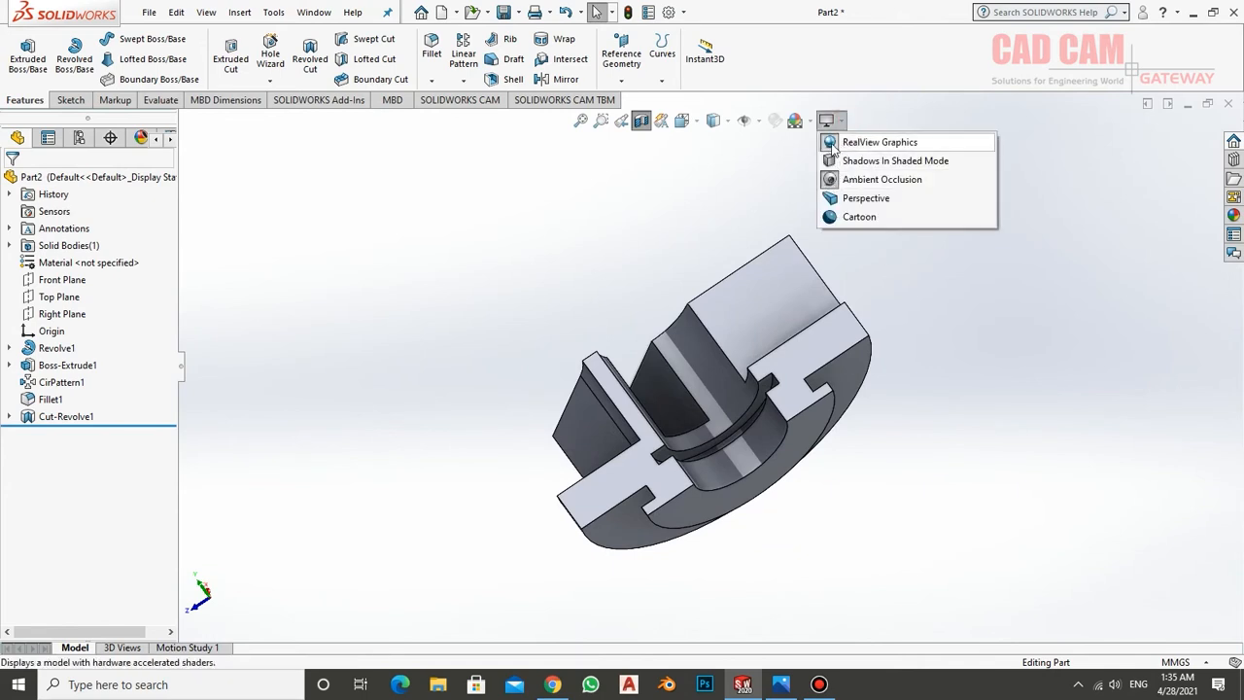
click(886, 179)
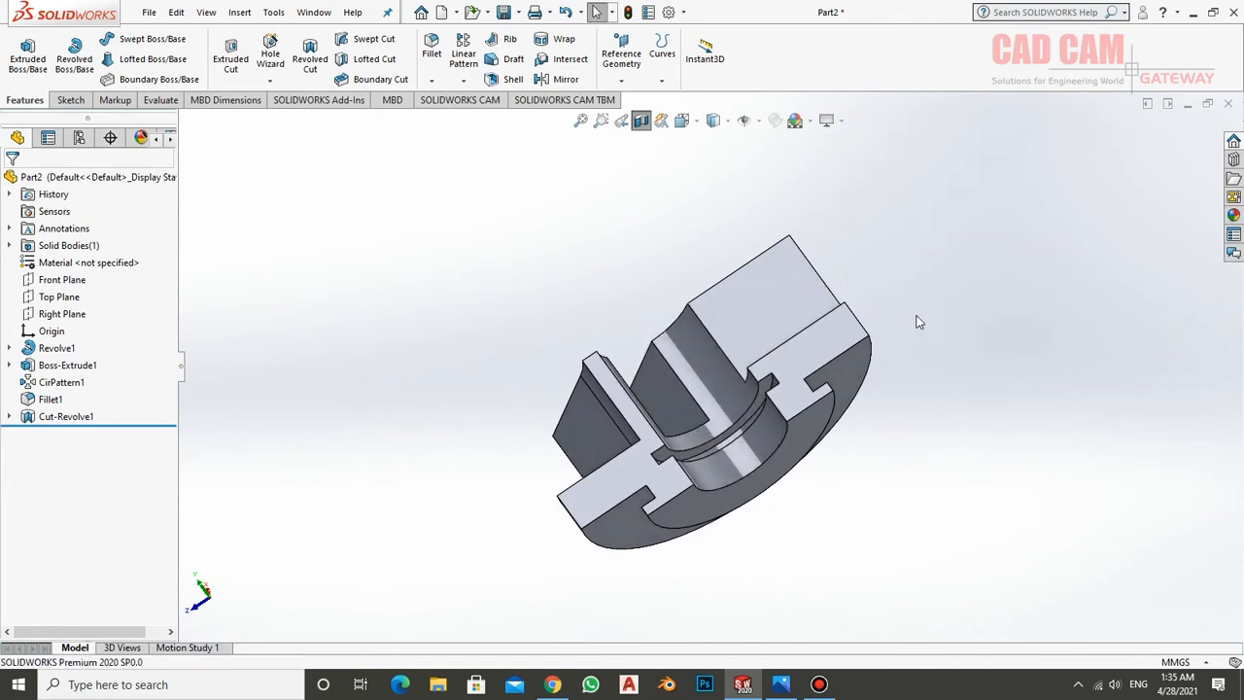
mouse_move(918, 322)
middle_down()
mouse_move(1069, 291)
mouse_move(972, 430)
mouse_move(910, 472)
mouse_move(936, 397)
mouse_move(885, 214)
middle_up()
click(827, 119)
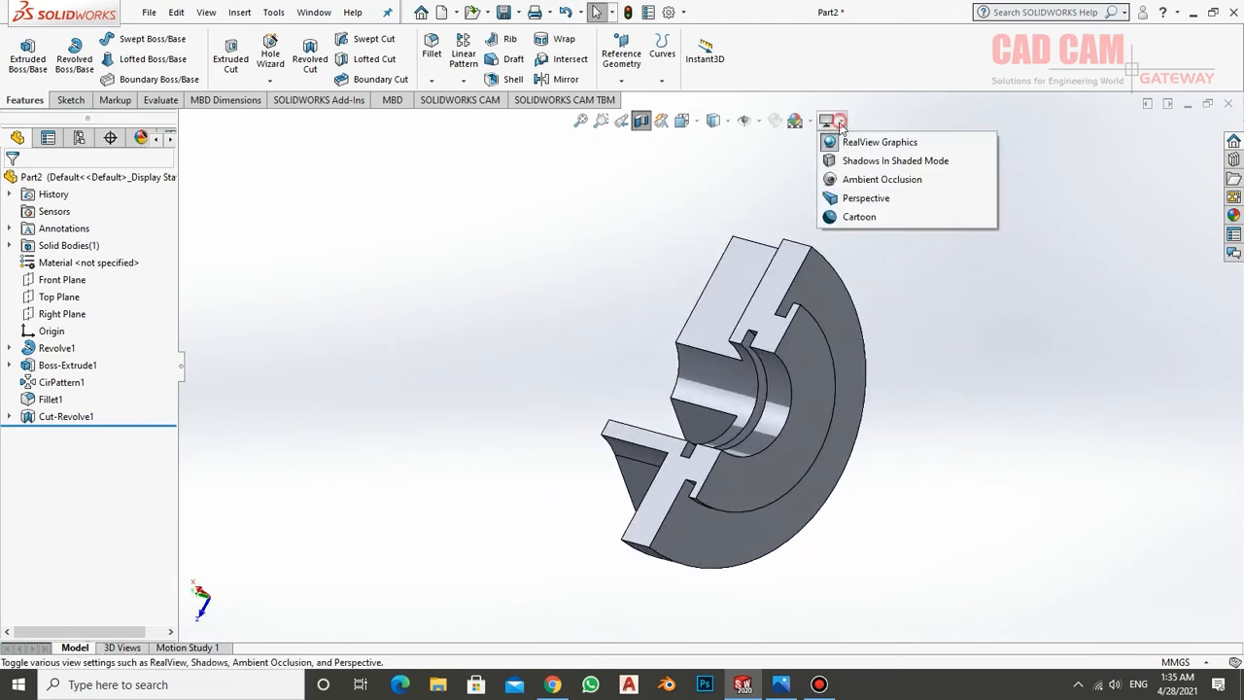
click(836, 163)
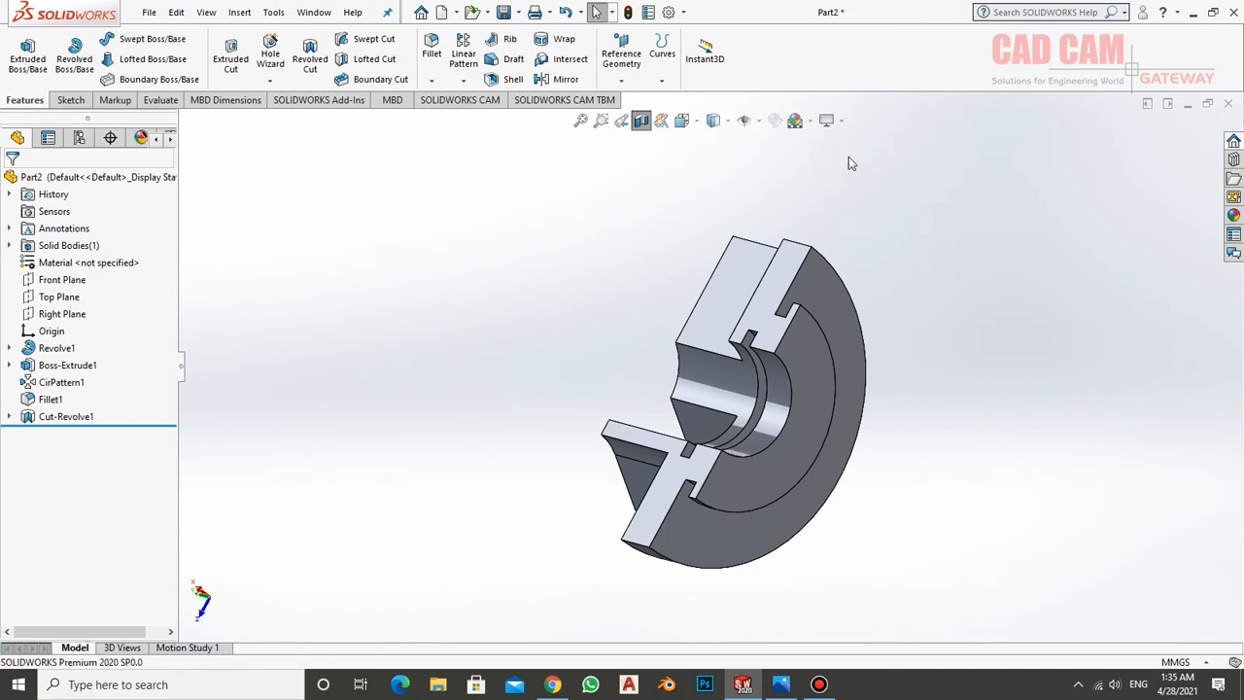
click(830, 122)
click(838, 144)
click(910, 265)
Turn off the section view and look over the whole part from the wall side
middle_drag(906, 298, 877, 173)
click(642, 122)
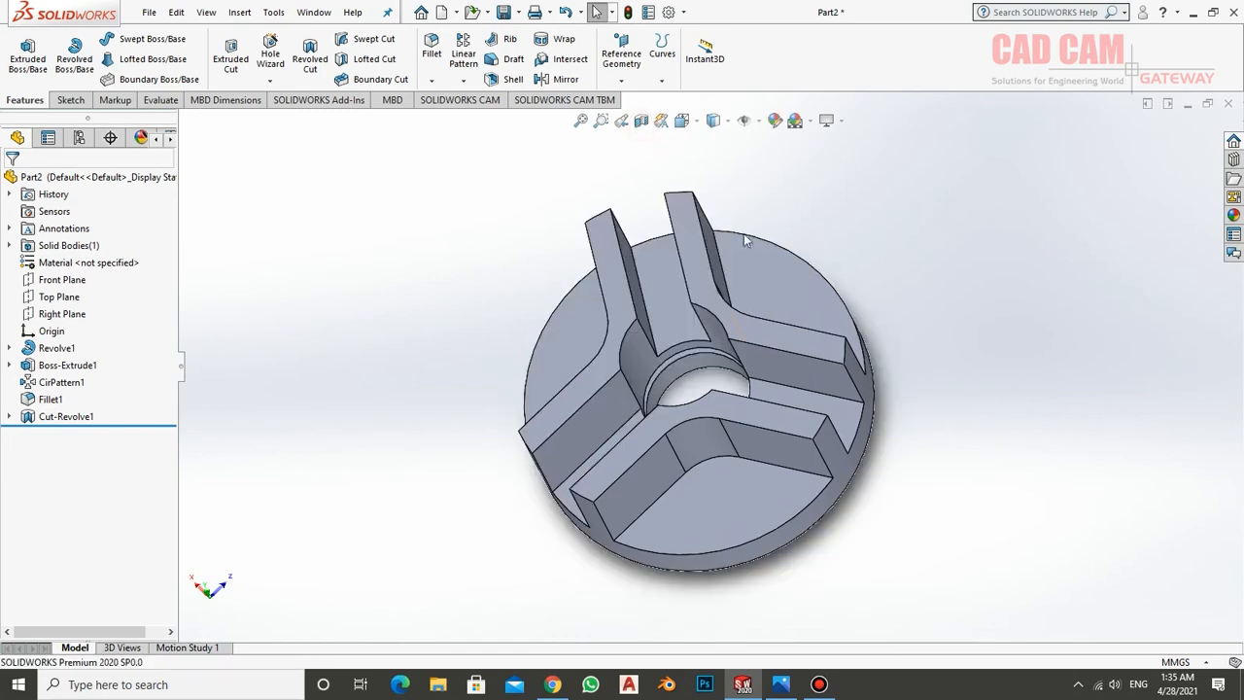
middle_drag(848, 377, 822, 416)
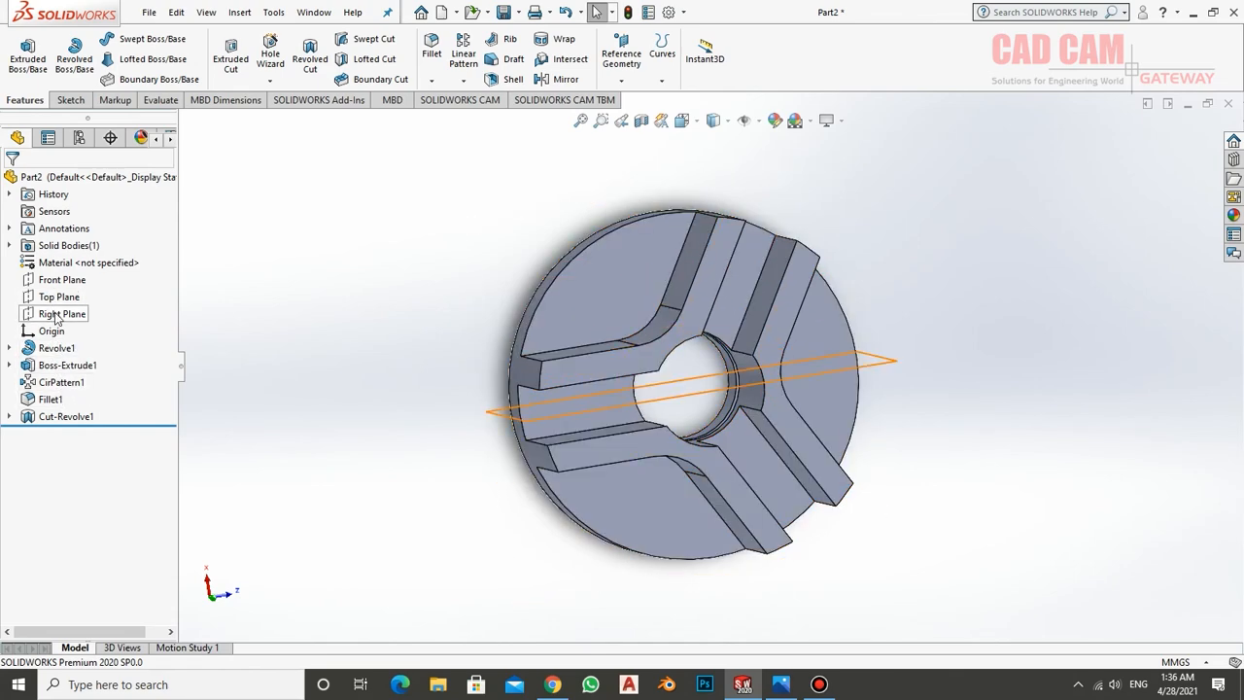
Sketch a circle of about 3.9 mm radius on the Right Plane, centred about 19 mm sideways from and 22 mm above the origin
click(57, 315)
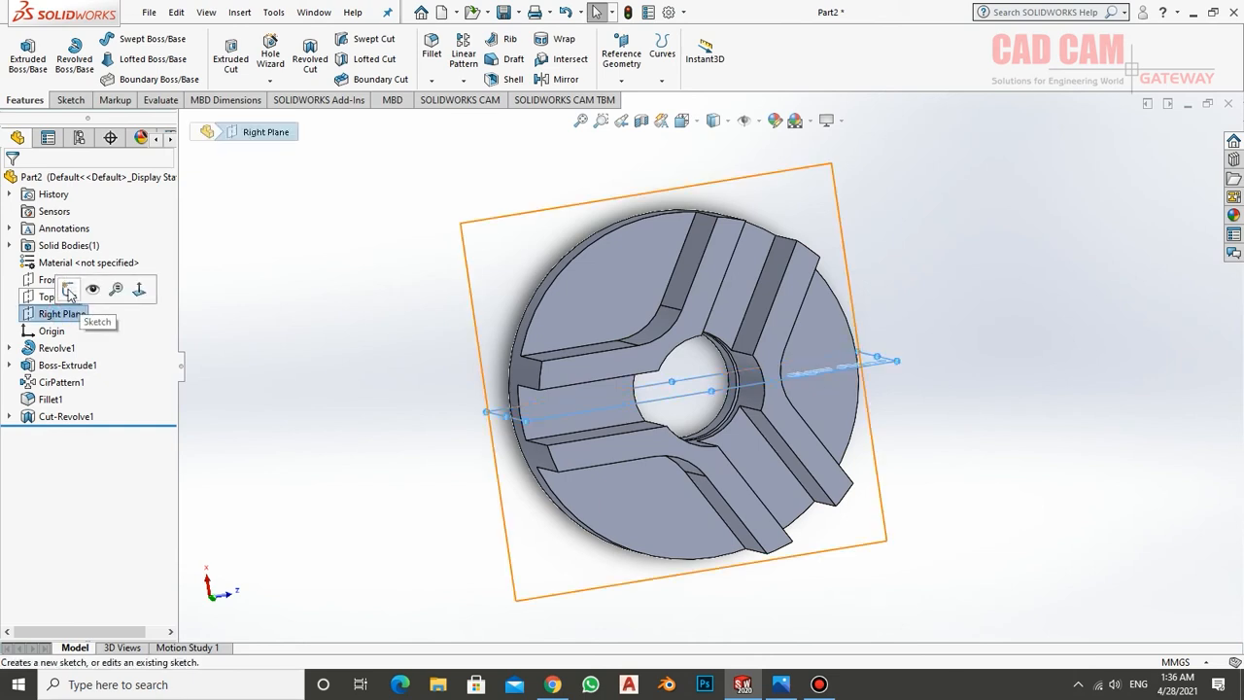
click(69, 292)
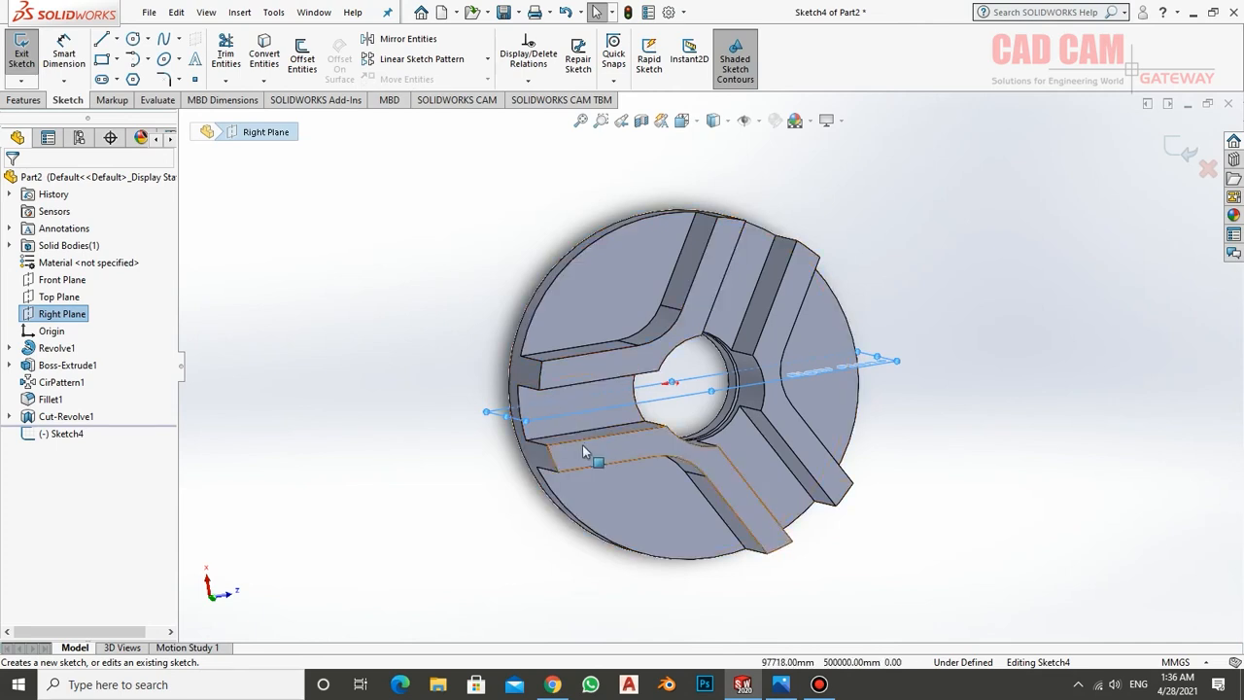
right_click(78, 437)
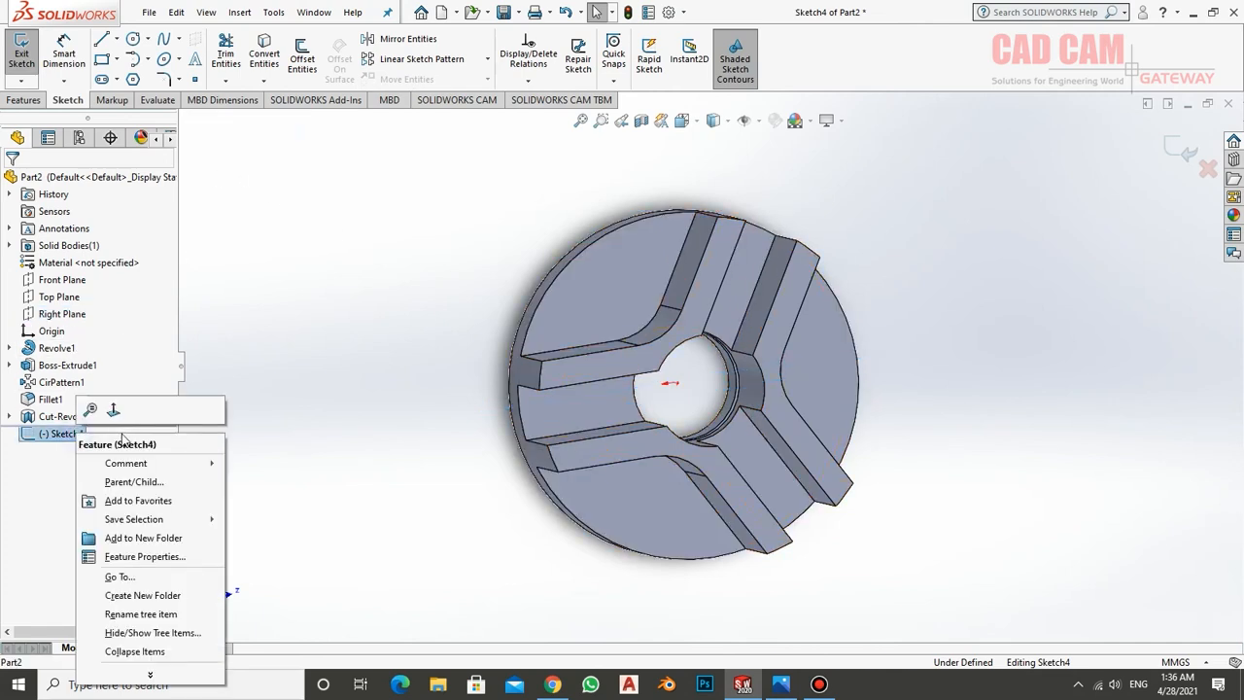
click(114, 410)
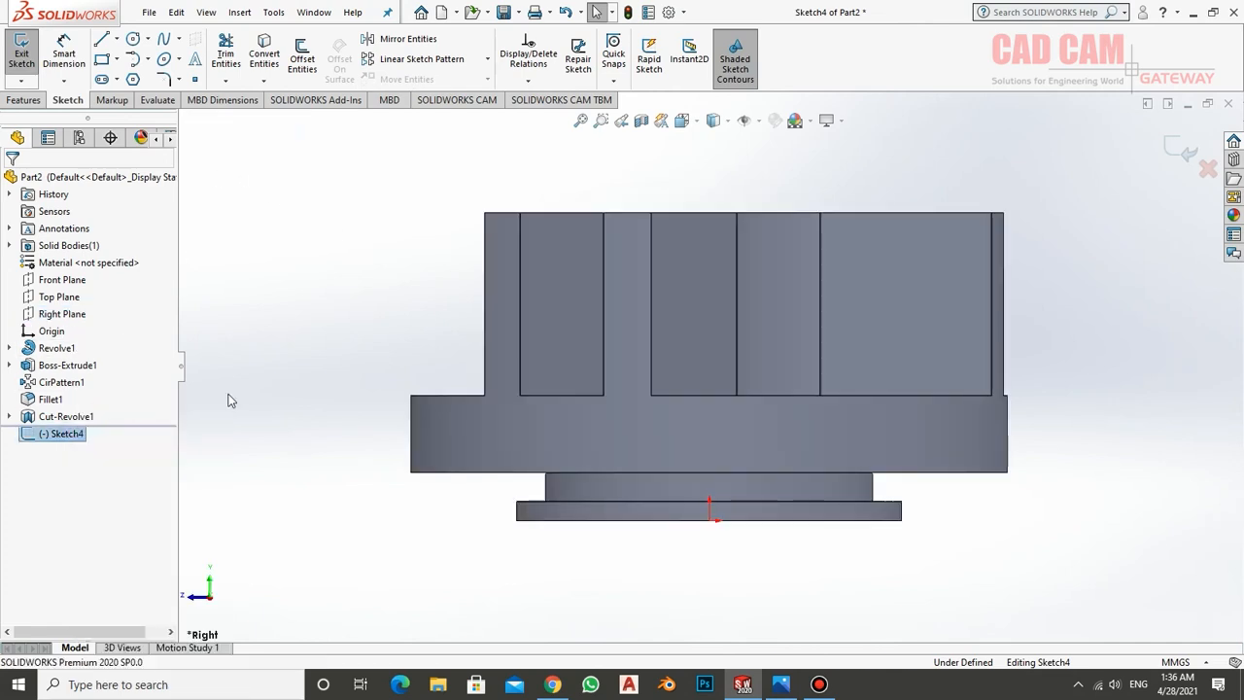
click(130, 40)
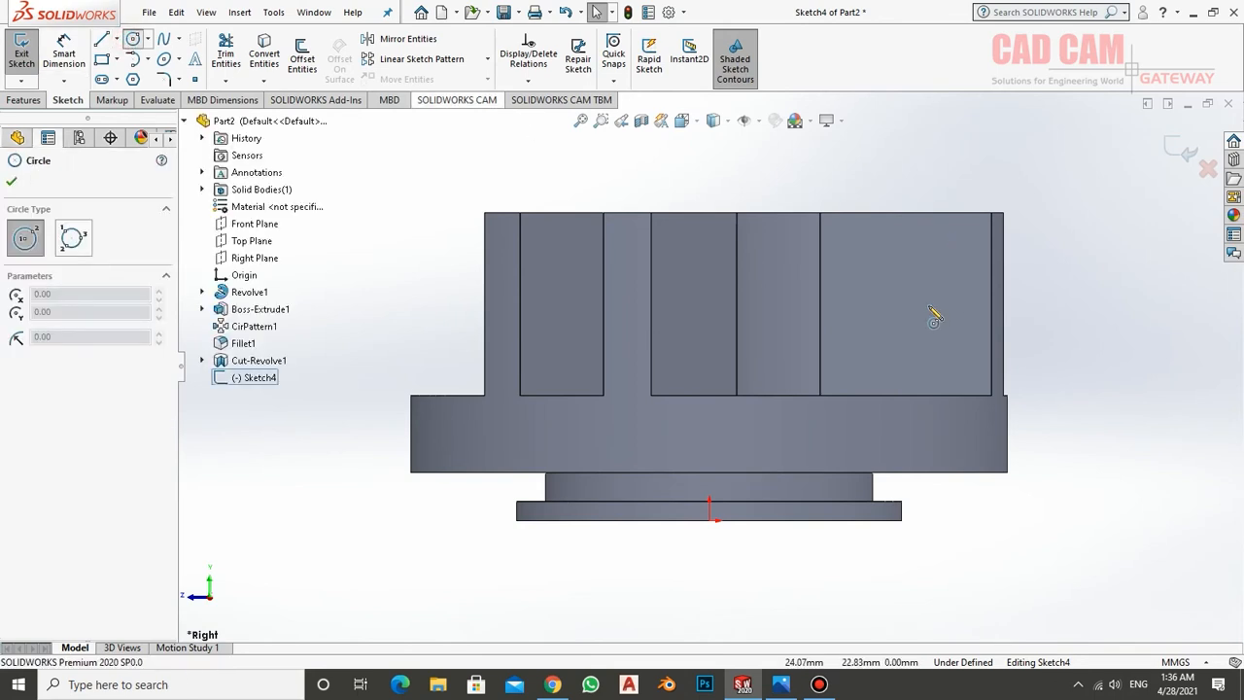
click(891, 307)
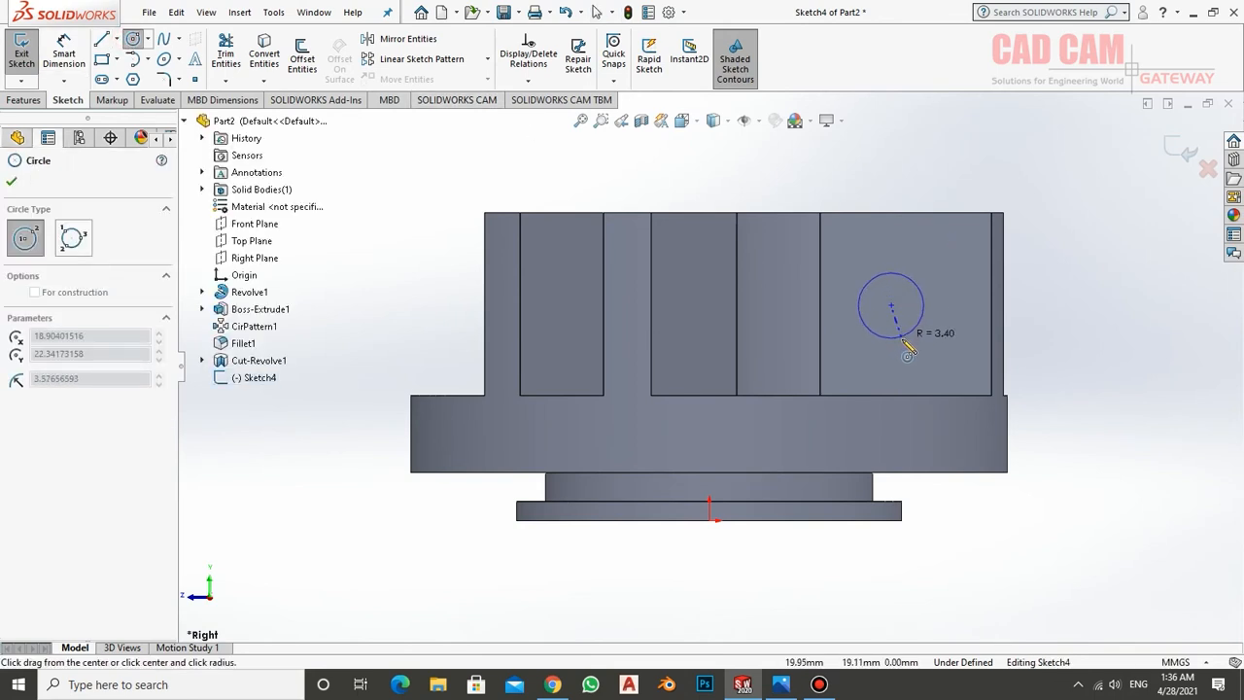
click(899, 344)
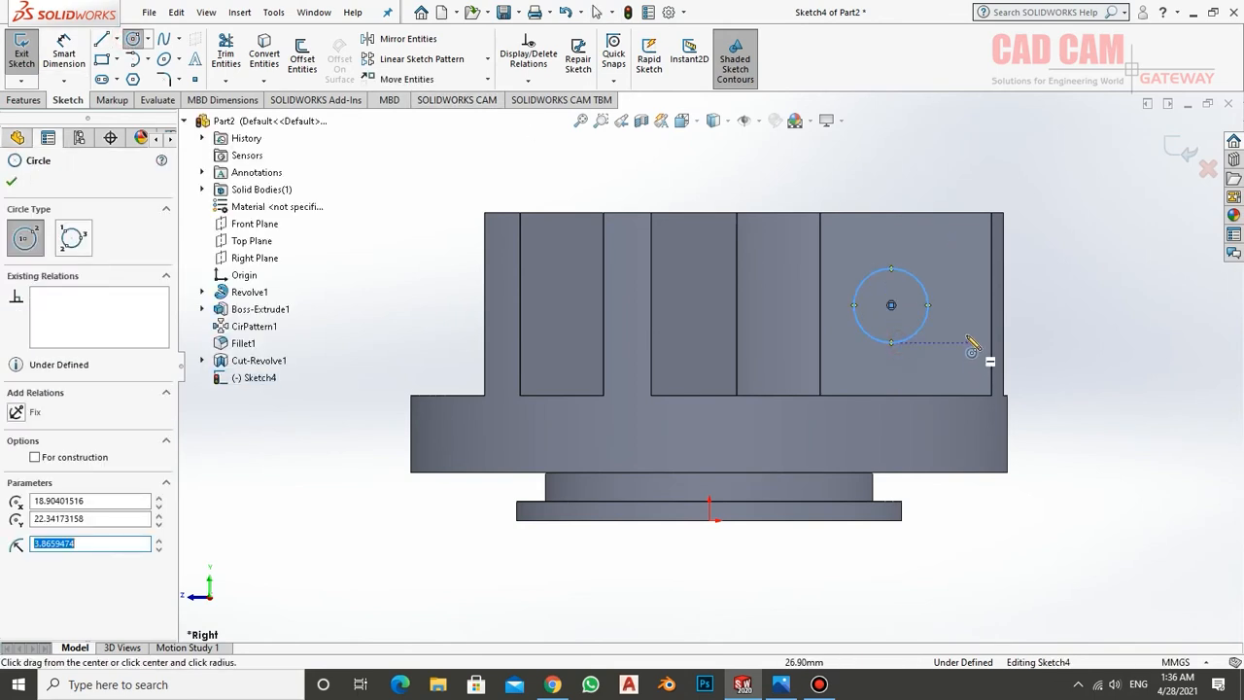
Dimension the circle's centre 23 mm horizontally from the origin, checking the hole's position in the reference drawing in Photos
click(68, 53)
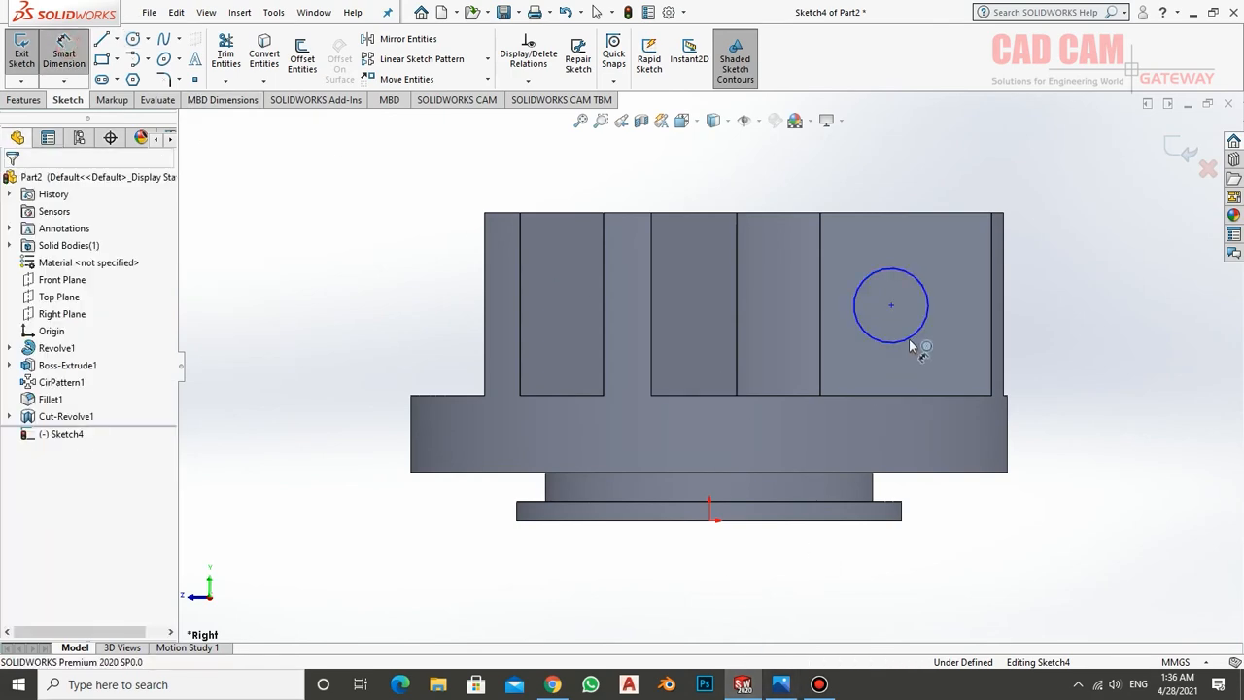
click(790, 686)
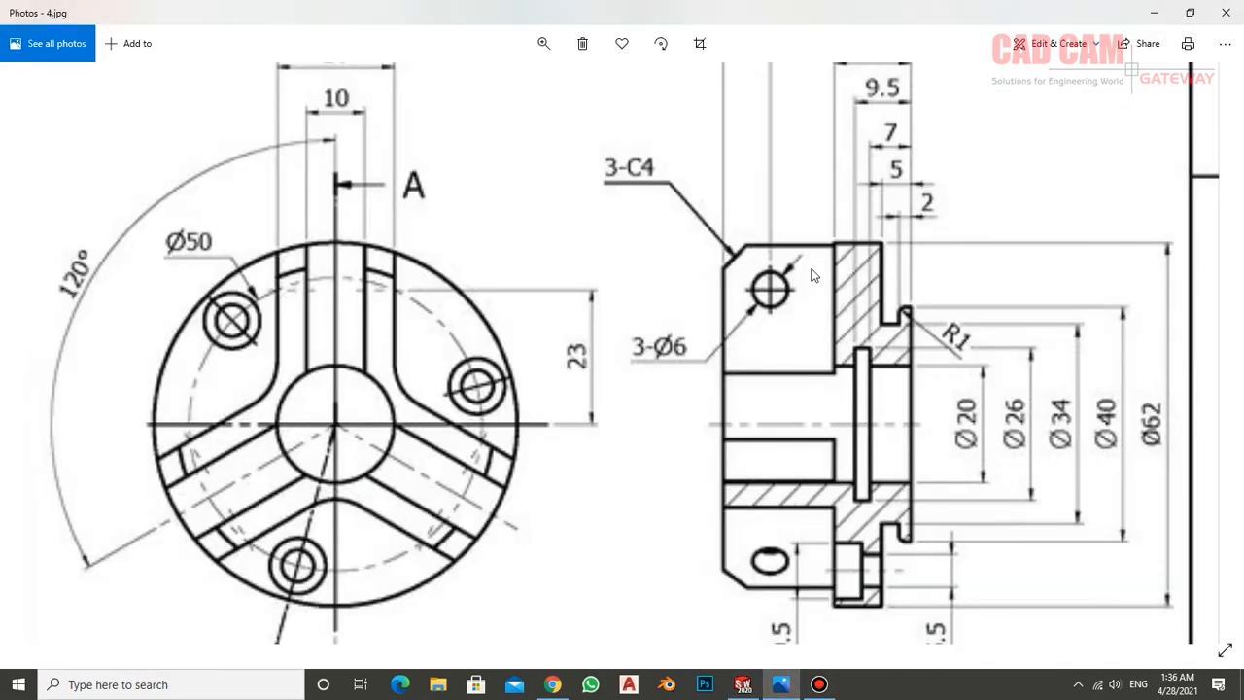
drag(814, 276, 815, 428)
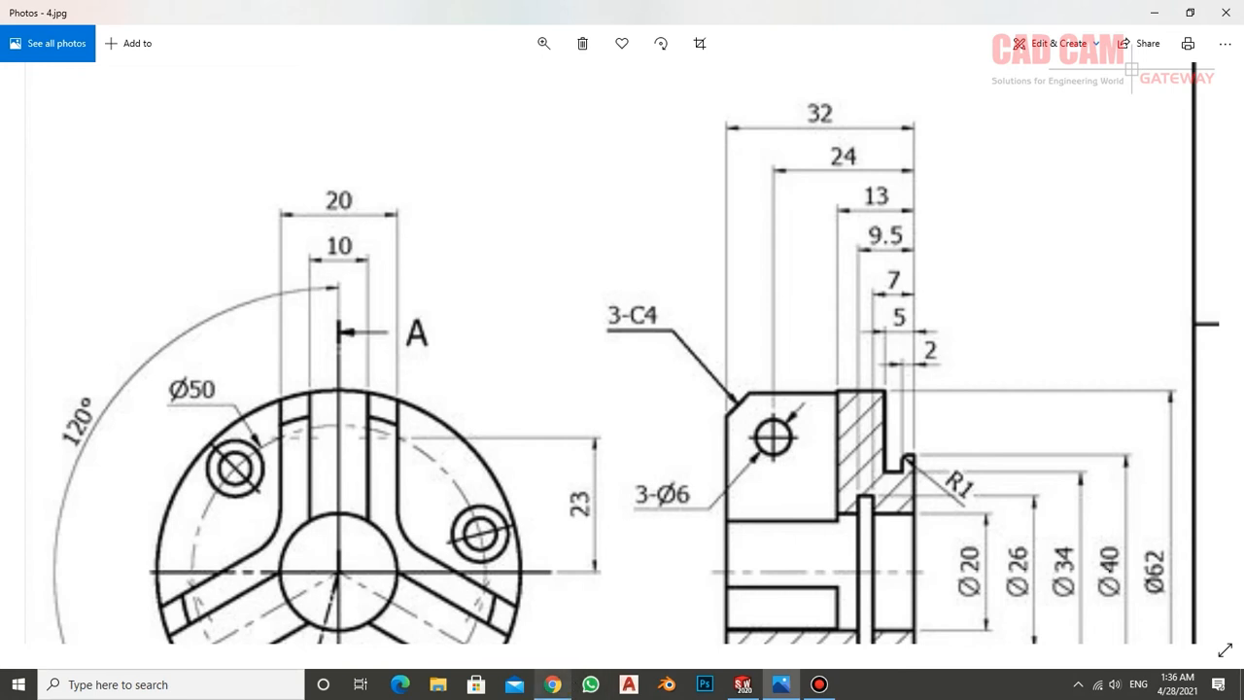
mouse_move(546, 686)
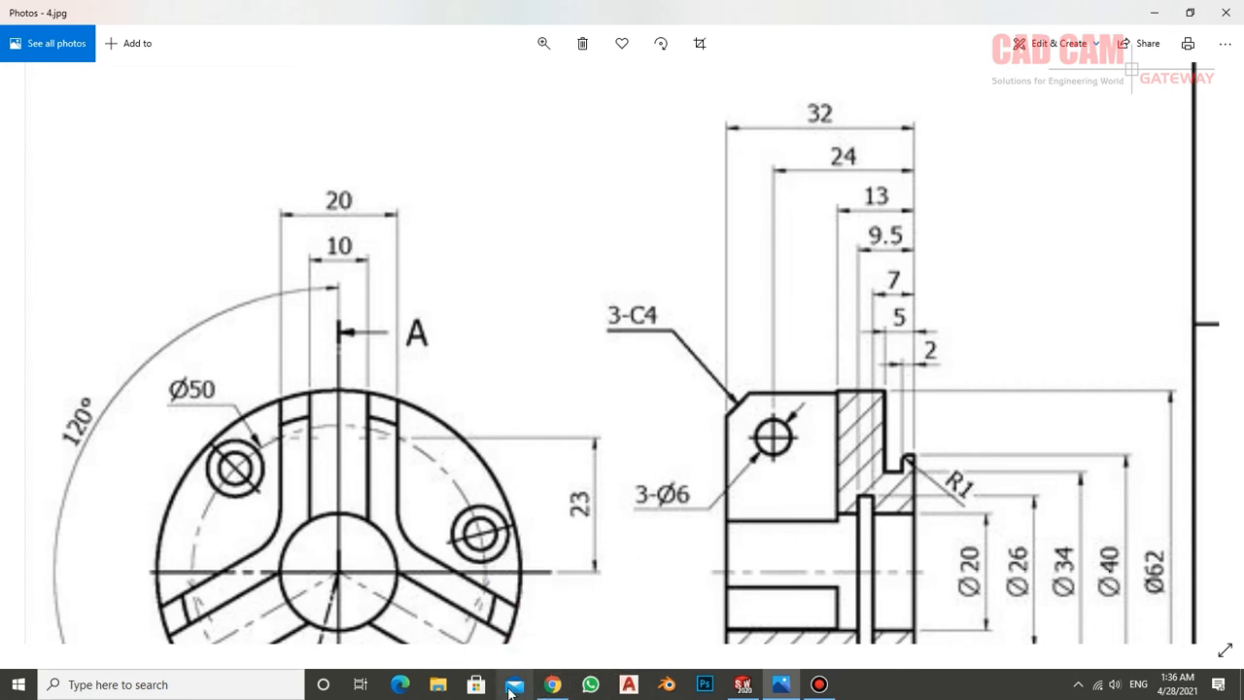
mouse_move(743, 686)
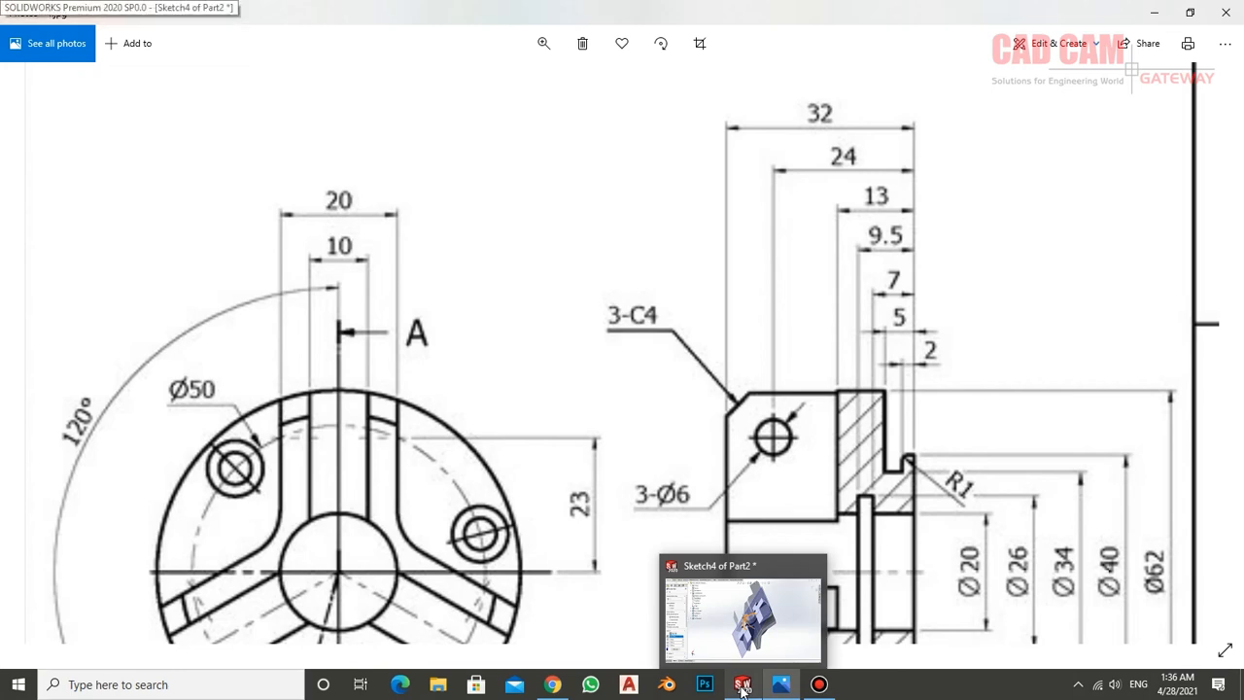
click(742, 686)
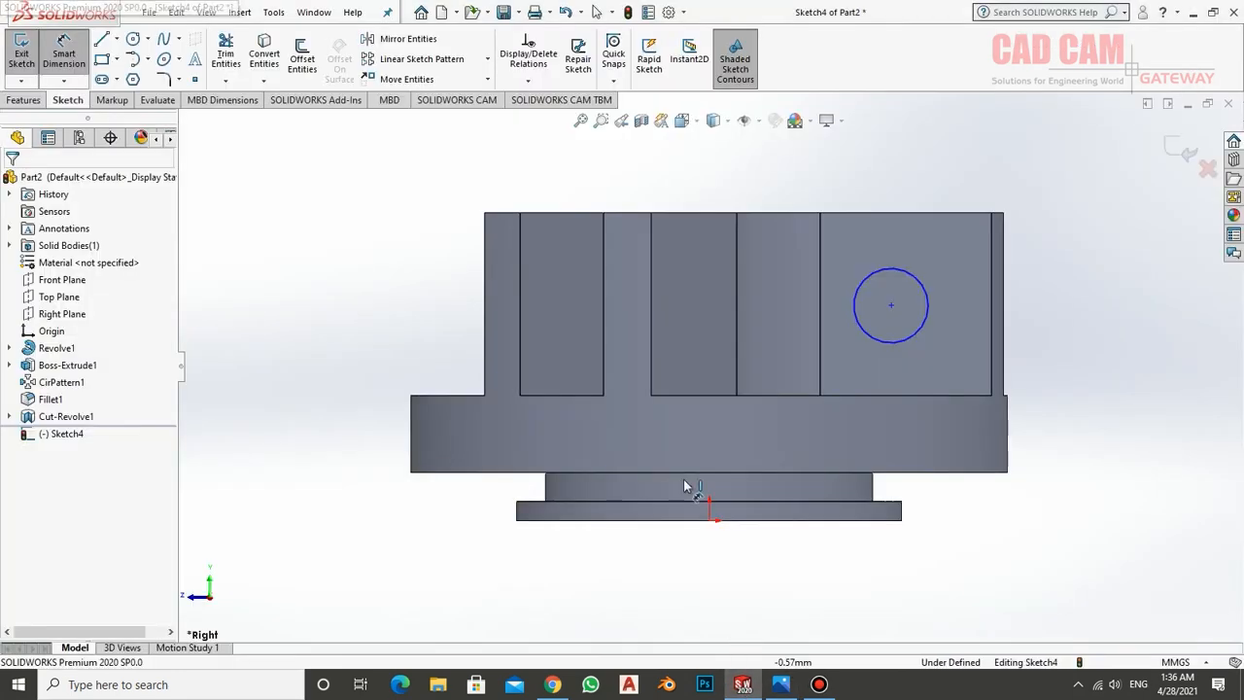
click(891, 306)
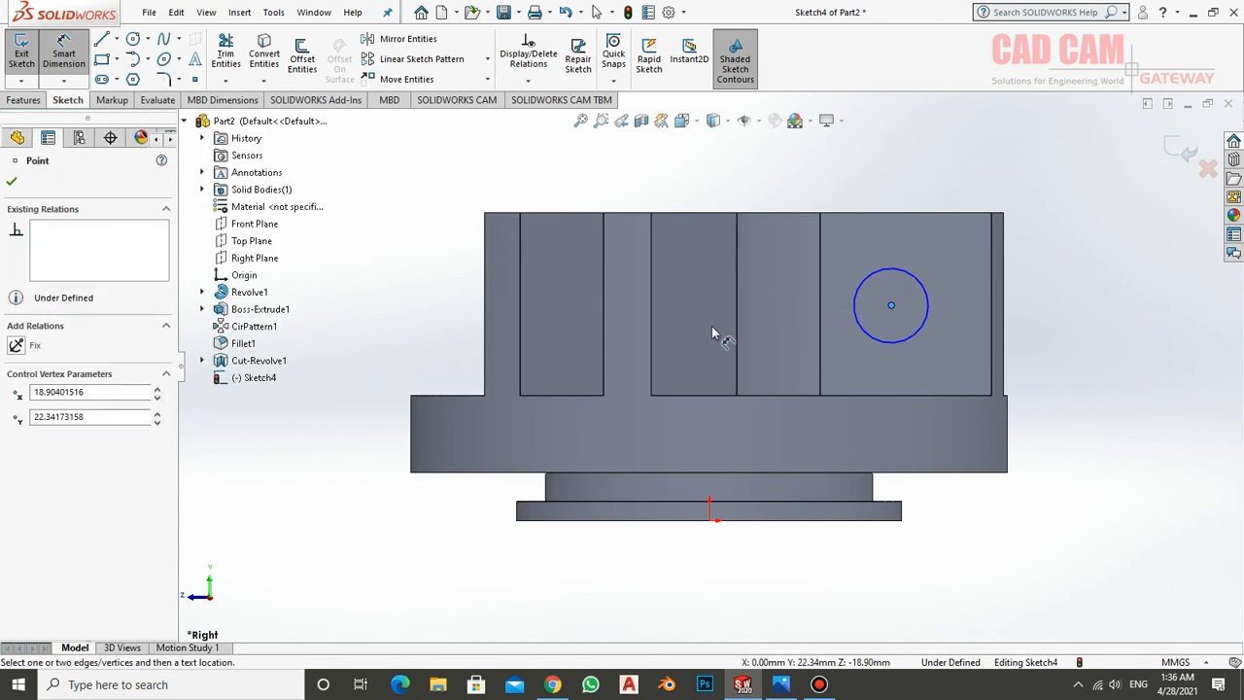
click(708, 520)
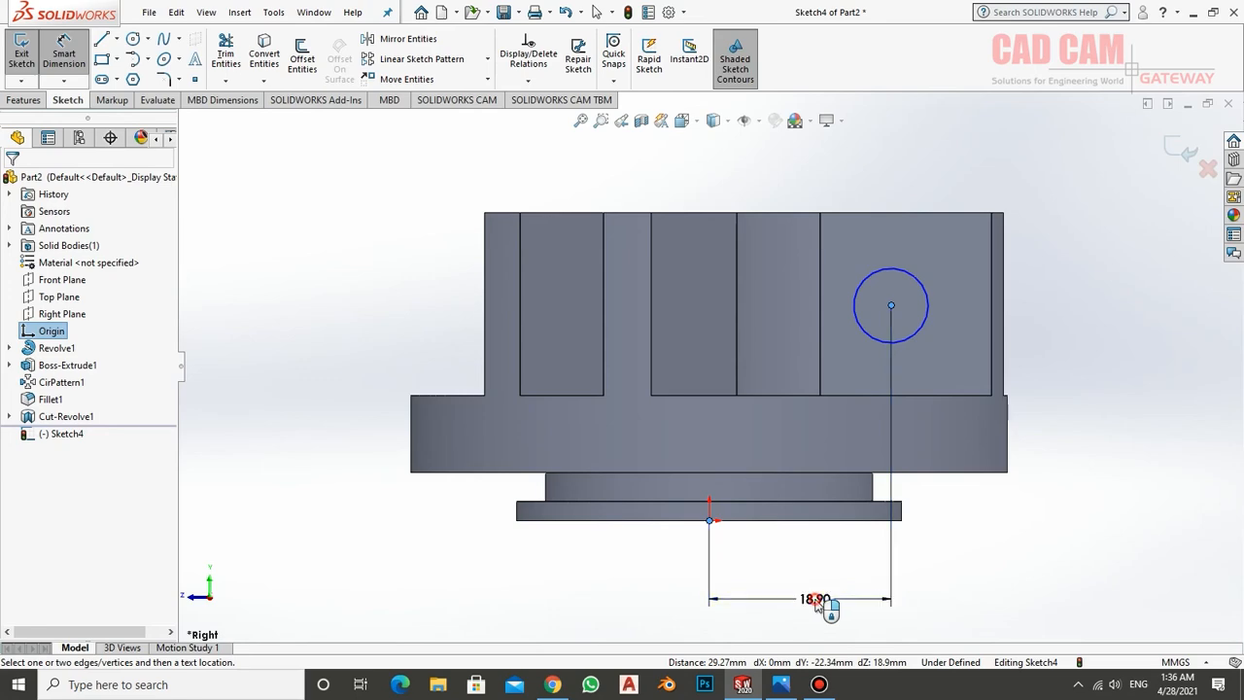
click(816, 600)
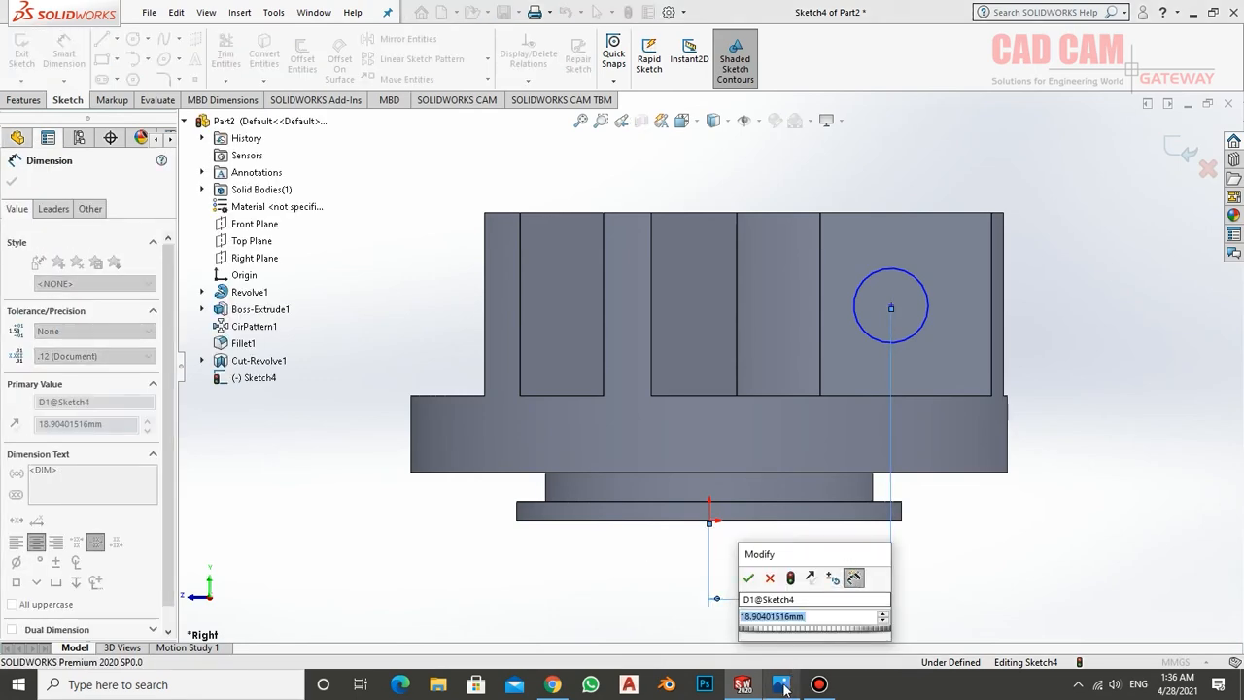
click(782, 684)
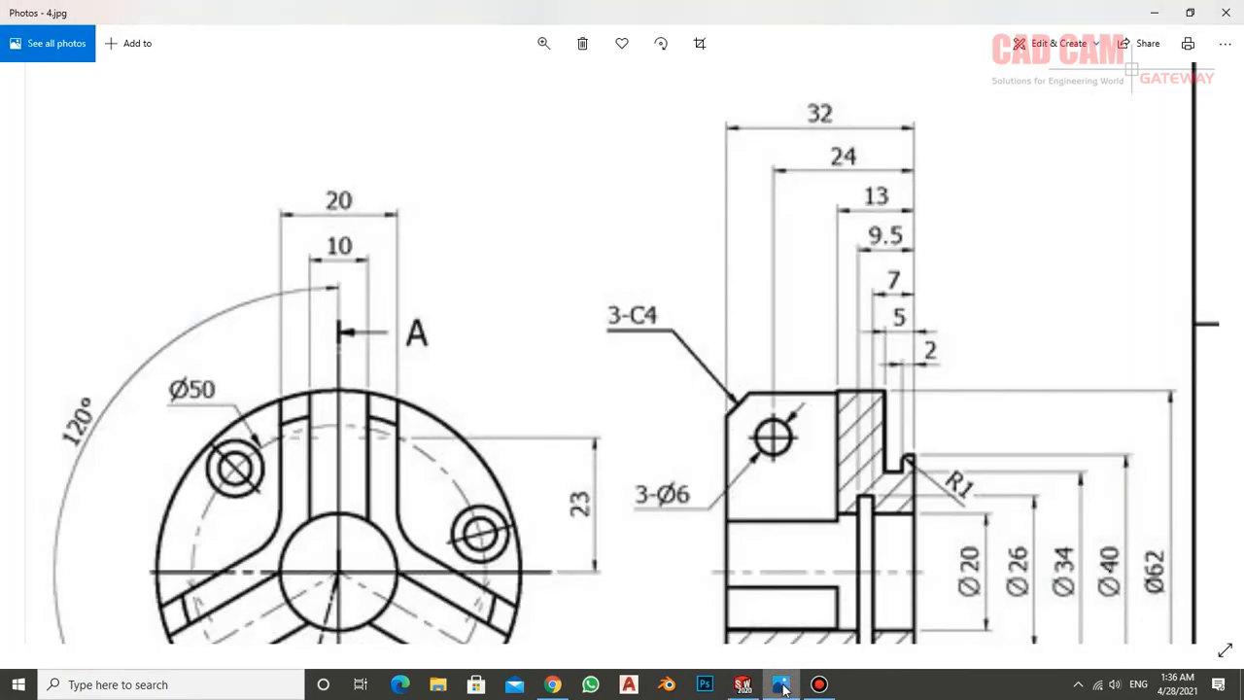
click(783, 684)
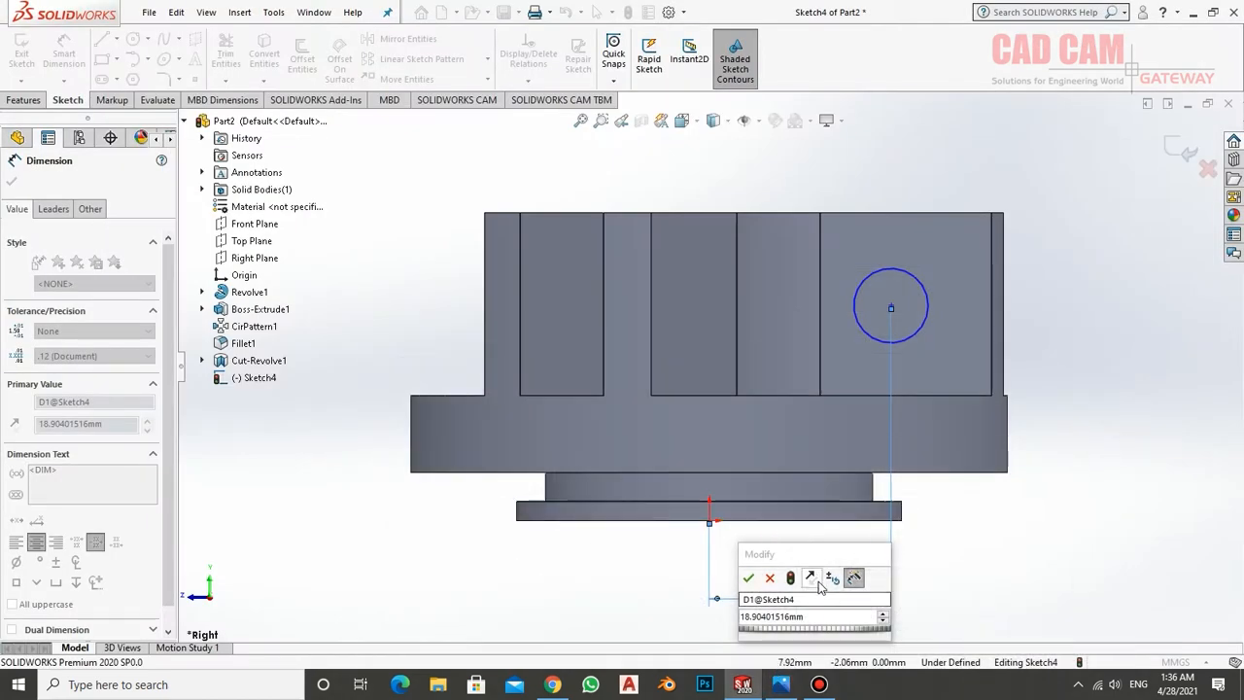
double_click(805, 618)
text(19)
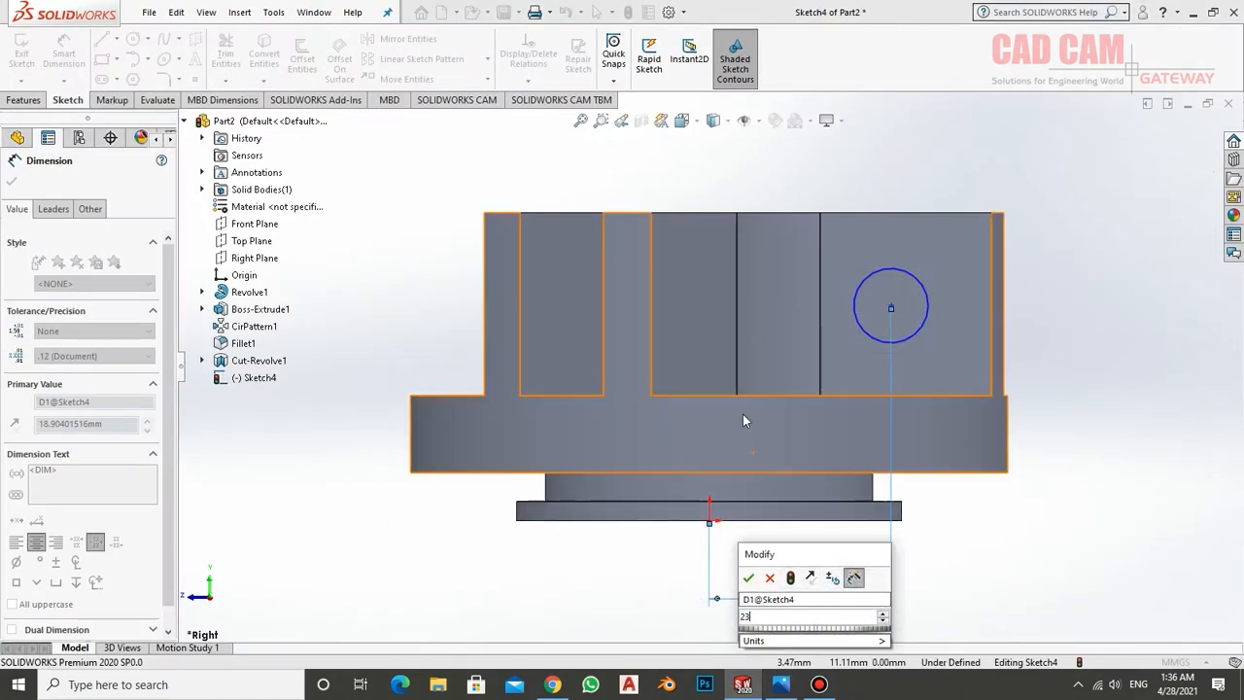
key(Return)
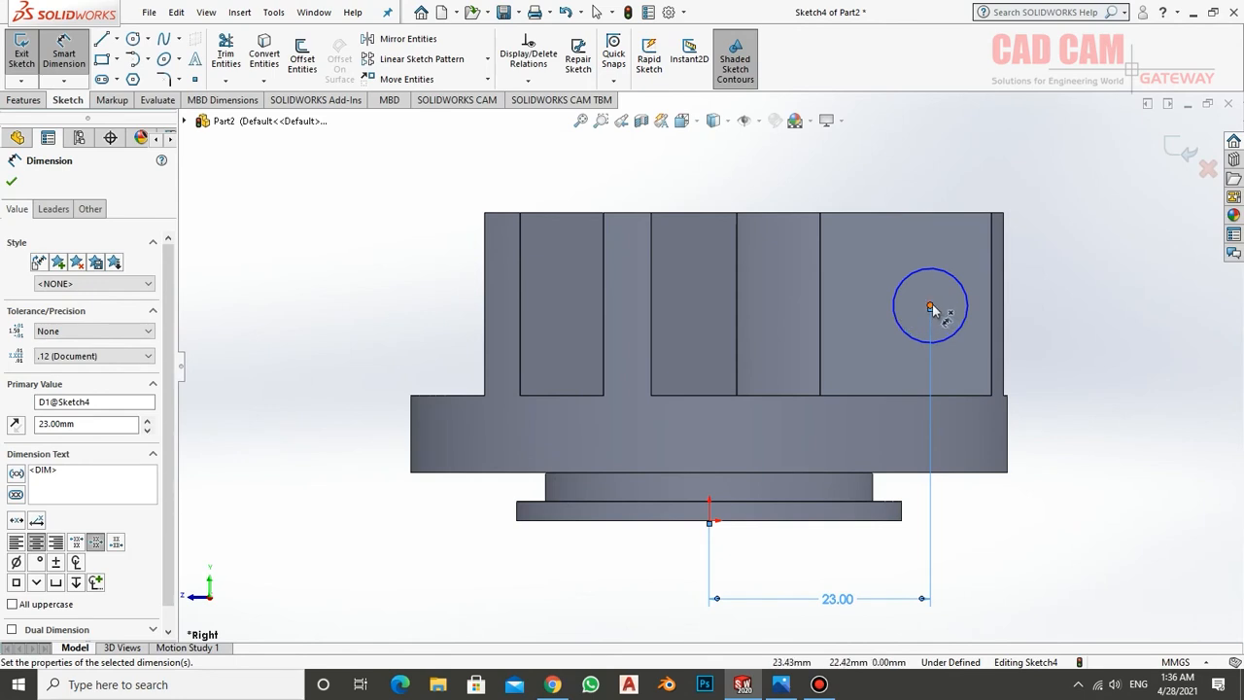
Dimension the circle's centre 24 mm vertically above the part's bottom edge
click(930, 307)
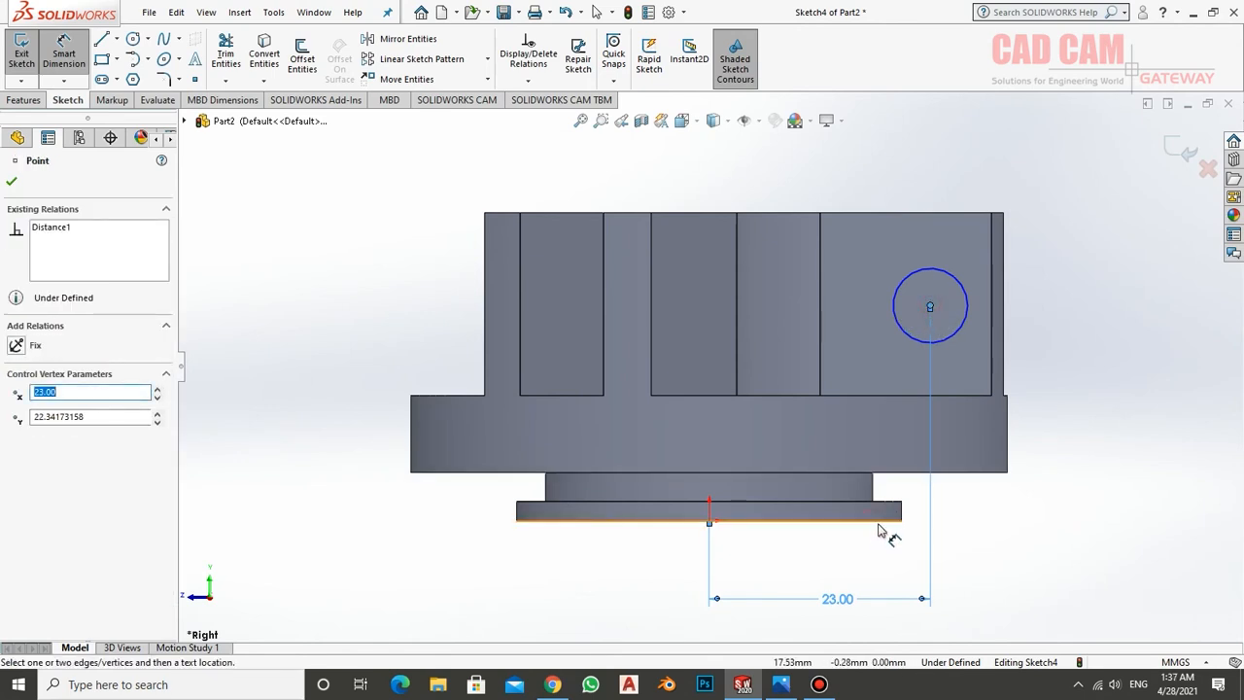
click(881, 521)
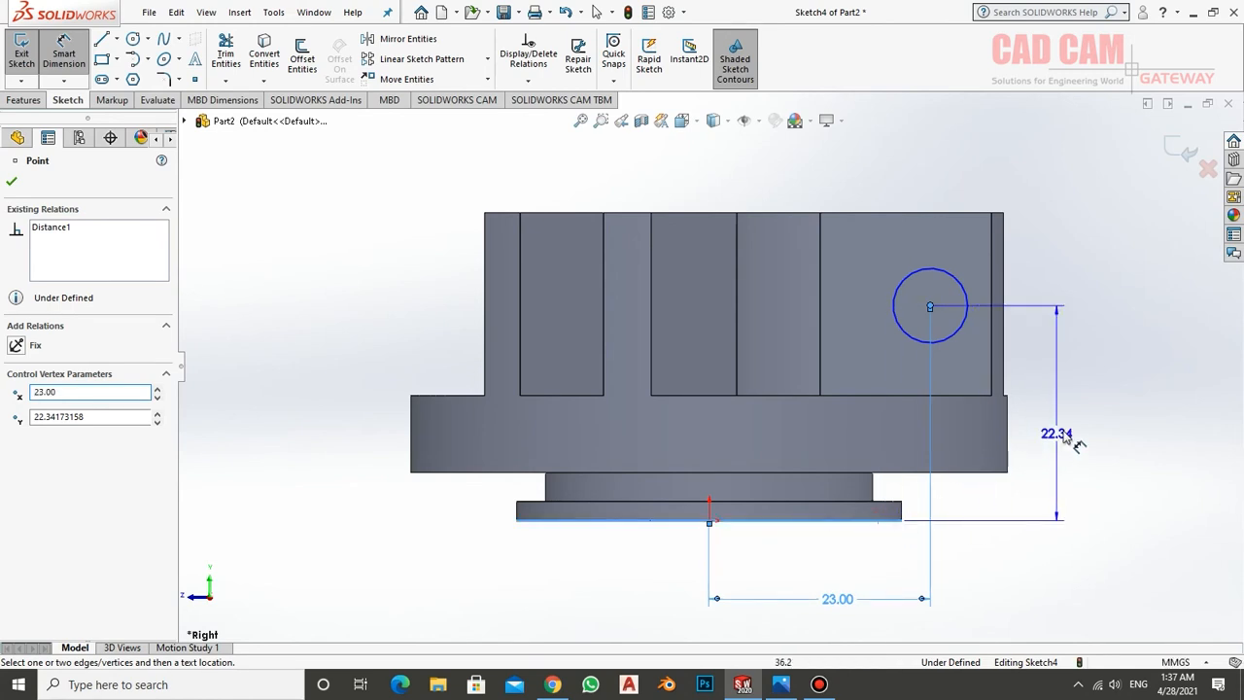
click(1085, 416)
text(24)
key(Return)
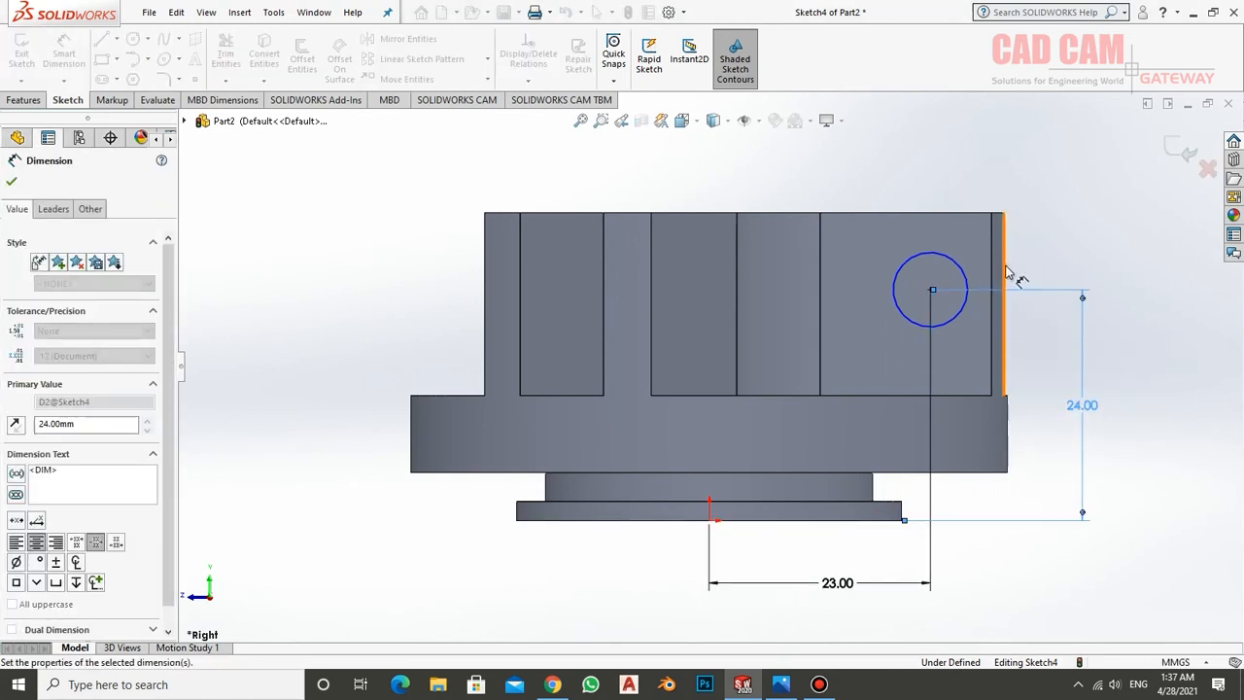
Set the circle's diameter to 6 mm and exit the sketch after checking the reference drawing in Photos
click(941, 255)
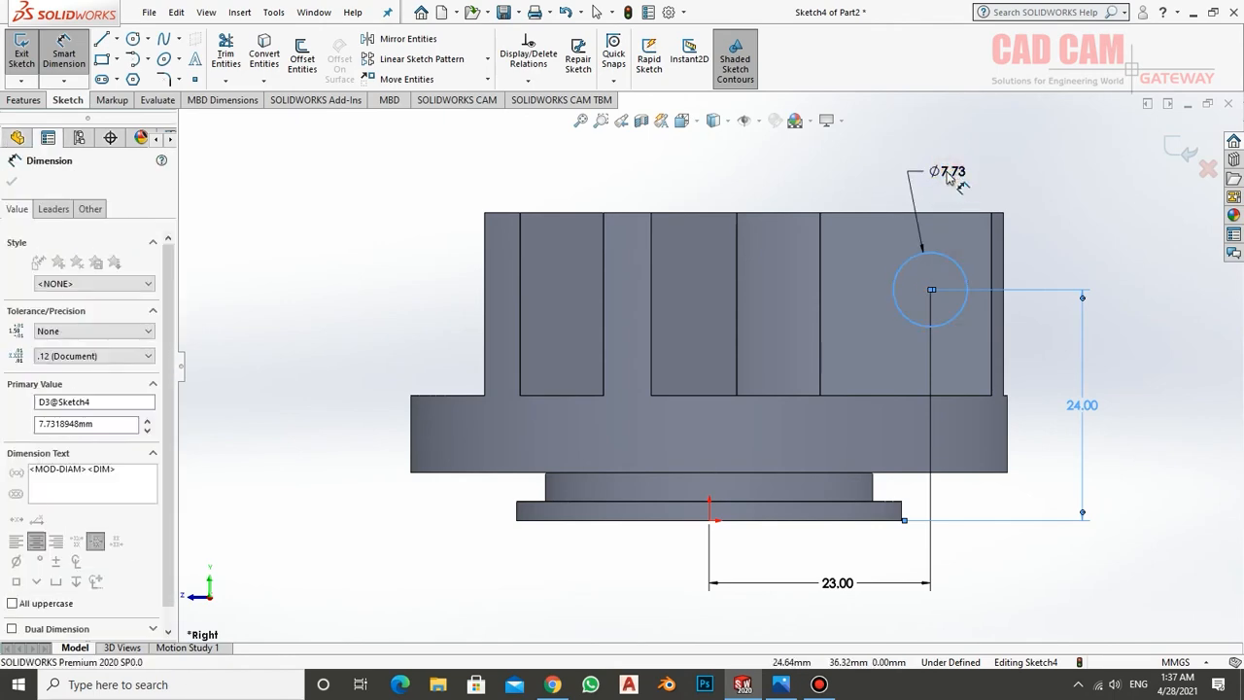
click(948, 174)
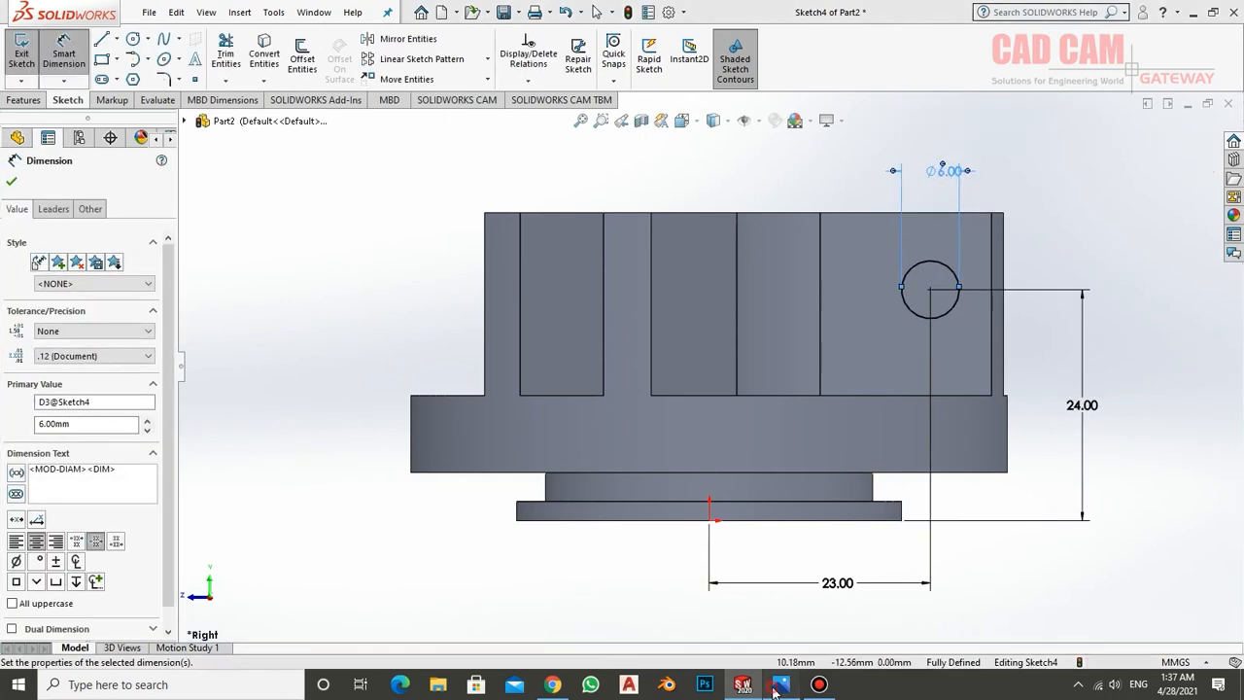
click(777, 687)
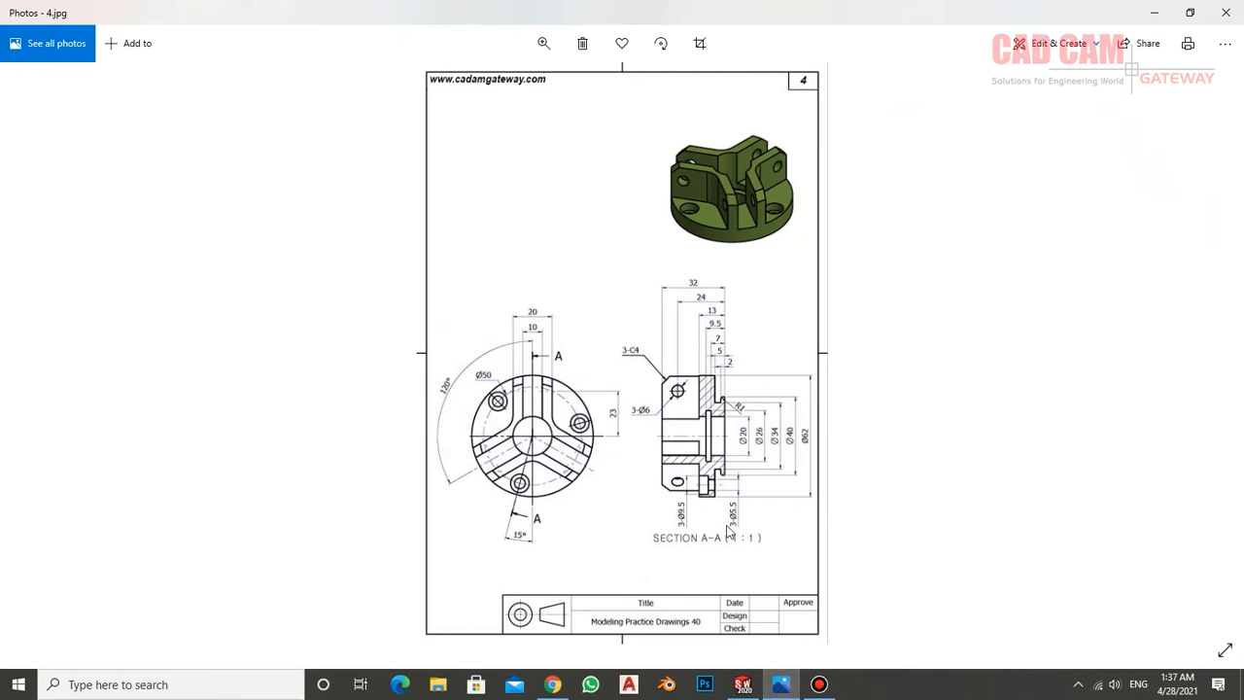
click(748, 688)
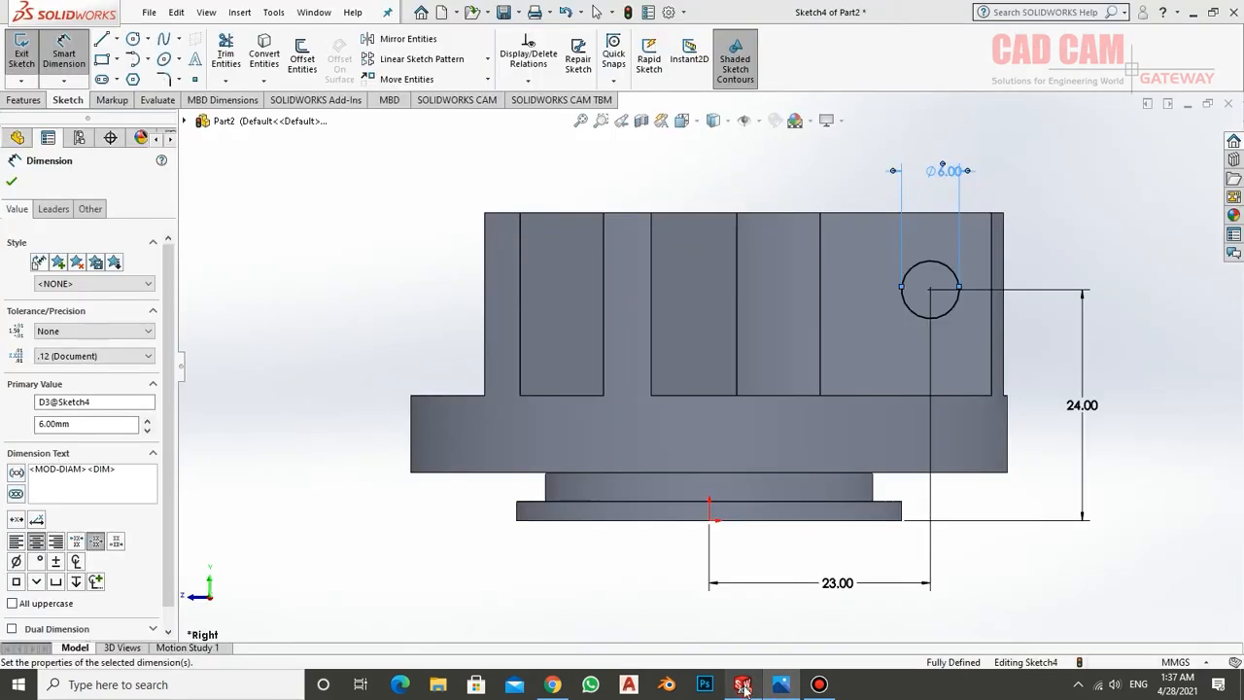
click(21, 57)
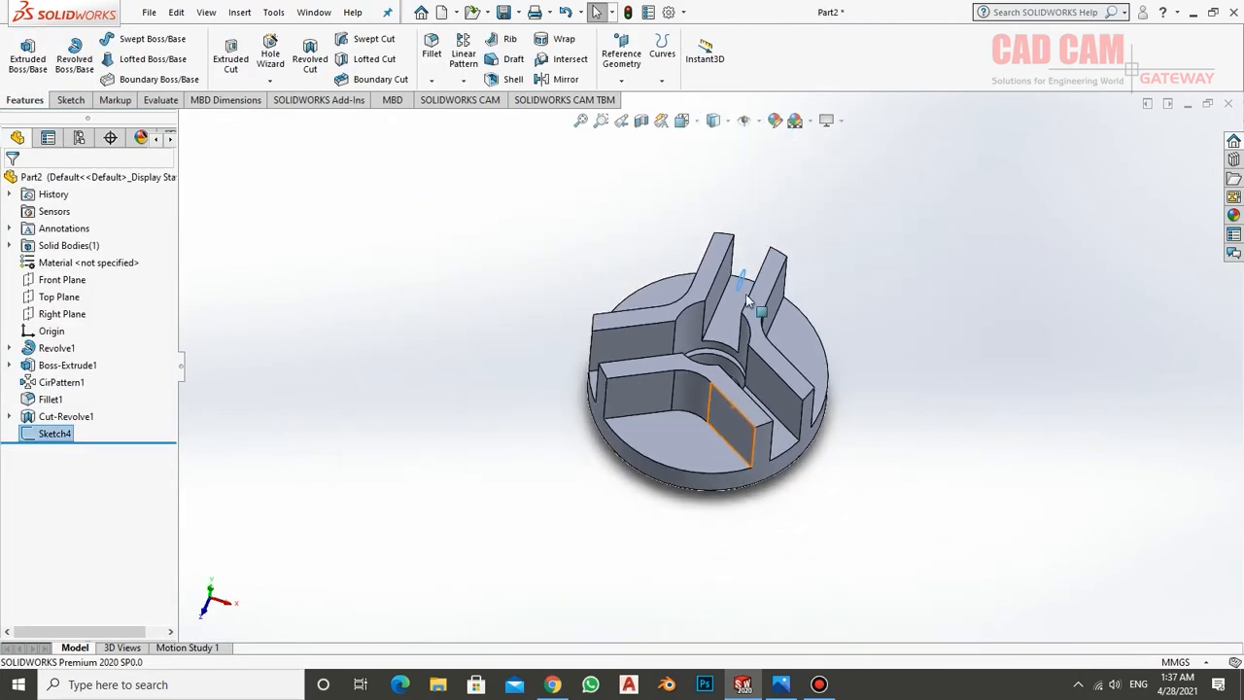
Cut-extrude the 6 mm circle through both facing walls with a Mid Plane depth of 29 mm
scroll(749, 301, down, 5)
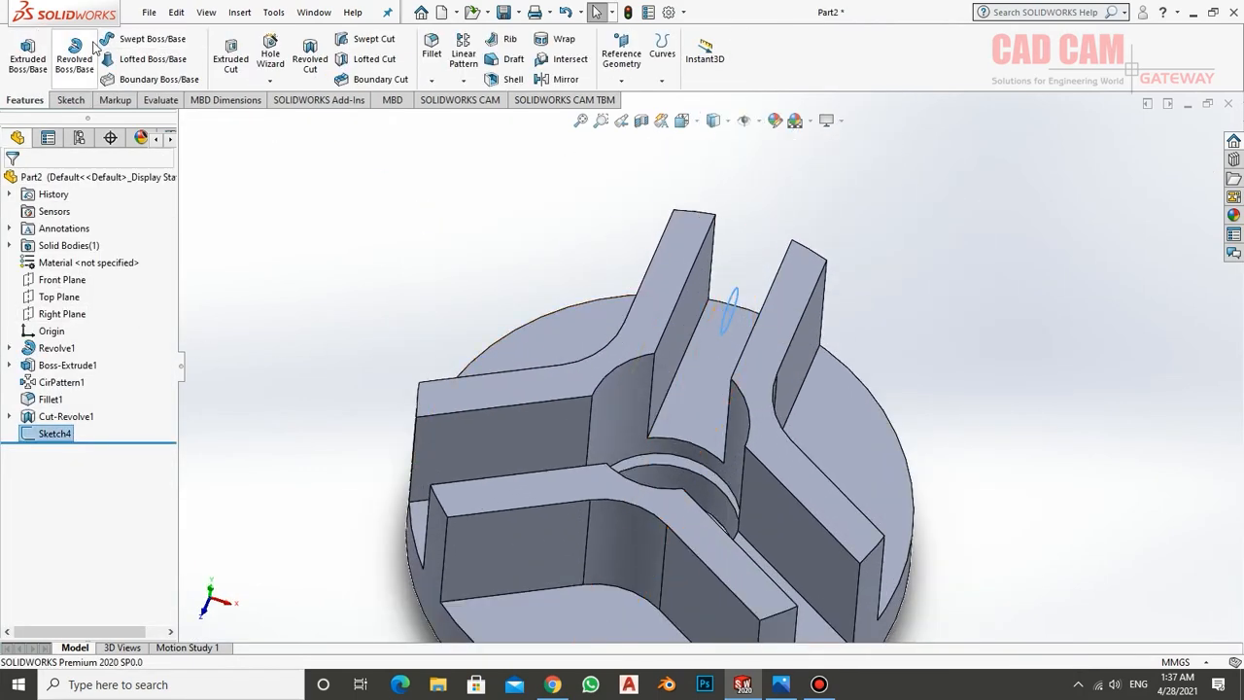
click(234, 54)
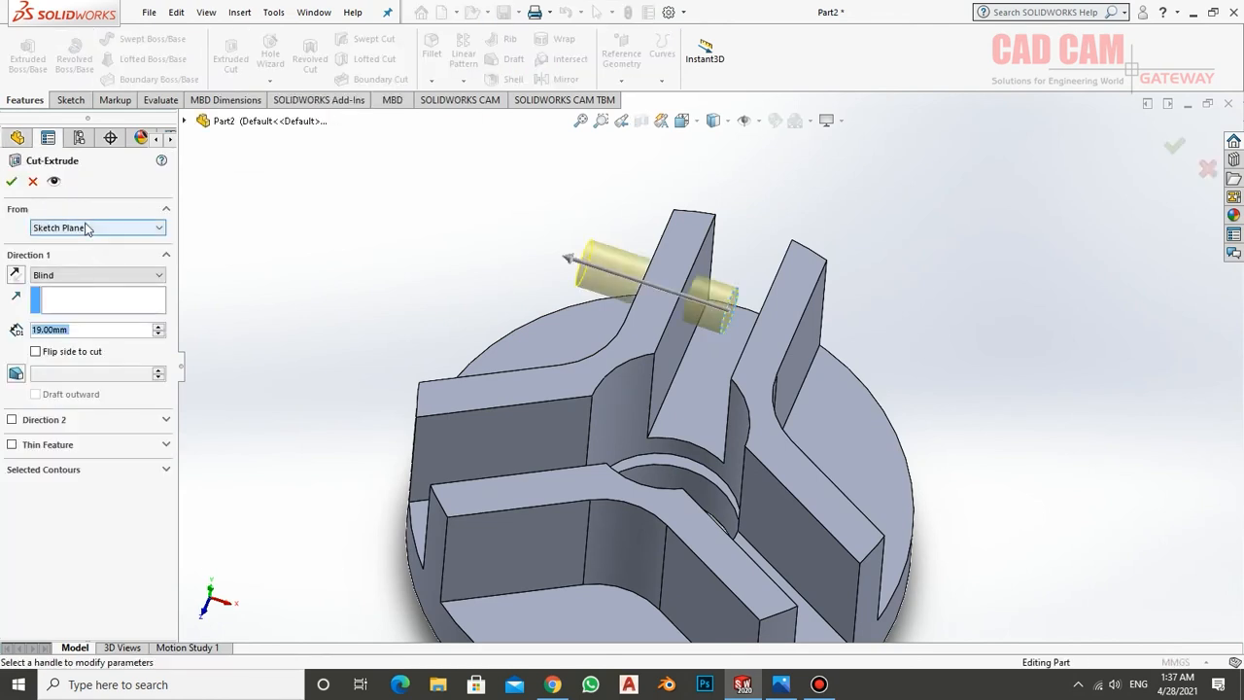
click(93, 276)
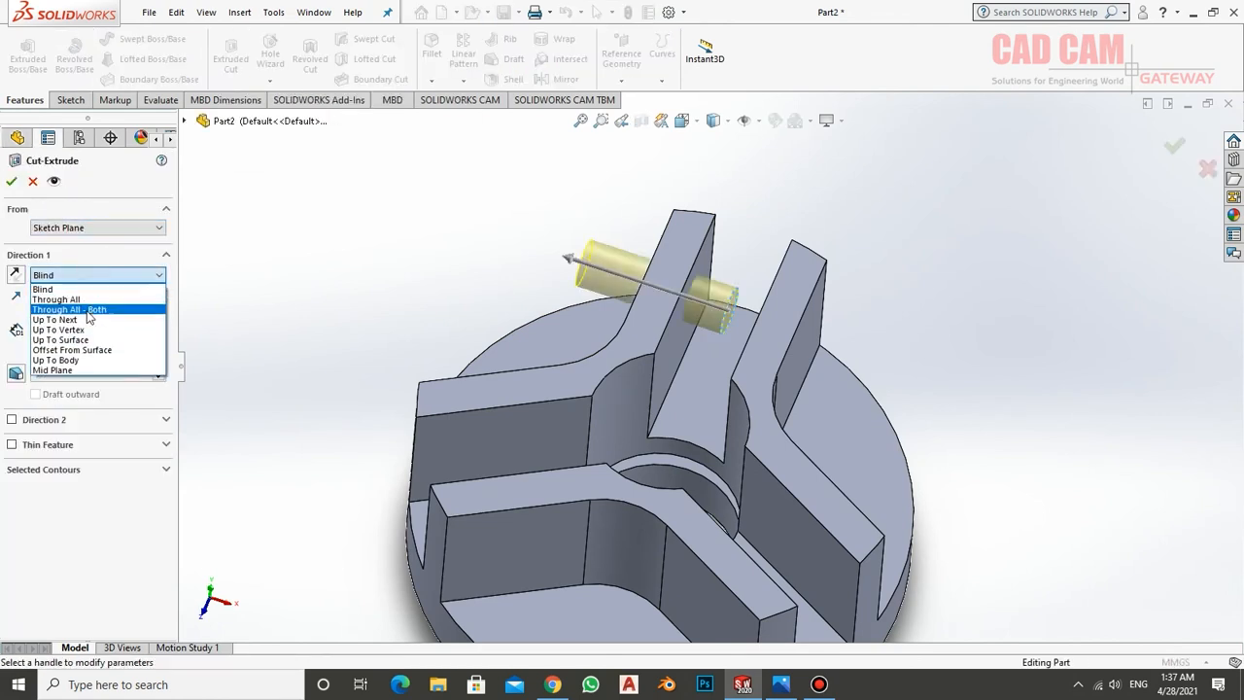
click(58, 371)
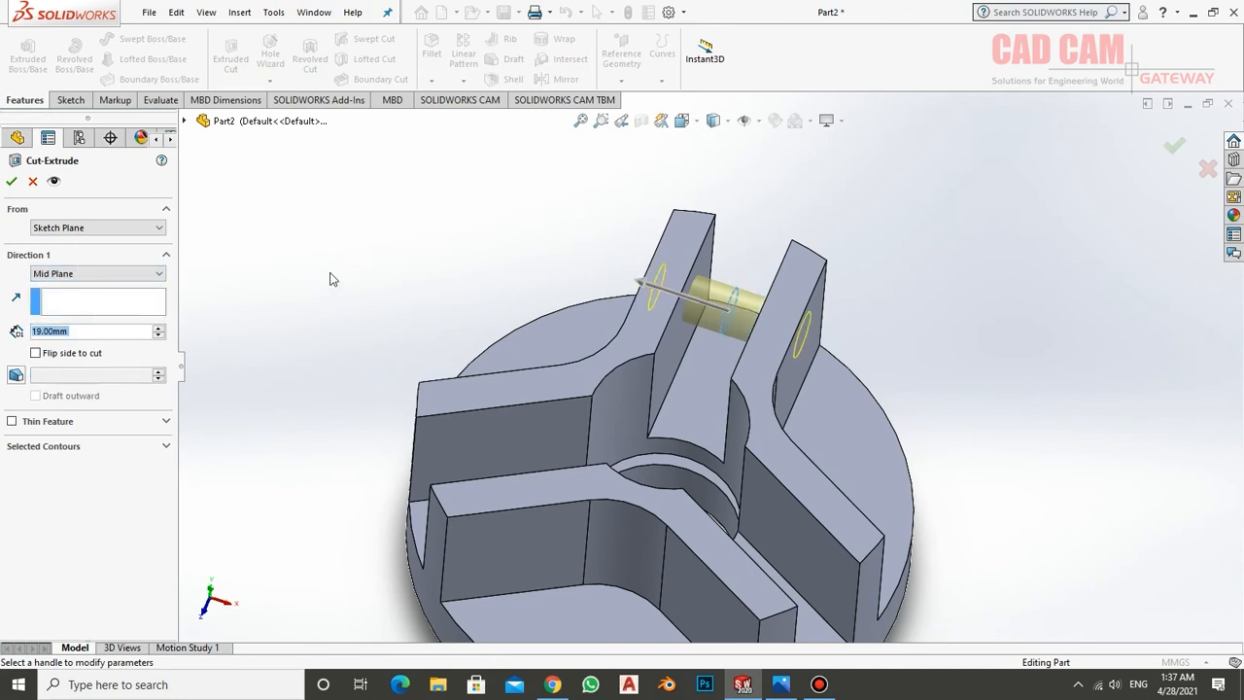
click(158, 328)
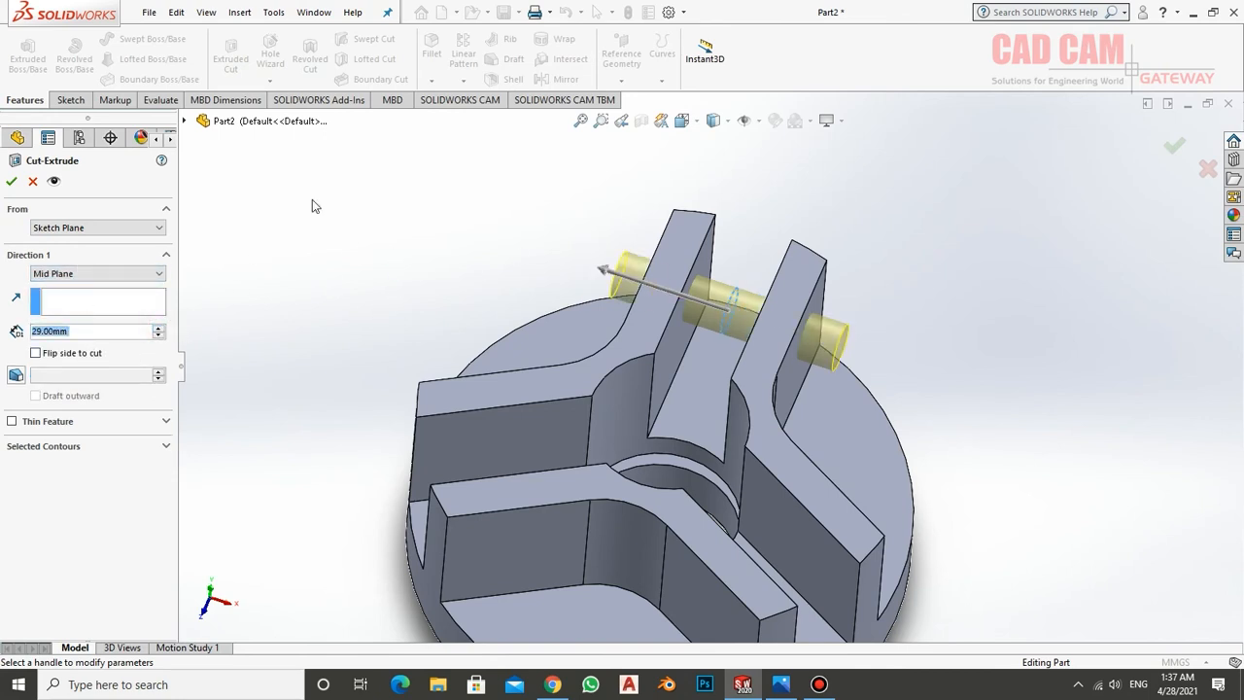
click(13, 180)
Circular-pattern the cross-hole cut around the flange's outer round face with 3 equally spaced instances over 360 degrees
middle_drag(503, 281, 694, 351)
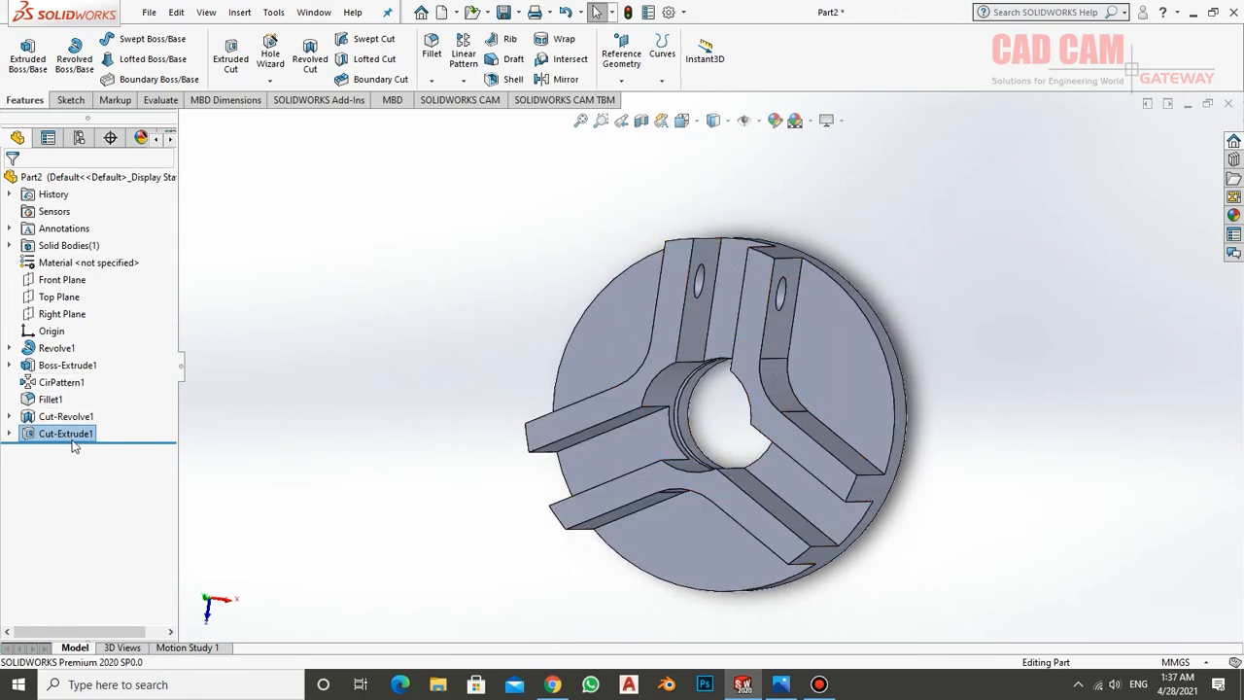
click(463, 80)
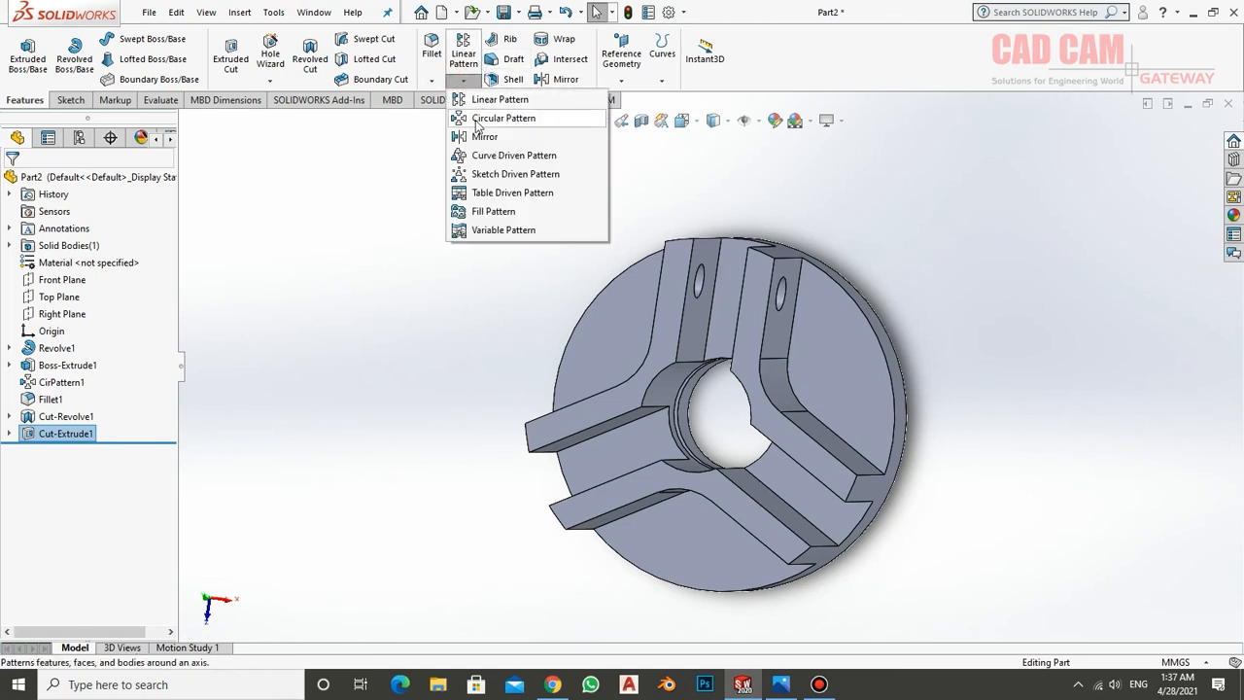
click(477, 119)
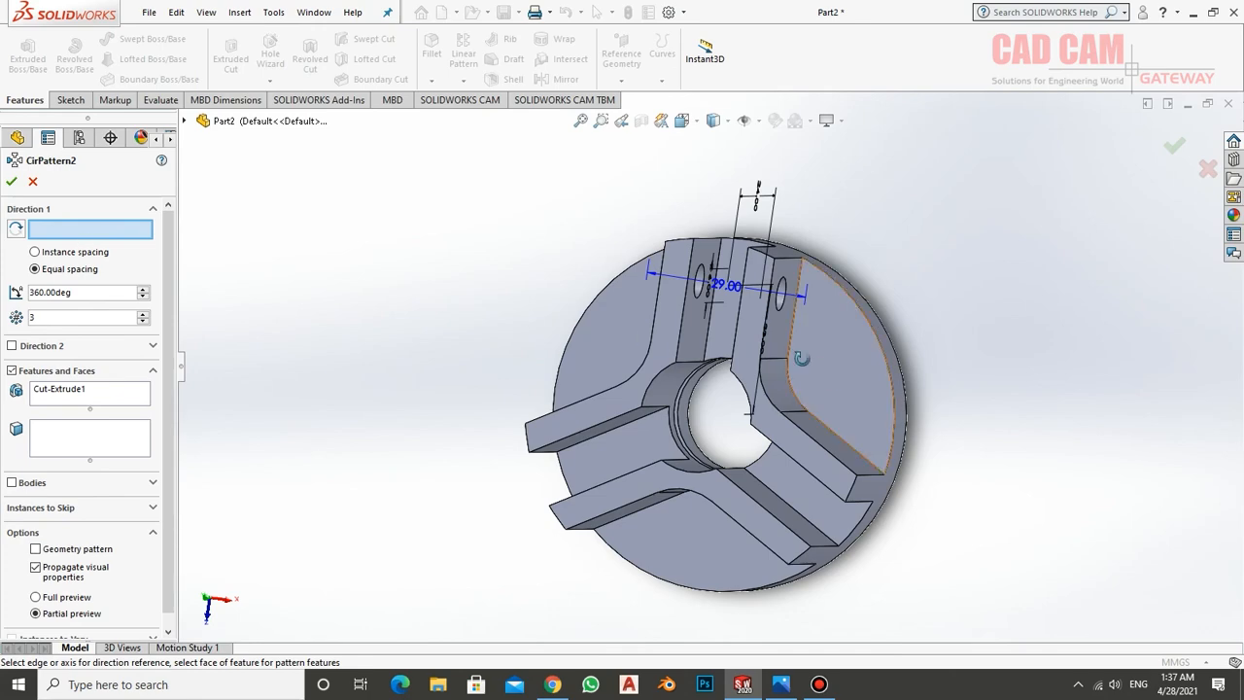
middle_drag(802, 358, 743, 373)
click(799, 323)
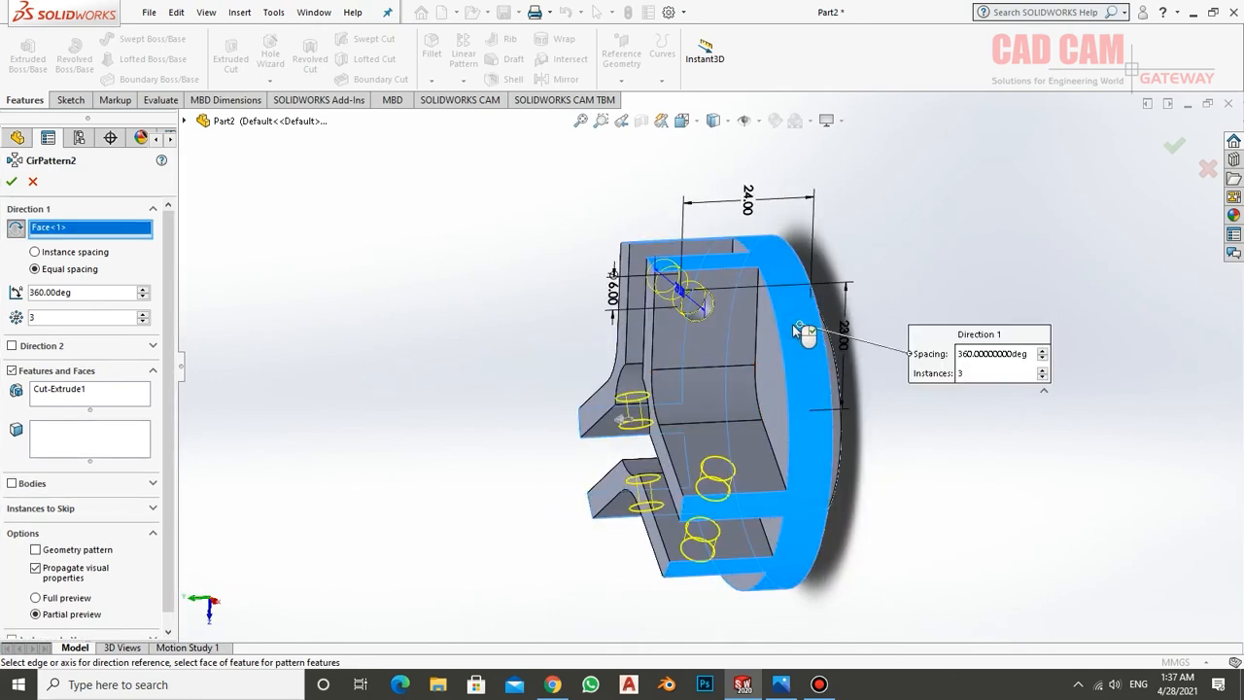
click(12, 183)
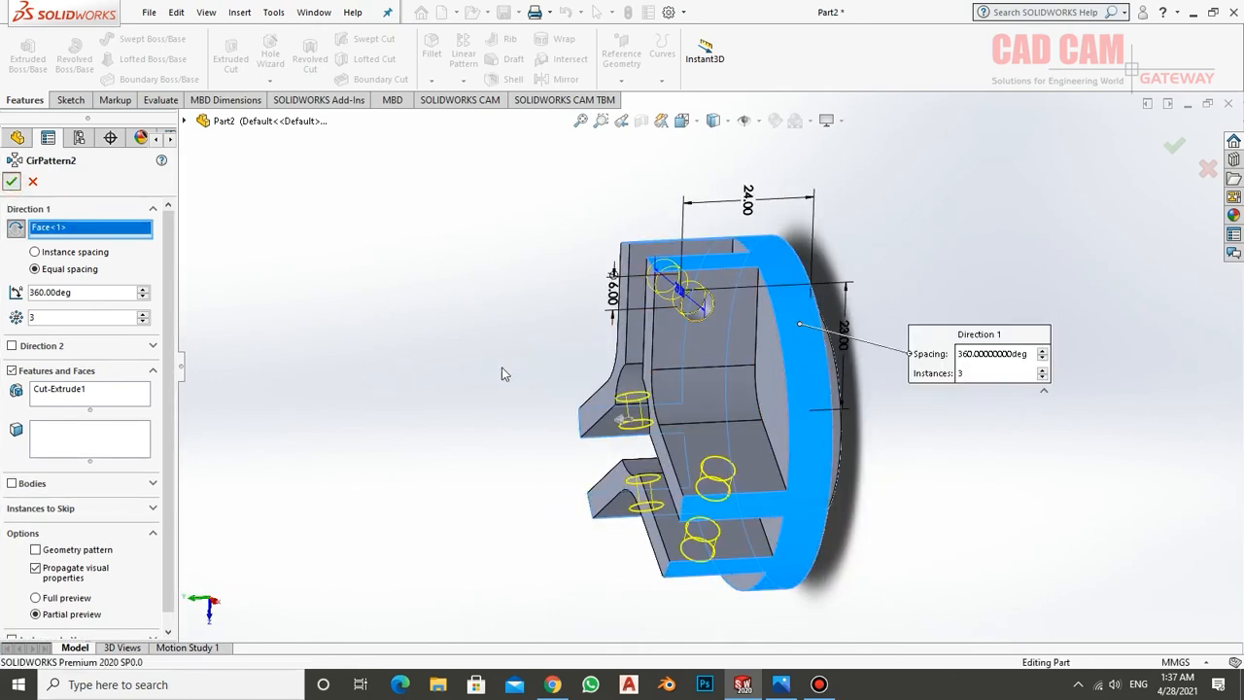
Chamfer the six outer top end edges of the three V-shaped walls with a distance of 4 mm and an angle of 45 degrees
middle_drag(550, 368, 542, 283)
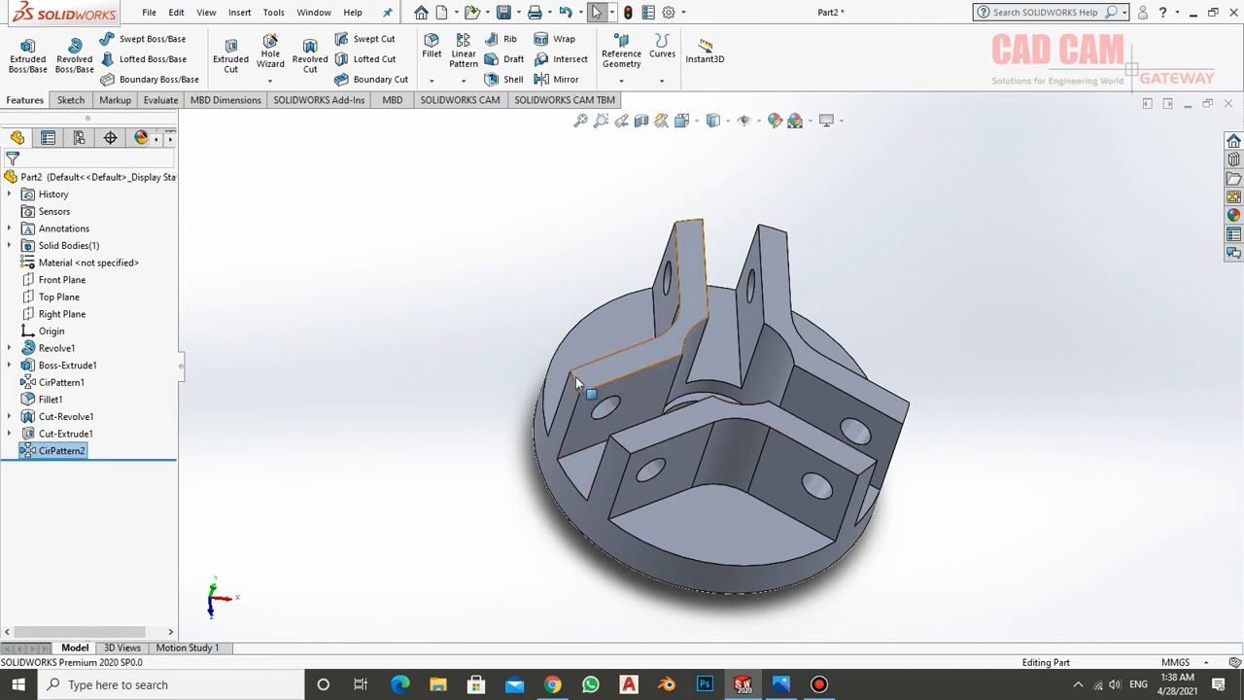
click(432, 79)
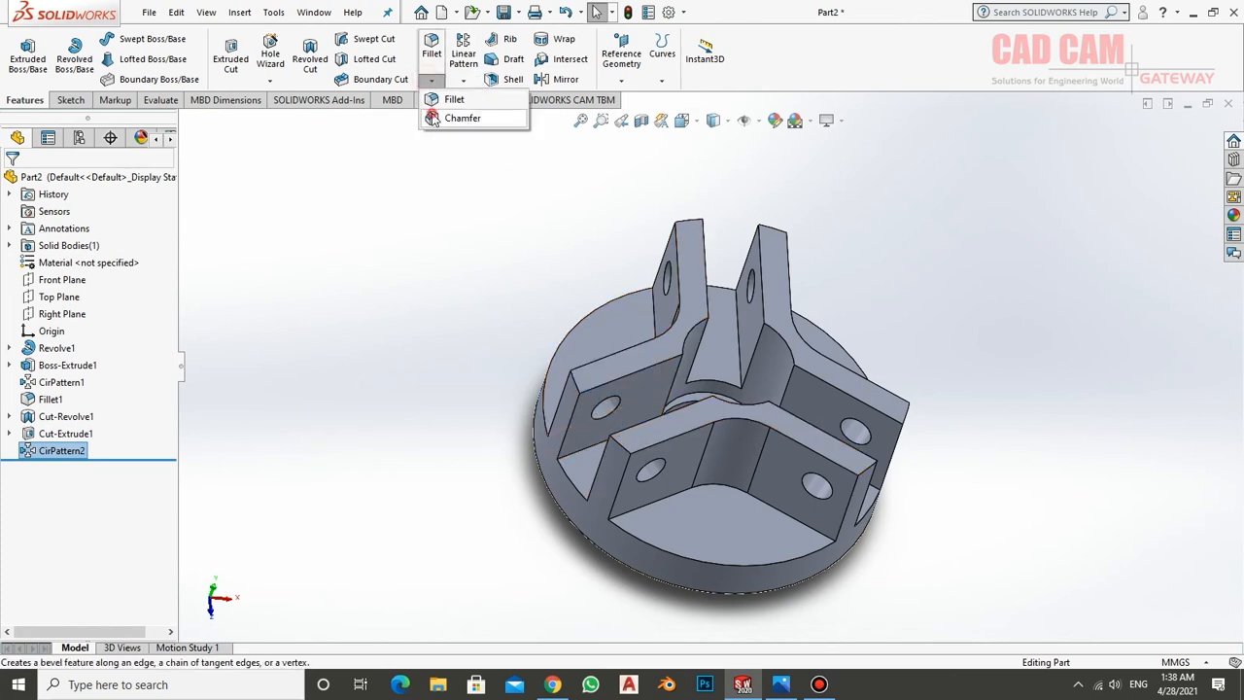
click(432, 117)
click(622, 443)
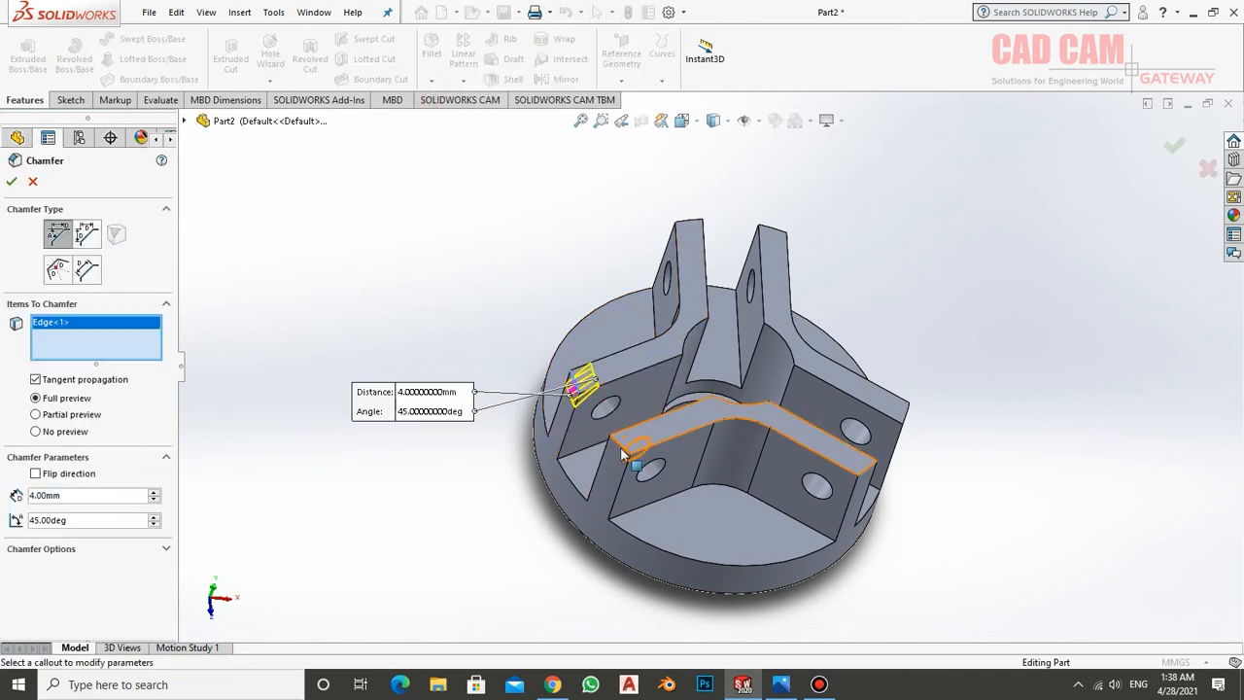
click(620, 445)
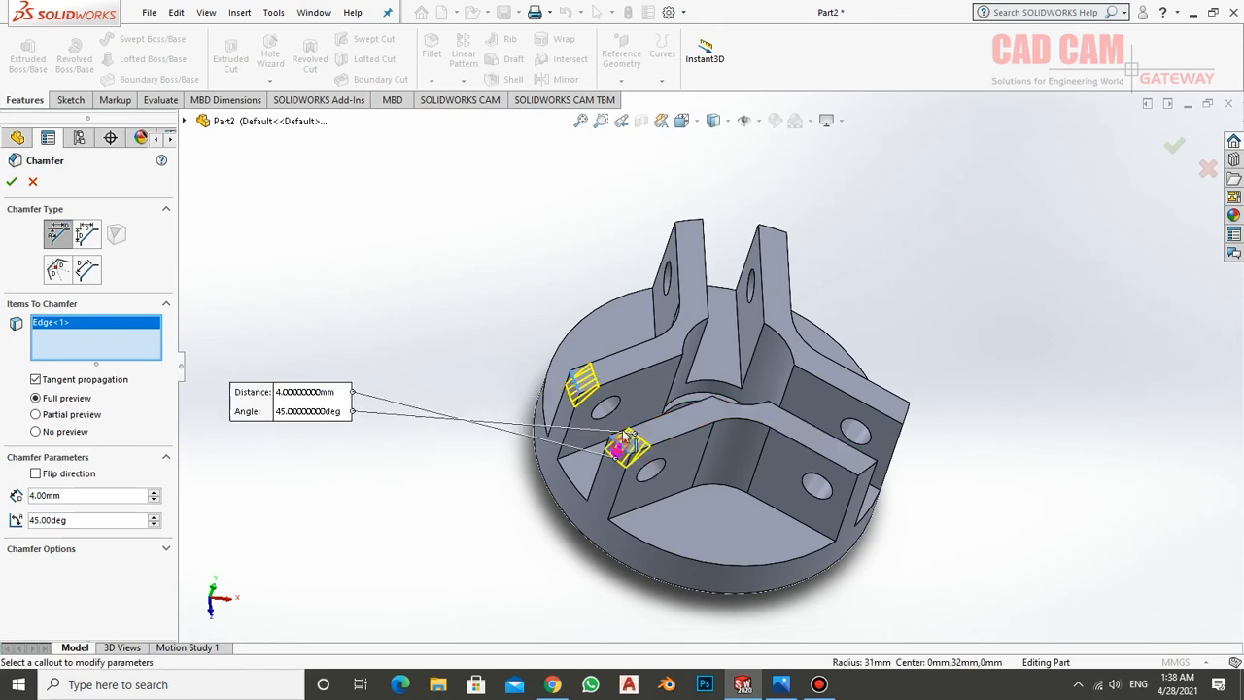
click(865, 470)
click(910, 418)
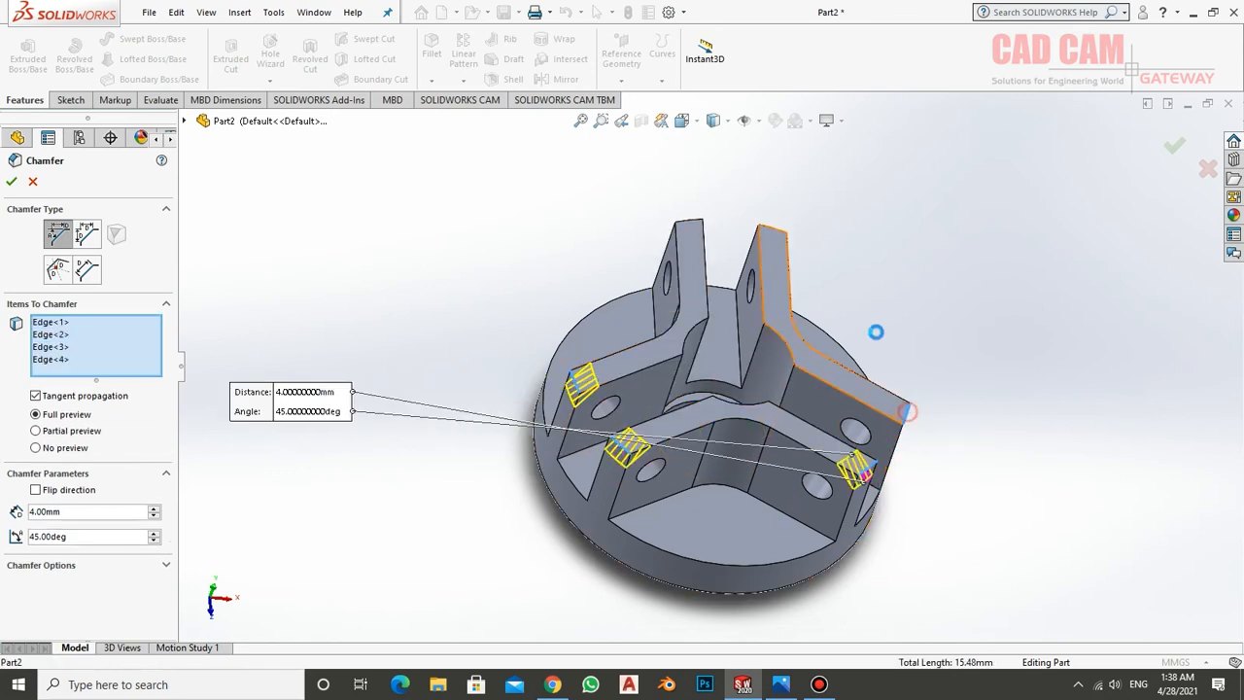
click(772, 229)
click(777, 243)
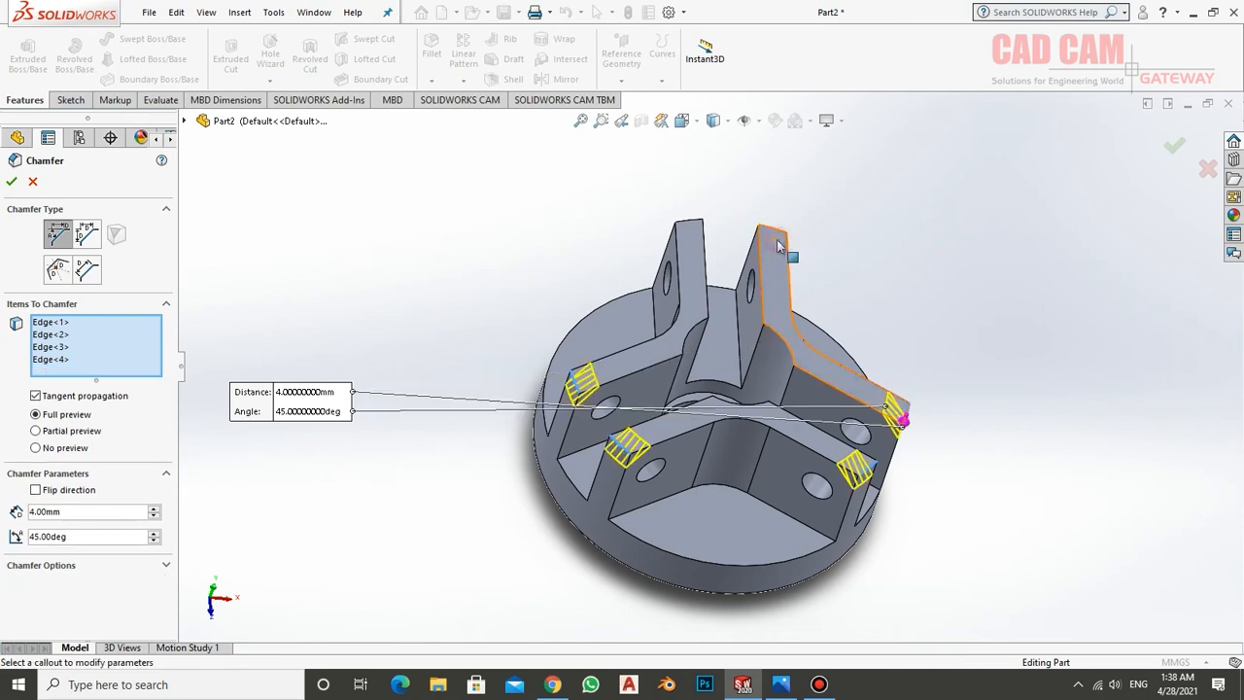
click(781, 233)
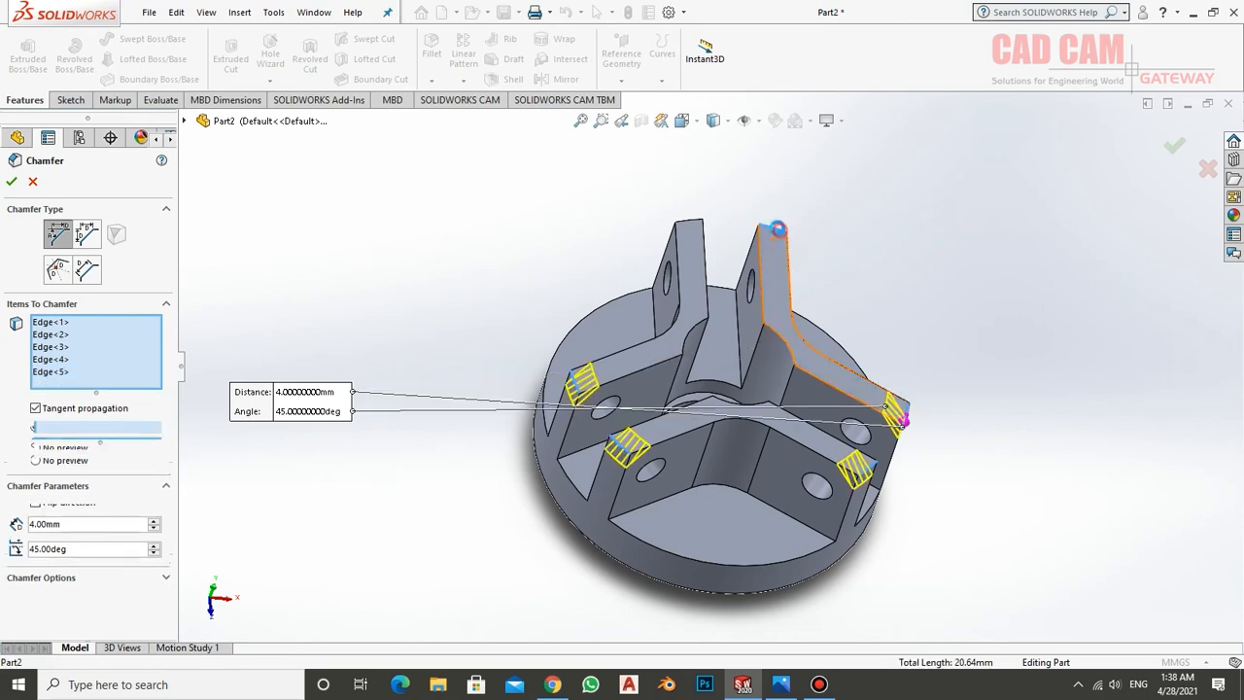
click(696, 229)
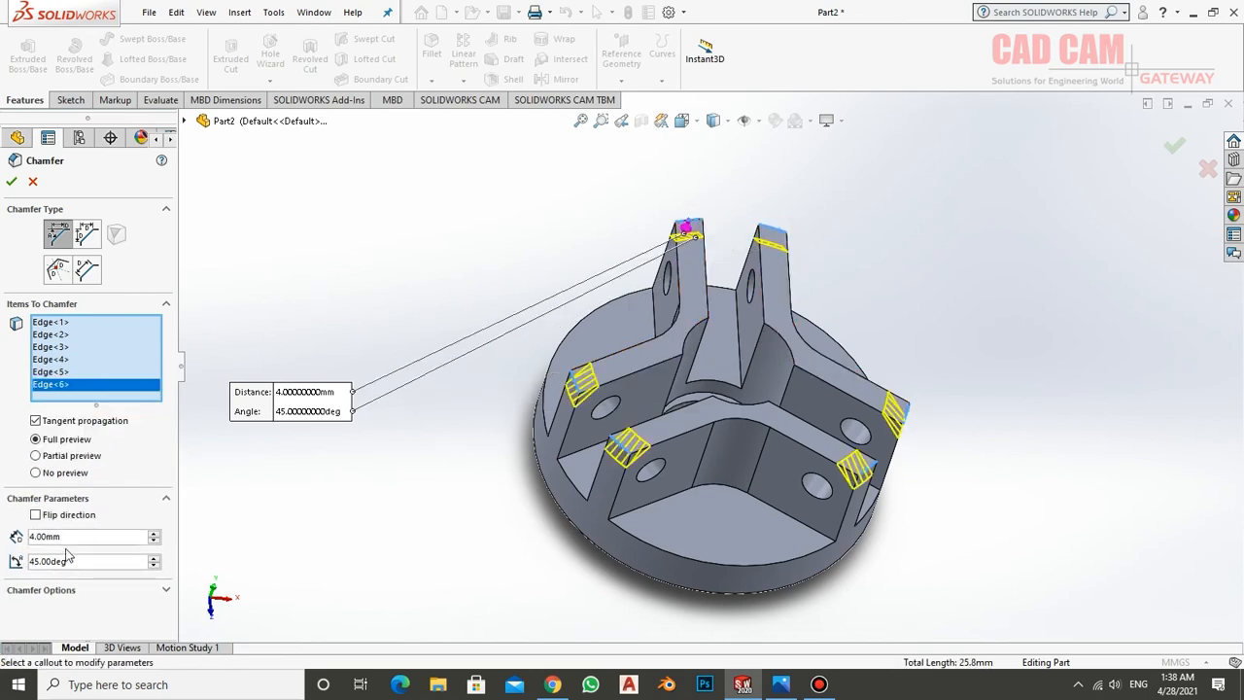
click(12, 185)
Inspect the chamfered walls from several angles and set the model to the isometric view
middle_drag(475, 222, 577, 410)
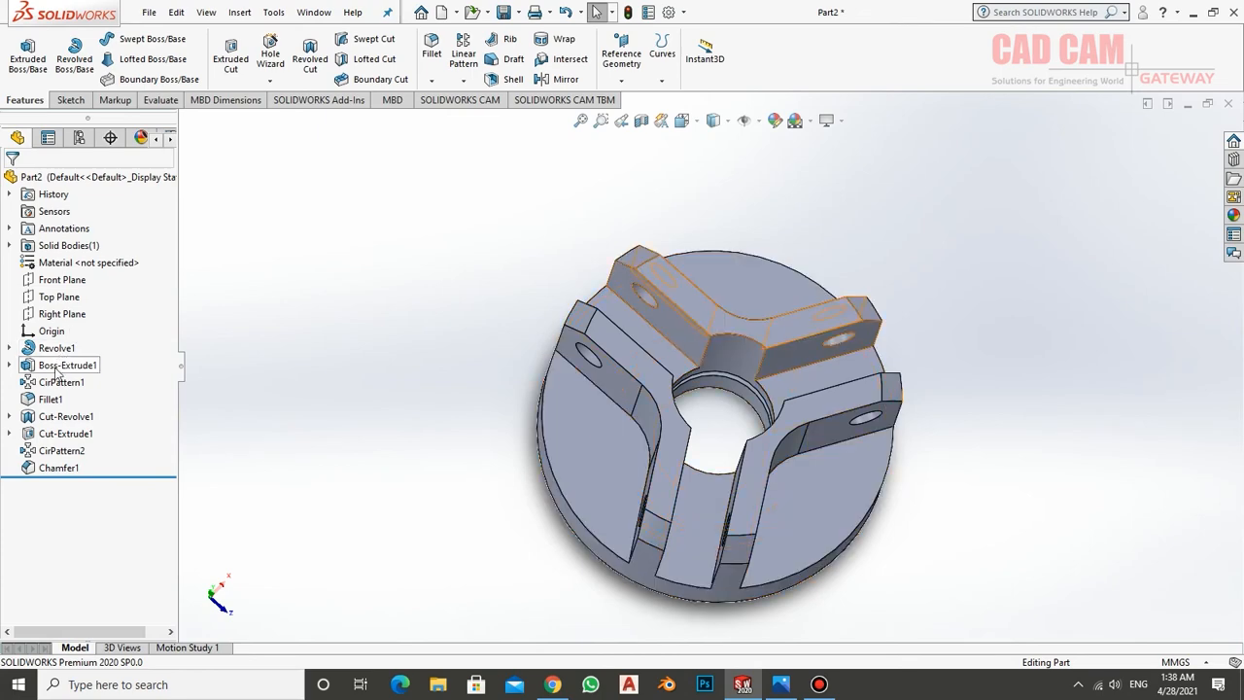
middle_drag(569, 405, 679, 545)
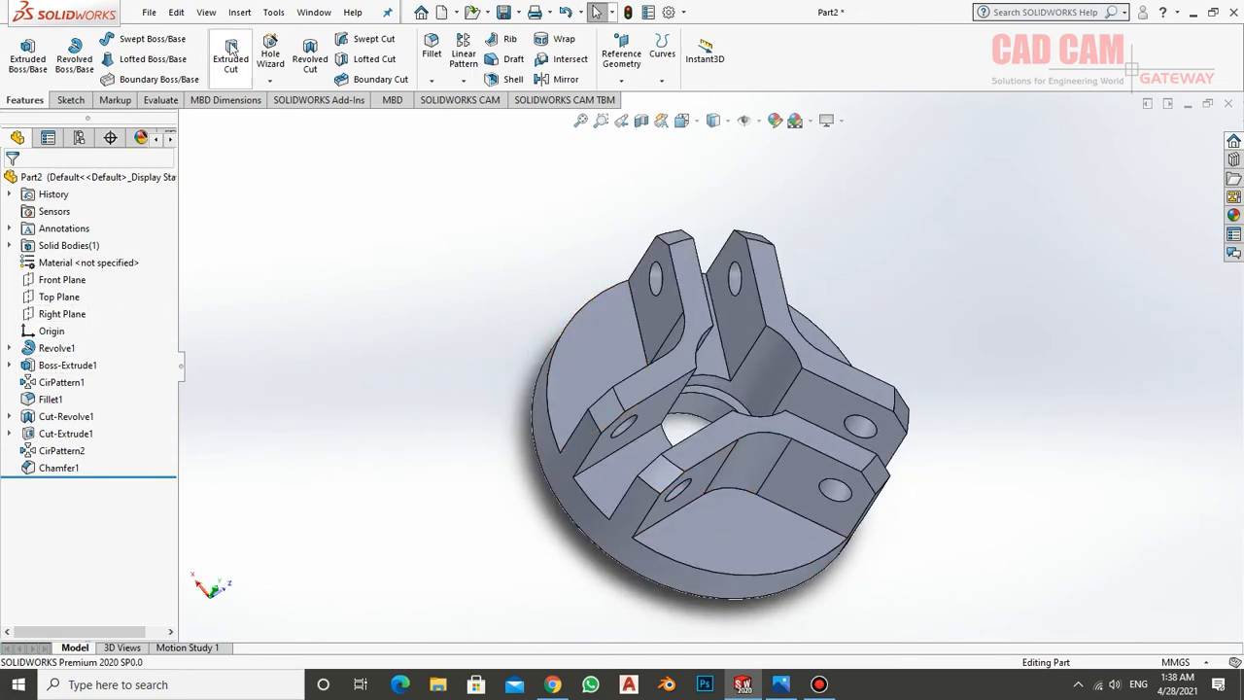
click(728, 123)
click(681, 120)
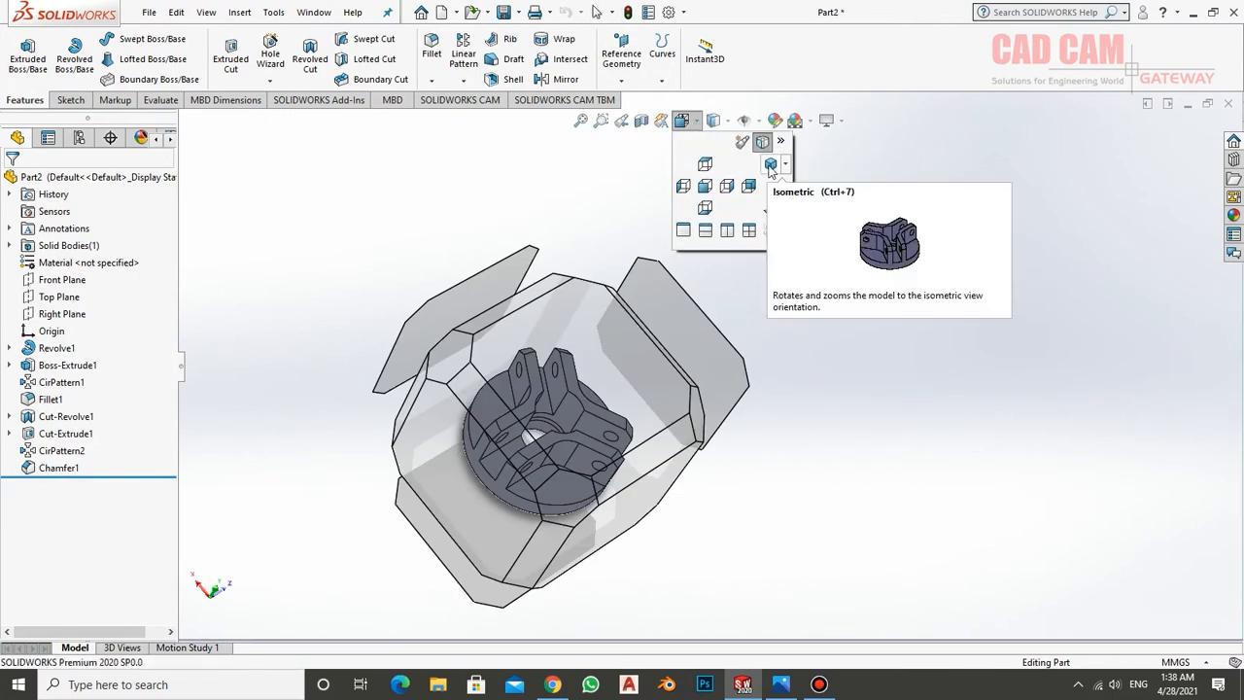
click(769, 167)
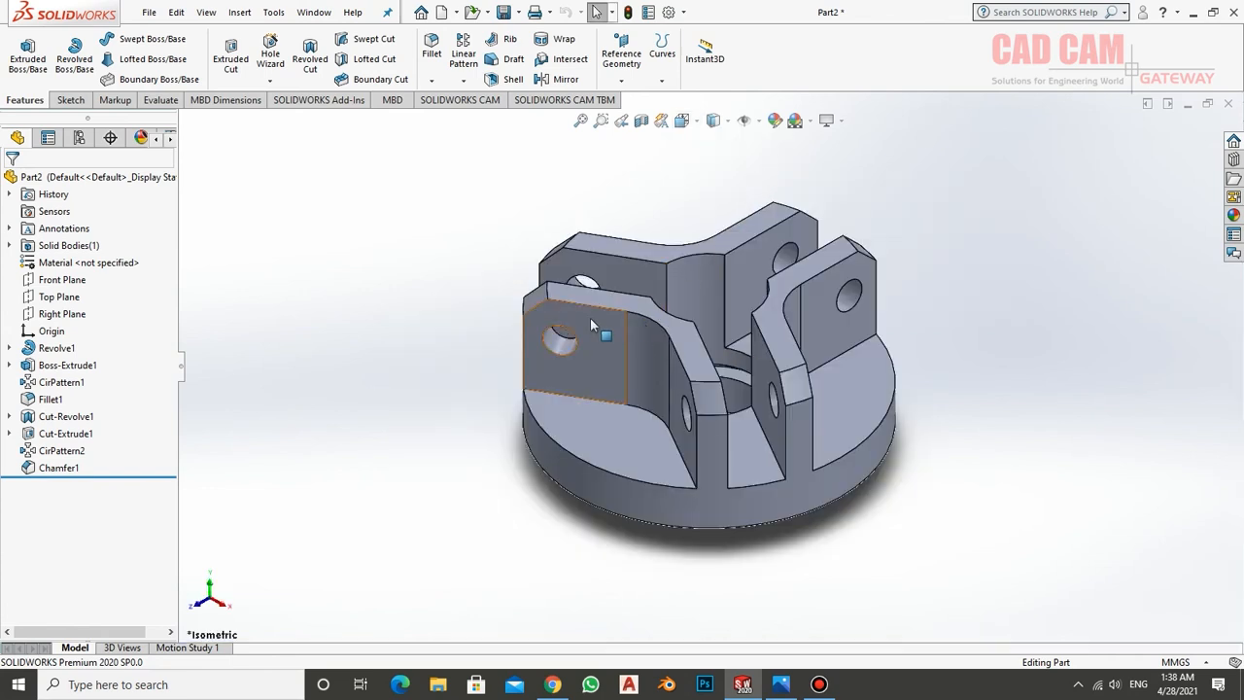
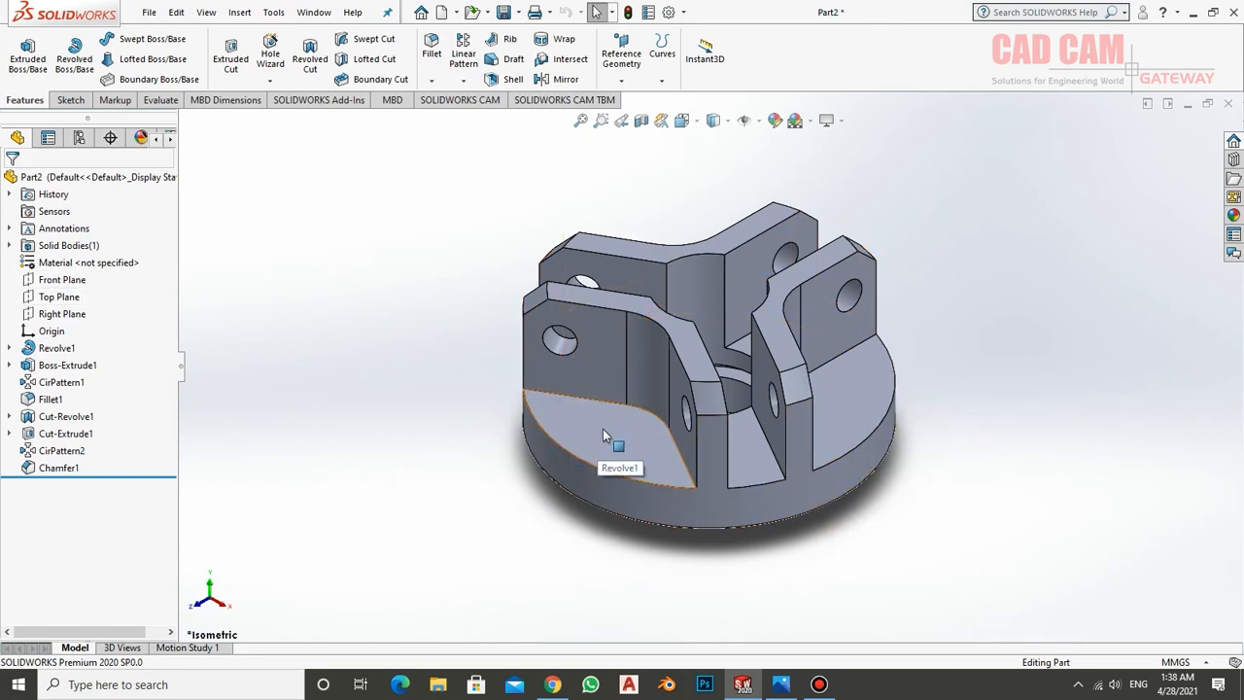
Start a counterbore hole with the Hole Wizard and check its sizes against the flange reference drawing in Photos
click(276, 47)
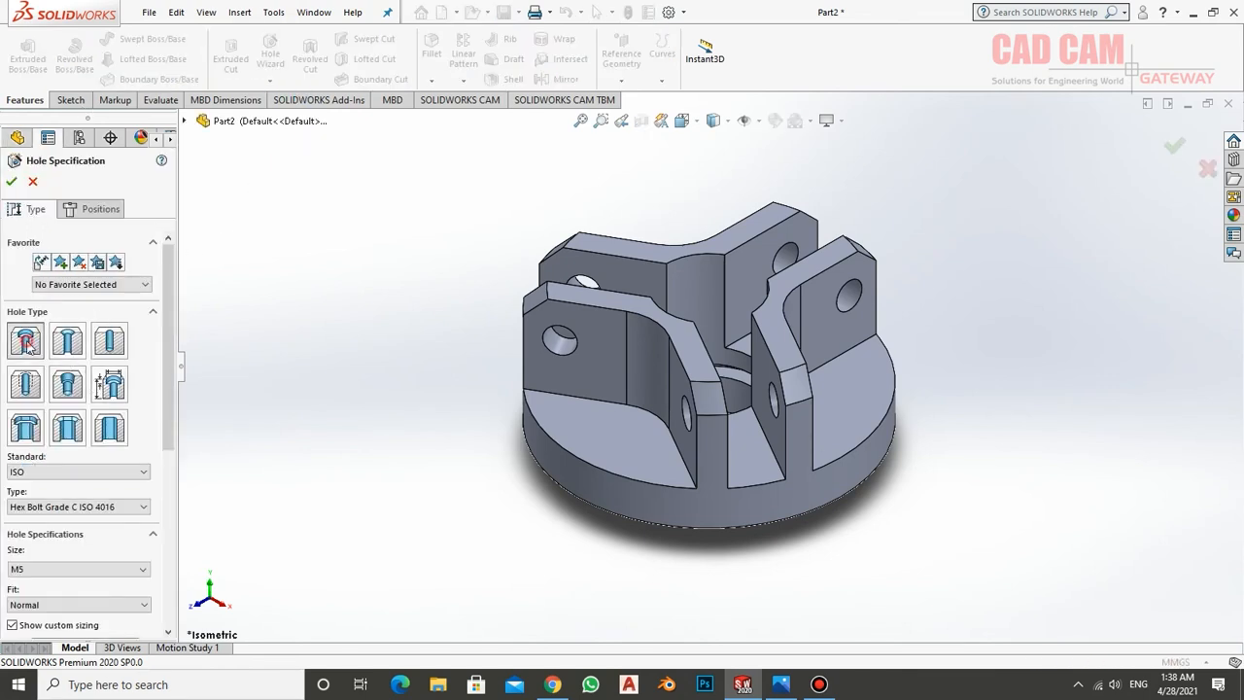
scroll(107, 408, down, 5)
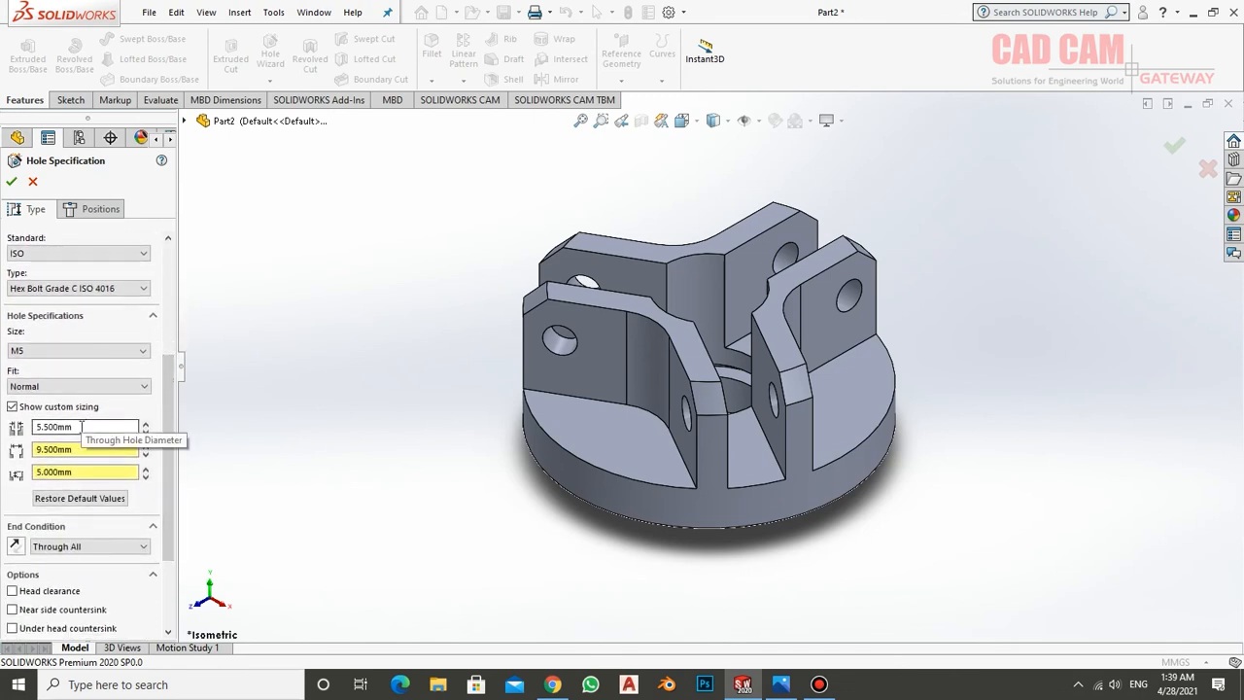
click(780, 684)
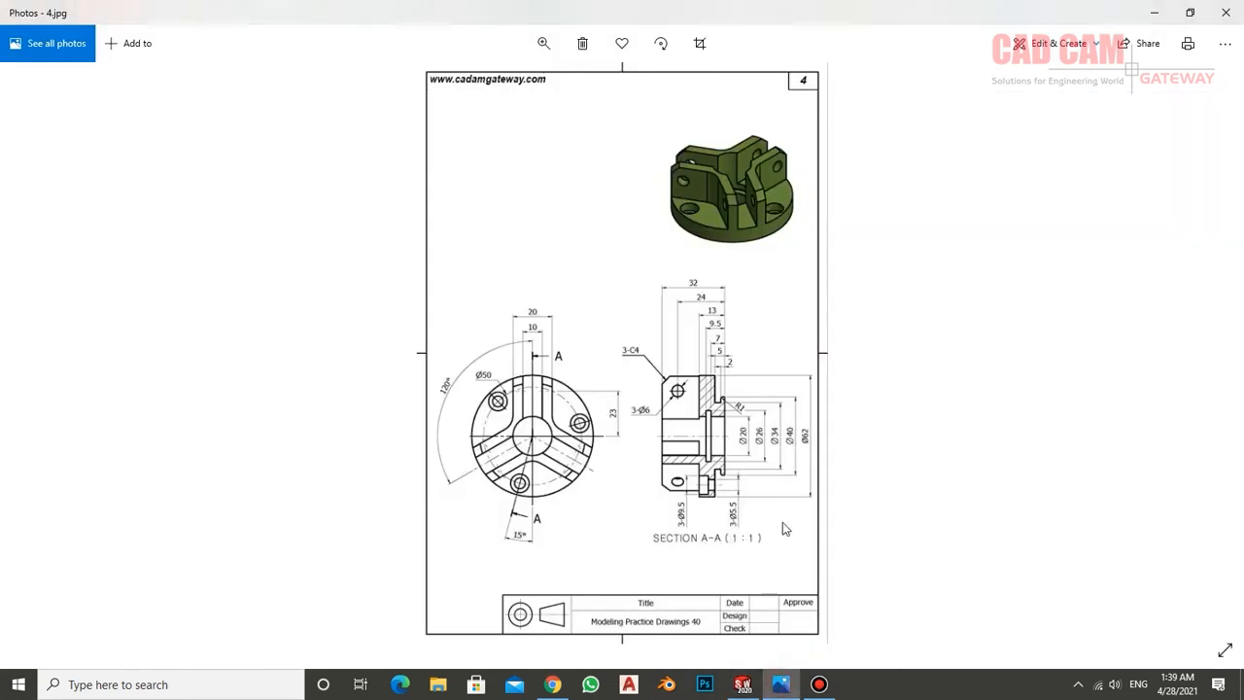
click(544, 43)
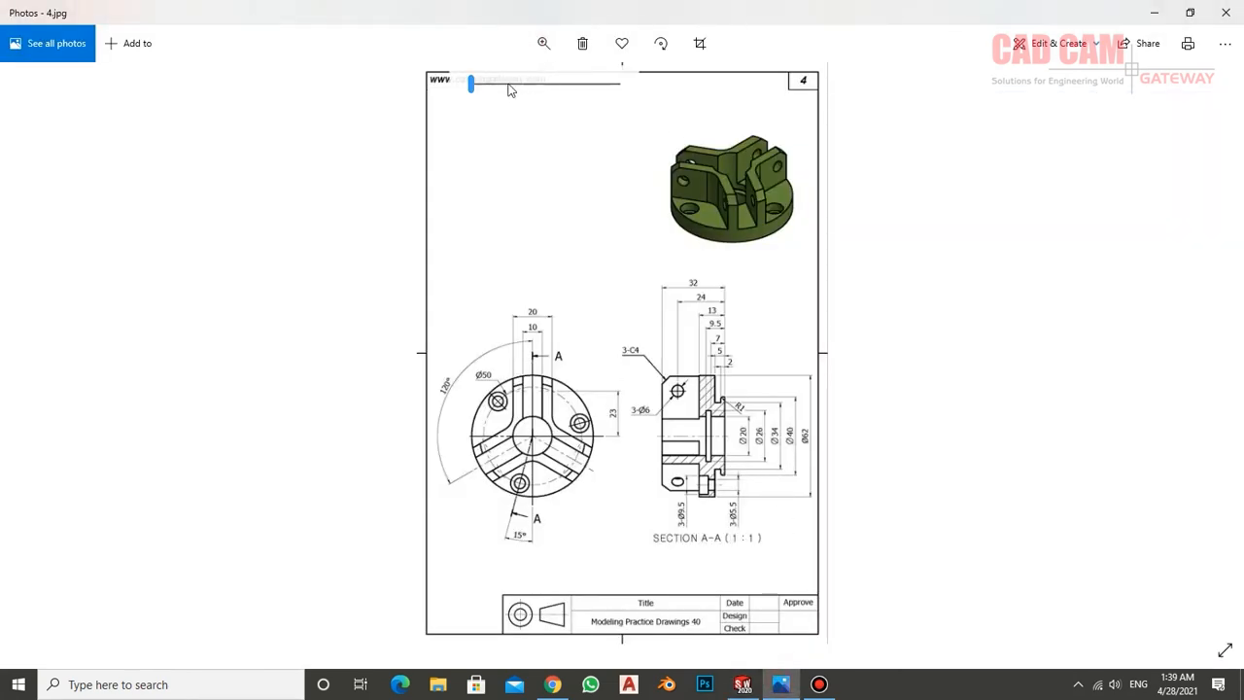
drag(473, 84, 546, 91)
drag(778, 501, 765, 337)
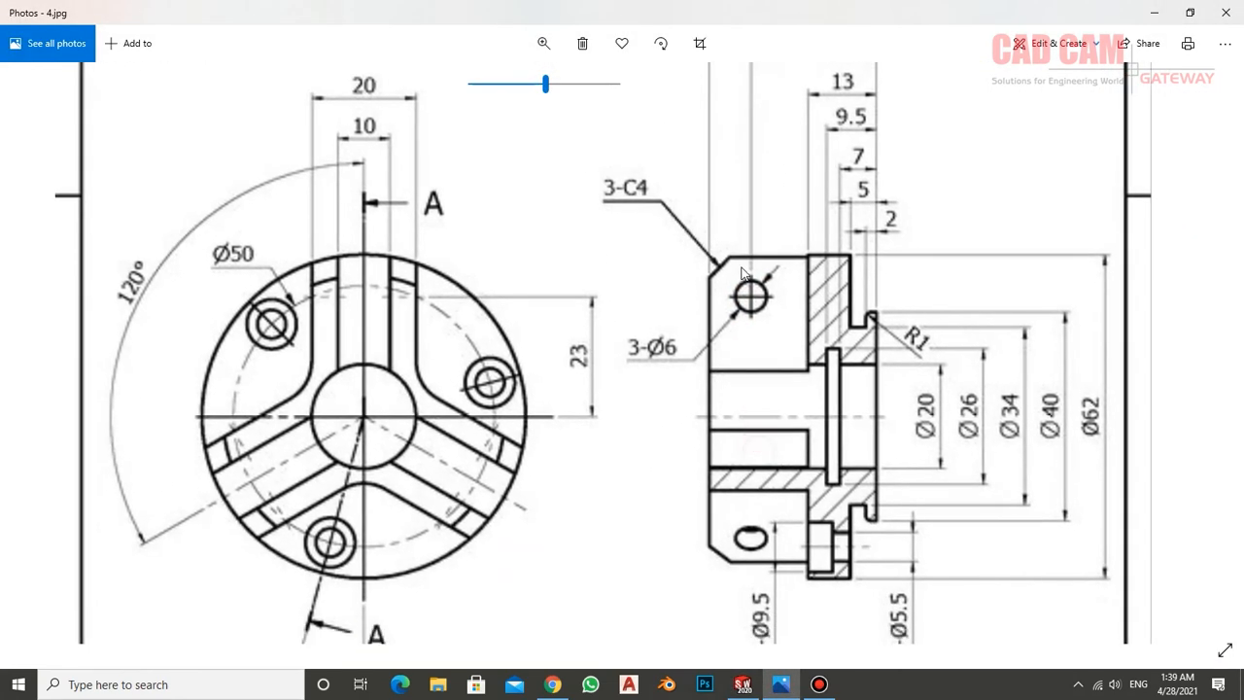
drag(759, 478, 764, 327)
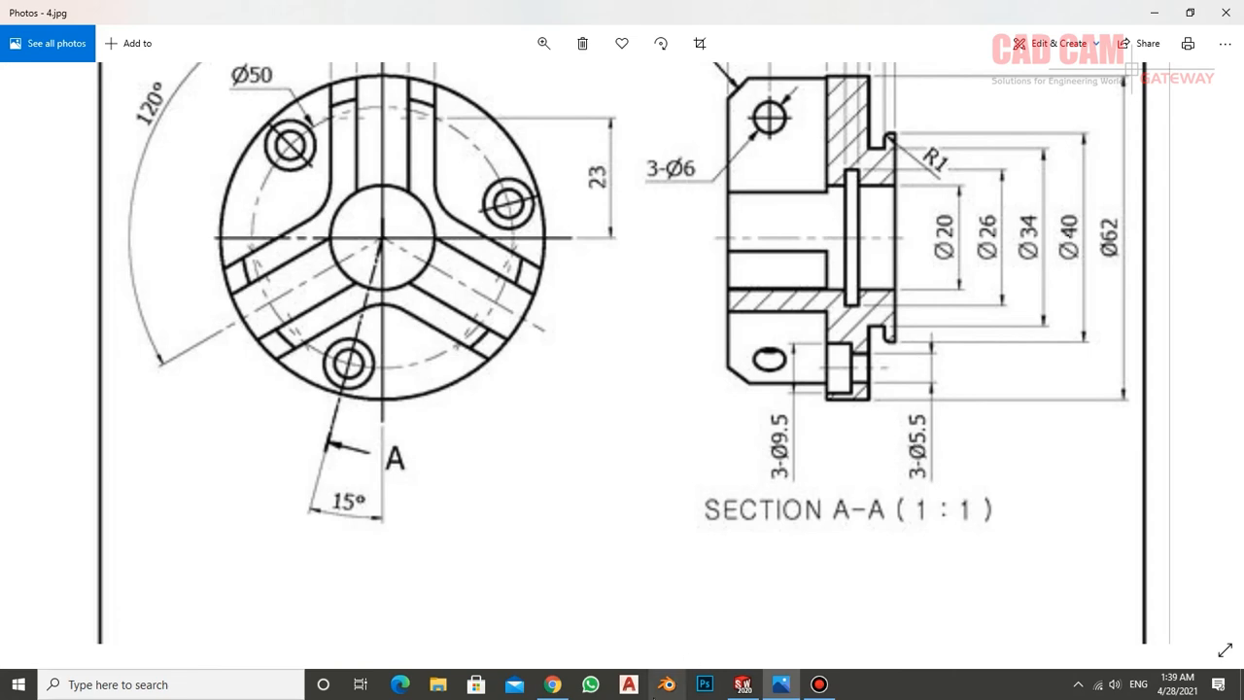
click(754, 686)
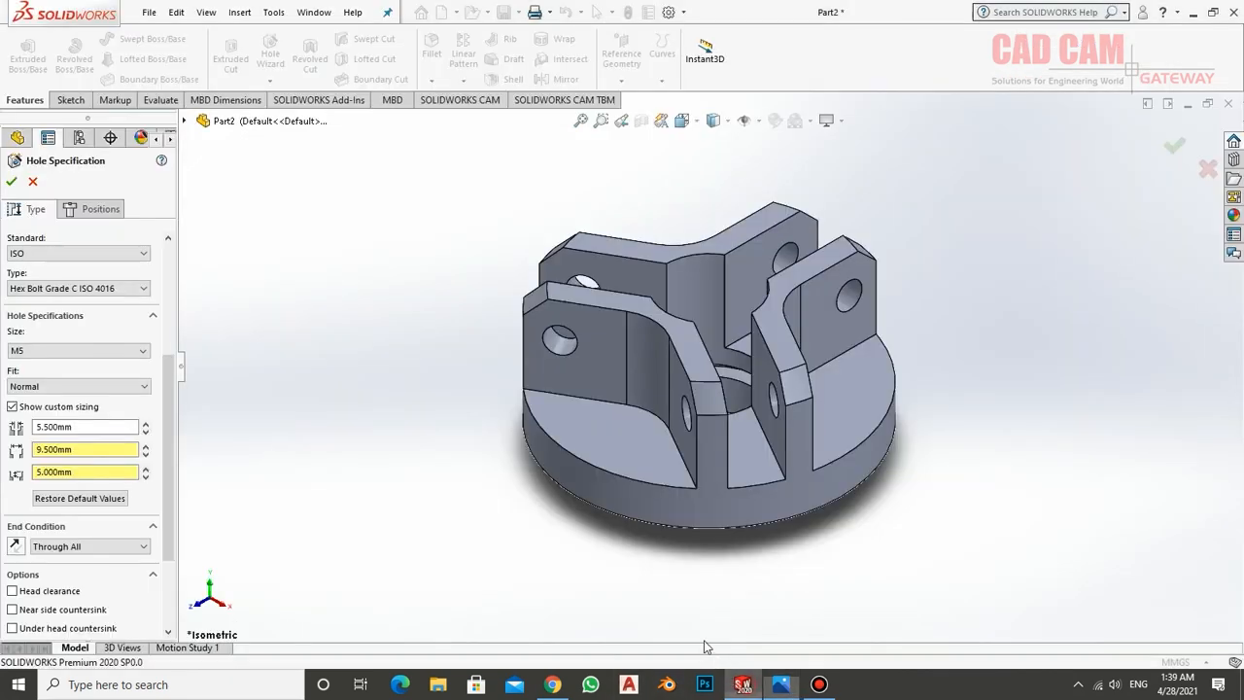
Place an M5 counterbored hole with 5.5 mm through hole, 9.5 mm counterbore and 5 mm depth on the flange's upper face beside a V-shaped wall
click(39, 427)
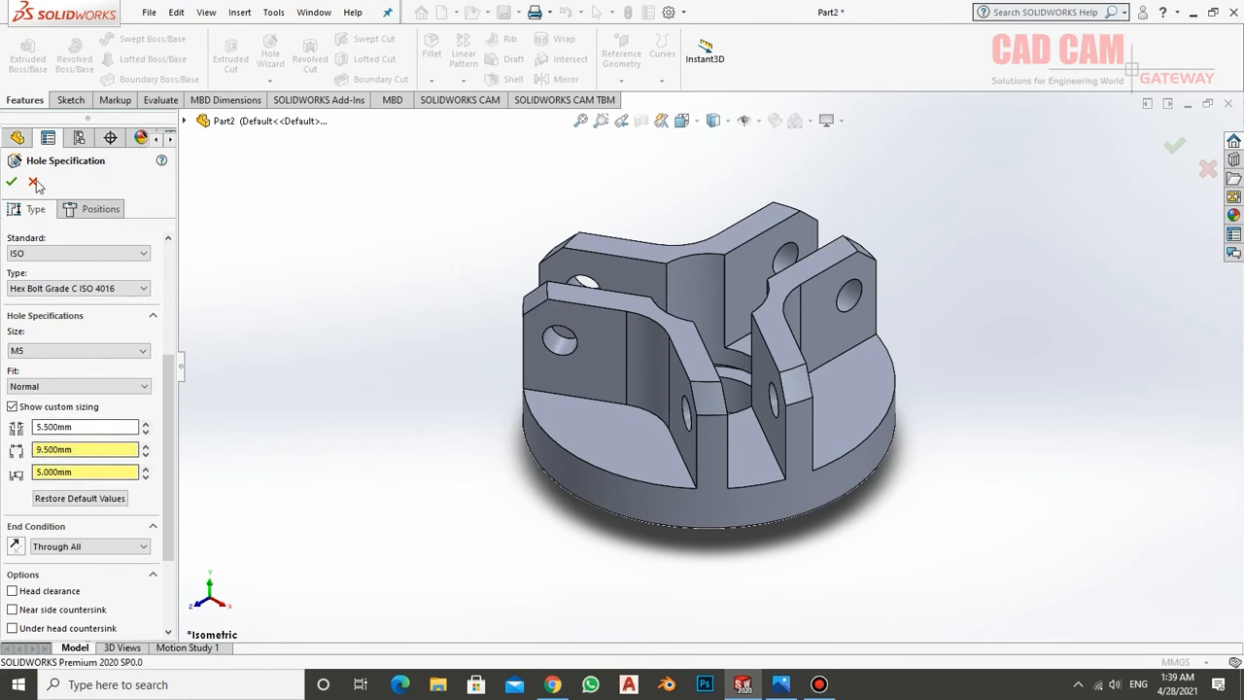
click(92, 209)
click(575, 416)
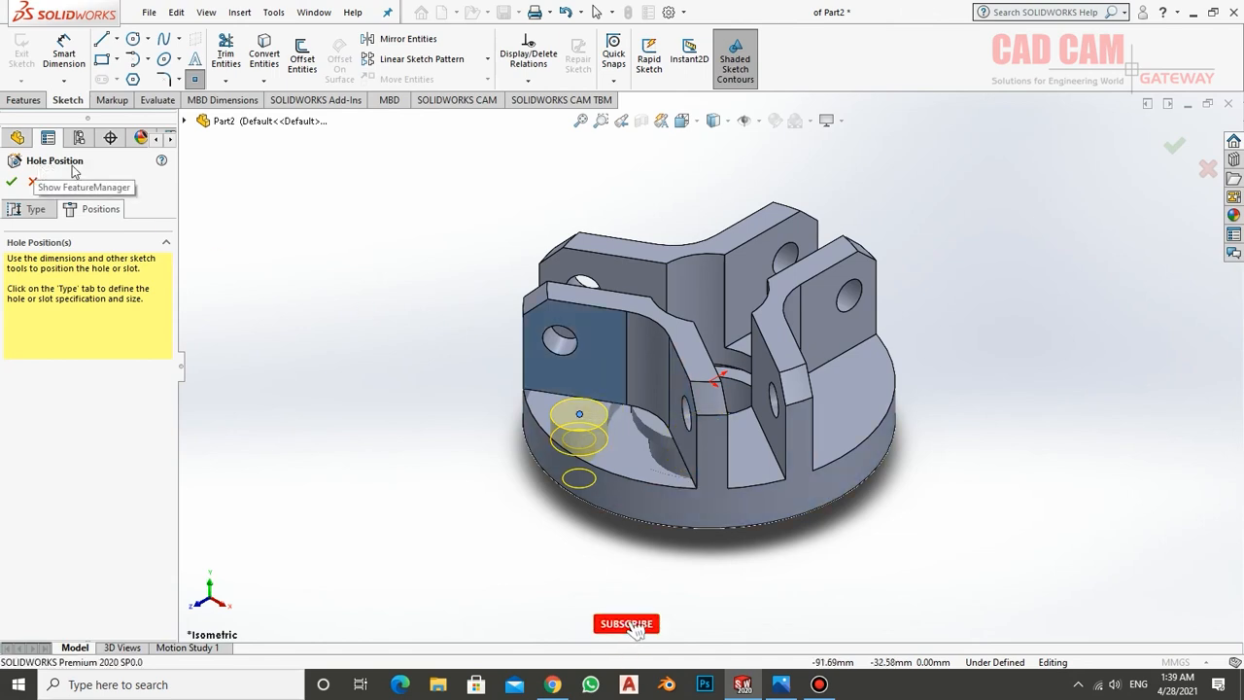
Sketch a circle of about 23.6 mm radius from the origin through the hole's centre point and make it construction geometry
click(63, 53)
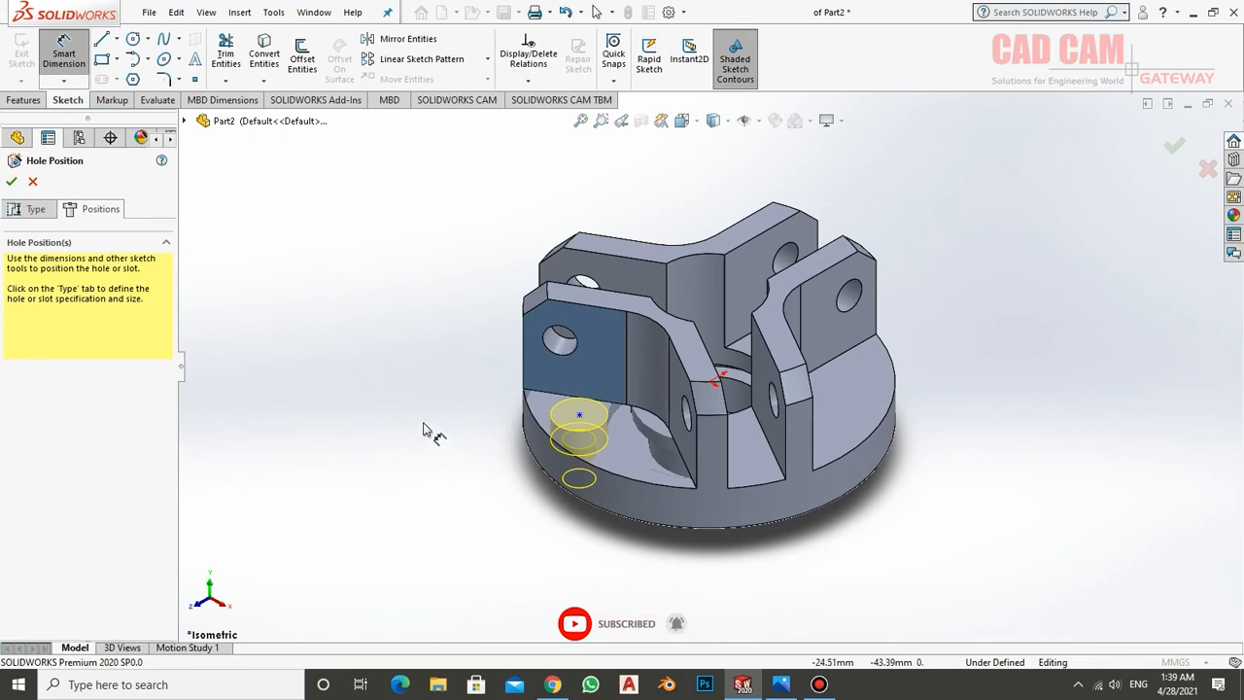
middle_drag(430, 431, 508, 557)
scroll(508, 557, down, 3)
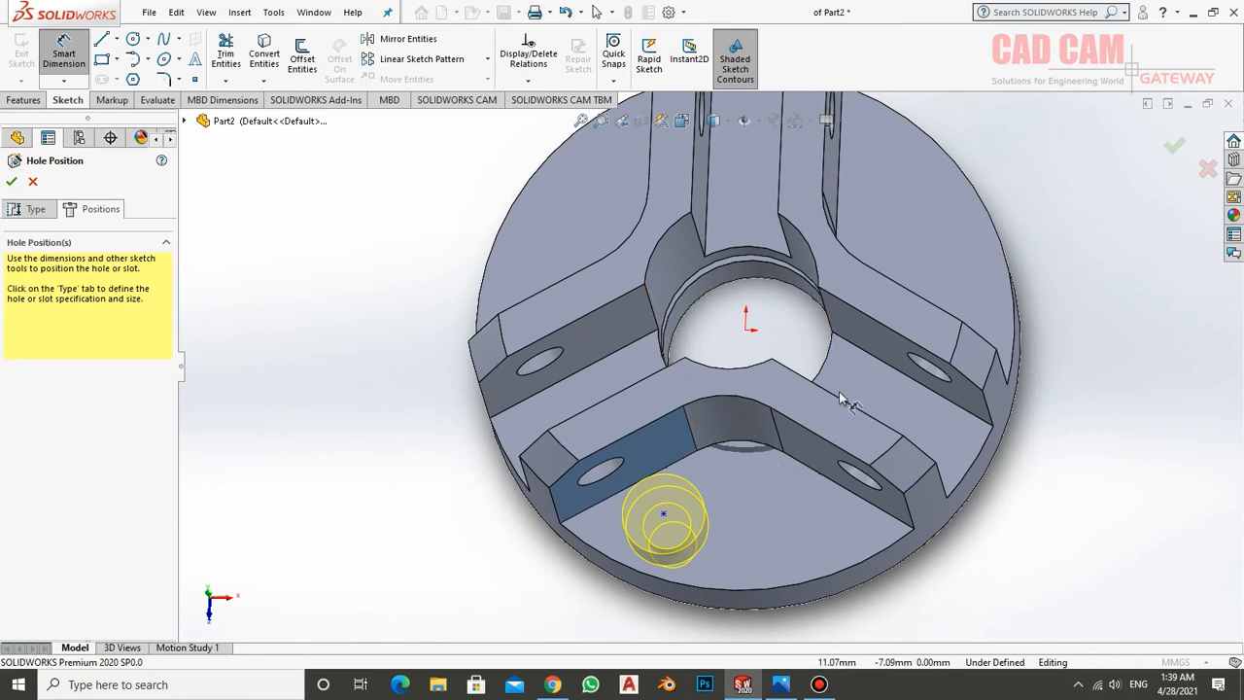
click(148, 39)
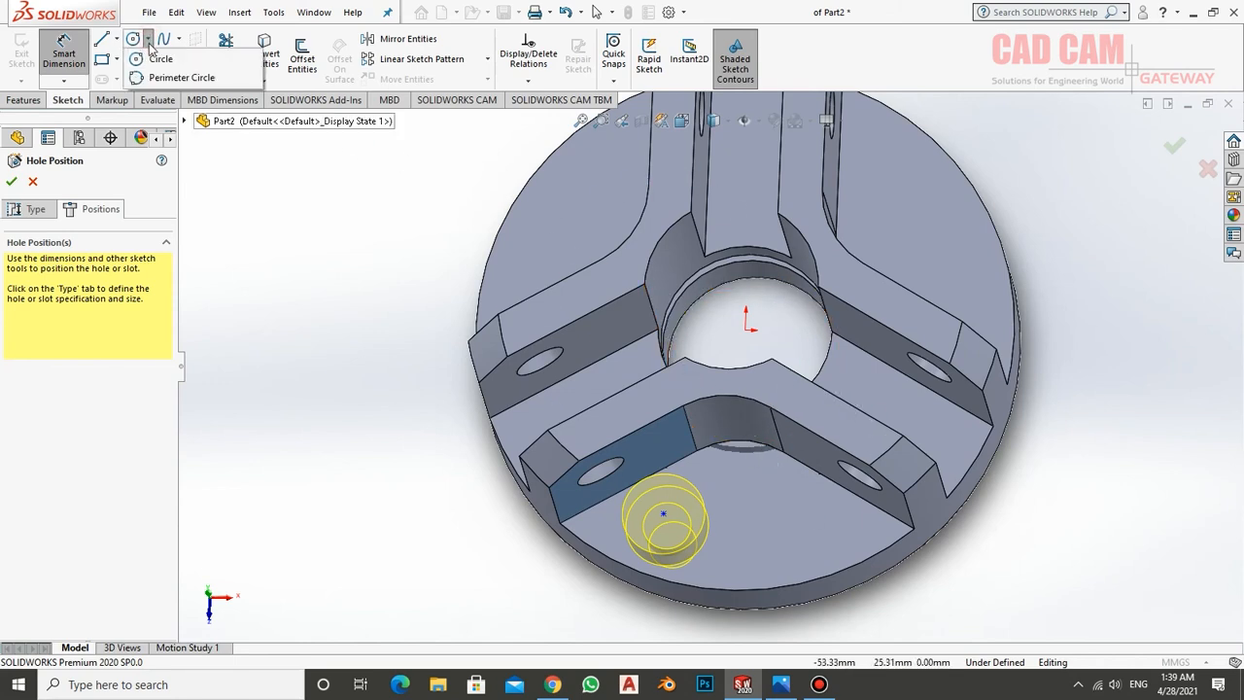
click(158, 58)
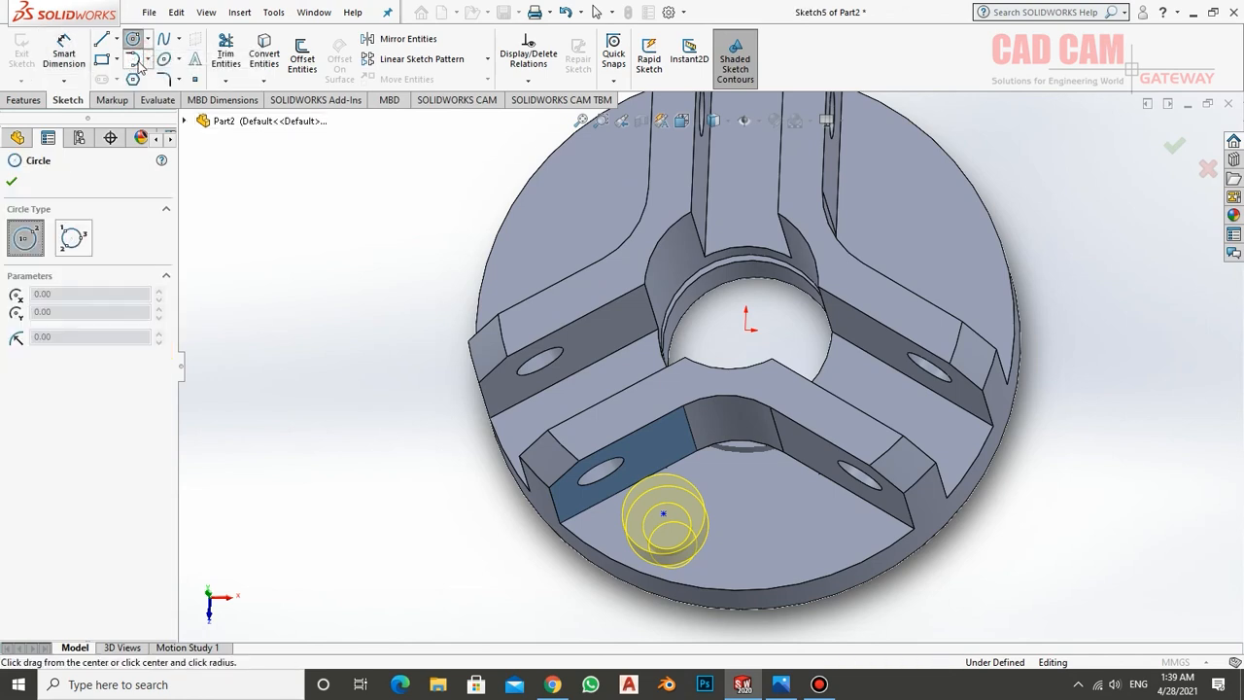
click(746, 331)
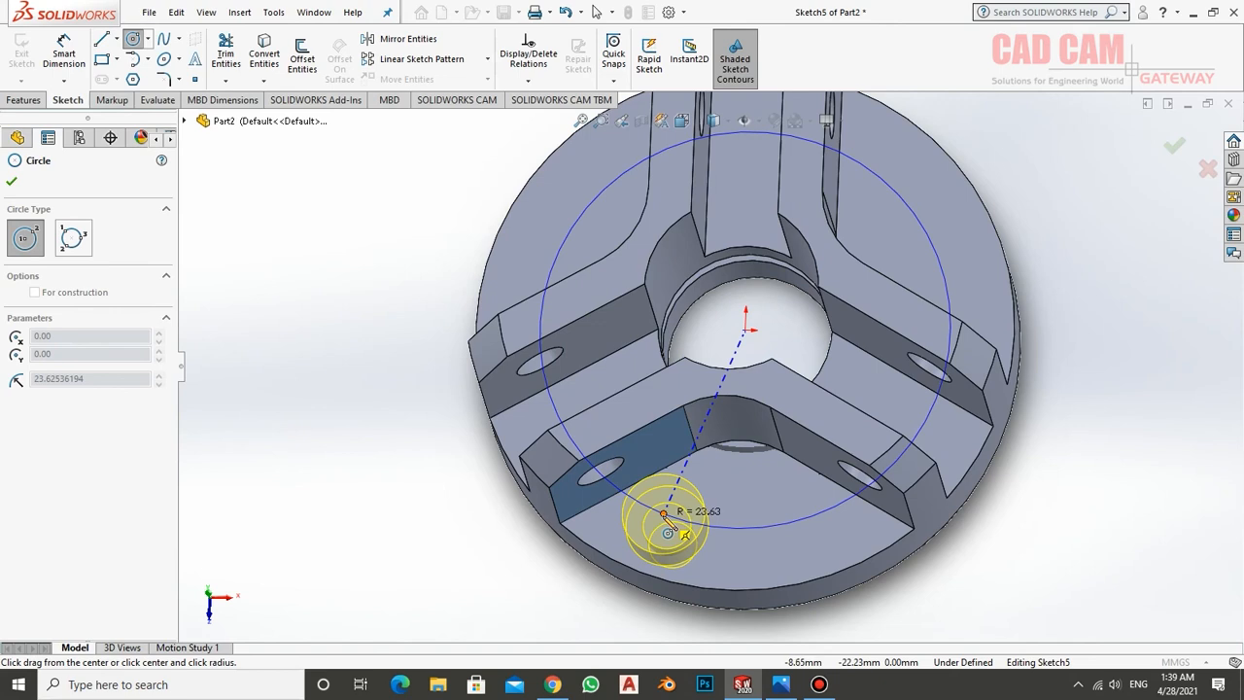
click(666, 523)
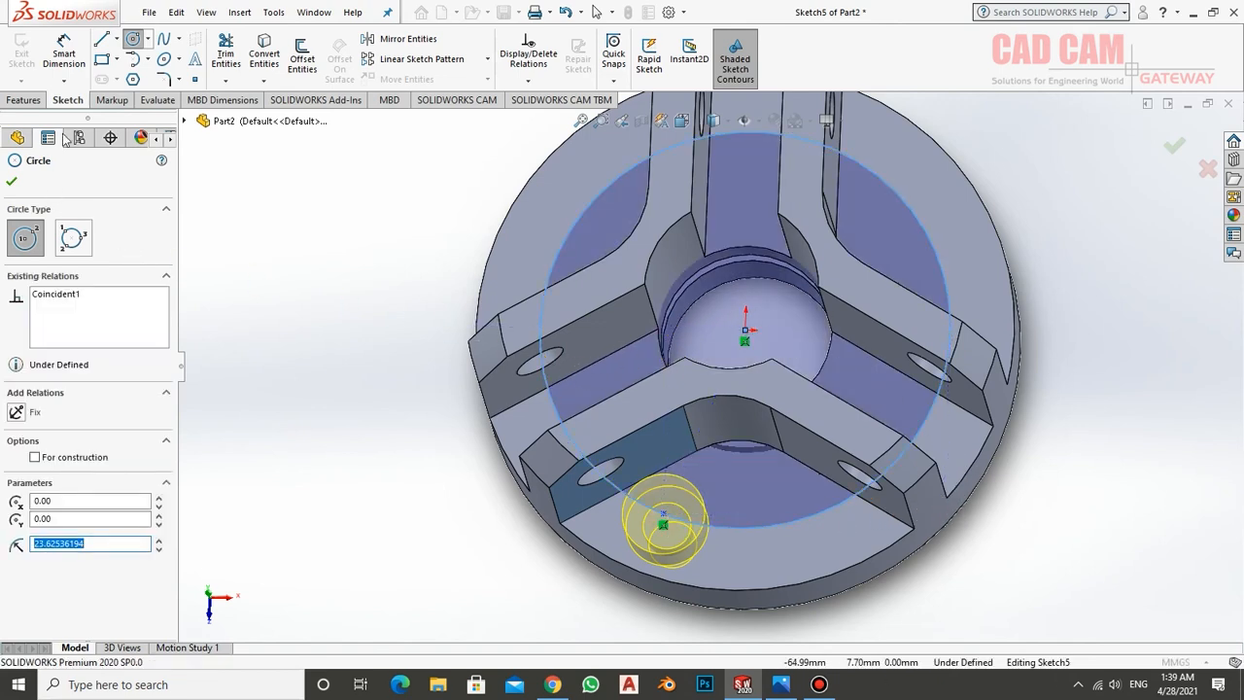
right_click(632, 191)
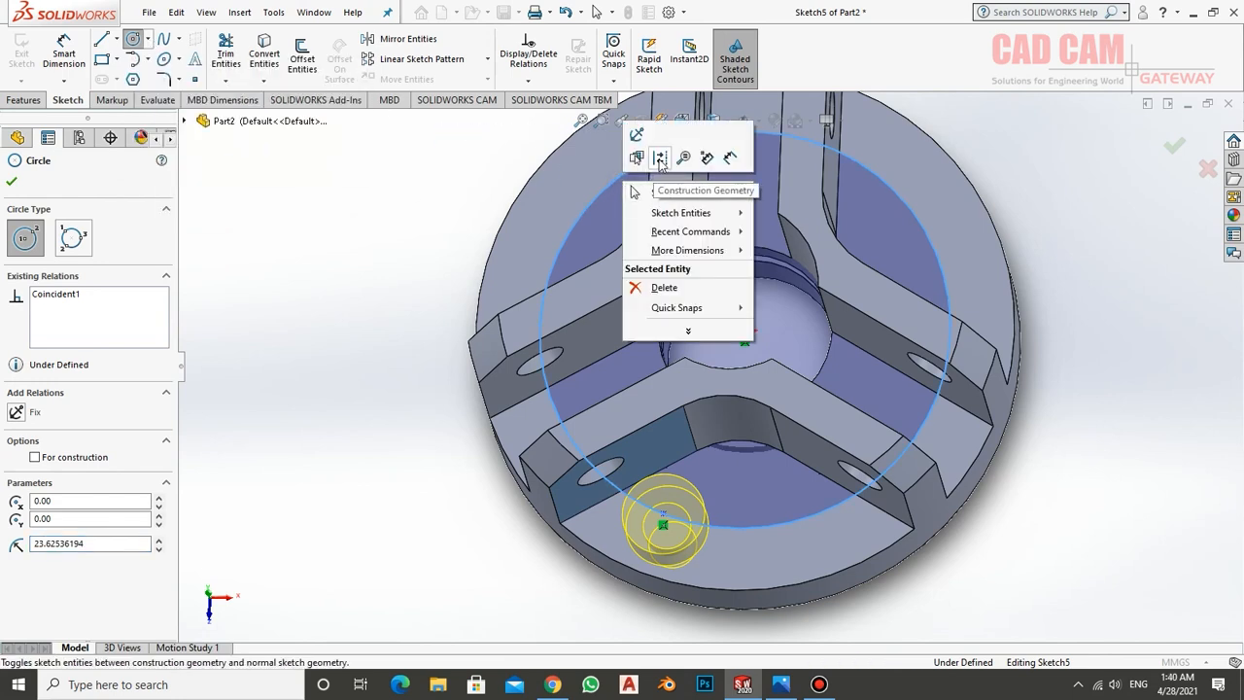
click(660, 159)
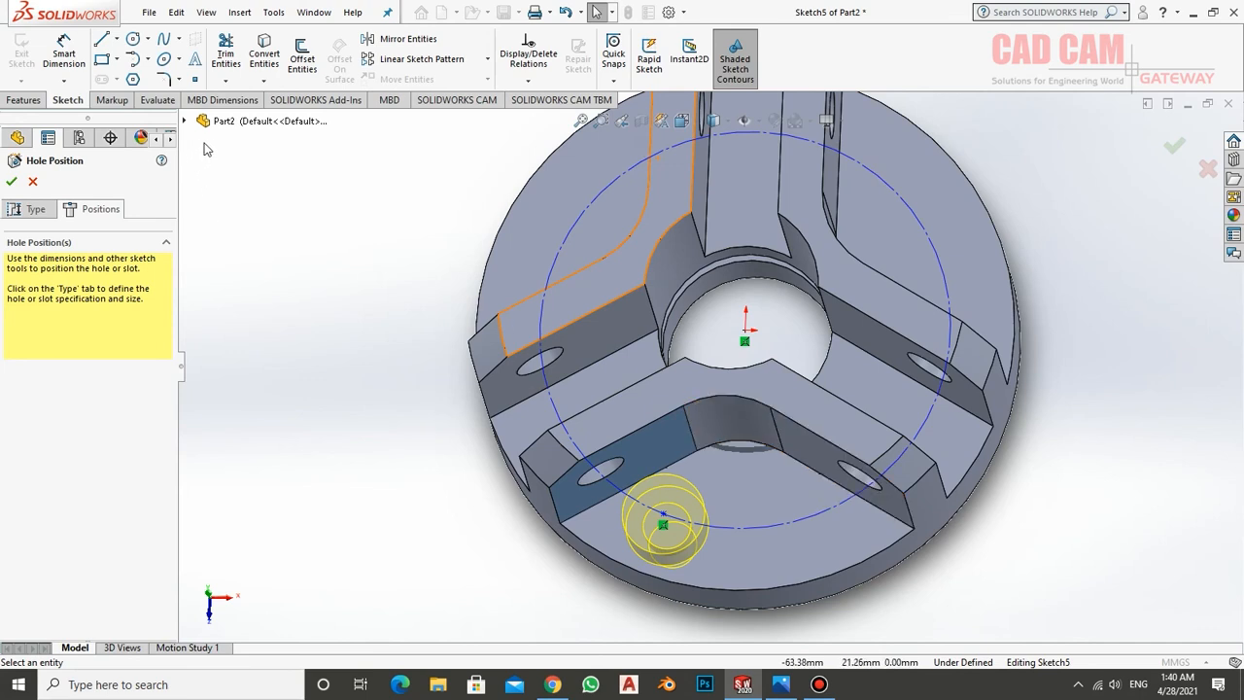
Check the bolt circle size in the reference drawing and dimension the construction circle's diameter as 50 mm
click(61, 53)
click(781, 686)
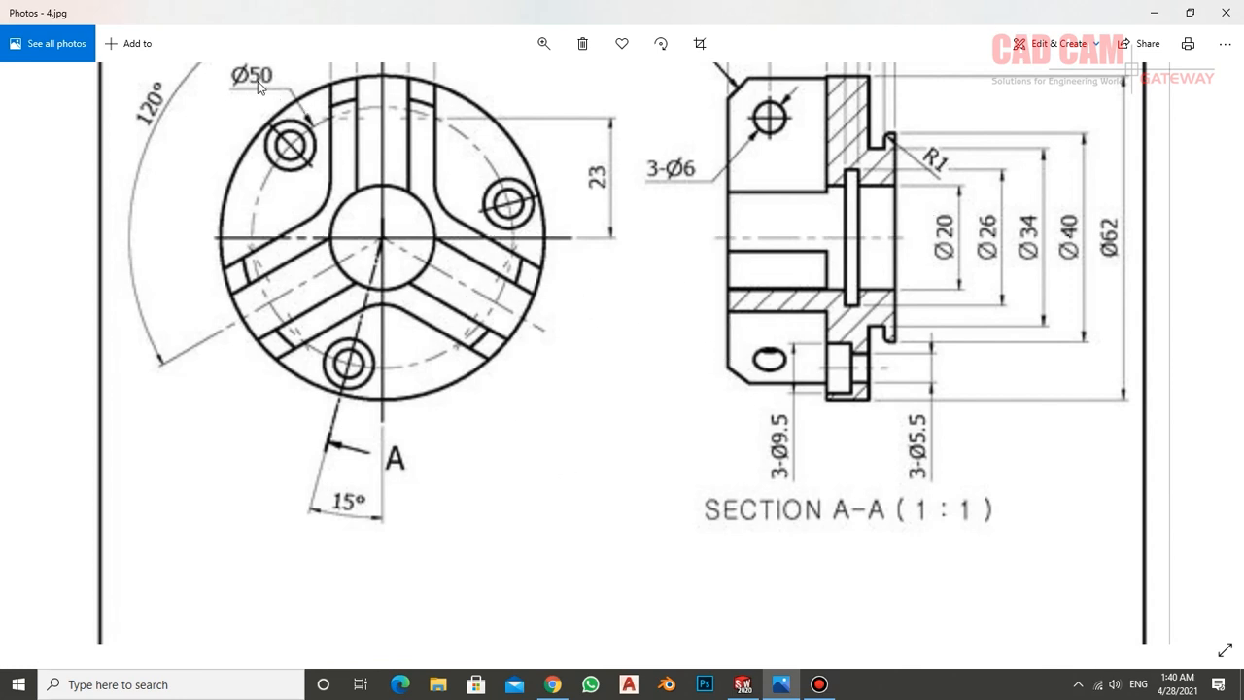
click(742, 684)
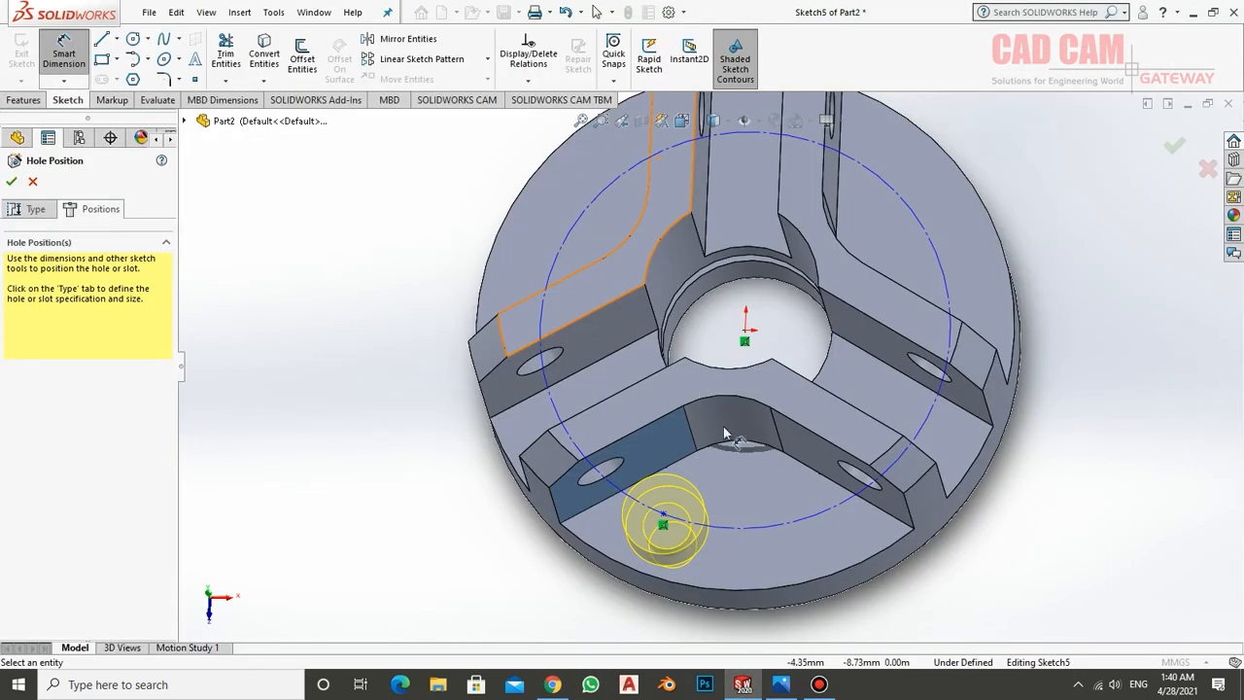
click(773, 529)
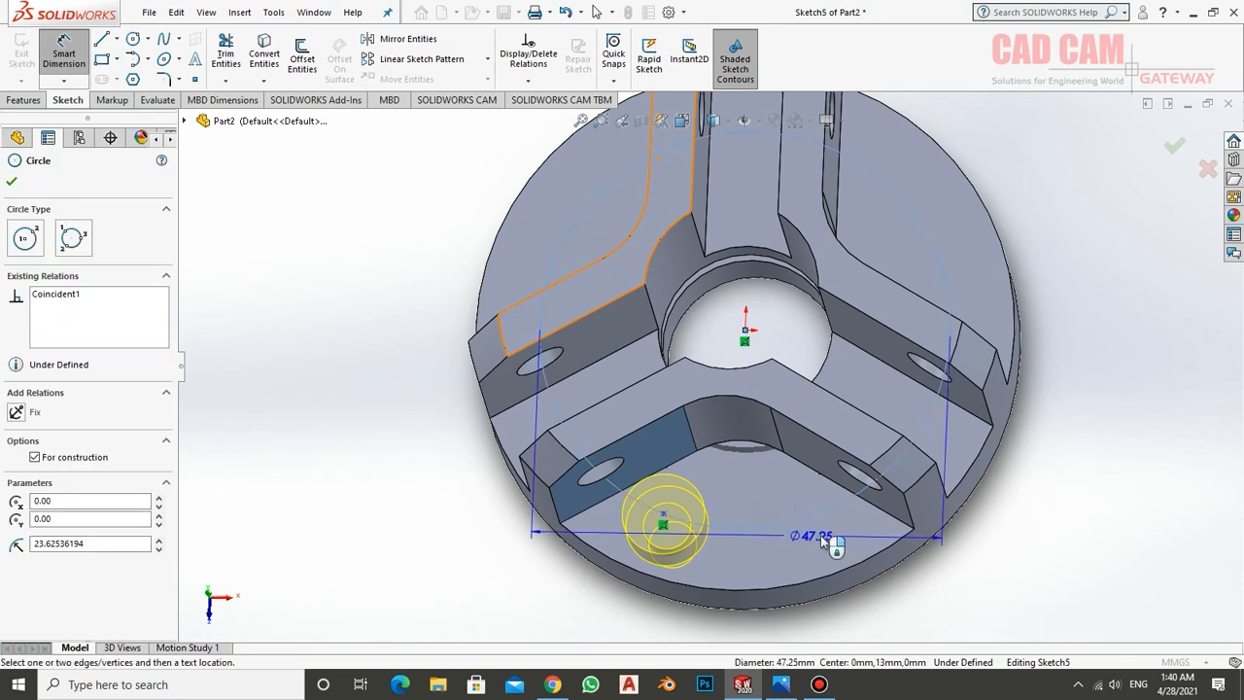
click(1044, 468)
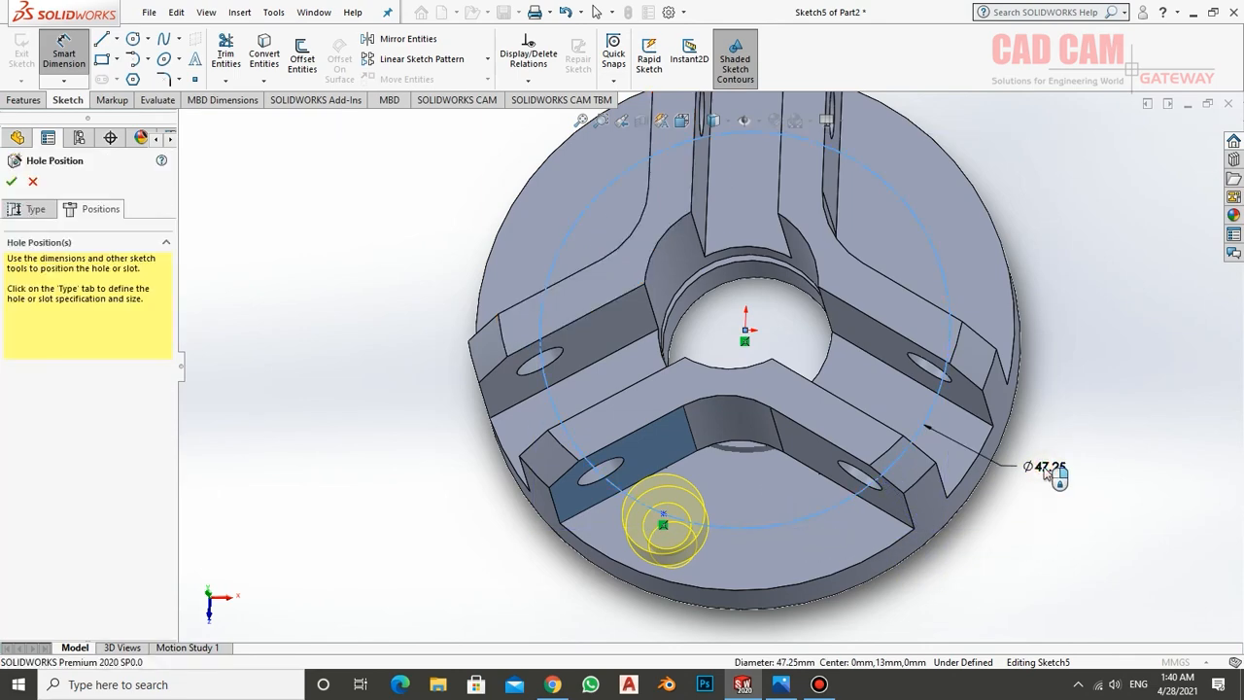
text(50)
key(Return)
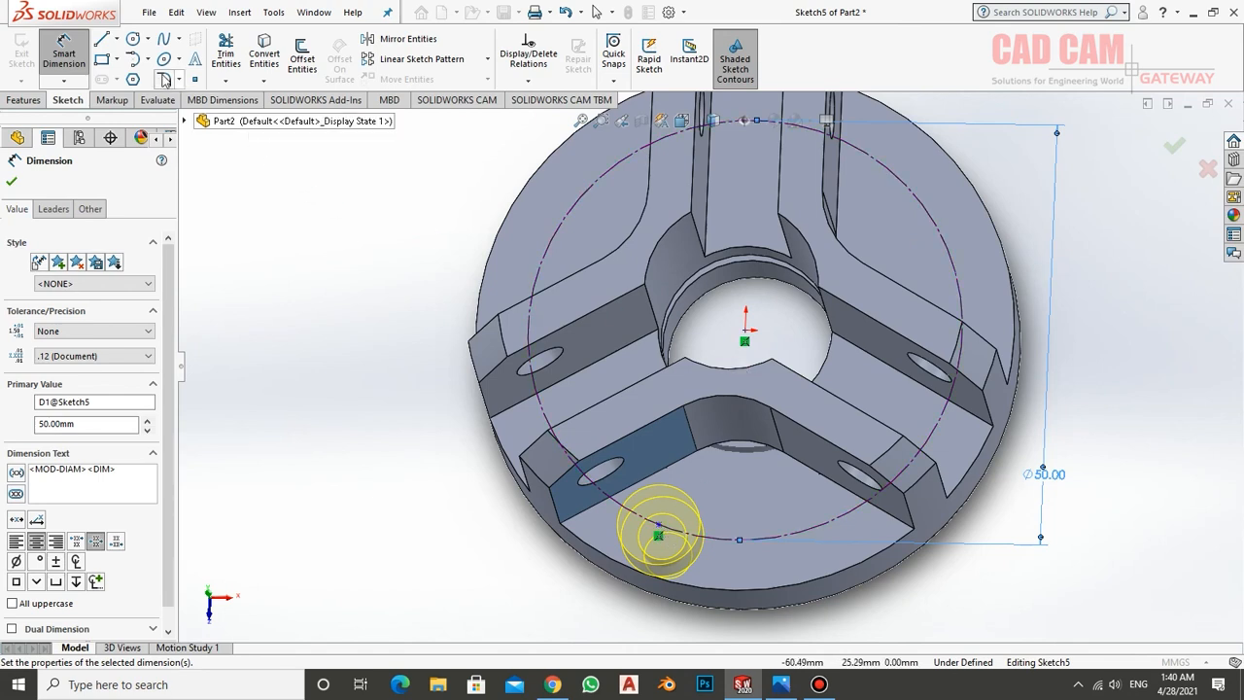
Draw a vertical centerline about 26 mm long down from the origin and another centerline from the origin to the hole's centre point
click(745, 332)
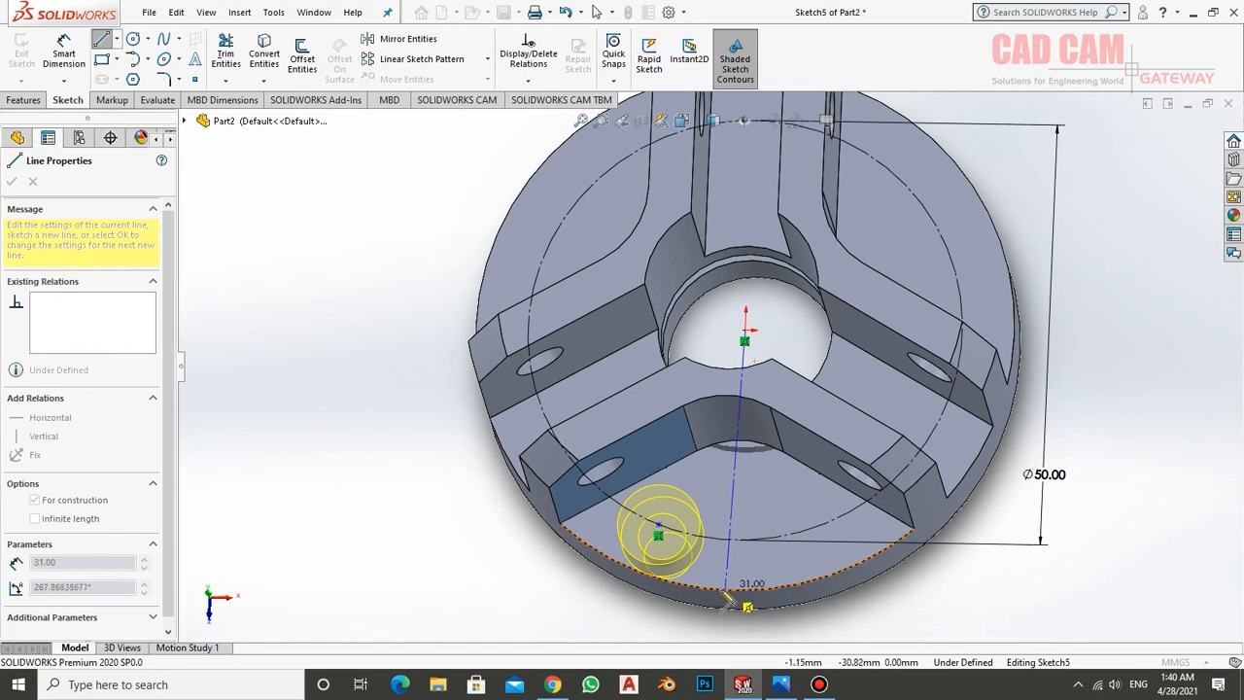
click(736, 547)
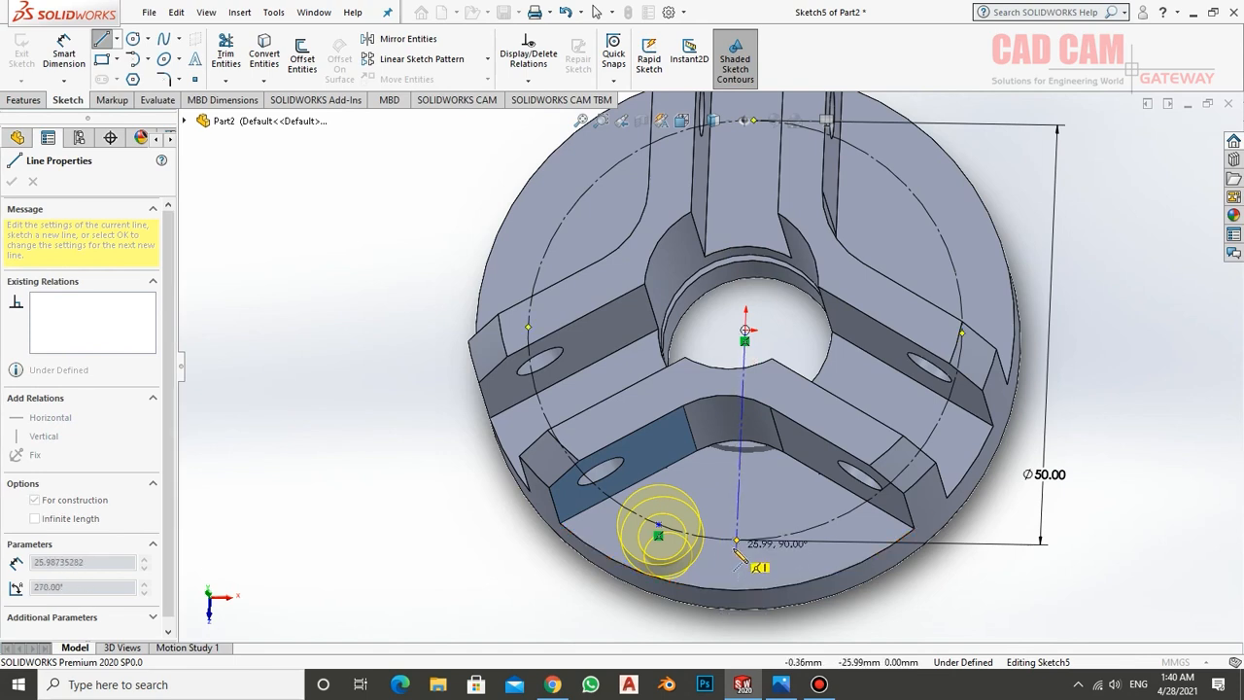
right_click(768, 419)
click(797, 438)
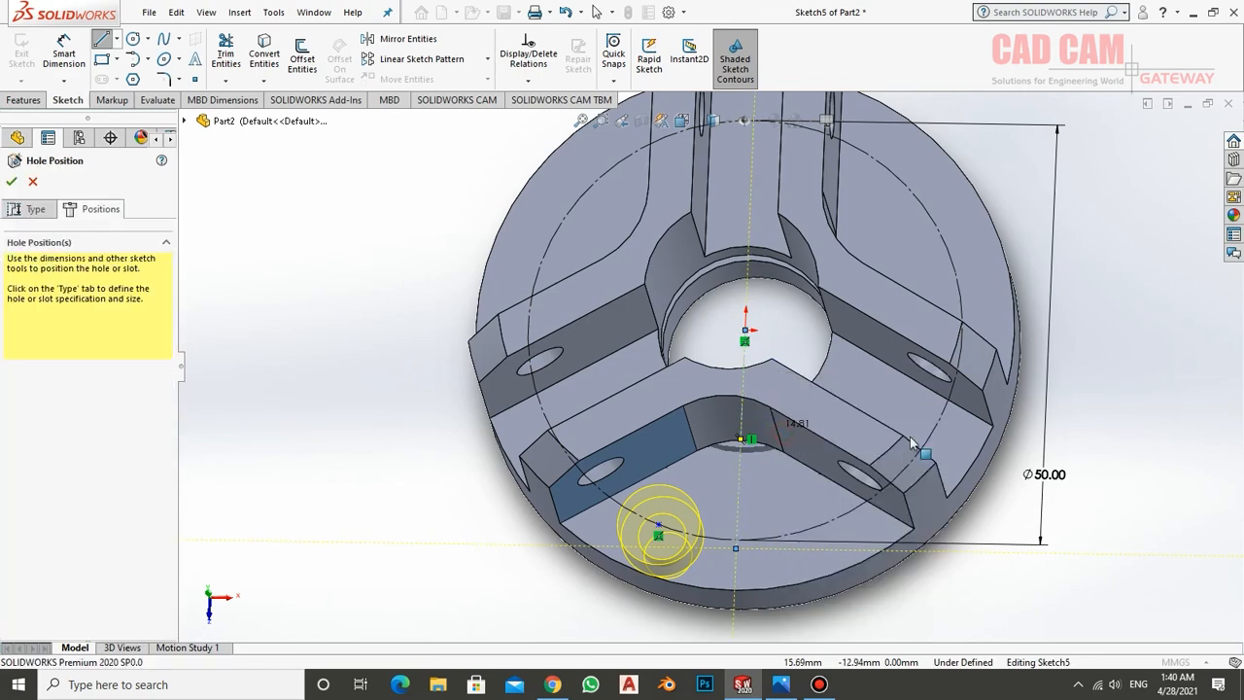
click(112, 45)
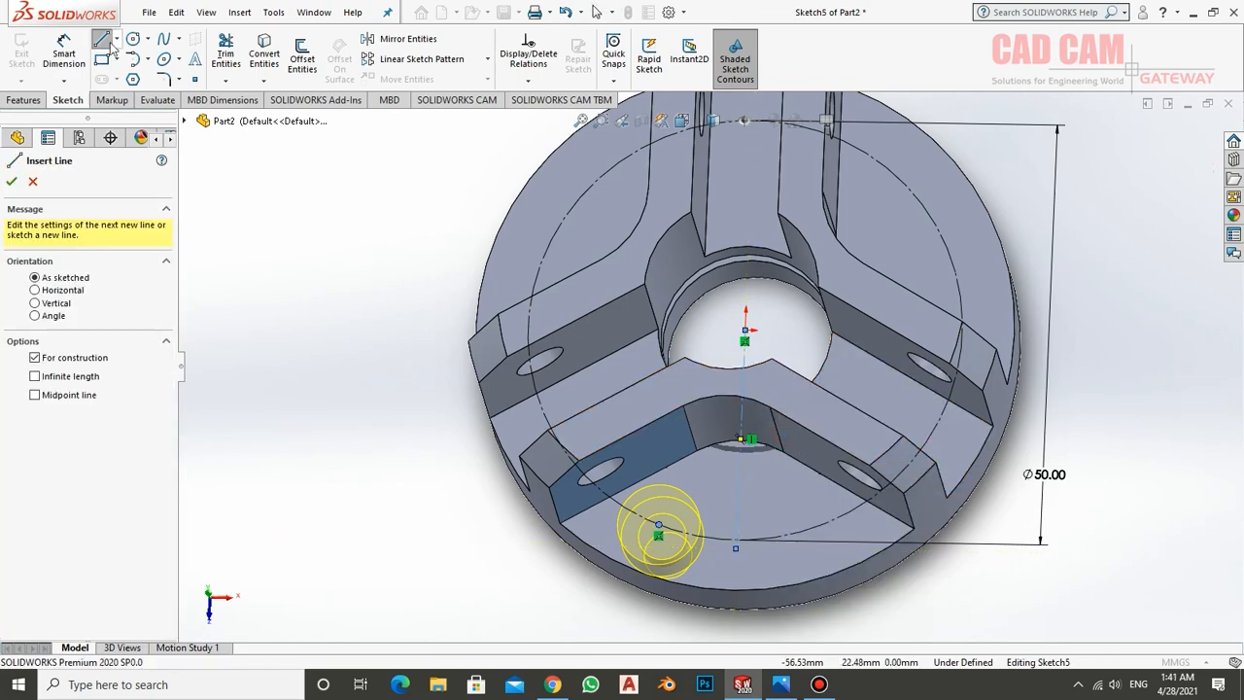
click(746, 337)
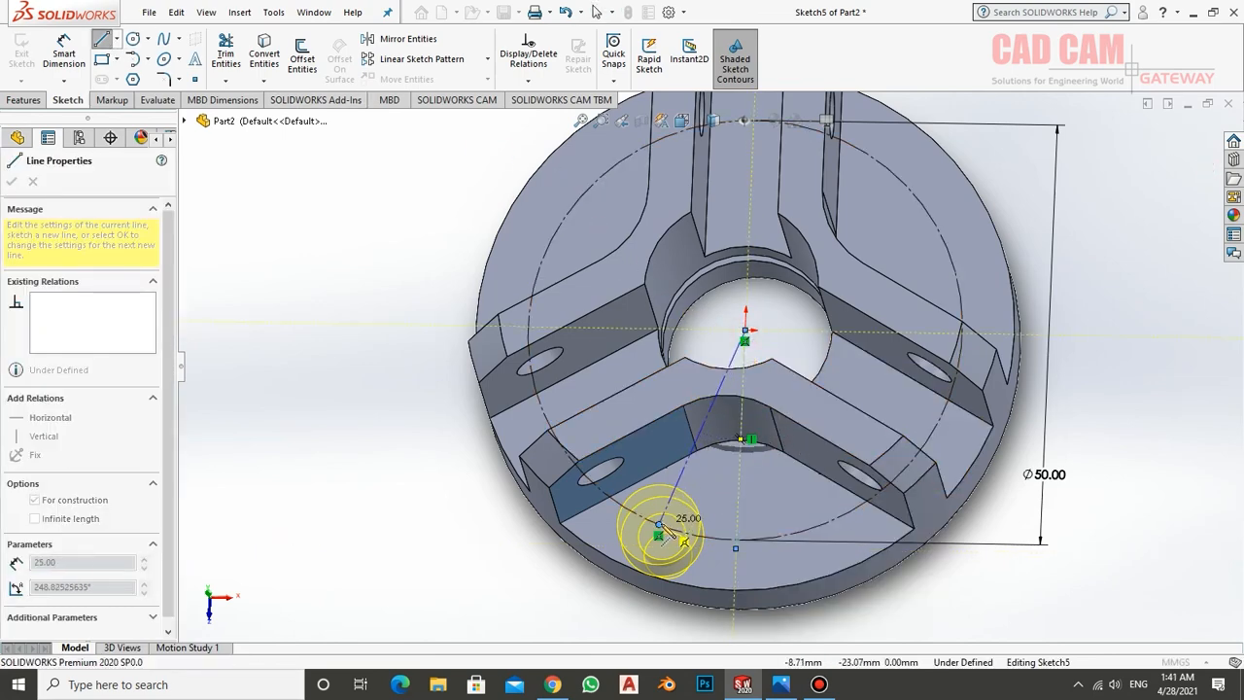
click(661, 526)
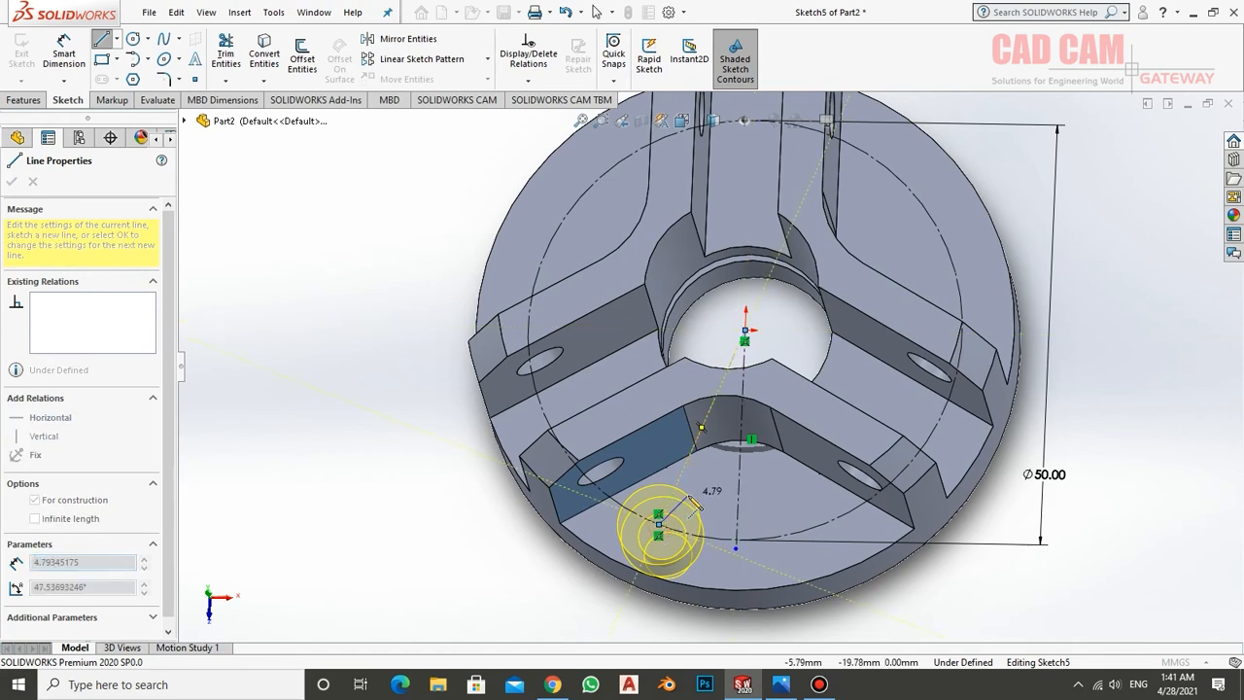
Dimension the angle between the two centerlines as 15 degrees, following the reference drawing
click(85, 48)
click(688, 472)
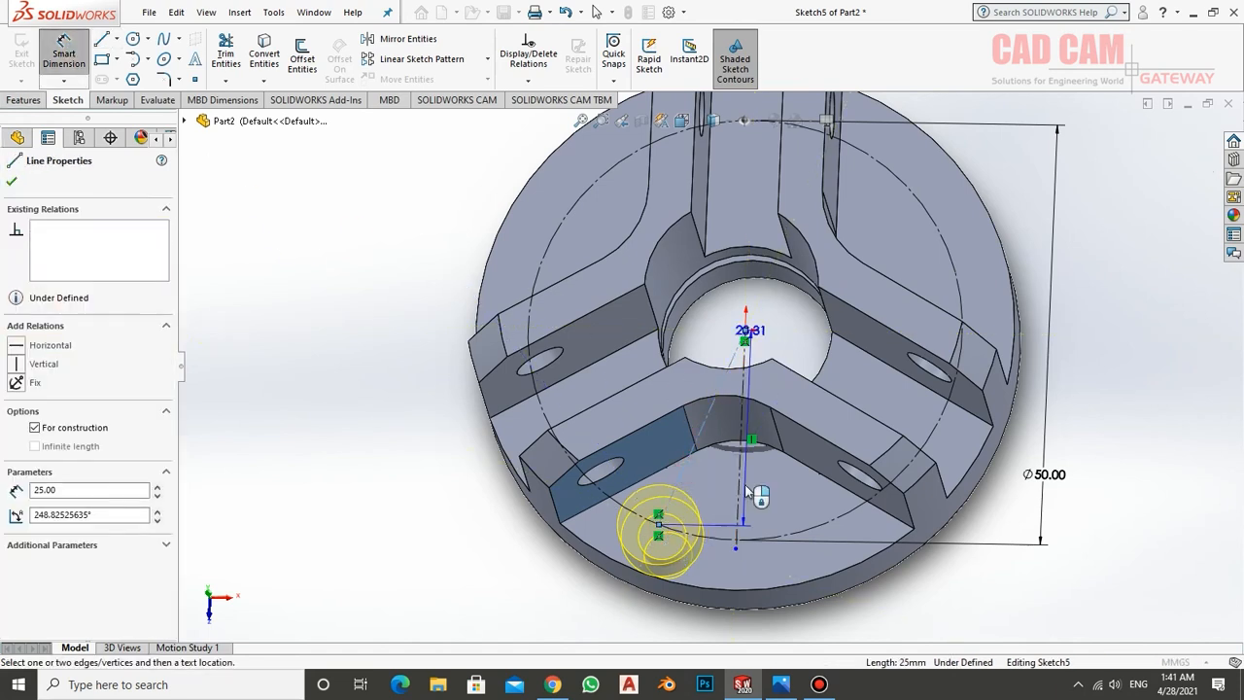
click(739, 491)
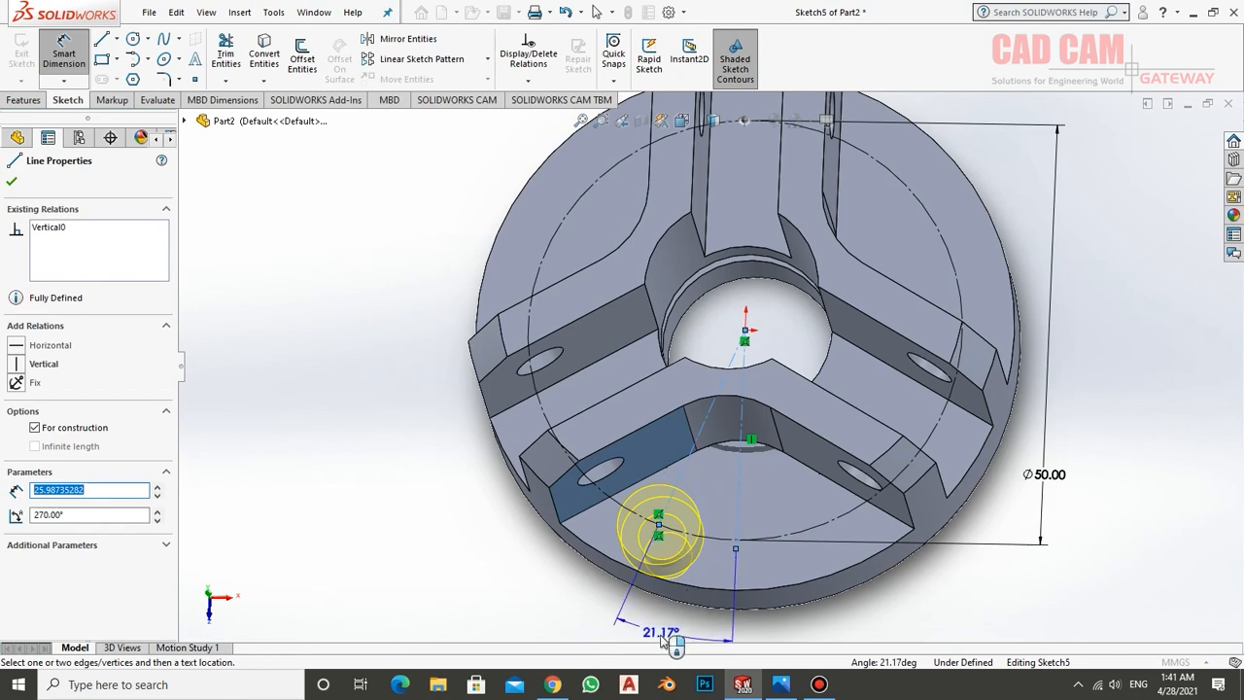
click(658, 628)
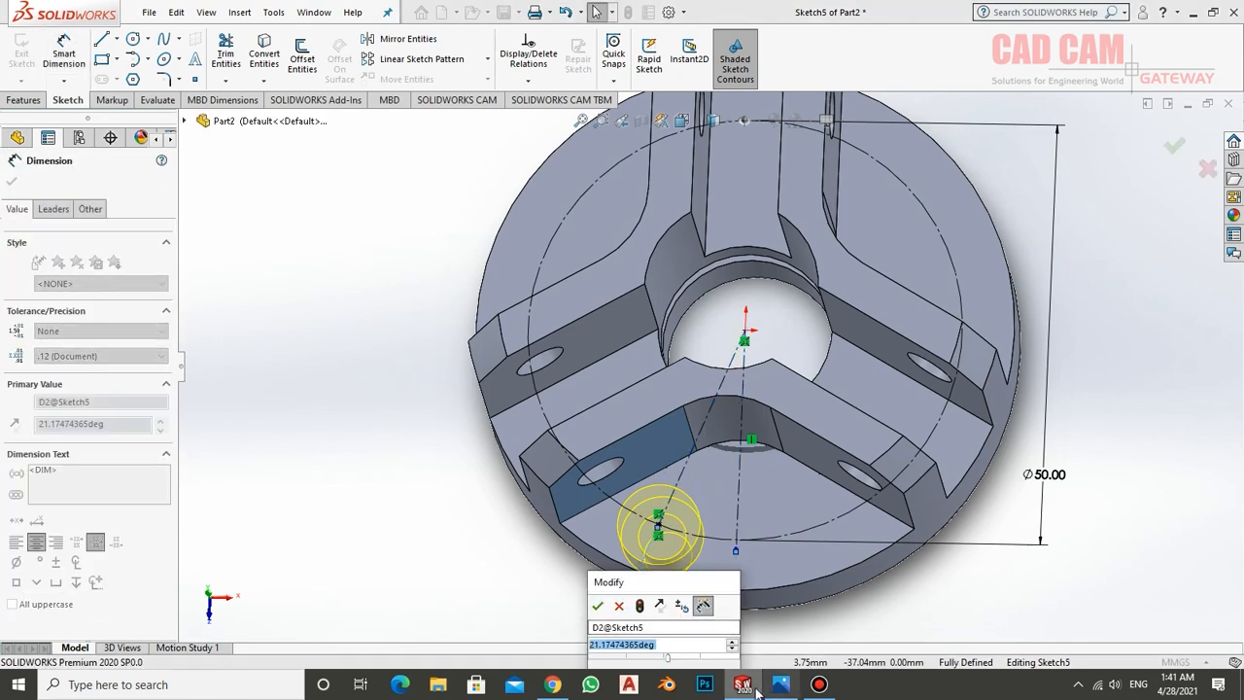
click(780, 685)
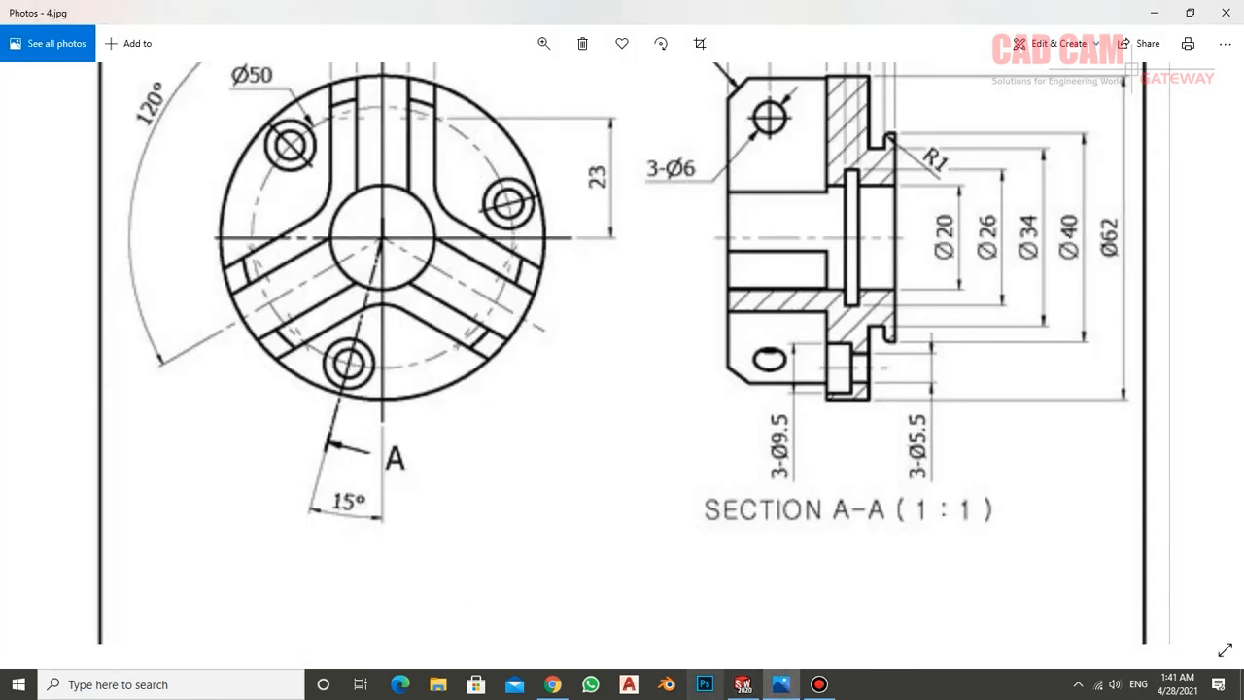
click(743, 685)
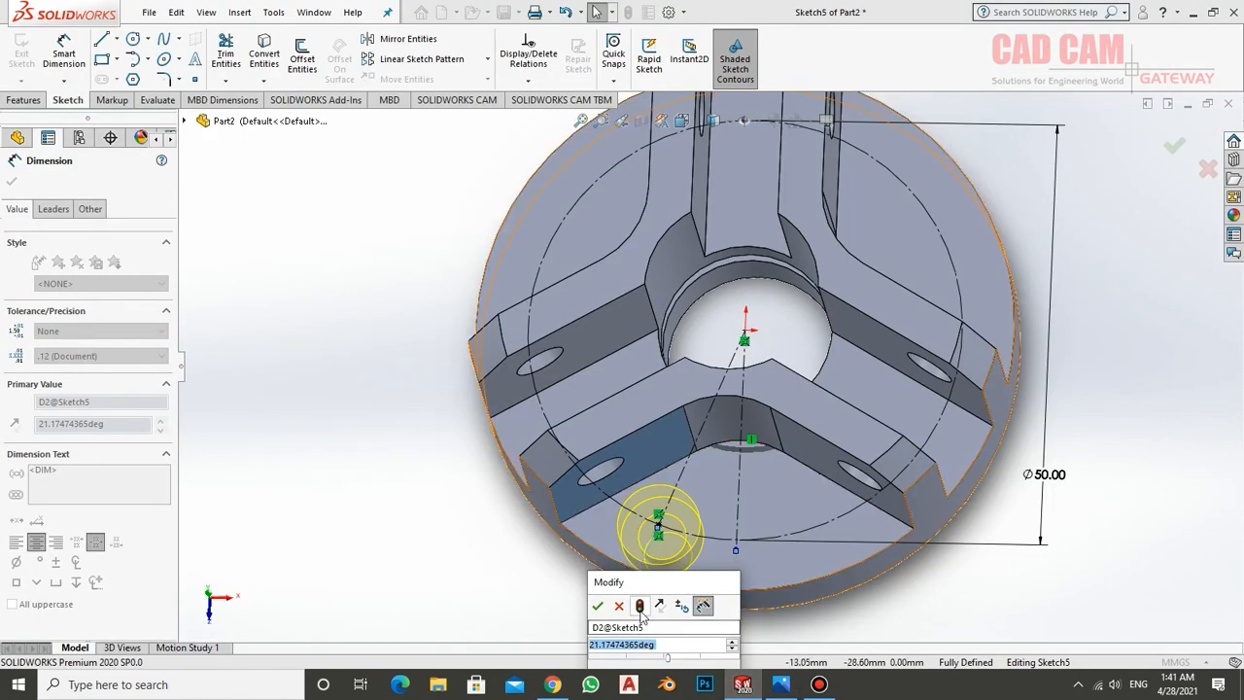
text(15)
key(Return)
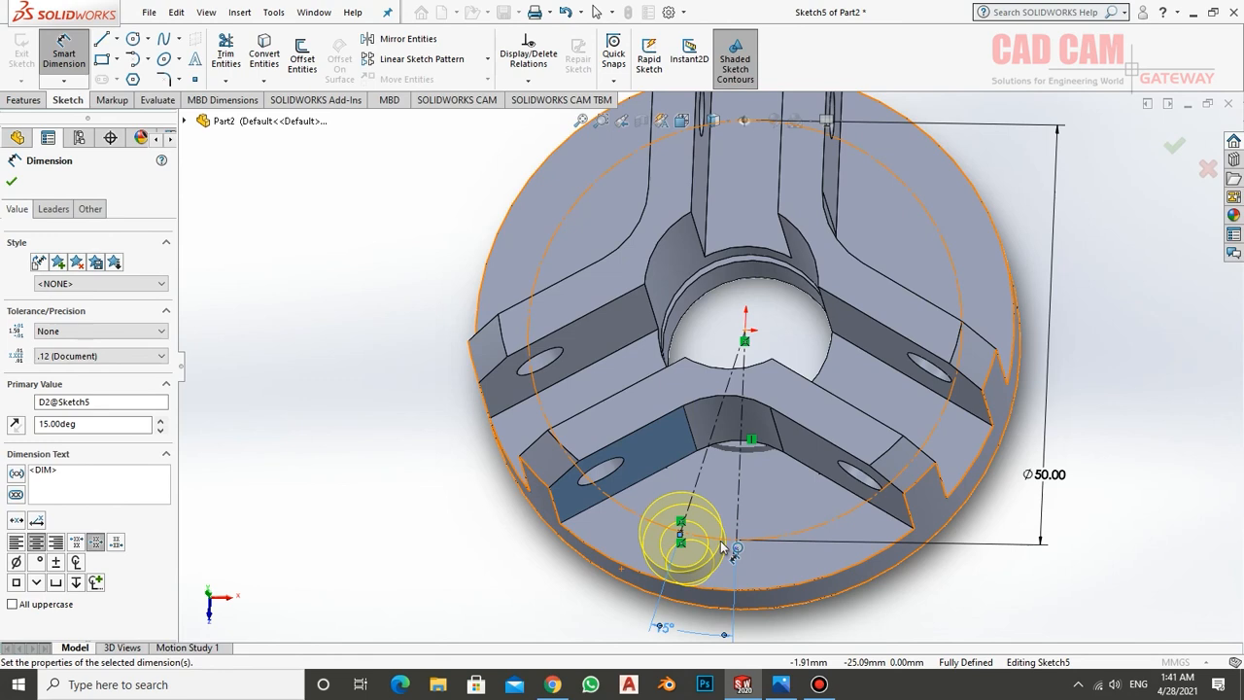
click(12, 182)
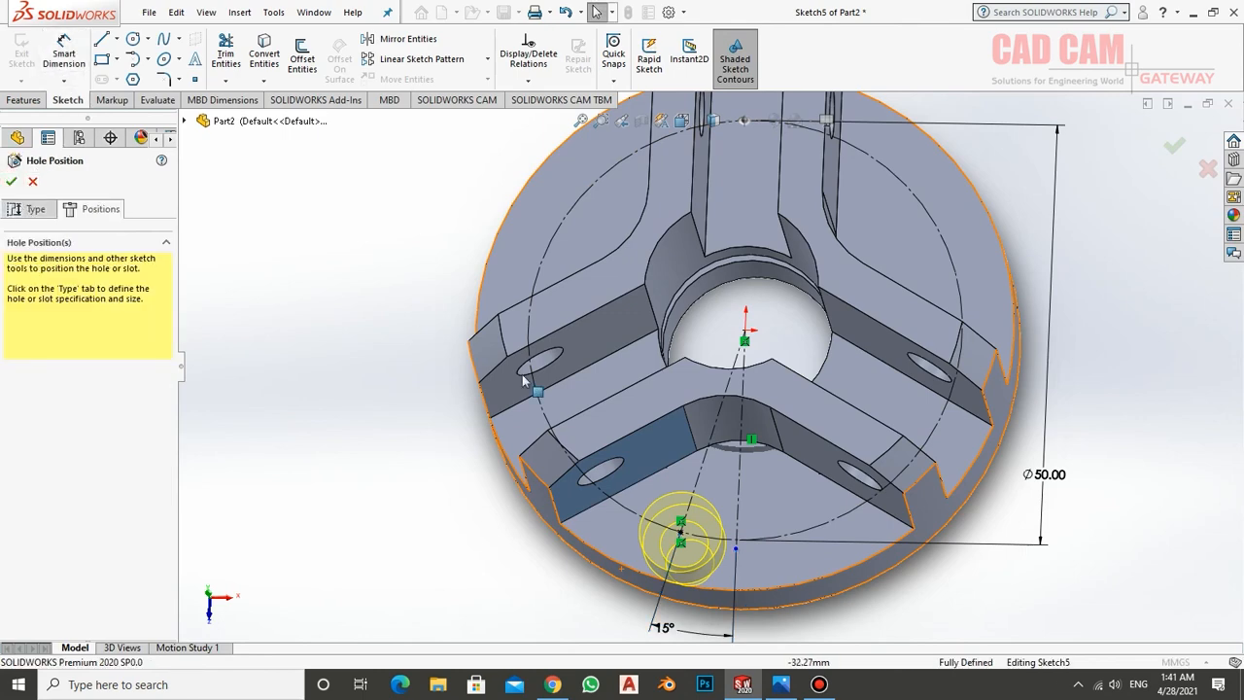
Review the M5 counterbore's size settings, keep its end condition as Through All and create the hole
middle_drag(720, 486, 692, 420)
scroll(692, 421, up, 2)
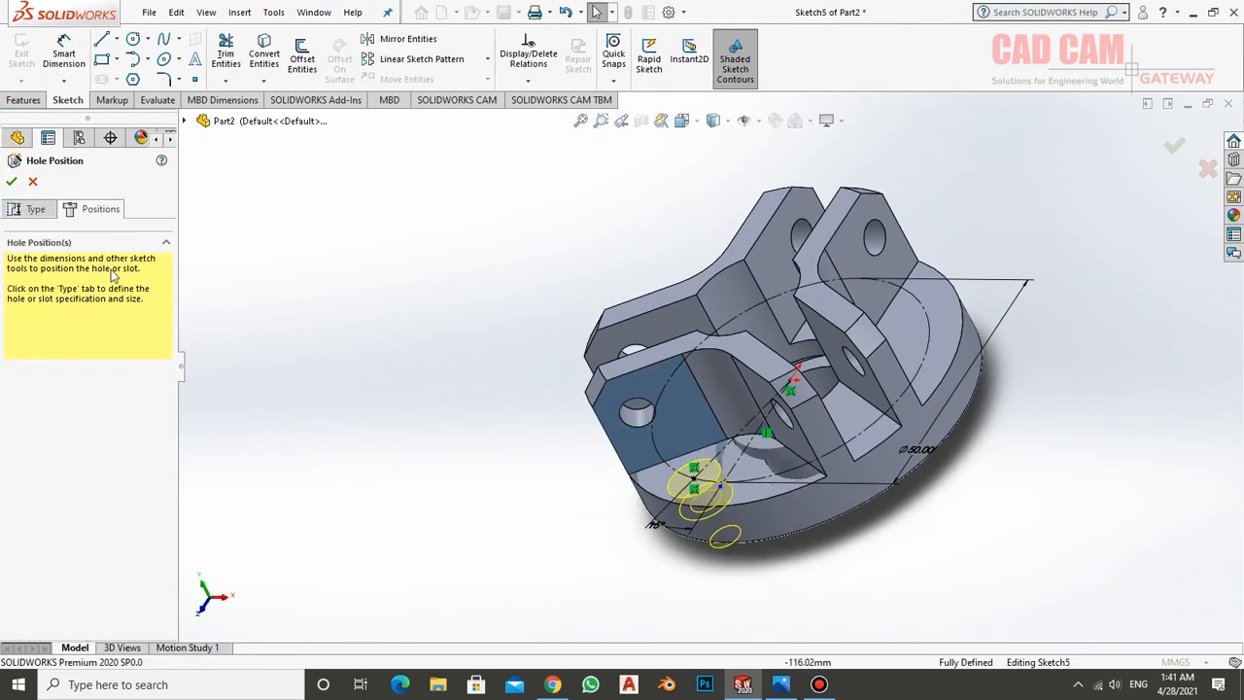
click(39, 212)
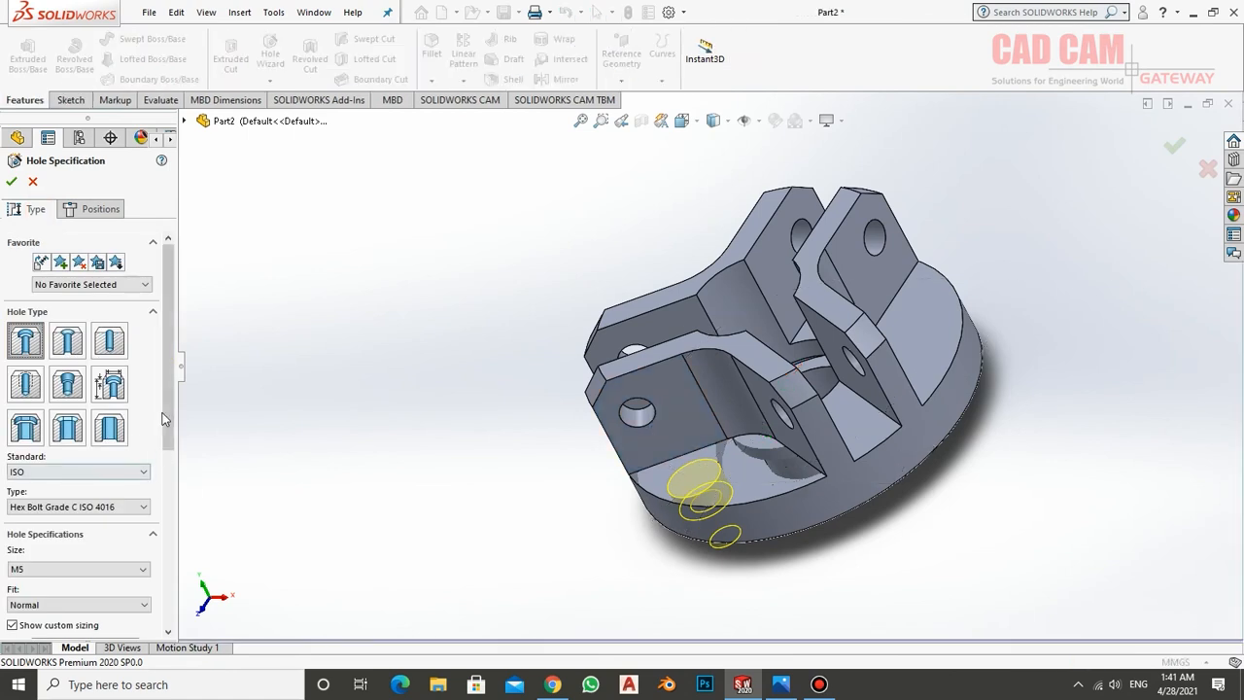
drag(163, 418, 188, 422)
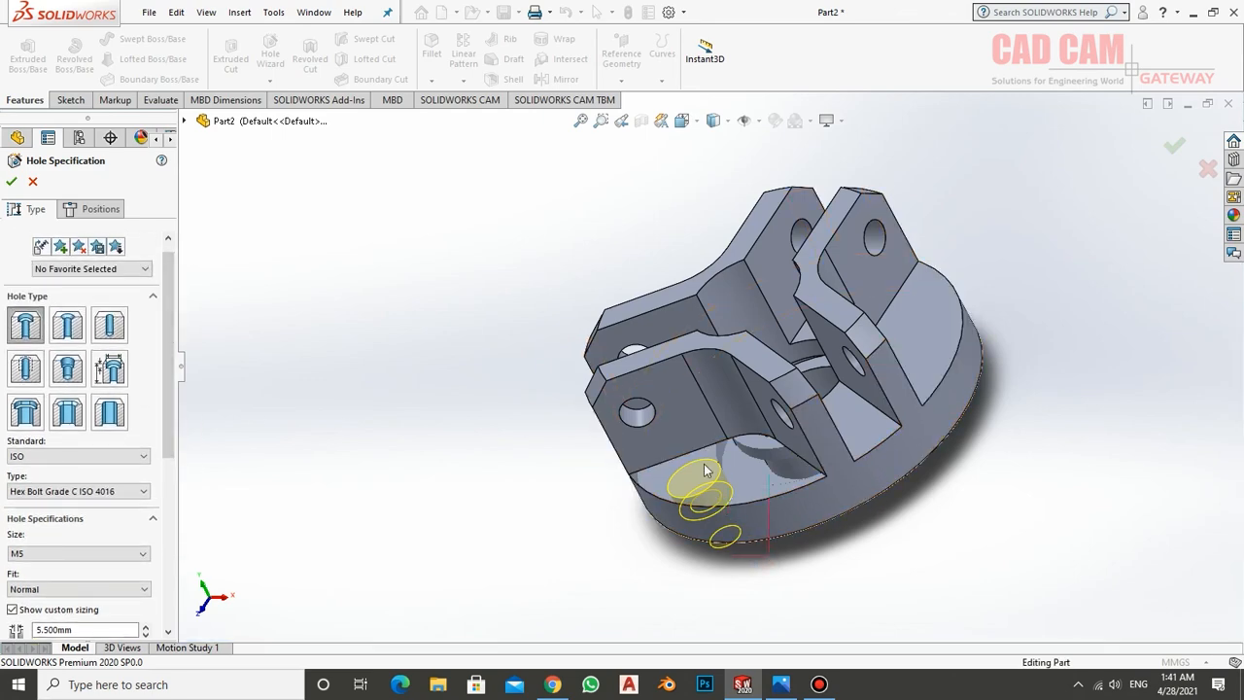
middle_drag(936, 605, 881, 574)
scroll(157, 486, down, 8)
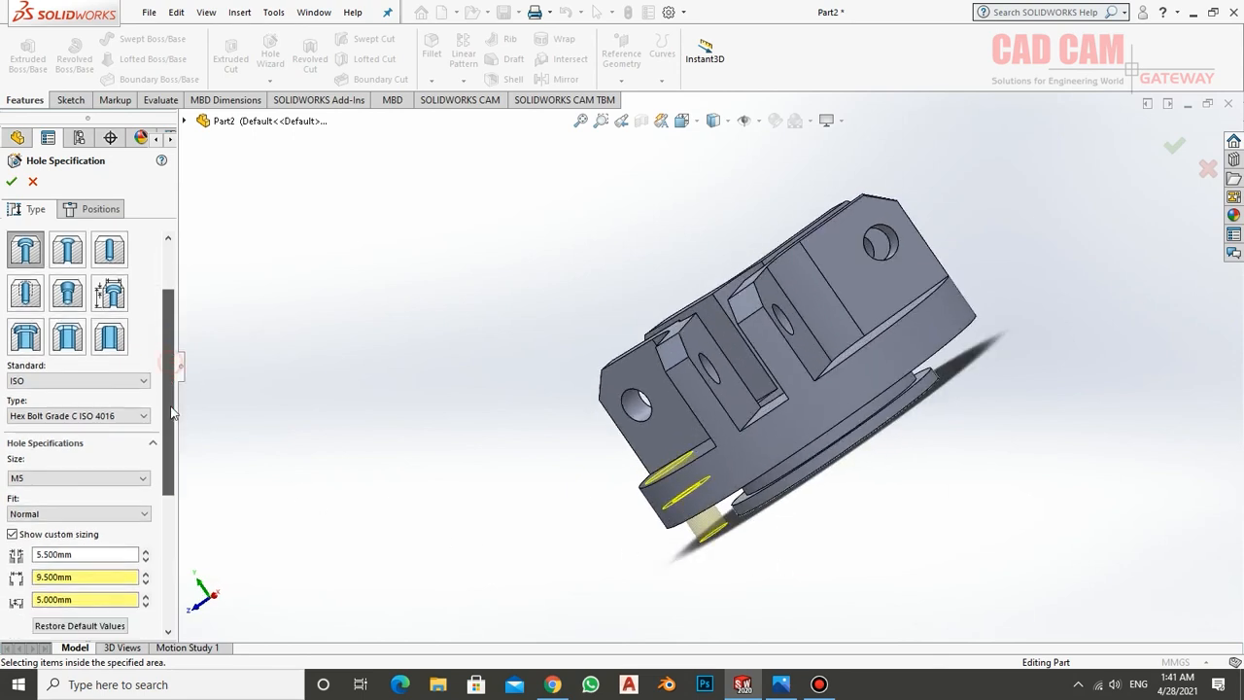
scroll(155, 525, down, 2)
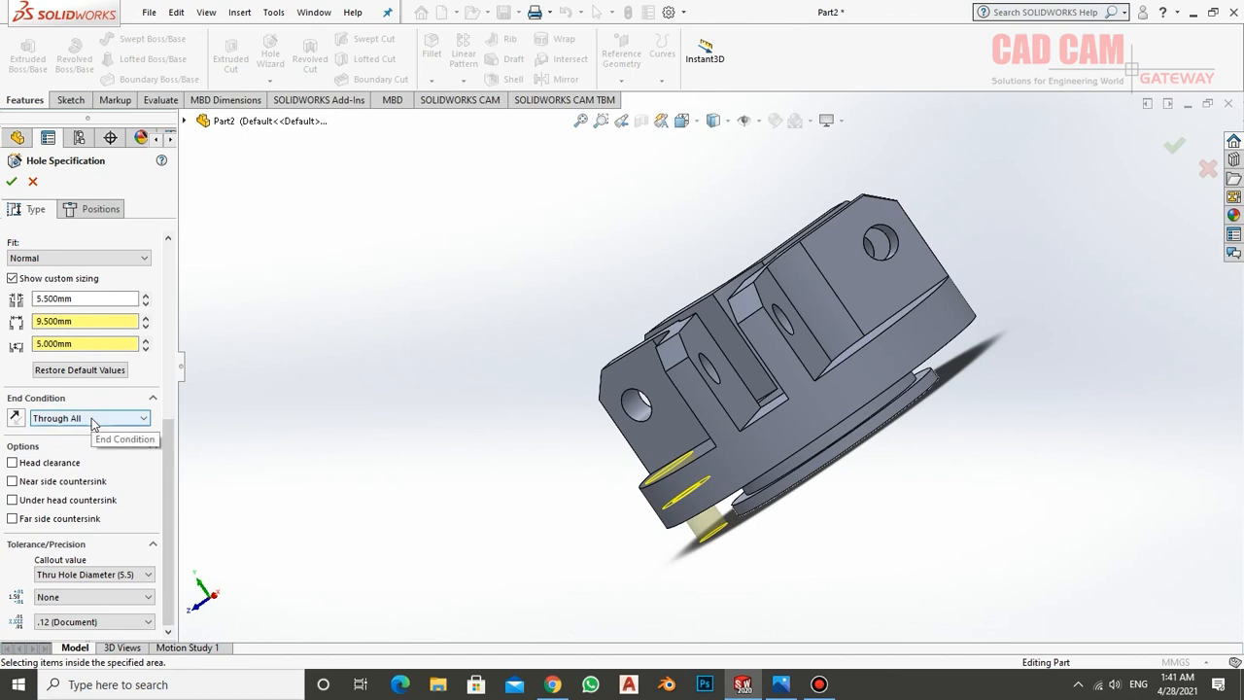
click(92, 419)
click(92, 420)
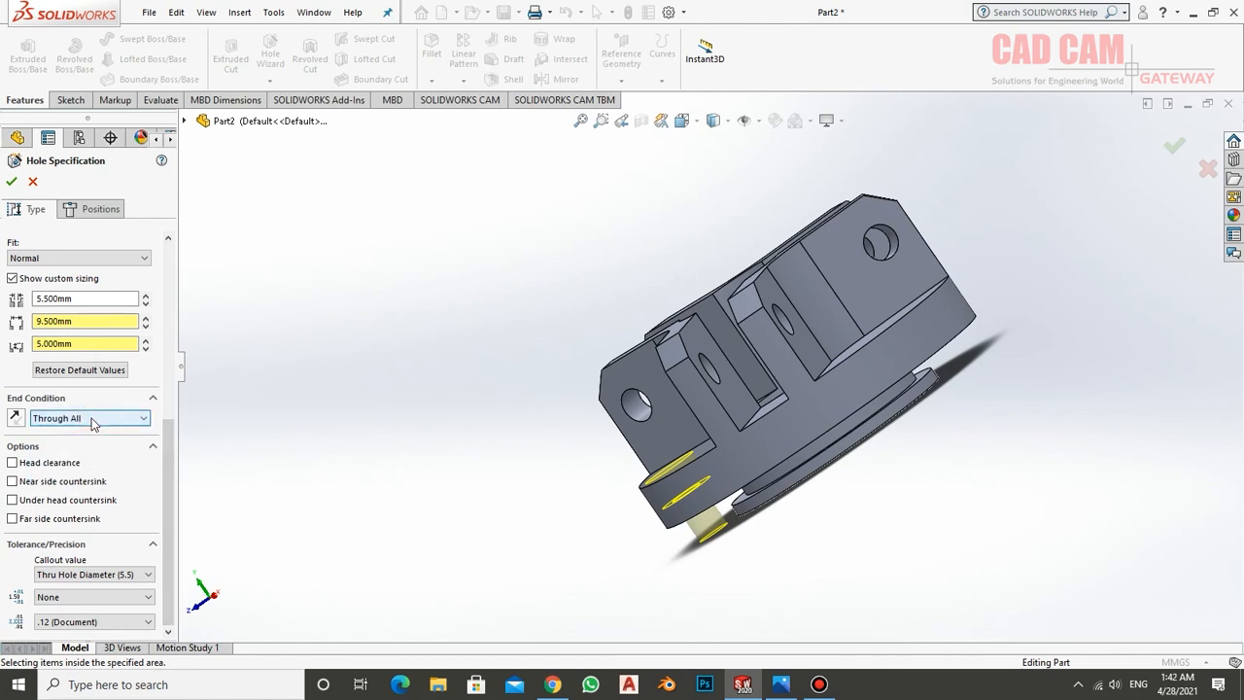
click(12, 182)
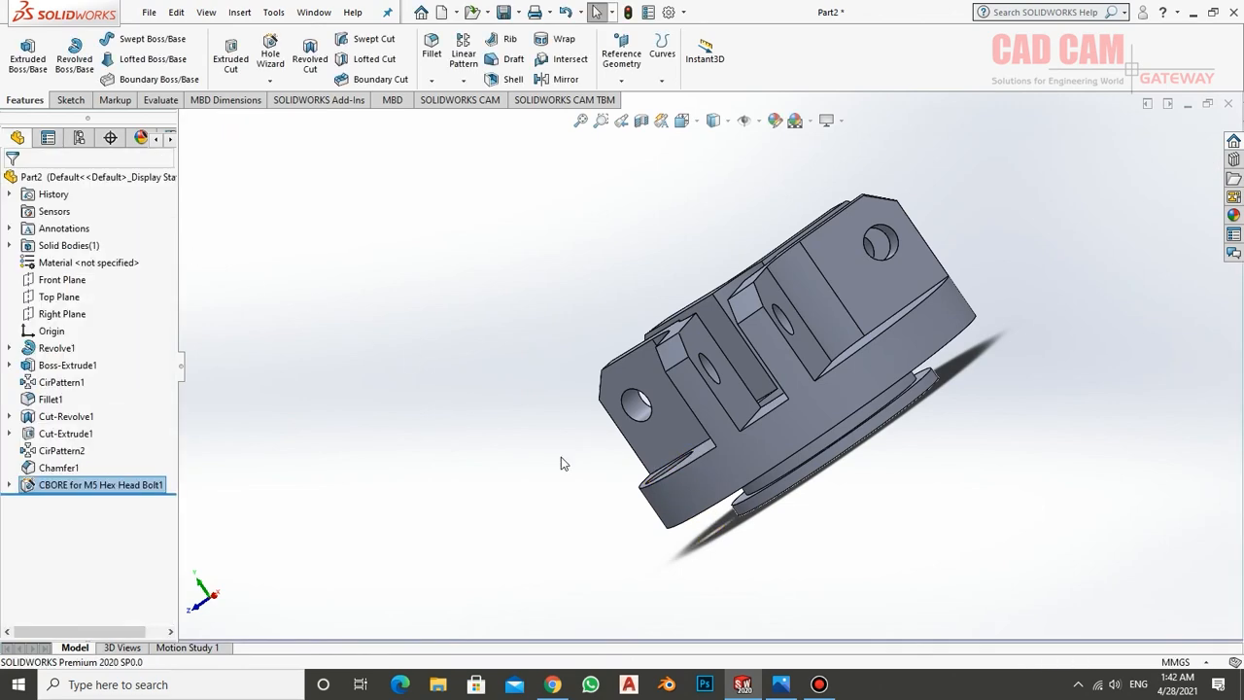
Circular-pattern the counterbored hole about the base's outer cylindrical face with 3 equally spaced instances over 360 degrees
middle_drag(561, 457, 701, 482)
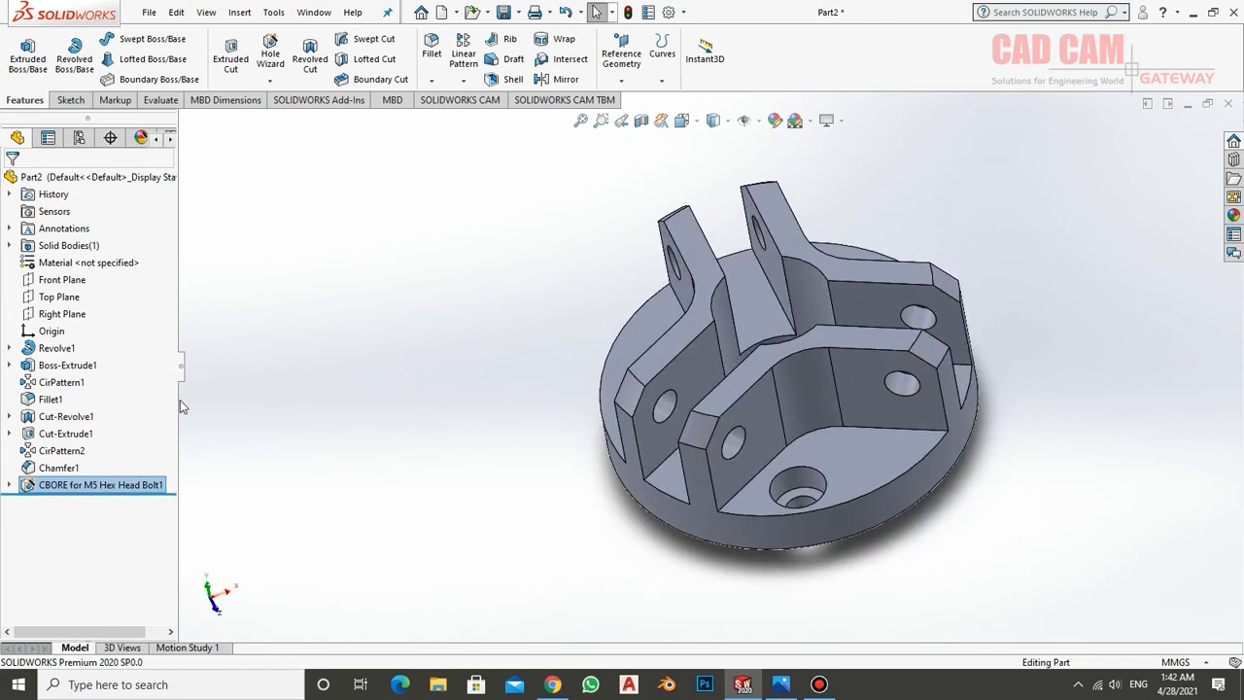
click(466, 81)
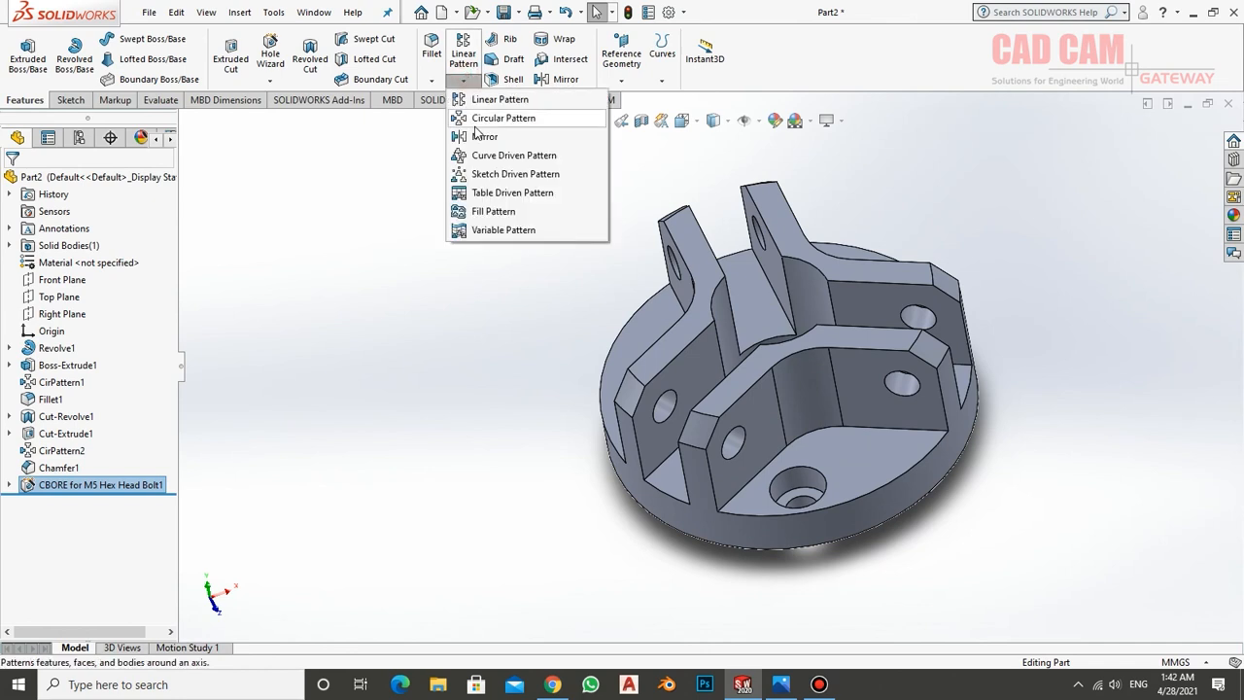
click(478, 120)
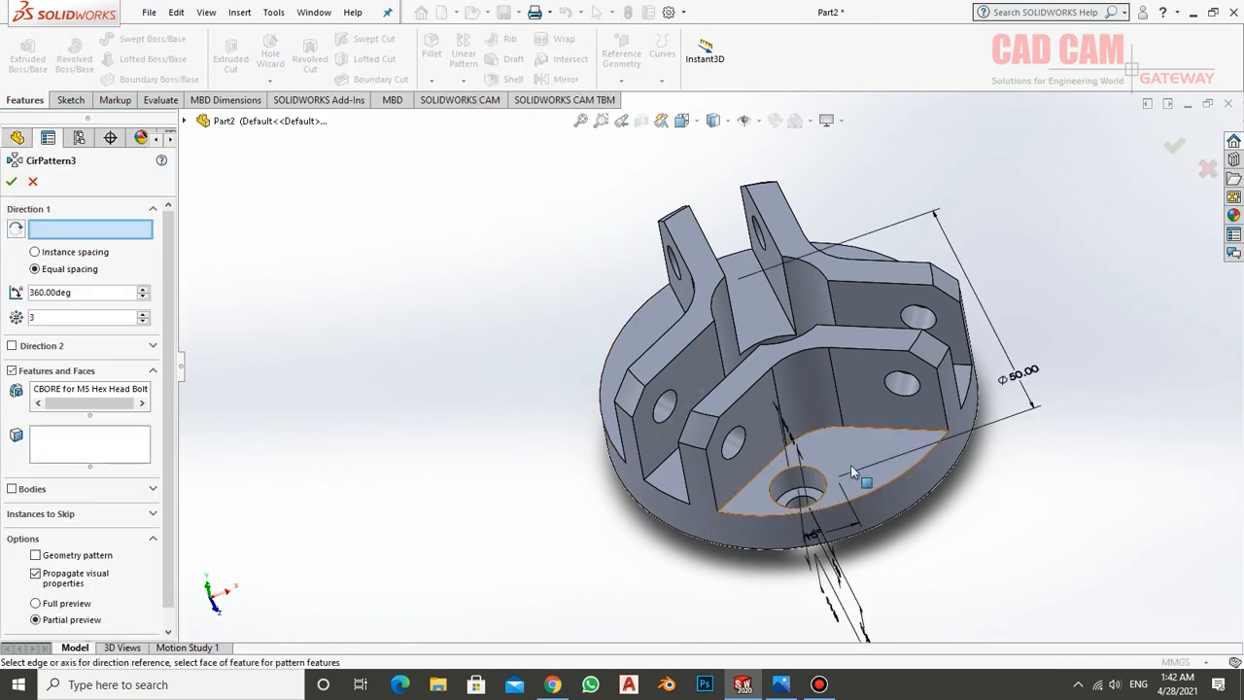
click(896, 499)
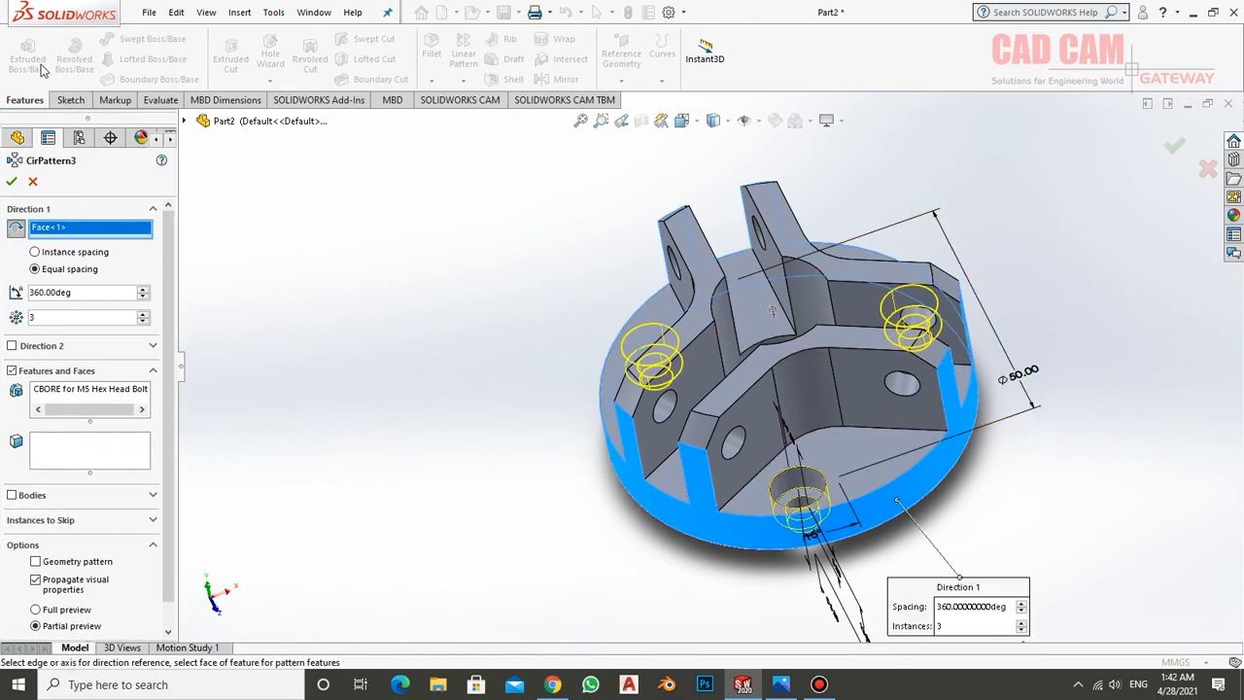
click(12, 183)
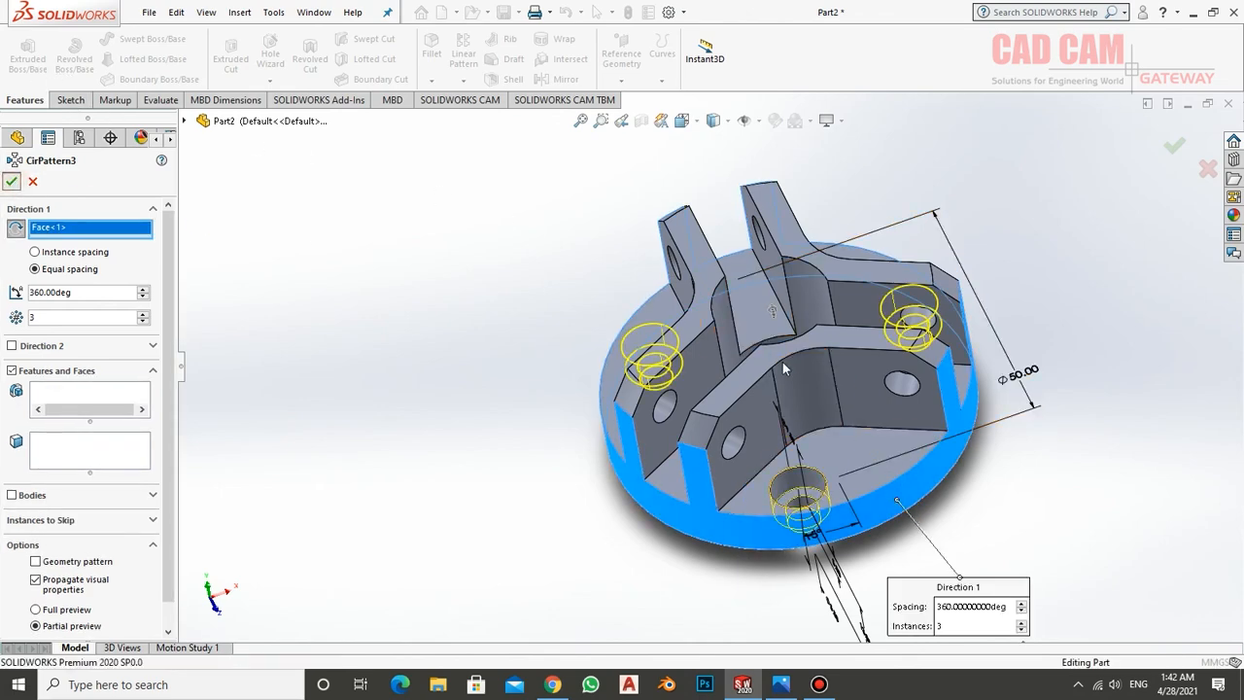
Fillet the upper outer edge of the thin lip beneath the base flange with a 1 mm radius
middle_drag(1023, 345, 967, 233)
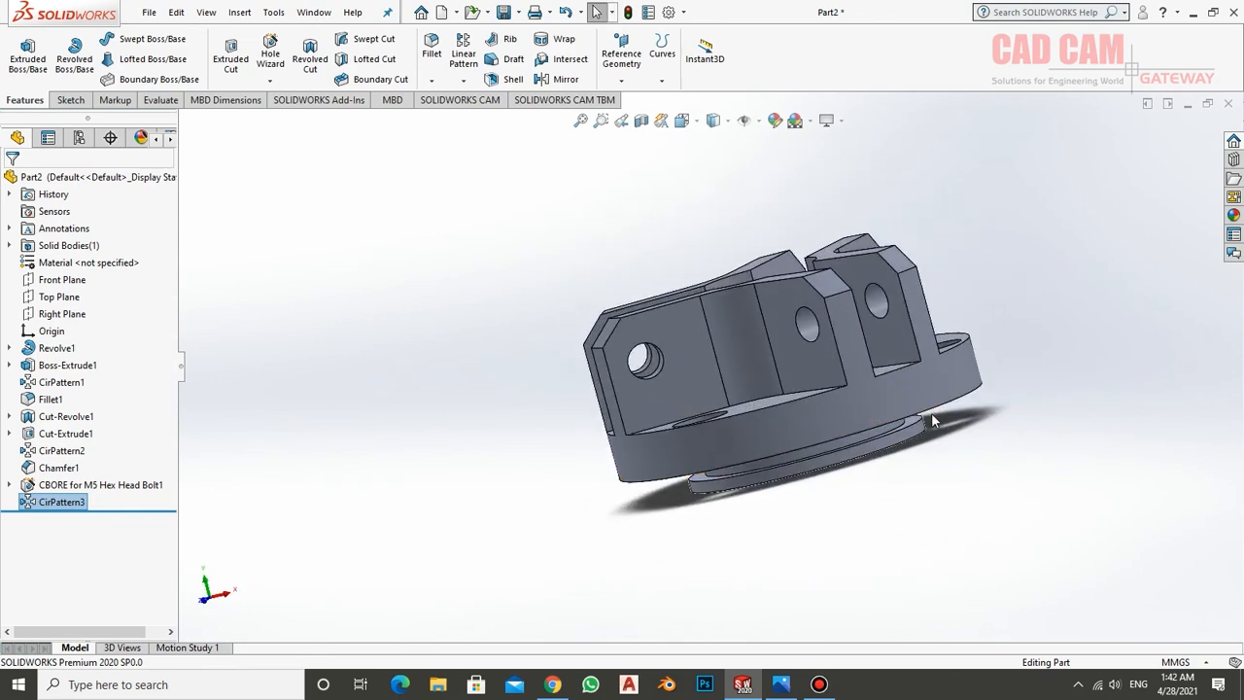
scroll(914, 408, down, 5)
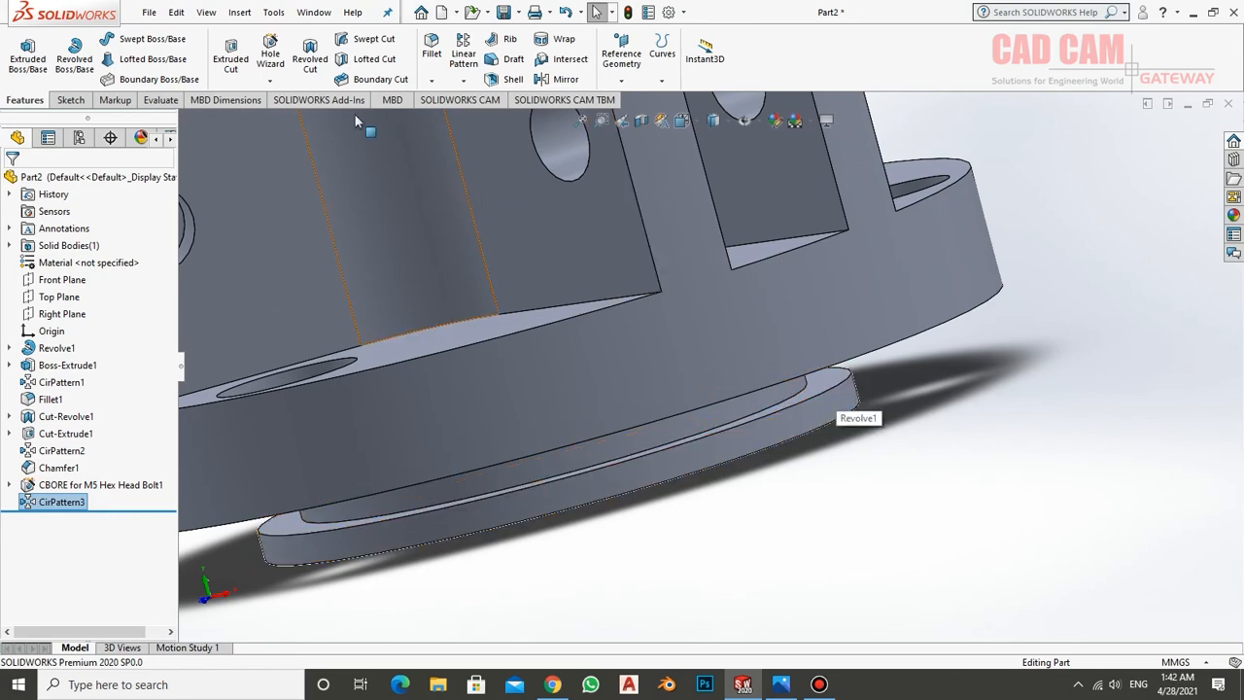
click(436, 58)
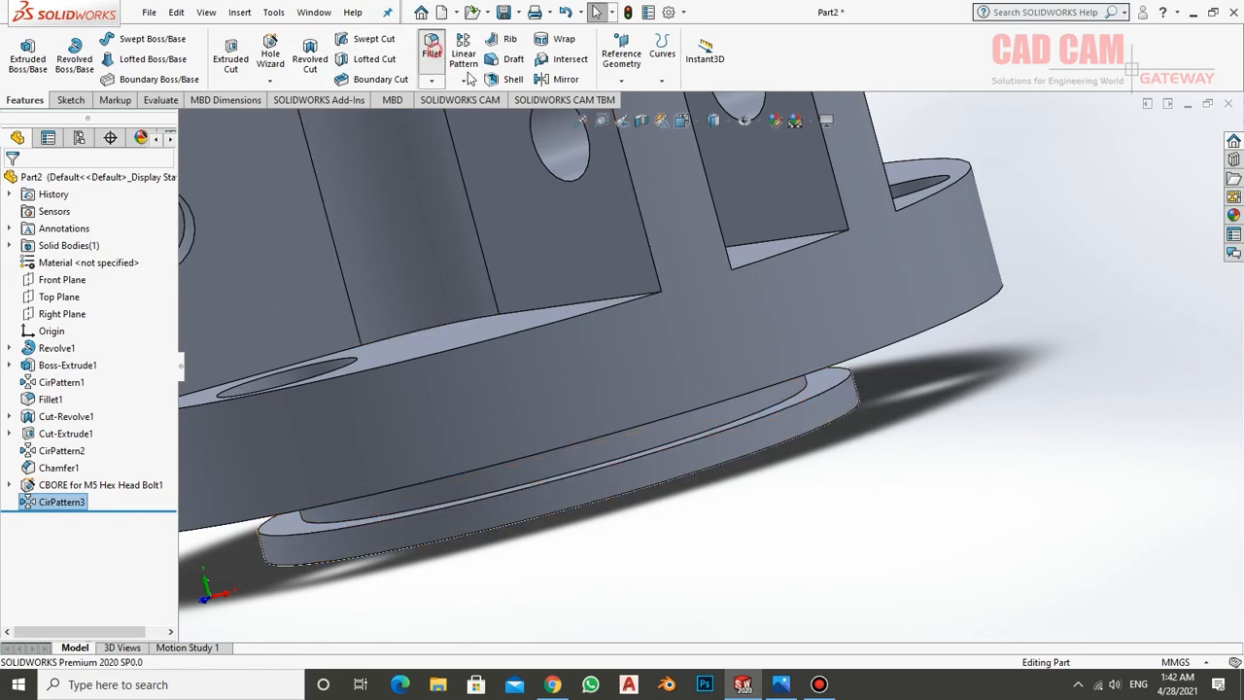
click(837, 387)
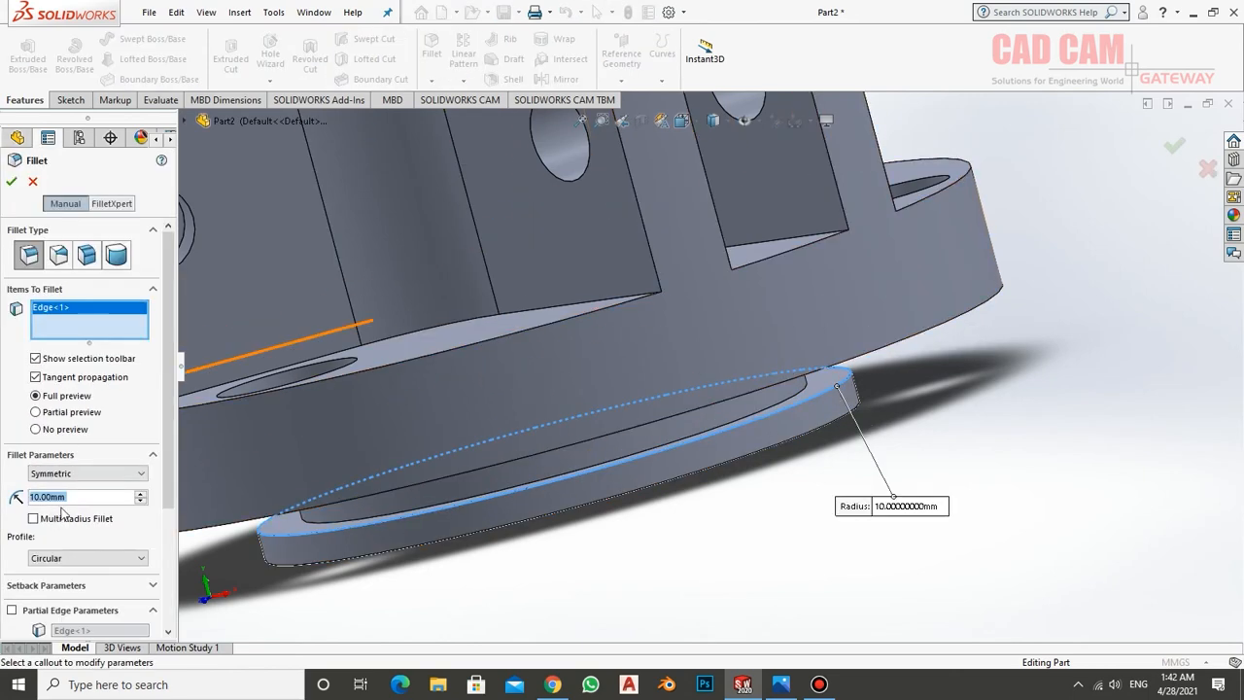
click(66, 501)
text(1)
key(Return)
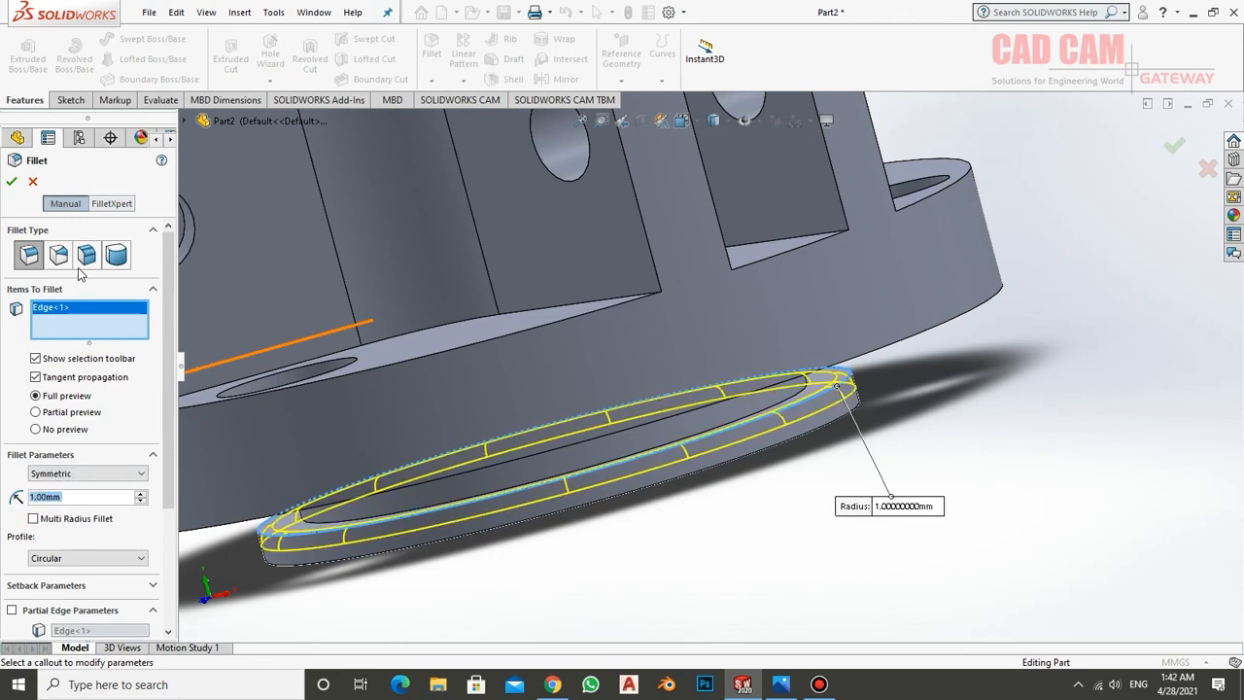
click(18, 184)
Examine the finished part's walls, cross holes and counterbored holes from several angles
scroll(936, 438, up, 5)
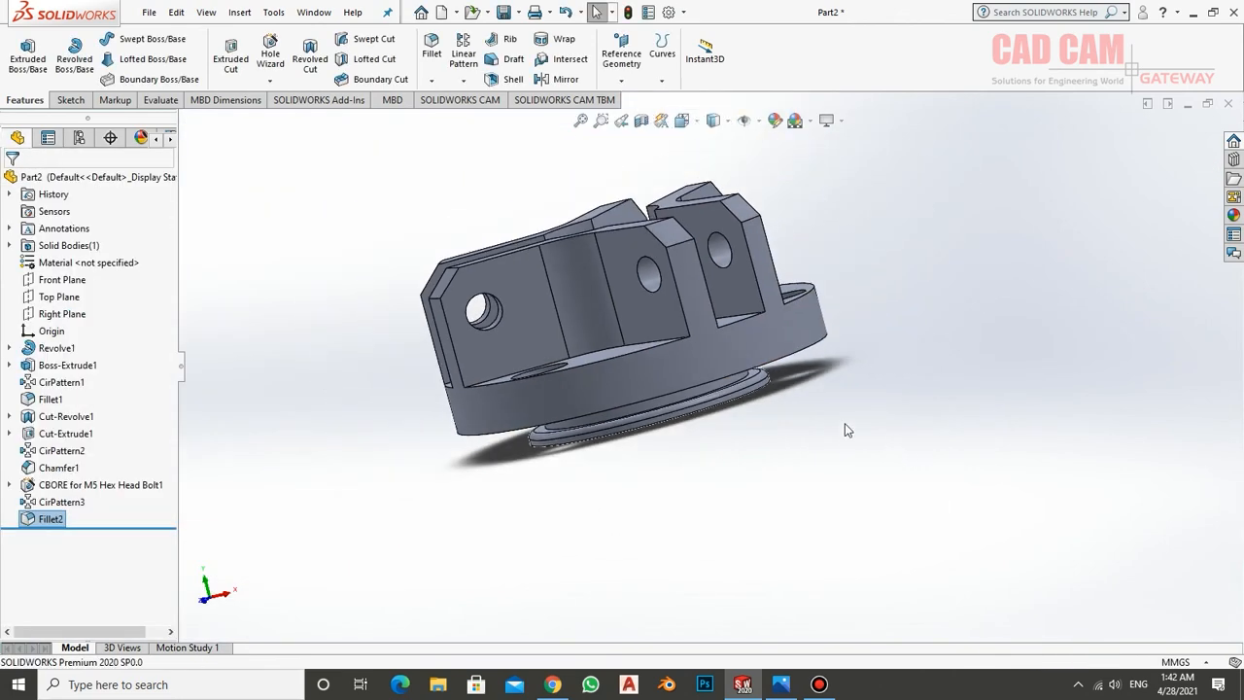
middle_drag(781, 362, 679, 449)
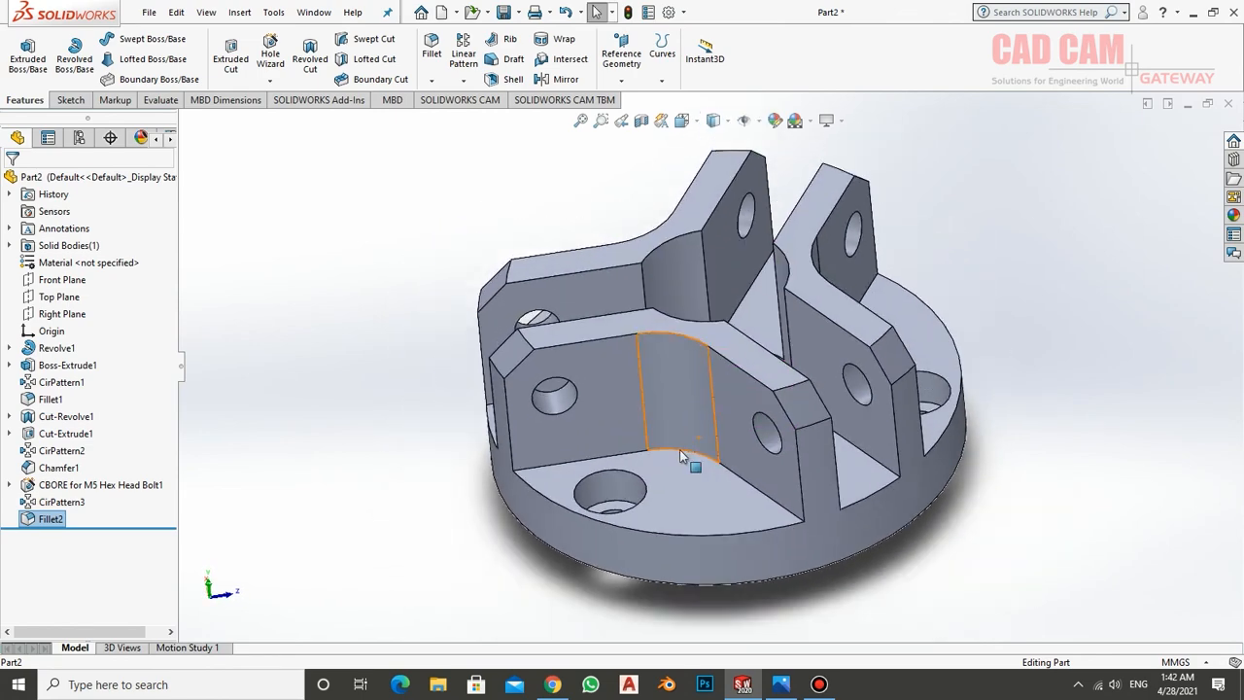
scroll(710, 353, up, 5)
scroll(711, 353, down, 3)
mouse_move(747, 345)
middle_down()
mouse_move(742, 472)
mouse_move(748, 349)
middle_up()
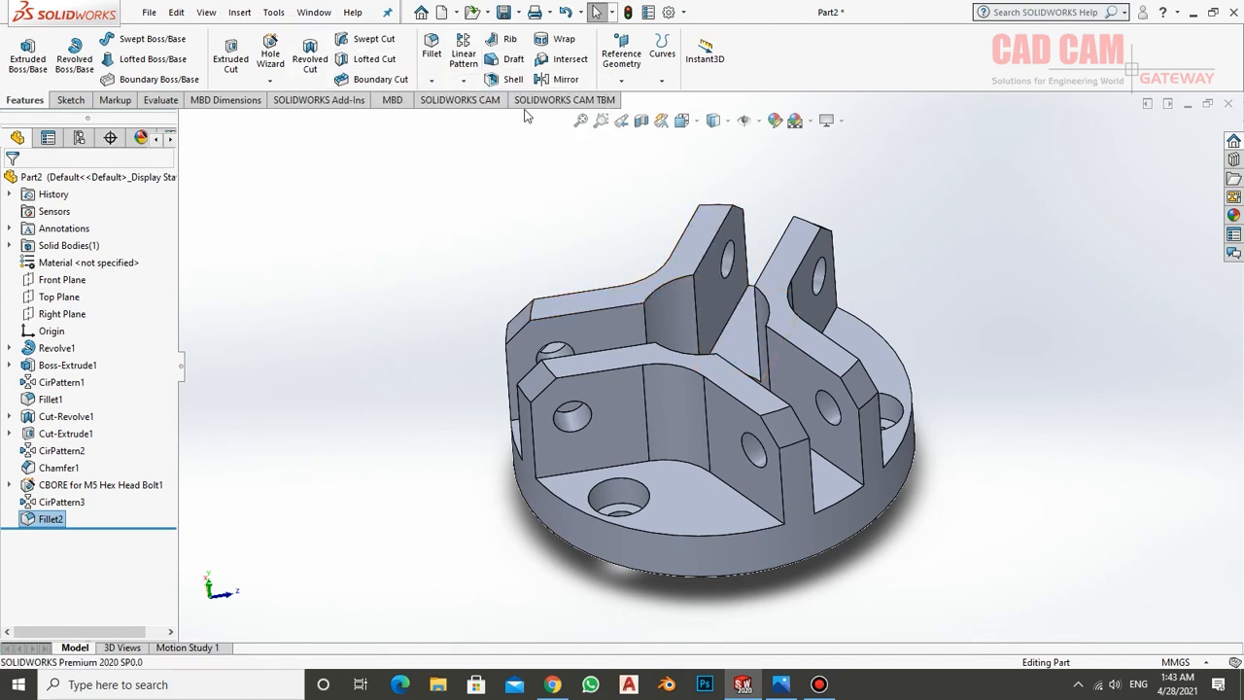
click(464, 81)
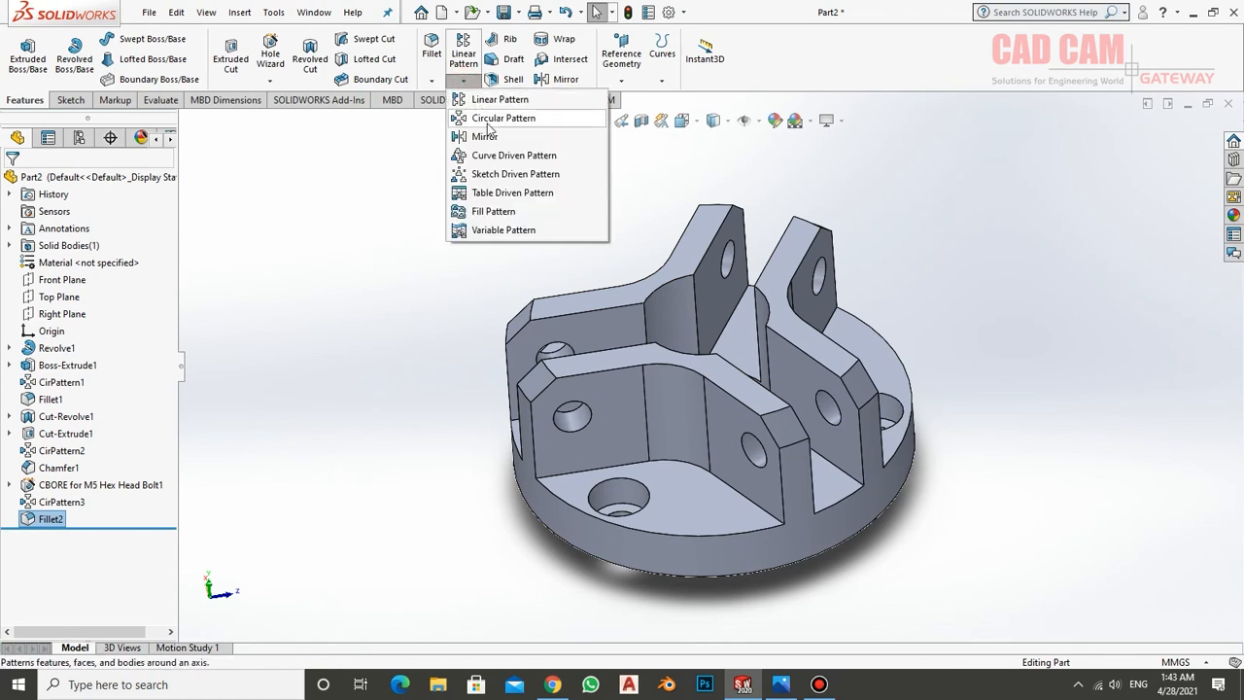
middle_drag(577, 256, 754, 397)
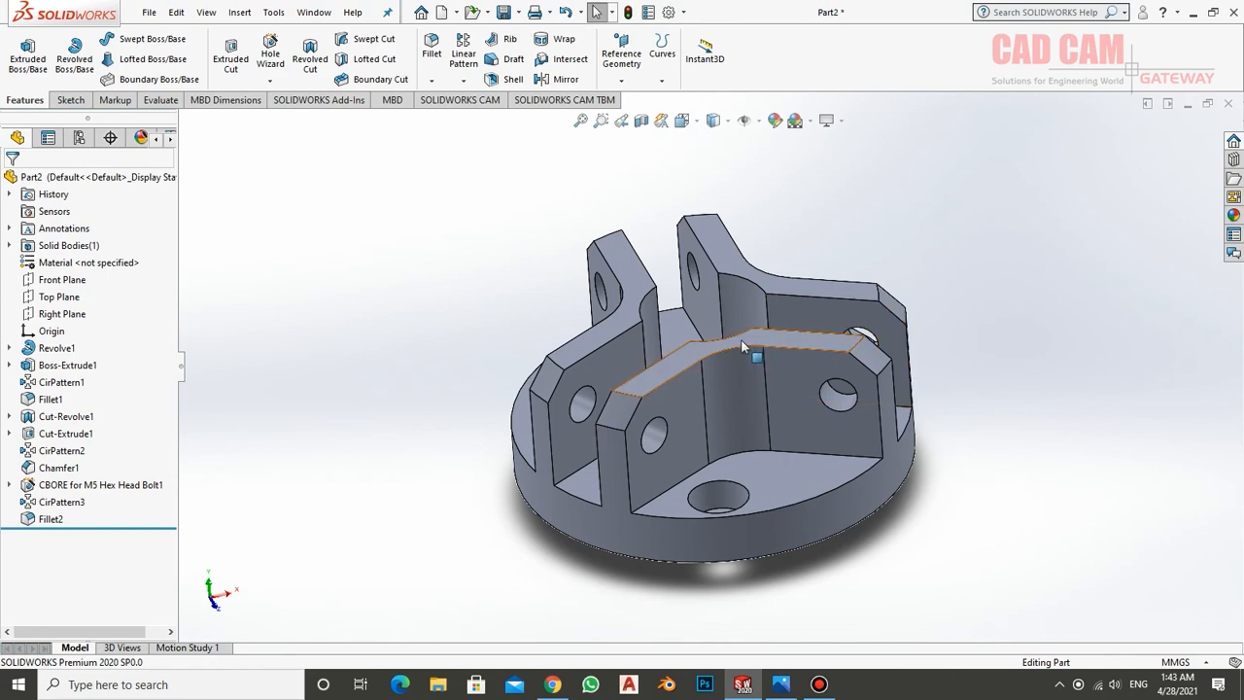
middle_drag(741, 339, 768, 320)
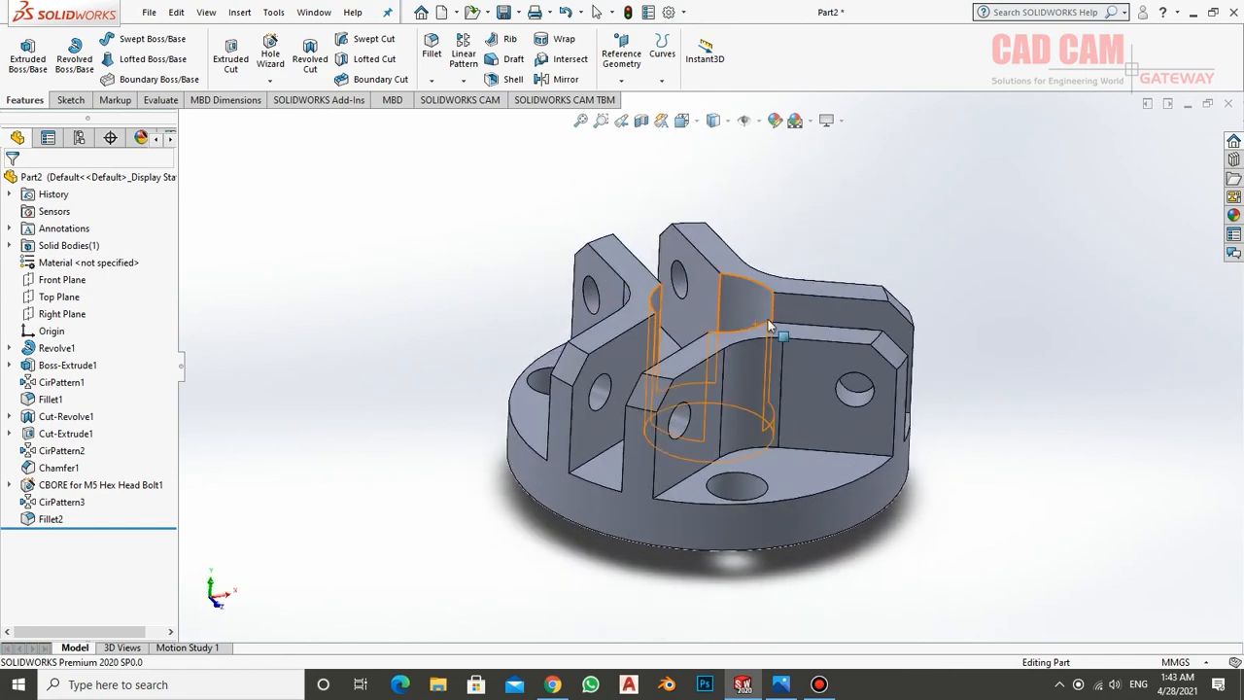